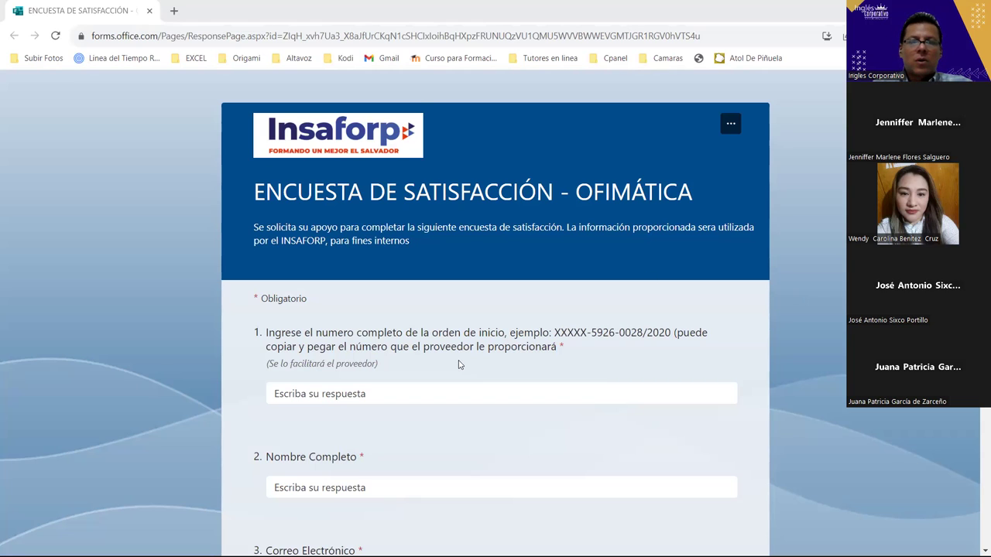
# Step: Paste the course start order number into the survey's first question
pyautogui.scroll(-1, 458, 361)
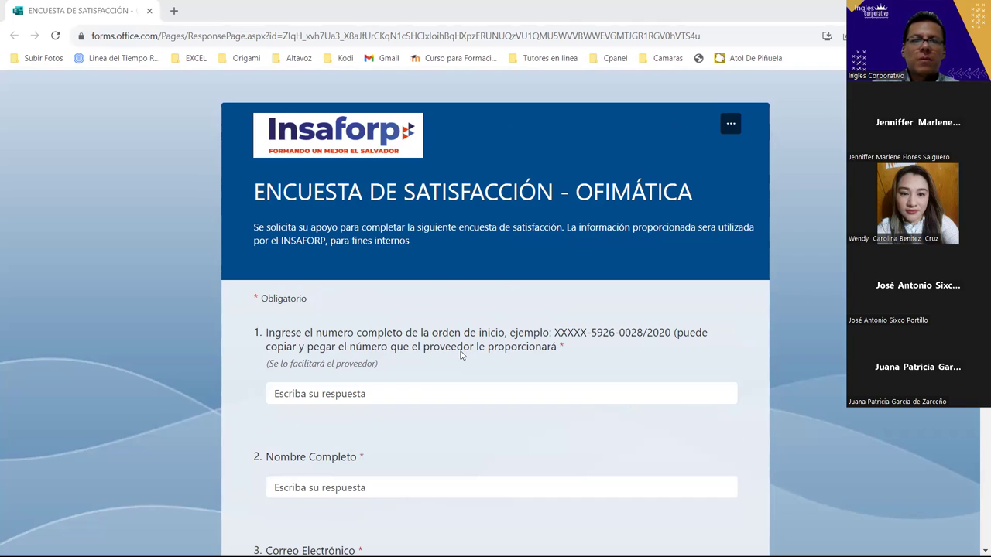
pyautogui.scroll(-1, 461, 353)
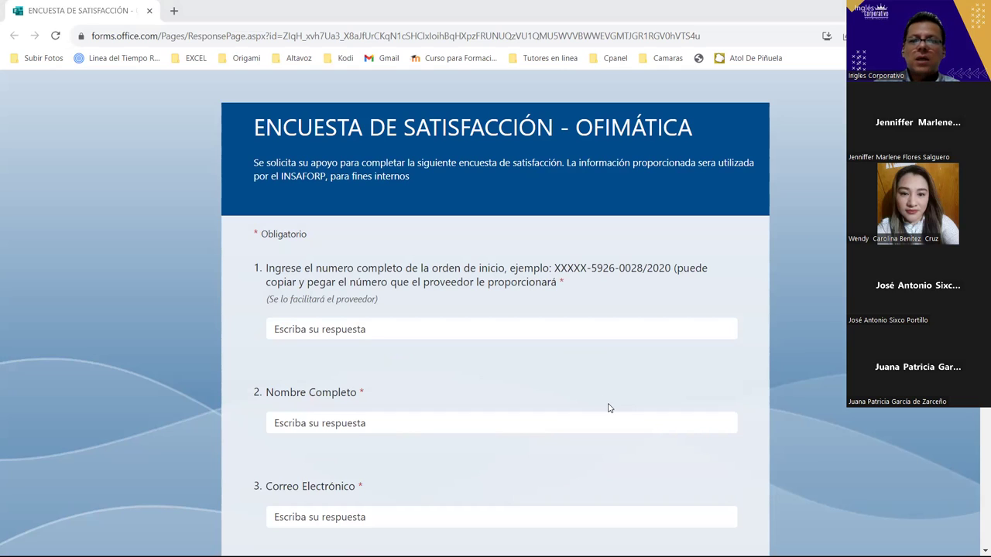
pyautogui.click(400, 328)
pyautogui.hotkey('ctrl', 'v')
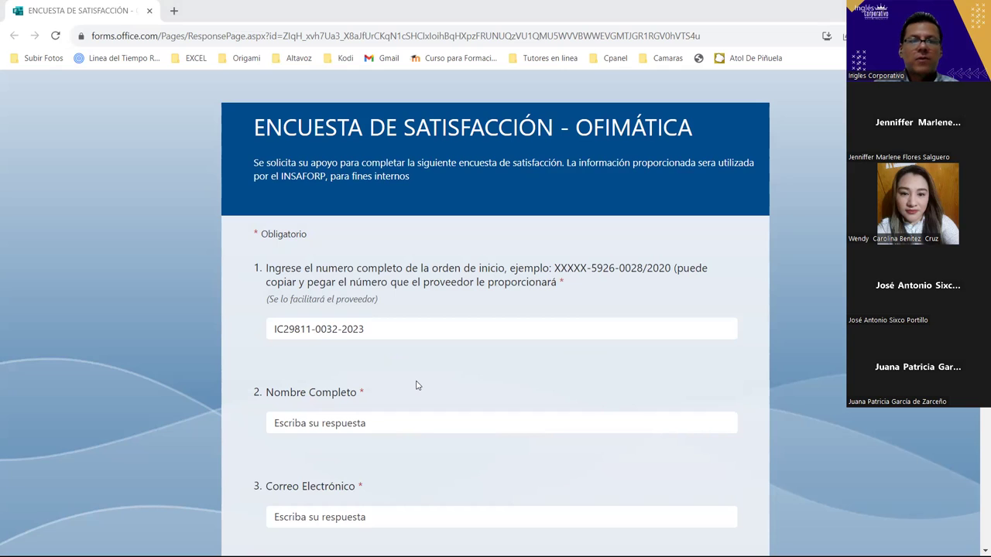
pyautogui.click(364, 329)
pyautogui.click(438, 424)
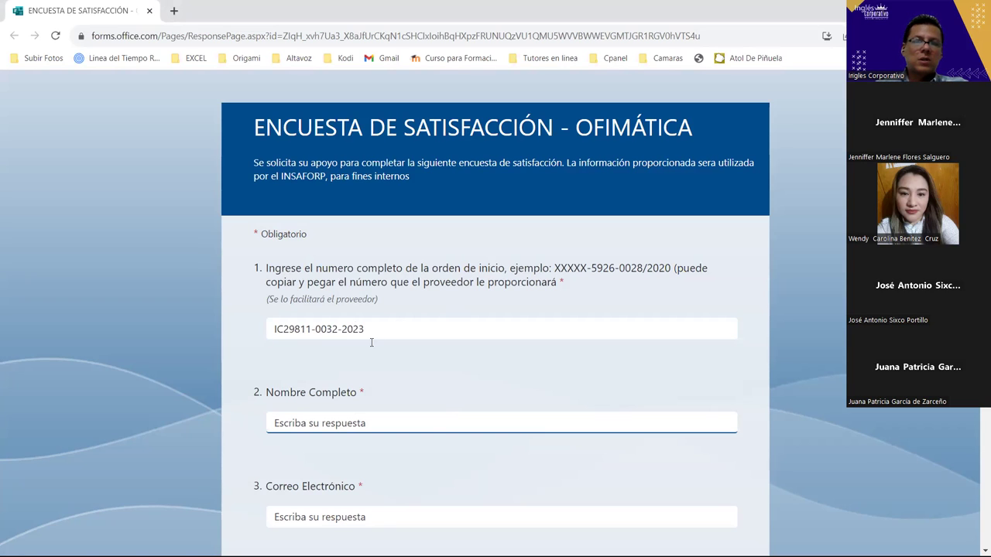
pyautogui.scroll(-2, 589, 378)
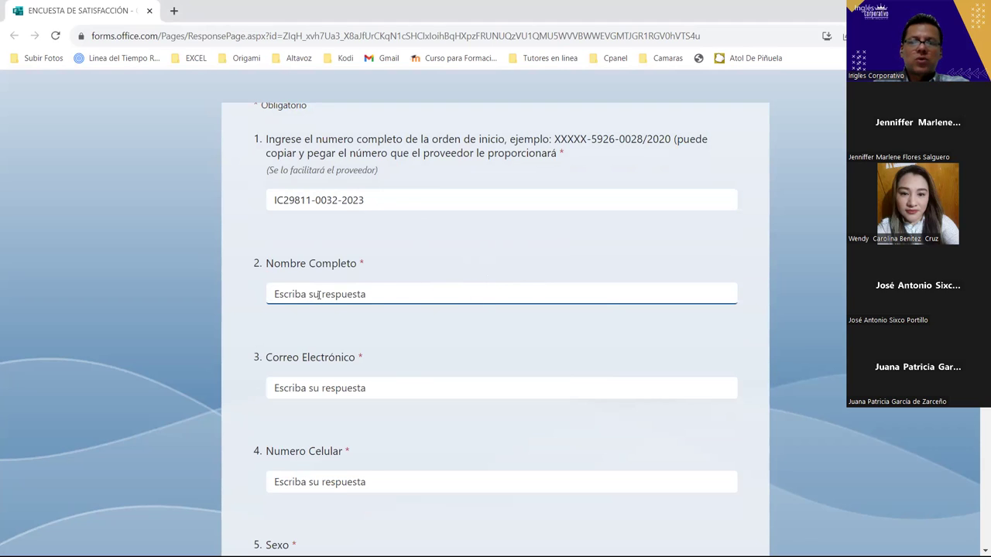
pyautogui.scroll(-1, 499, 288)
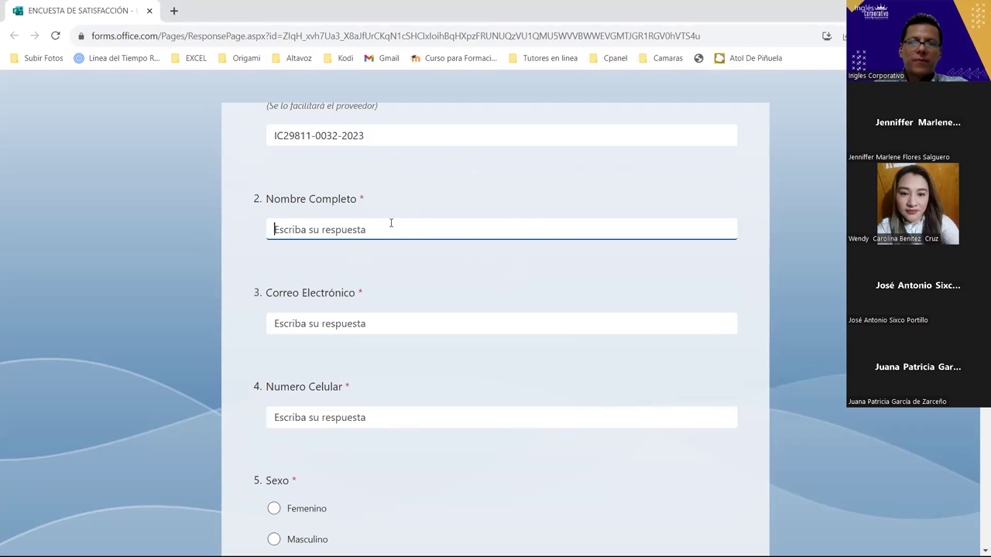
pyautogui.scroll(-1, 573, 300)
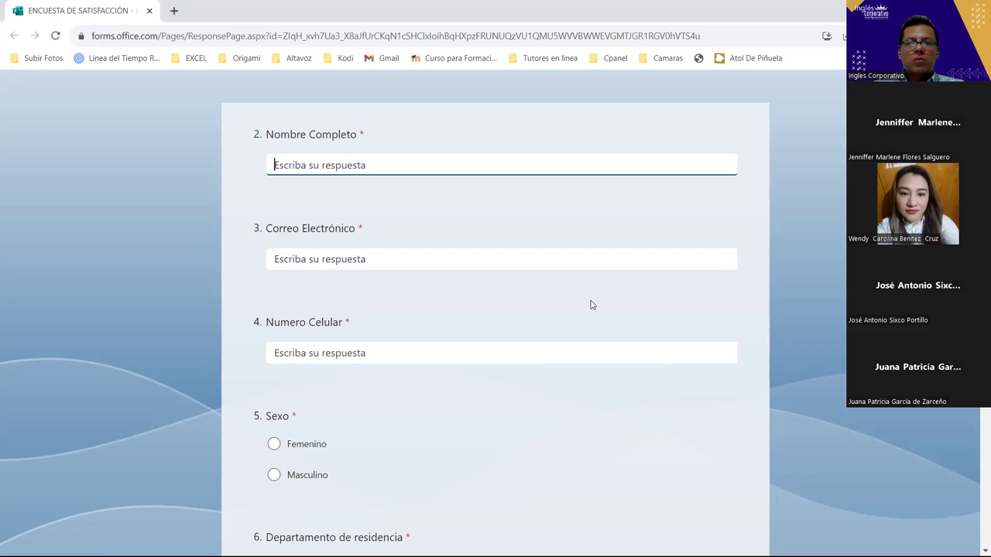
pyautogui.scroll(-1, 591, 304)
pyautogui.scroll(-1, 591, 304)
pyautogui.scroll(-1, 591, 305)
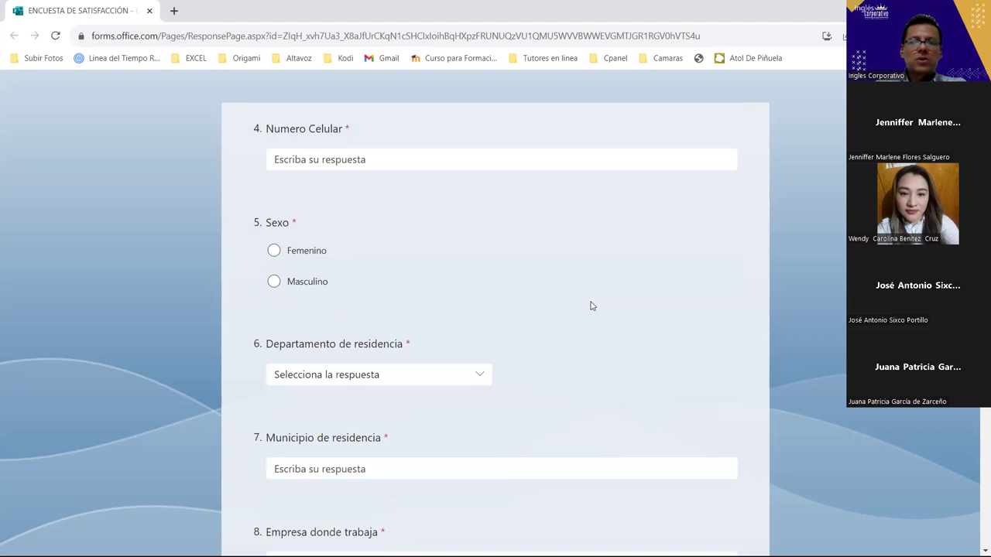
pyautogui.scroll(-2, 591, 306)
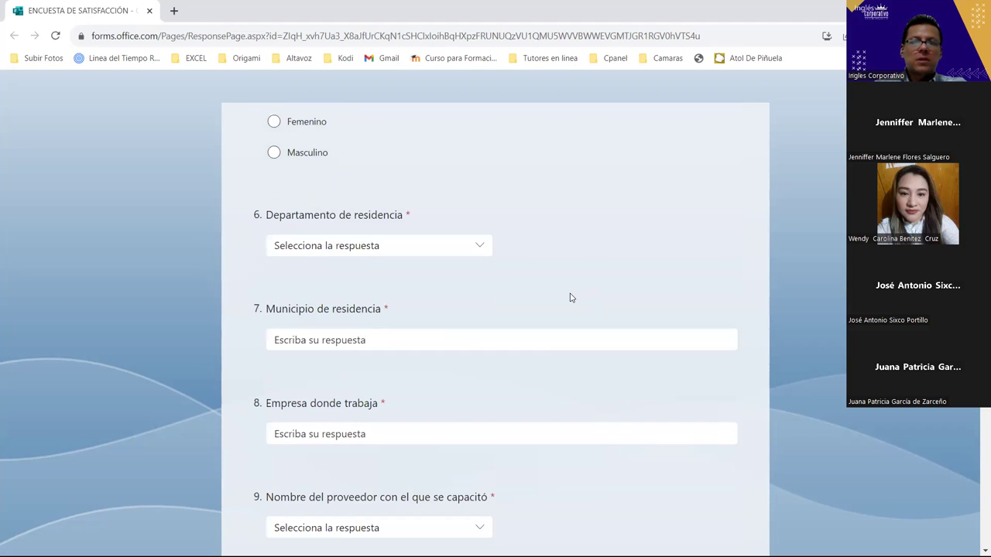
pyautogui.scroll(-2, 579, 359)
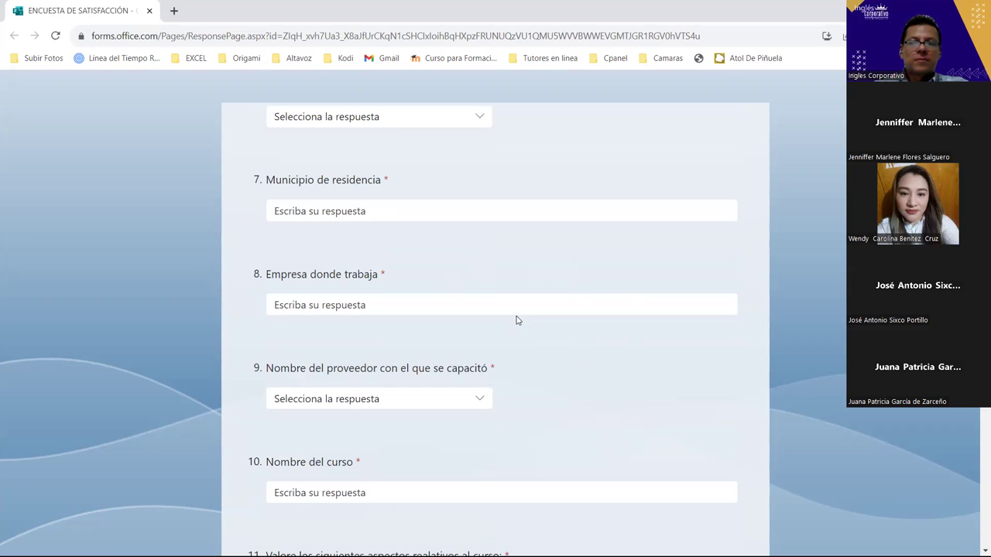
pyautogui.scroll(-2, 642, 294)
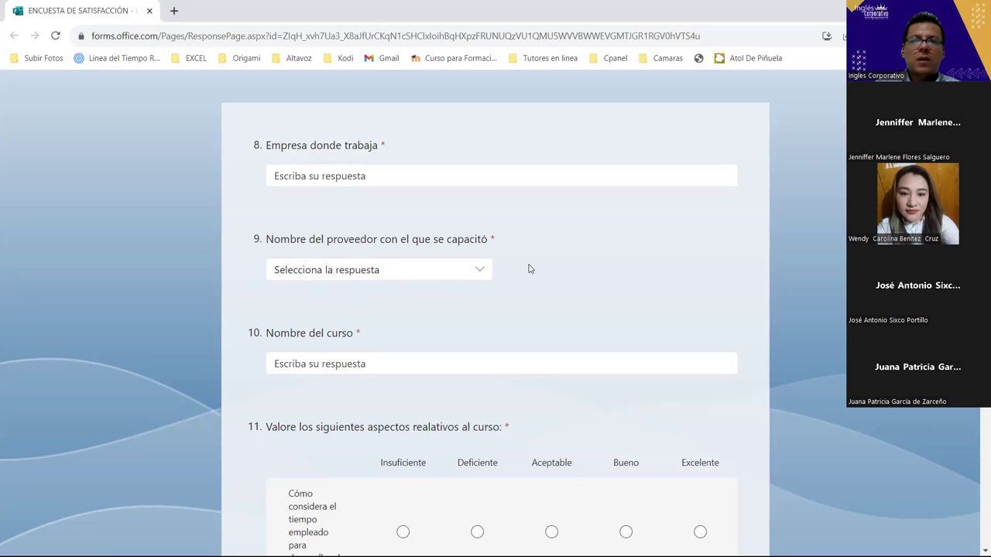
pyautogui.scroll(2, 530, 267)
pyautogui.scroll(3, 539, 266)
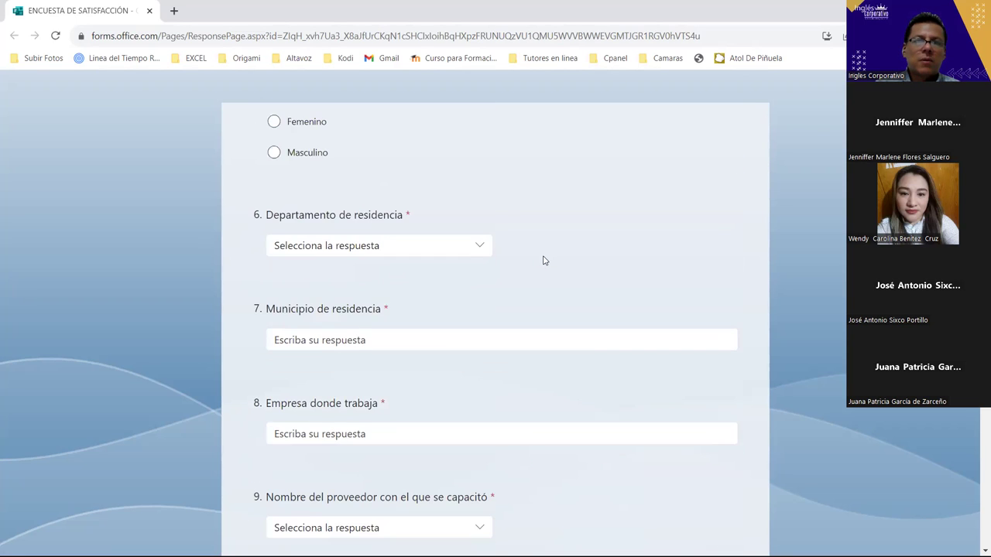
pyautogui.scroll(2, 542, 263)
pyautogui.scroll(2, 543, 261)
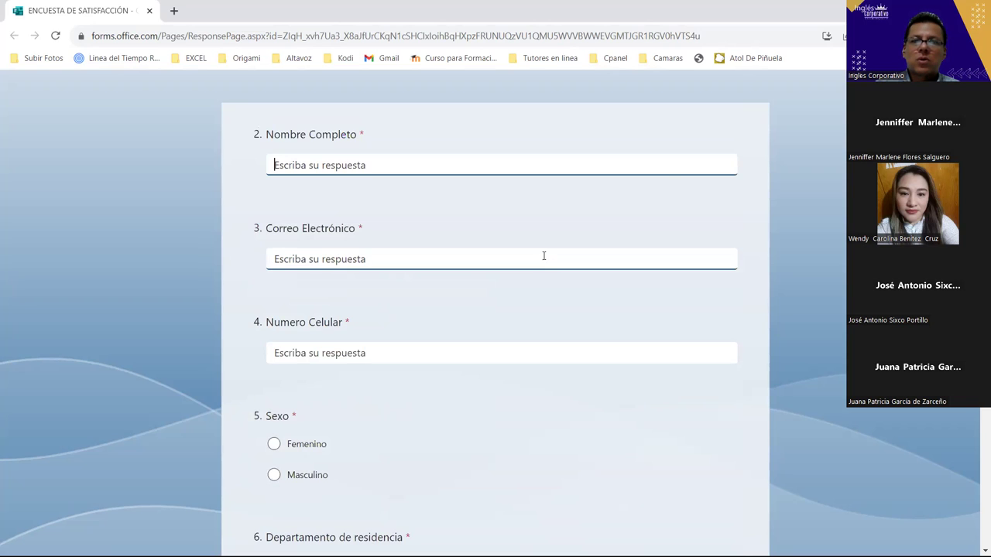
pyautogui.scroll(-3, 543, 259)
pyautogui.scroll(-3, 544, 257)
pyautogui.scroll(-2, 543, 255)
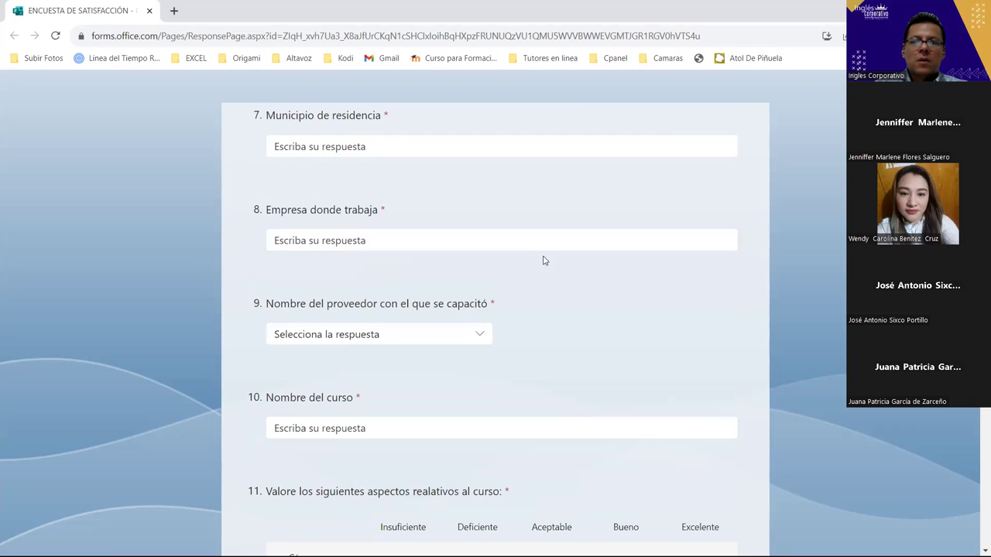
pyautogui.scroll(-2, 542, 259)
# Step: Choose REGAL PRODUCTS INC. EL SALVADOR INTERNATIONAL, S.A. DE C.V. as question 9's training provider
pyautogui.click(480, 204)
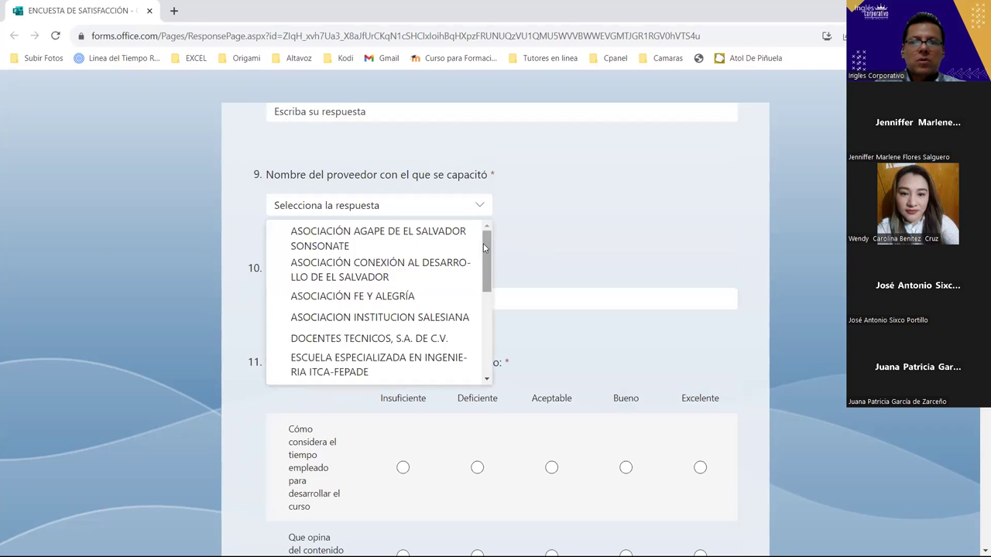
pyautogui.moveTo(483, 264); pyautogui.dragTo(493, 364)
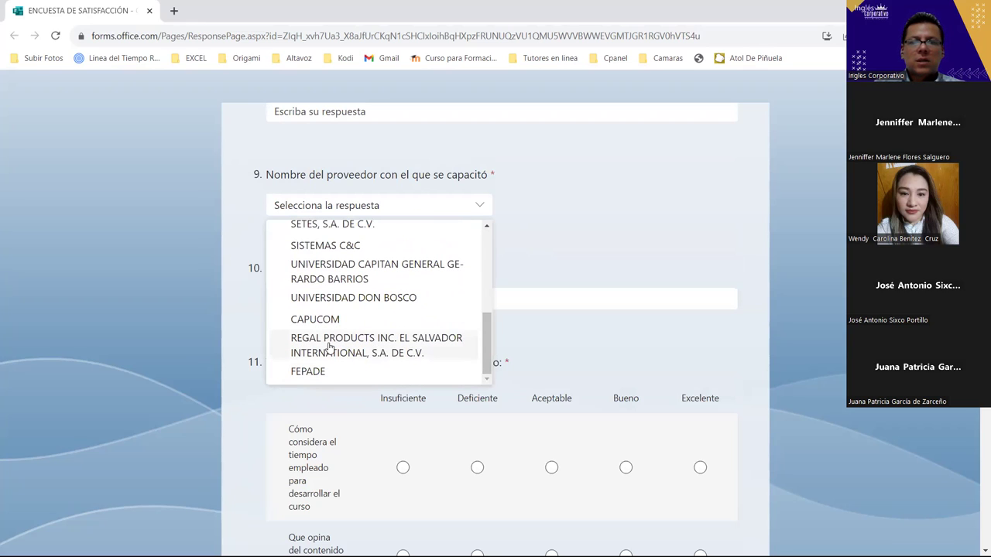
pyautogui.click(372, 352)
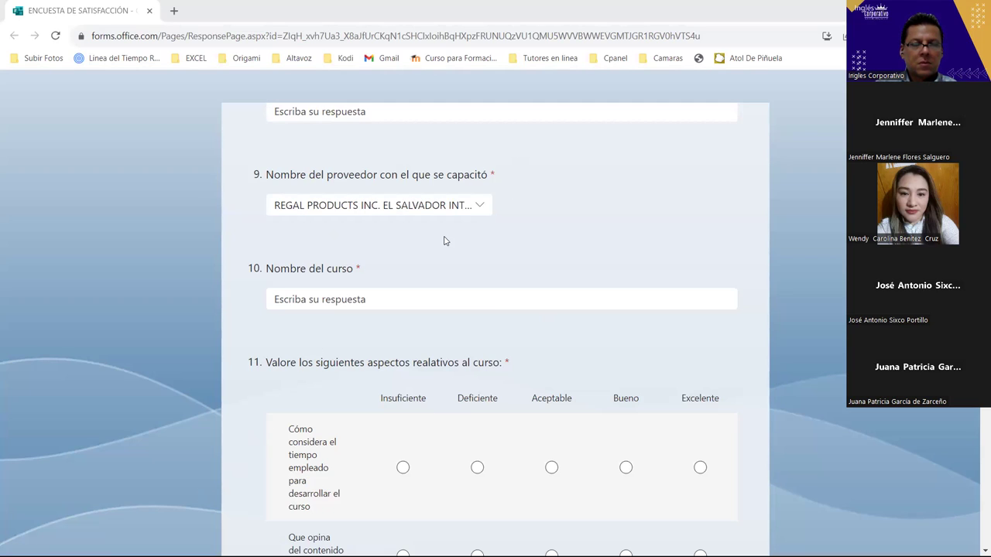
pyautogui.click(387, 305)
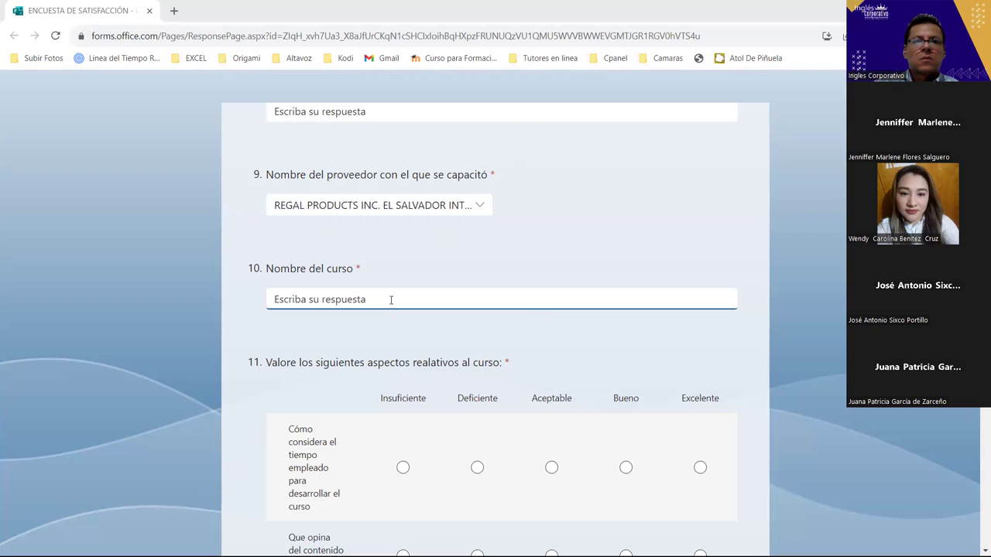
pyautogui.click(476, 208)
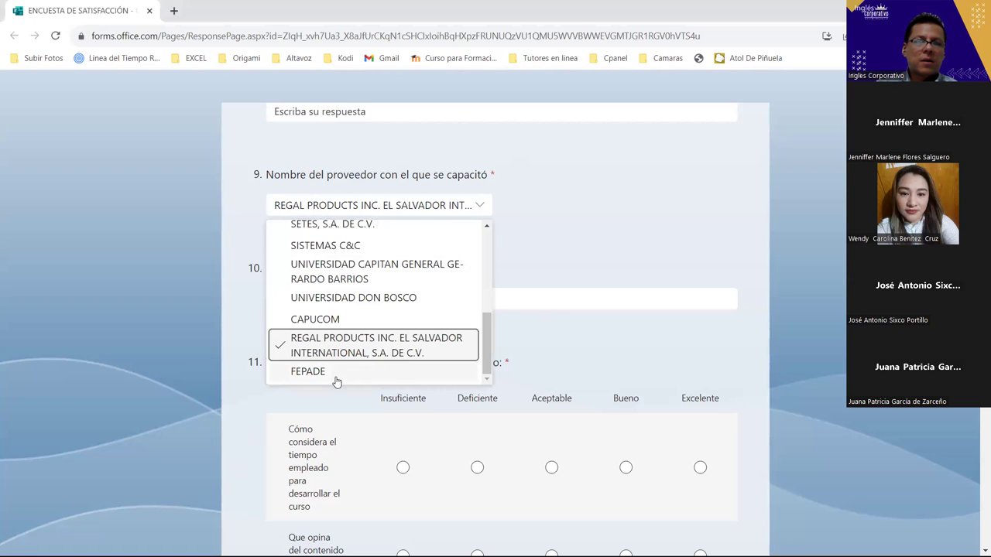
pyautogui.click(663, 160)
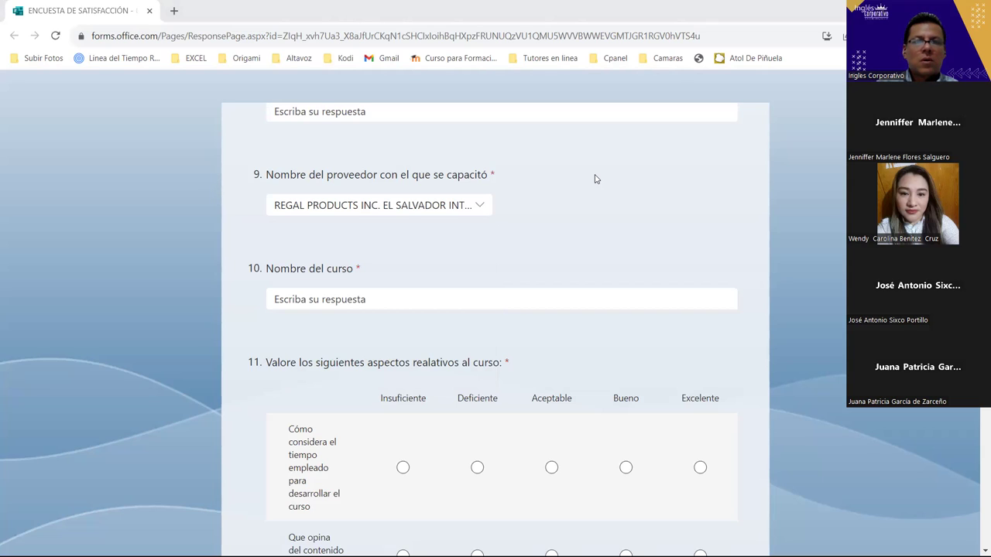
# Step: Enter EXCEL INTERMEDIO as the Nombre del curso answer in question 10
pyautogui.click(408, 299)
pyautogui.write('EXCEL INTERMEDIO')
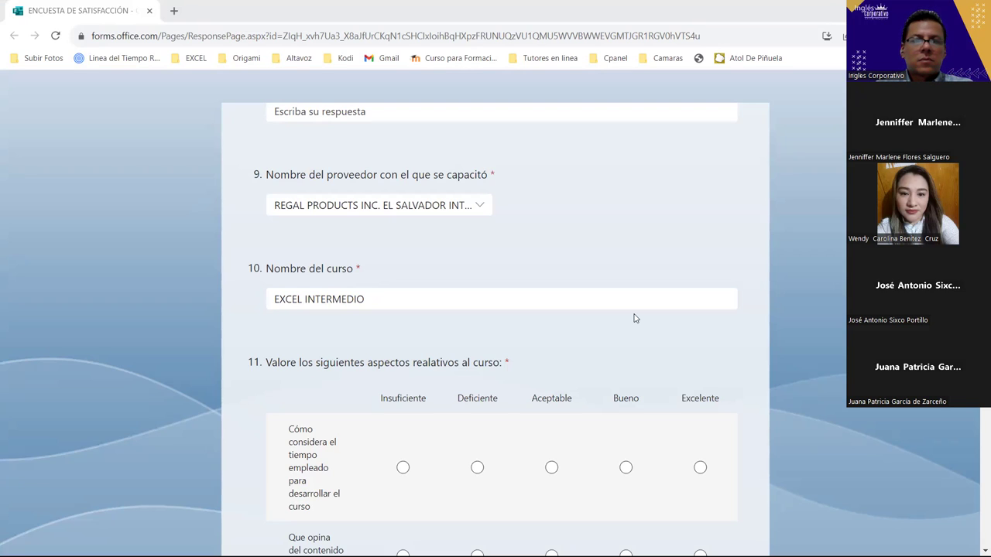
pyautogui.click(604, 293)
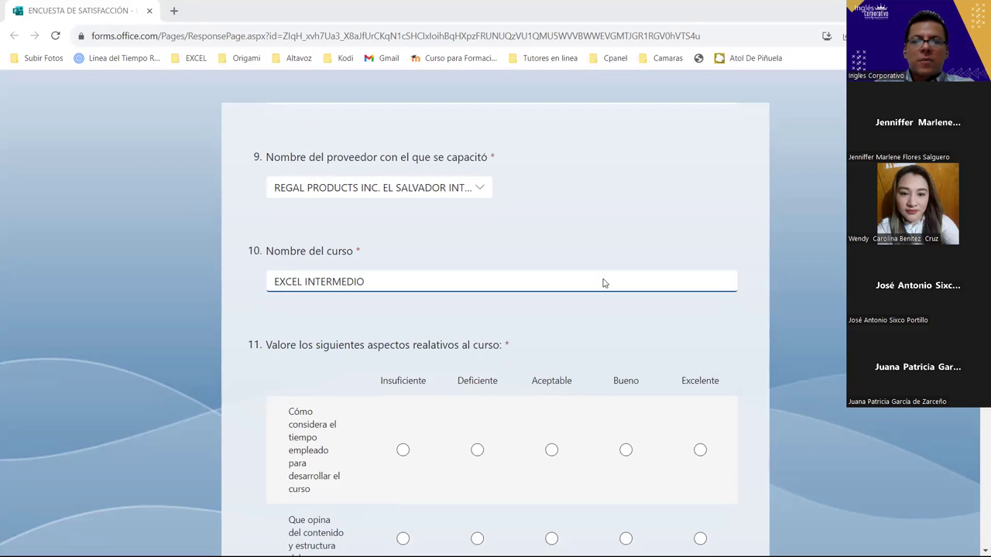
pyautogui.scroll(-2, 603, 282)
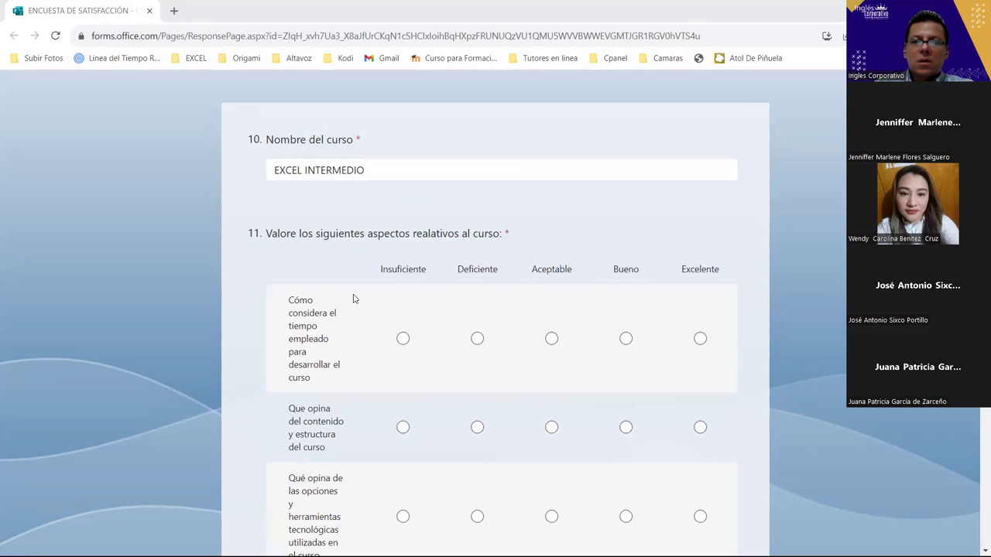
pyautogui.scroll(-1, 316, 267)
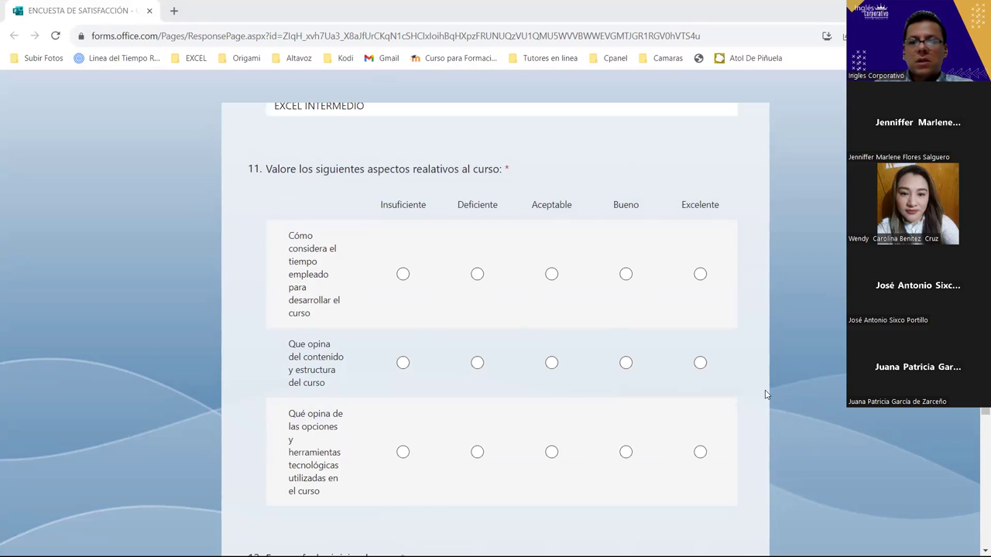
pyautogui.scroll(-2, 764, 395)
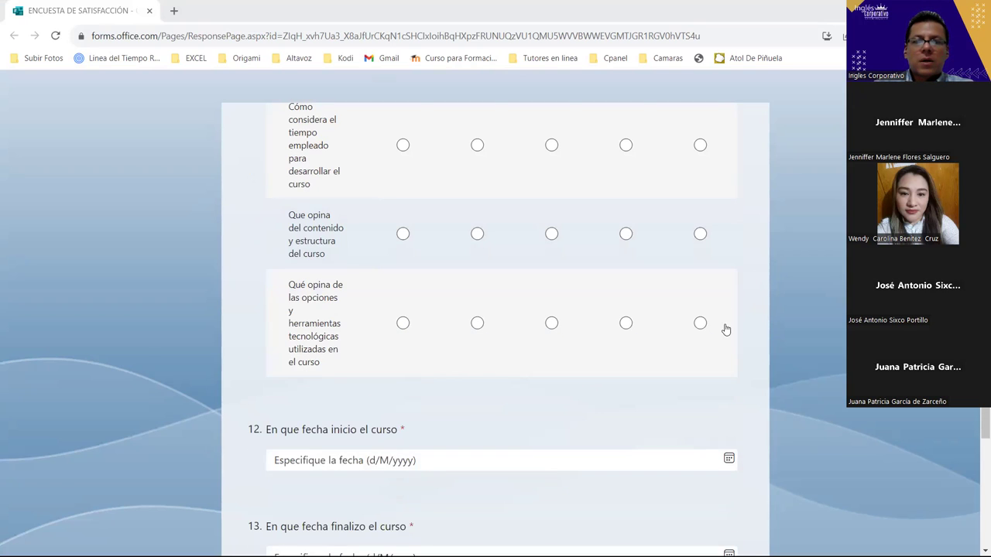
pyautogui.scroll(-2, 726, 329)
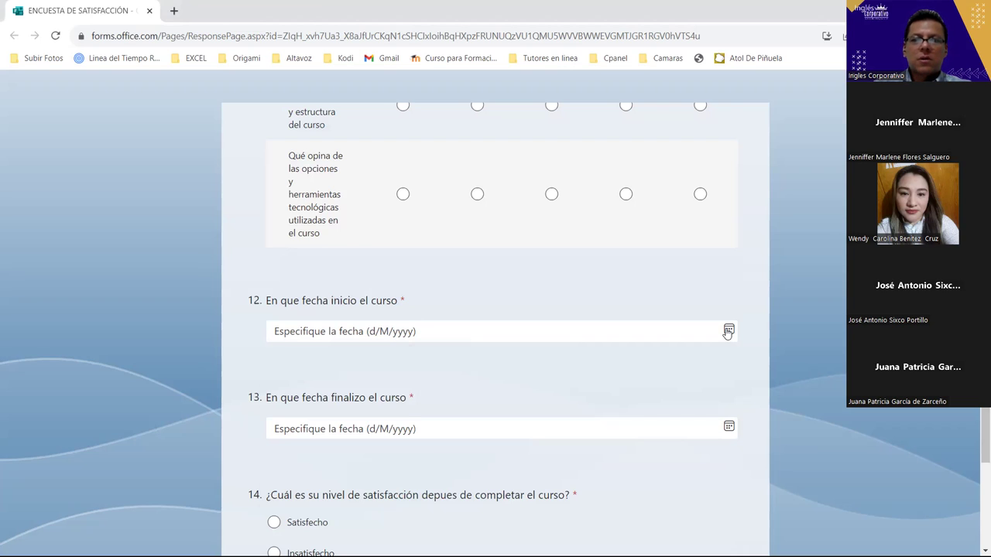
# Step: Set the course start date in question 12 to 26/9/2023
pyautogui.click(728, 332)
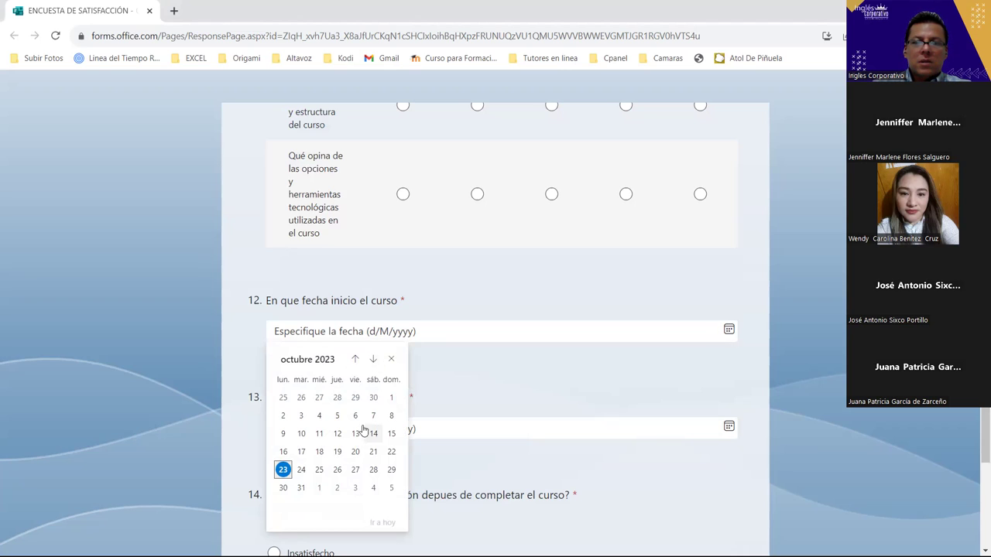
pyautogui.click(301, 398)
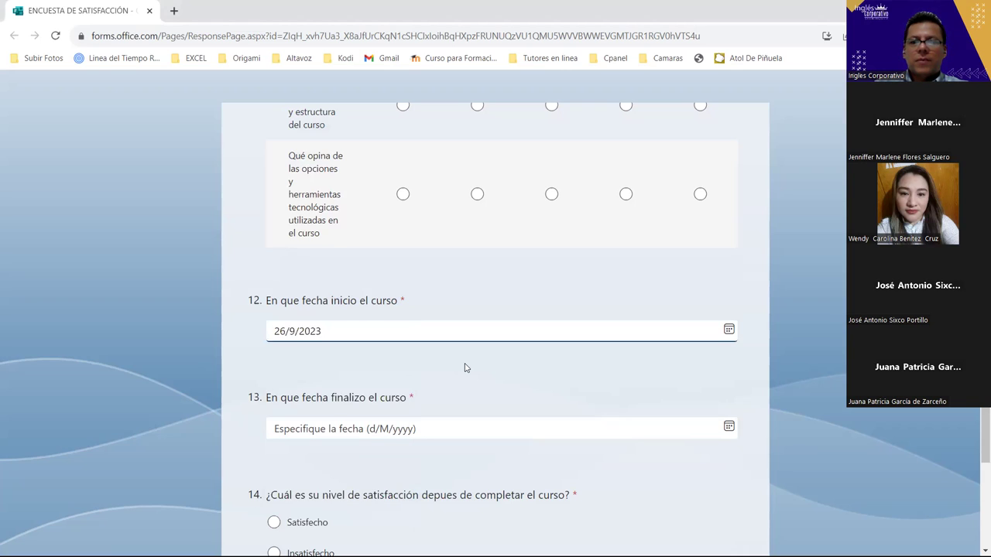
pyautogui.click(326, 364)
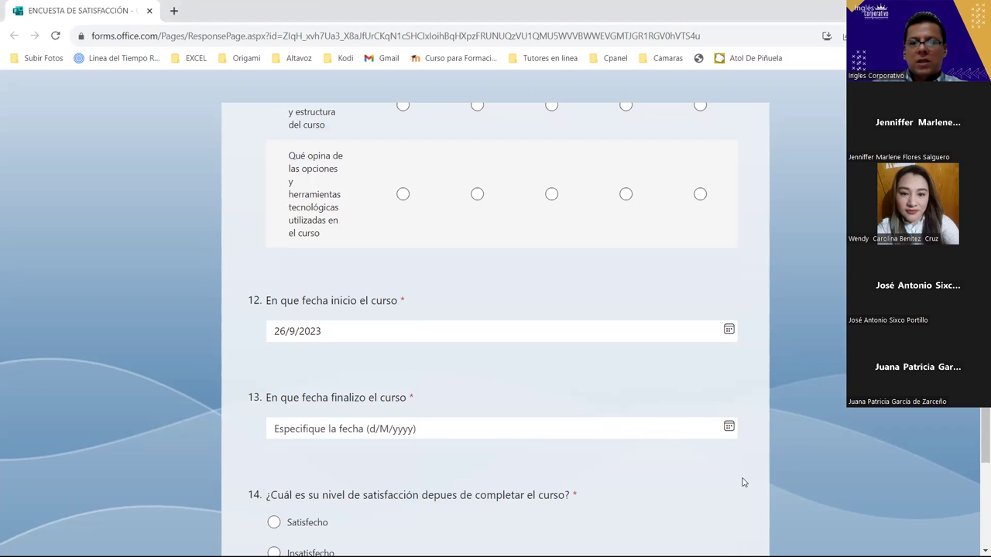
# Step: Set the course end date in question 13 to 23/10/2023
pyautogui.scroll(-2, 719, 433)
pyautogui.click(727, 300)
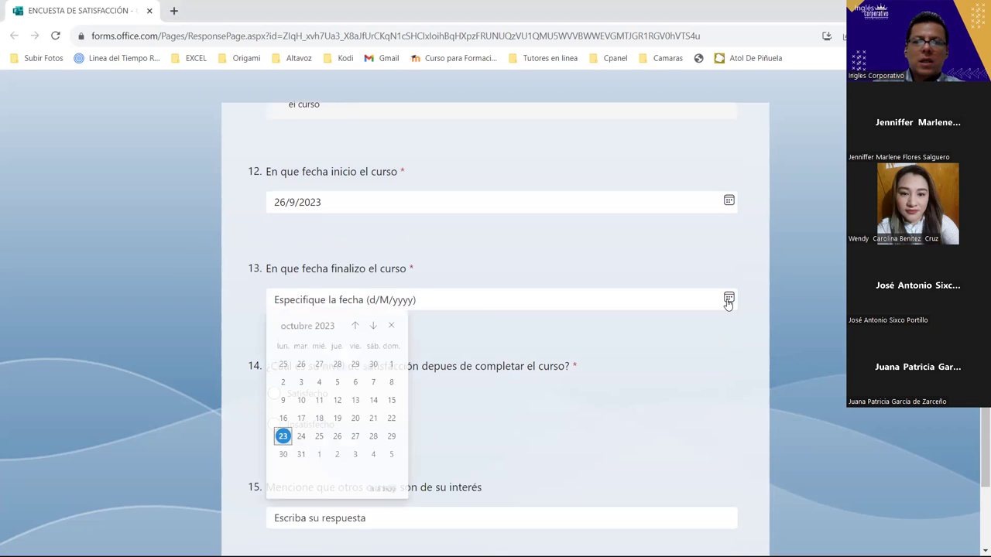
pyautogui.click(287, 438)
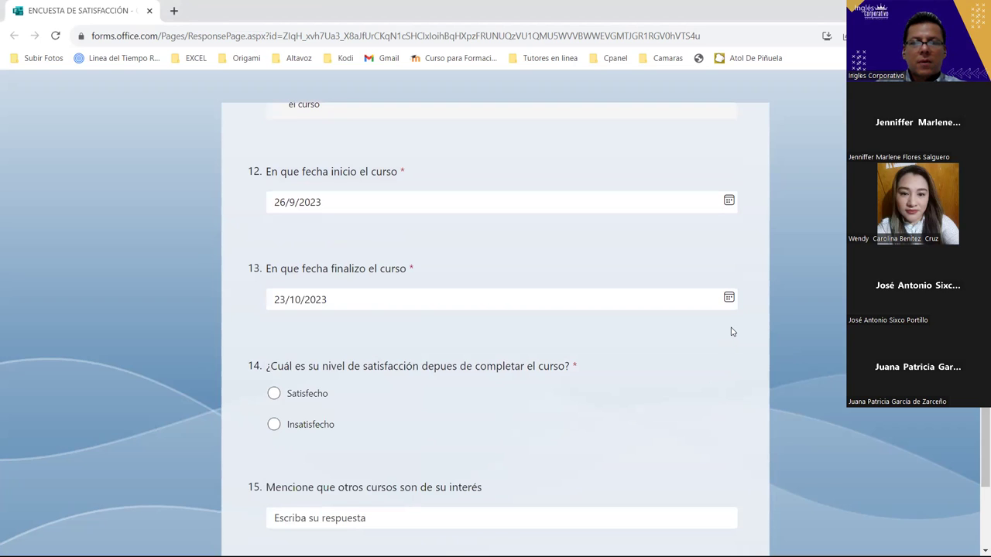
pyautogui.scroll(-1, 732, 331)
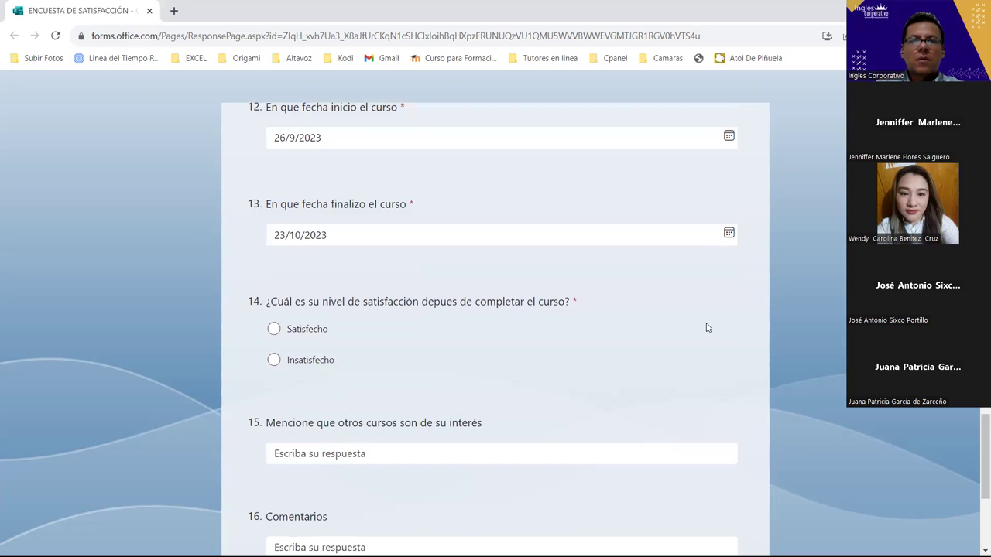
pyautogui.scroll(1, 655, 336)
pyautogui.scroll(3, 654, 336)
pyautogui.scroll(-2, 655, 336)
pyautogui.scroll(-1, 655, 336)
pyautogui.scroll(-1, 655, 336)
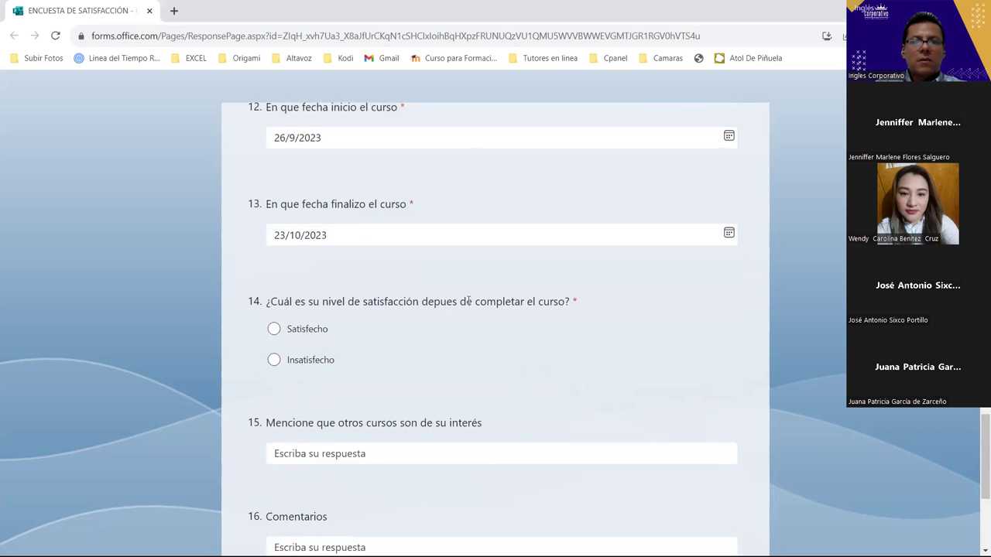
pyautogui.scroll(-2, 634, 333)
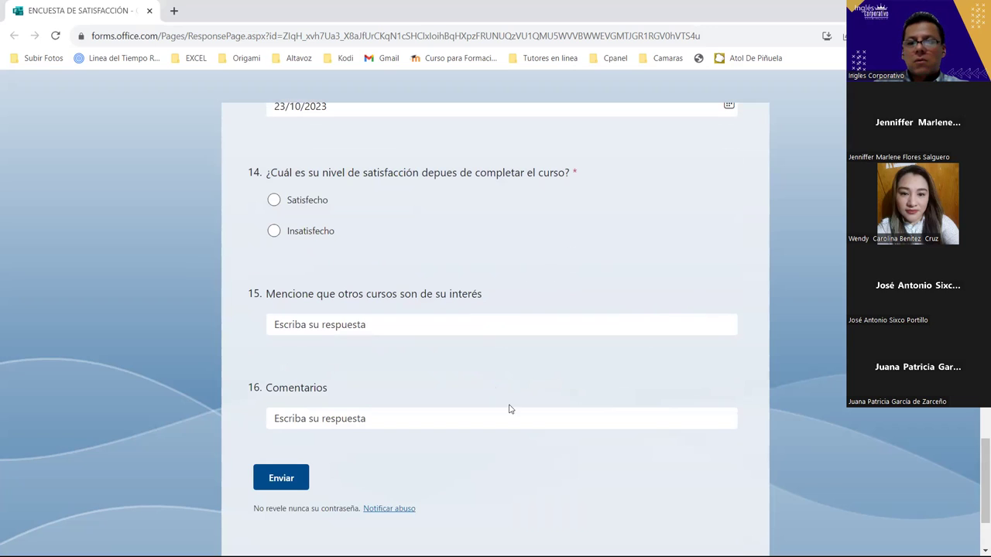
pyautogui.scroll(-1, 770, 448)
pyautogui.scroll(-1, 774, 441)
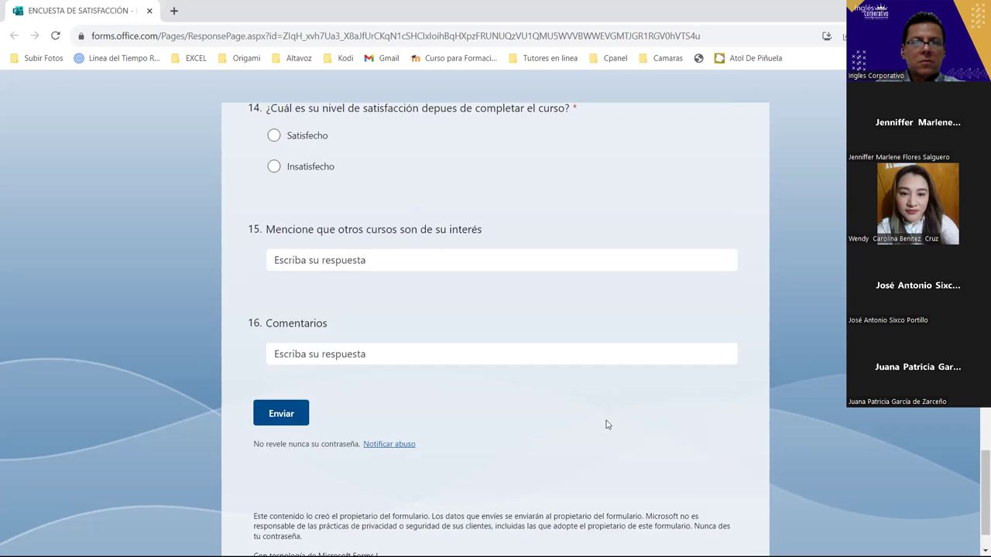
pyautogui.scroll(3, 634, 422)
pyautogui.scroll(1, 633, 423)
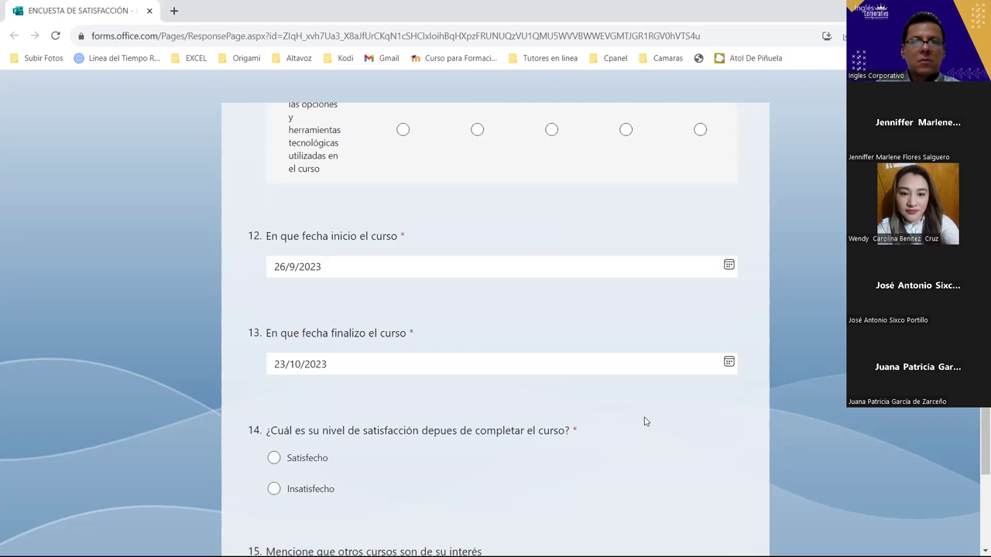
pyautogui.scroll(2, 644, 420)
pyautogui.scroll(2, 659, 429)
pyautogui.scroll(2, 661, 428)
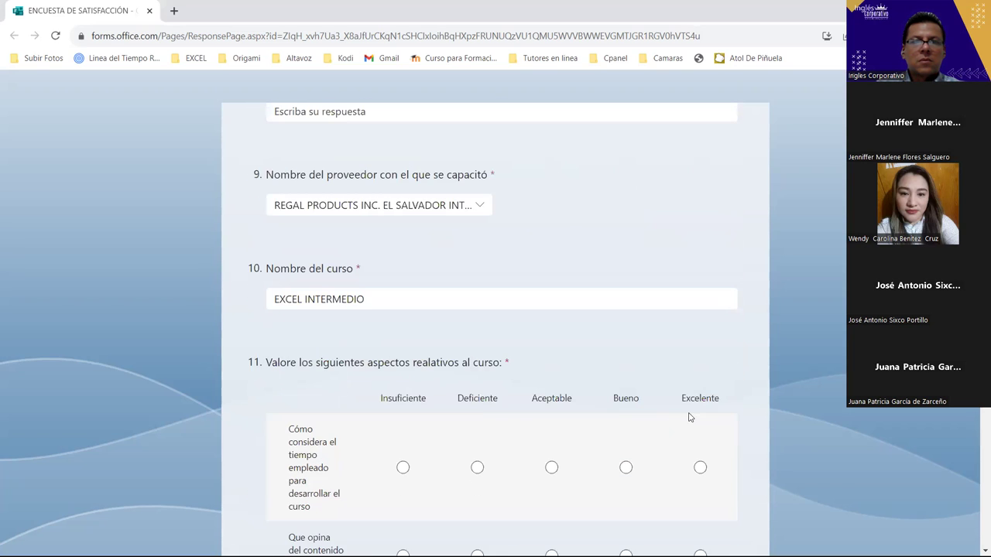
pyautogui.scroll(2, 713, 412)
pyautogui.scroll(1, 714, 411)
pyautogui.scroll(3, 714, 412)
pyautogui.scroll(1, 715, 412)
pyautogui.scroll(2, 714, 412)
pyautogui.scroll(1, 715, 412)
pyautogui.scroll(1, 715, 411)
pyautogui.scroll(2, 715, 411)
pyautogui.scroll(-1, 714, 412)
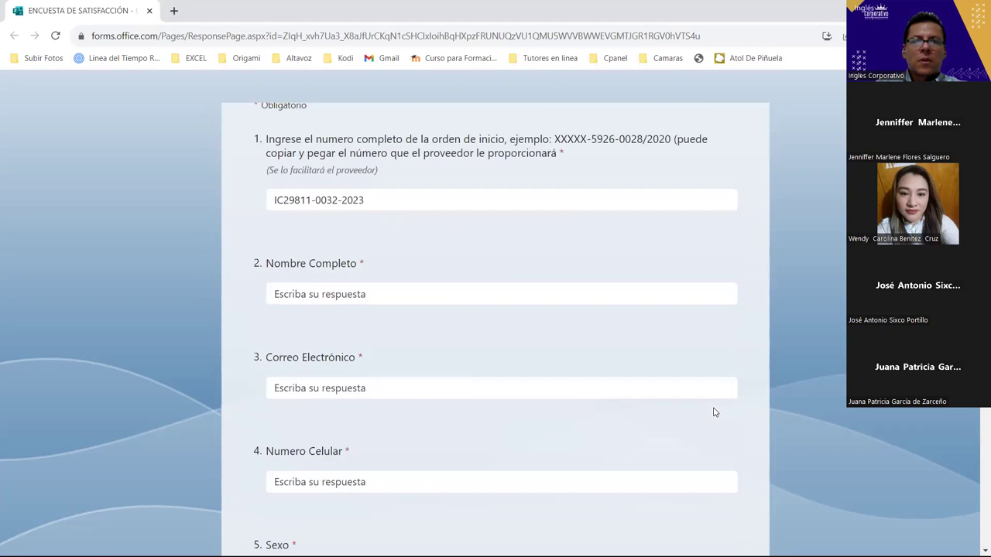
pyautogui.scroll(-1, 715, 410)
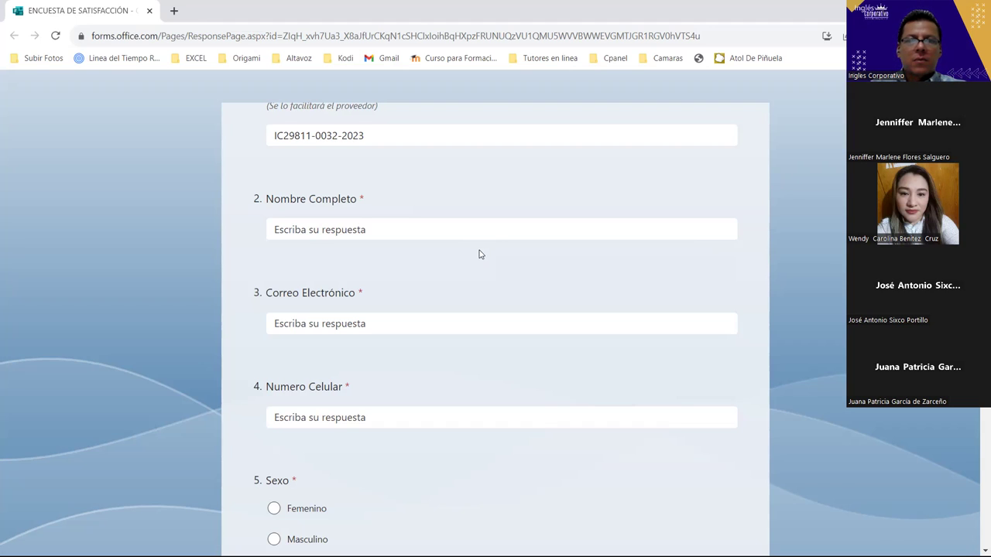
pyautogui.scroll(1, 308, 262)
pyautogui.scroll(2, 337, 259)
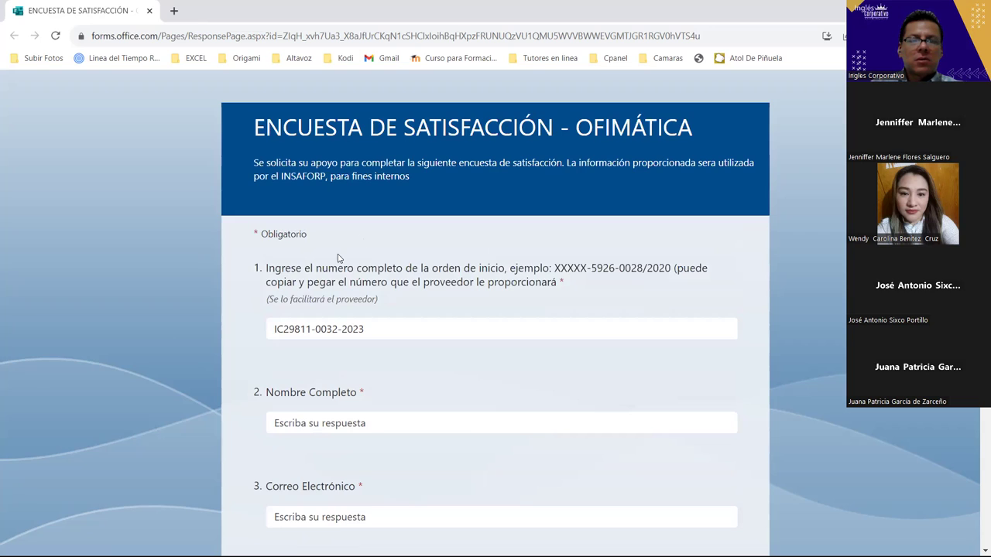
pyautogui.scroll(-1, 341, 259)
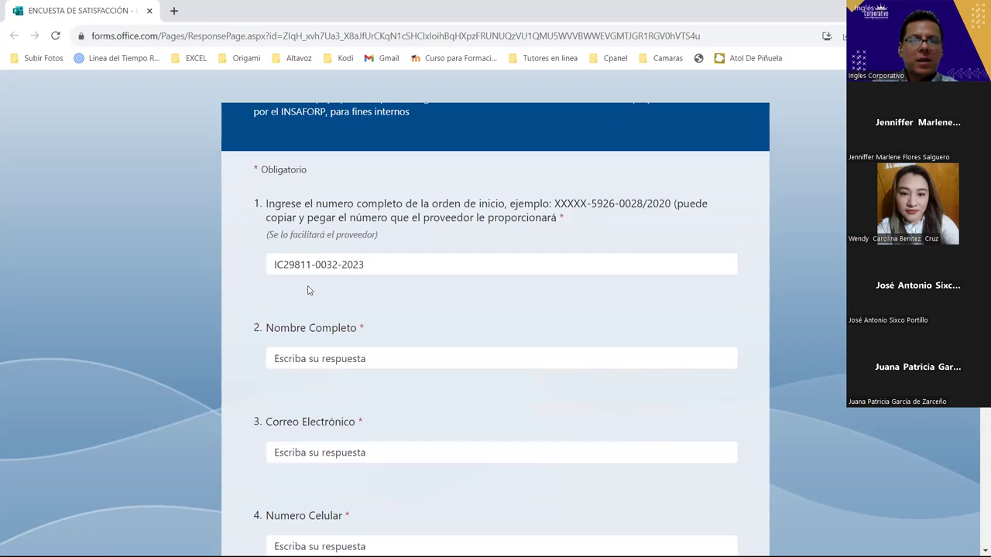
# Step: Focus the Nombre Completo field, then switch back to the Excel workbook with Alt+Tab
pyautogui.click(449, 367)
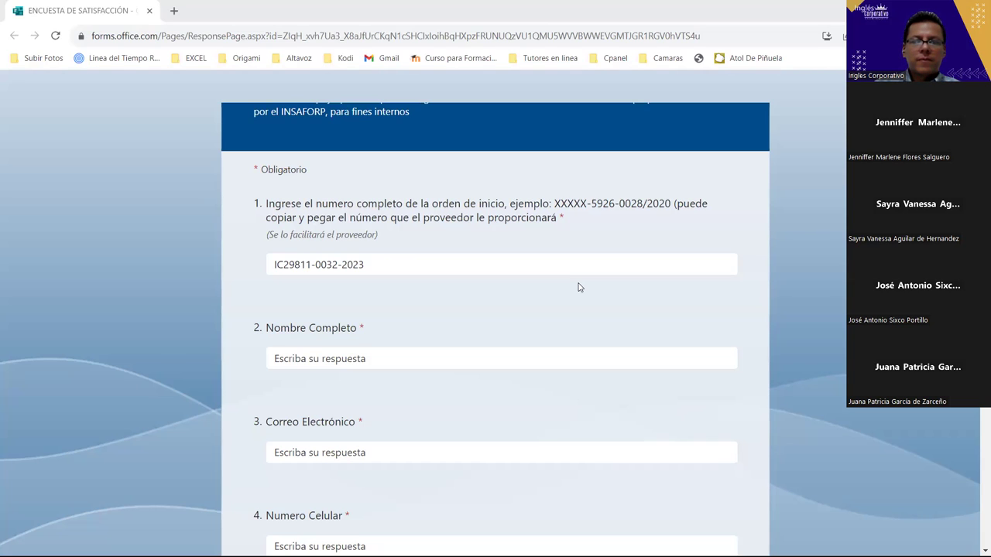
pyautogui.hotkey('alt', 'Tab')
pyautogui.click(531, 497)
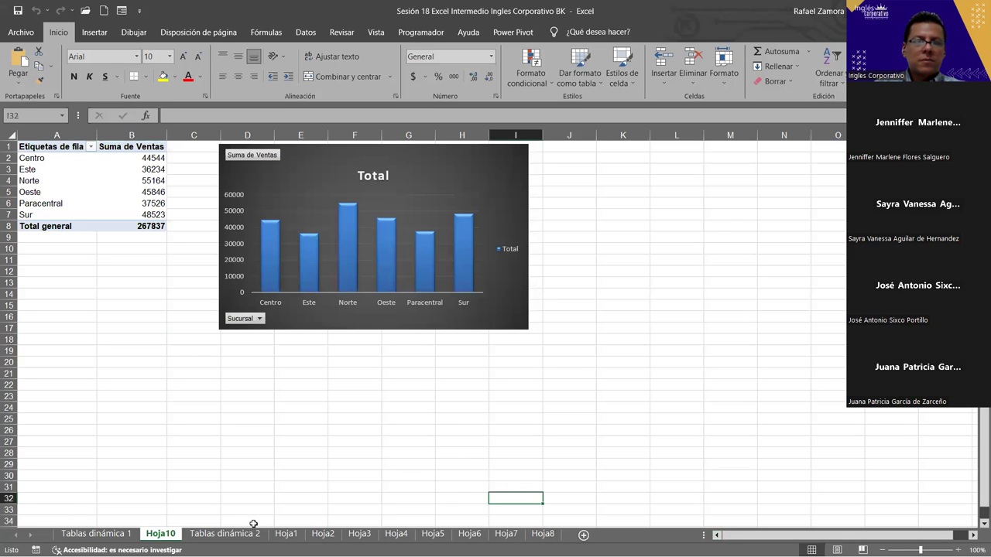
pyautogui.click(216, 534)
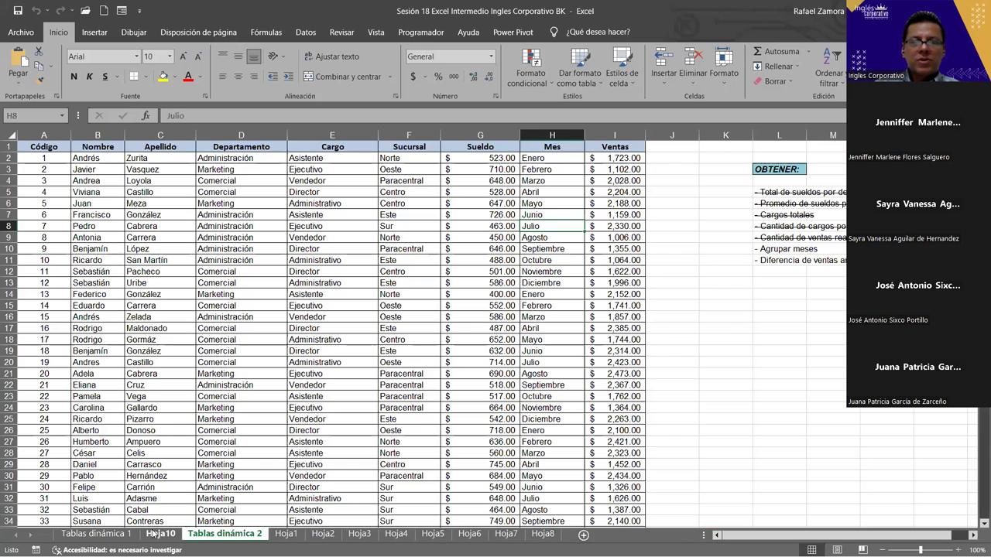
pyautogui.click(157, 534)
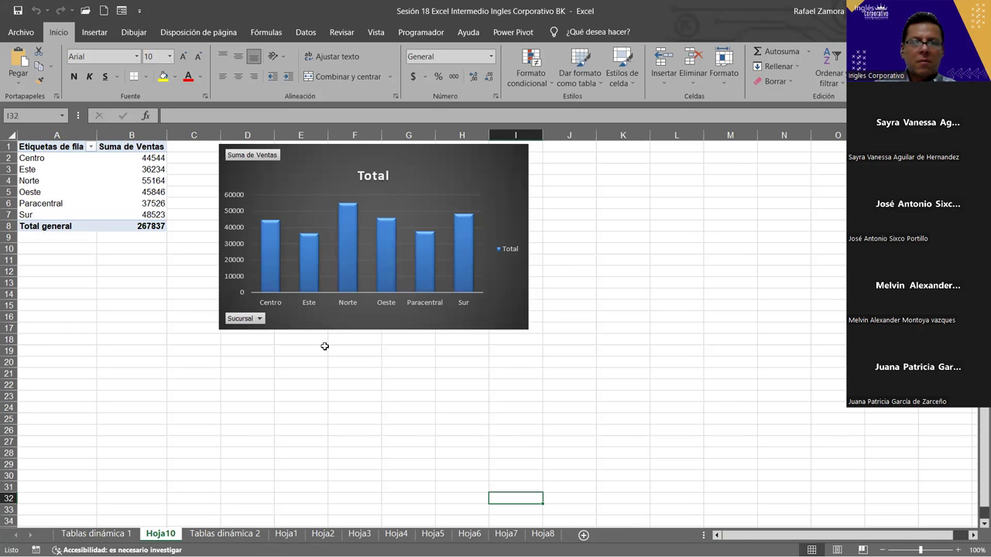
pyautogui.click(224, 534)
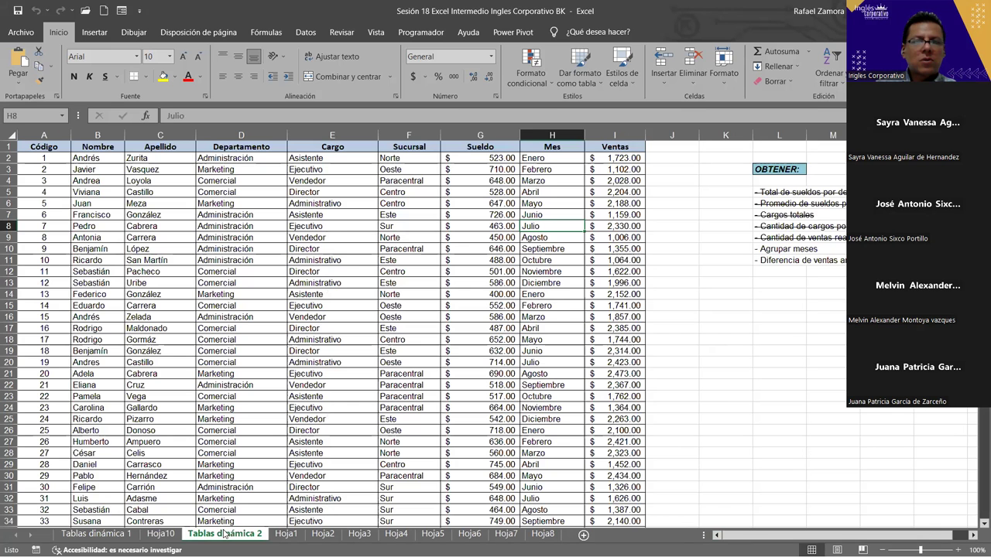
pyautogui.click(167, 534)
pyautogui.click(223, 534)
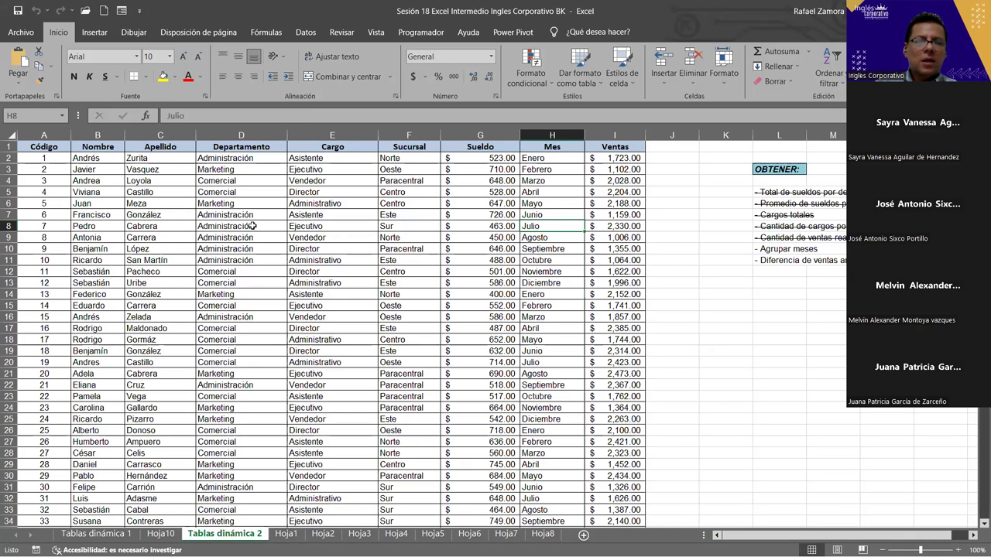
pyautogui.click(161, 534)
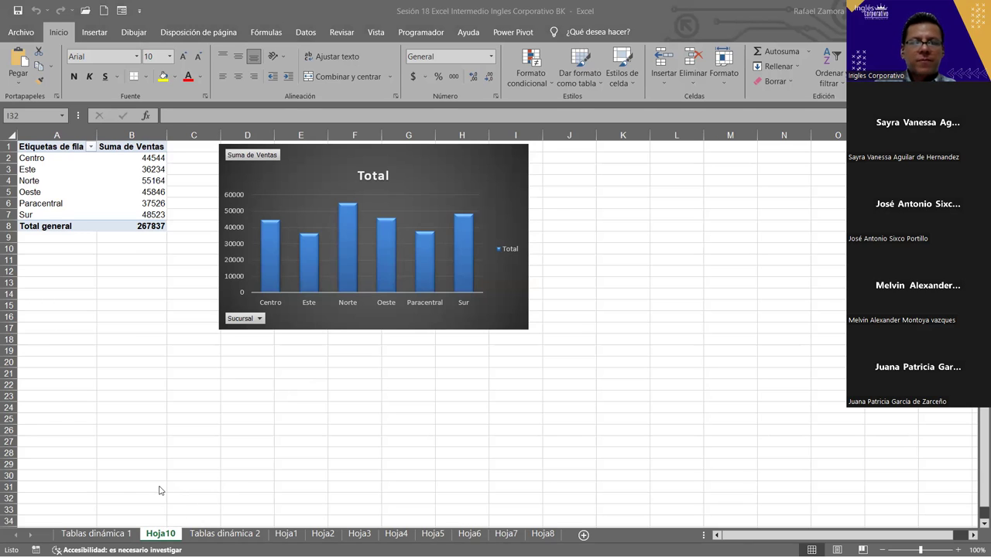
# Step: Rename the Hoja10 chart sheet to Grafico1 and return to the Tablas dinámica 2 sheet
pyautogui.click(165, 535)
pyautogui.write('Grafico')
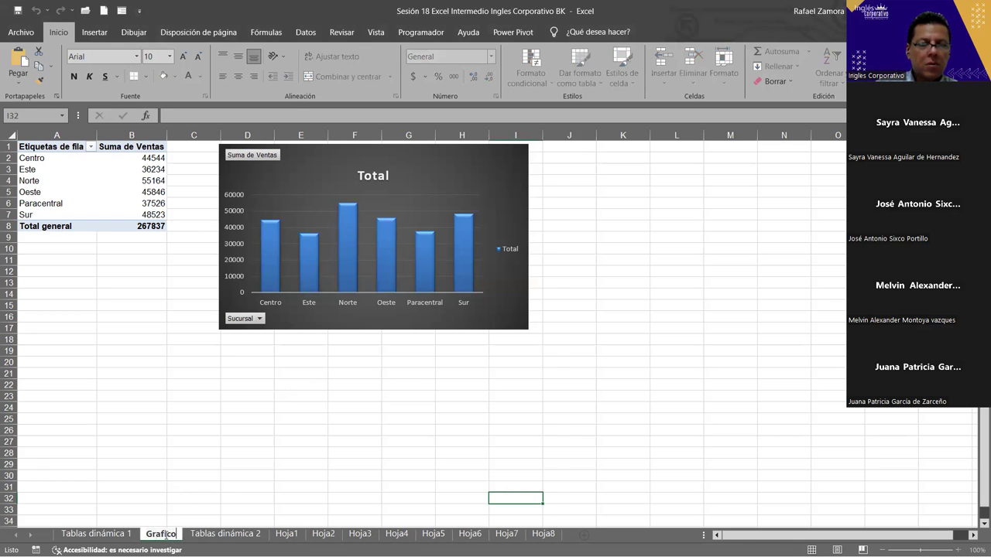
pyautogui.write('1')
pyautogui.press('Return')
pyautogui.click(339, 462)
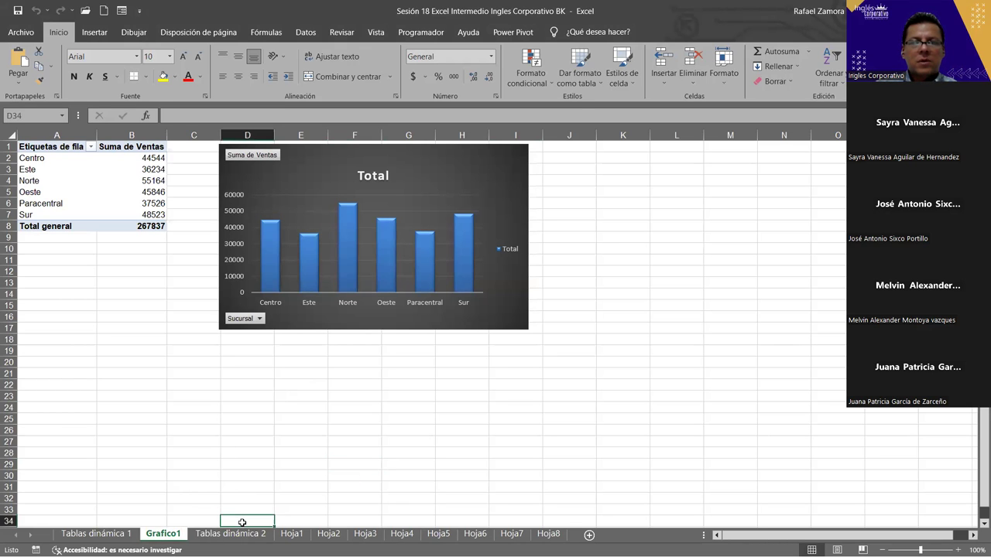
pyautogui.click(240, 533)
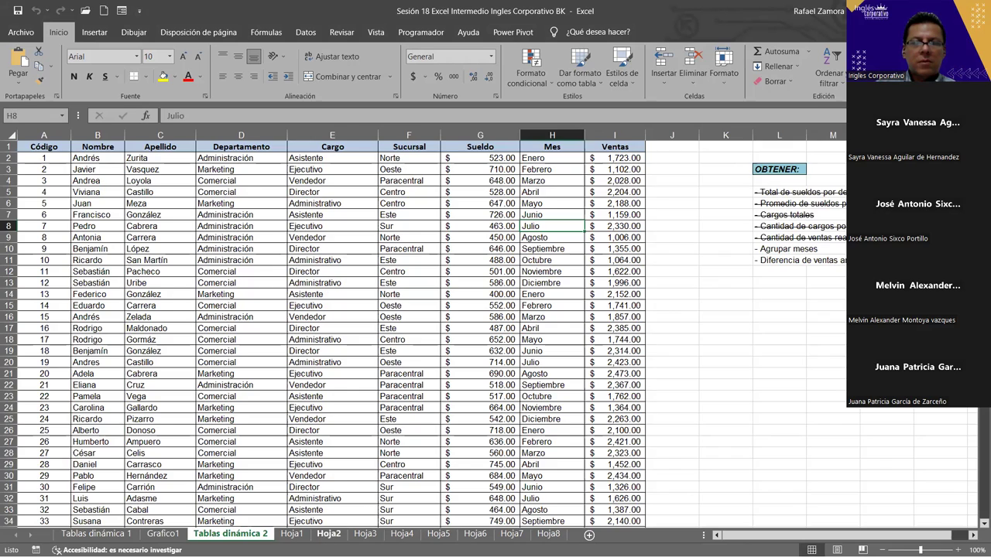
# Step: Review the Hoja2 and Hoja1 pivot sheets, then return to Tablas dinámica 2
pyautogui.click(328, 534)
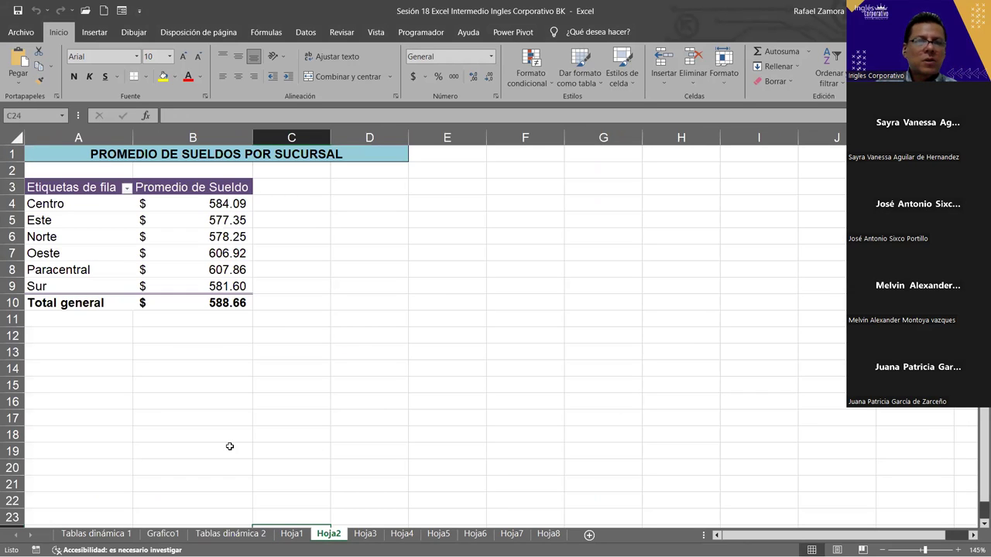
pyautogui.click(291, 534)
pyautogui.click(331, 535)
pyautogui.click(207, 535)
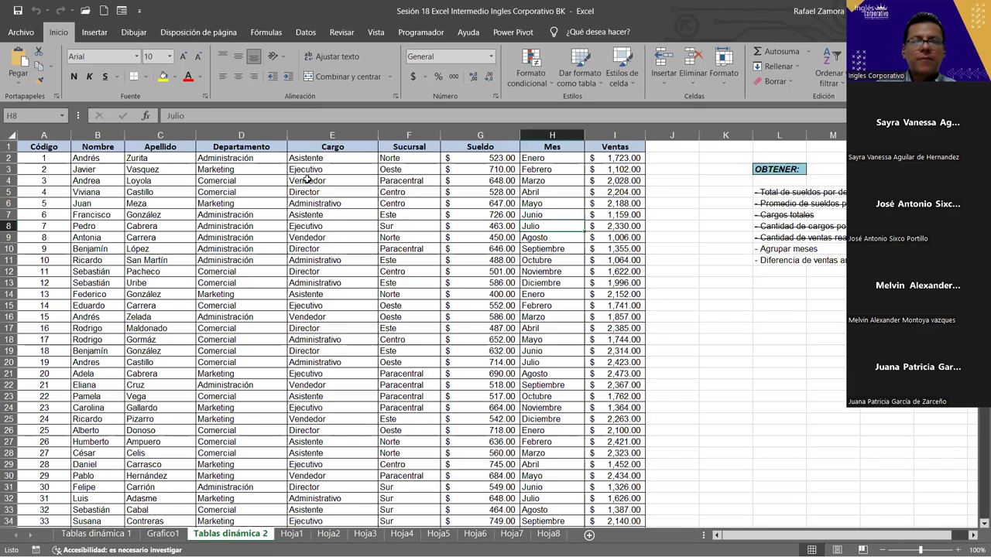
# Step: Insert a PivotChart from the employee table on a new worksheet
pyautogui.click(243, 294)
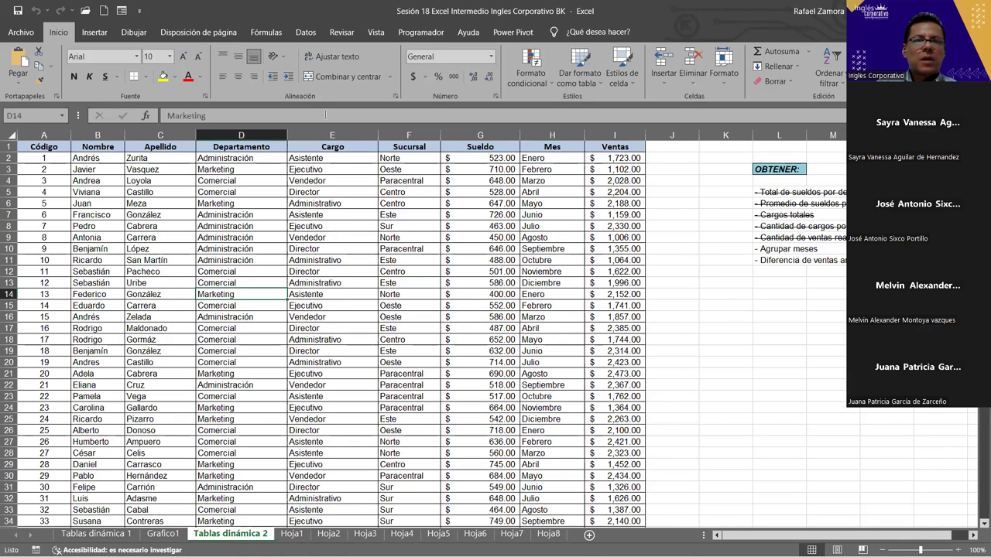
pyautogui.click(88, 34)
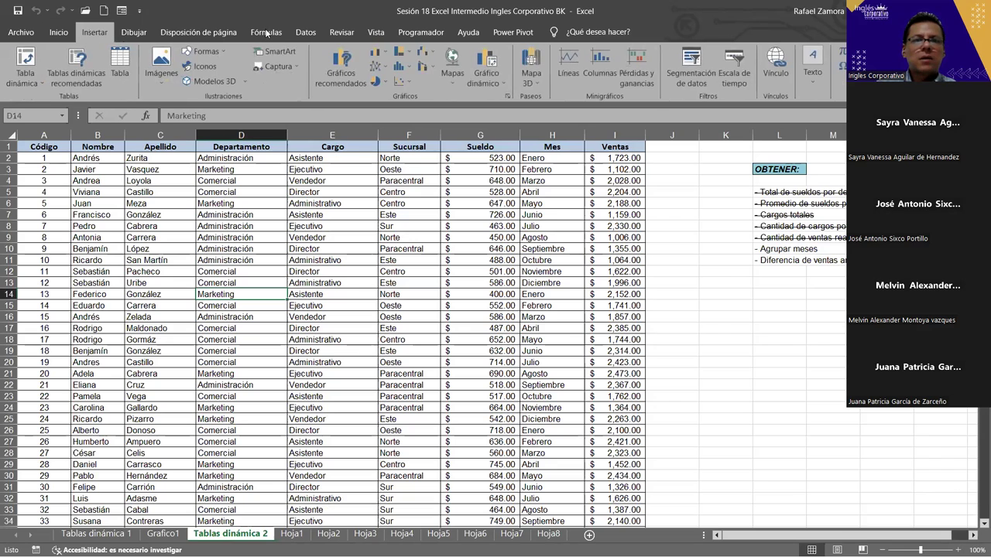
pyautogui.click(491, 63)
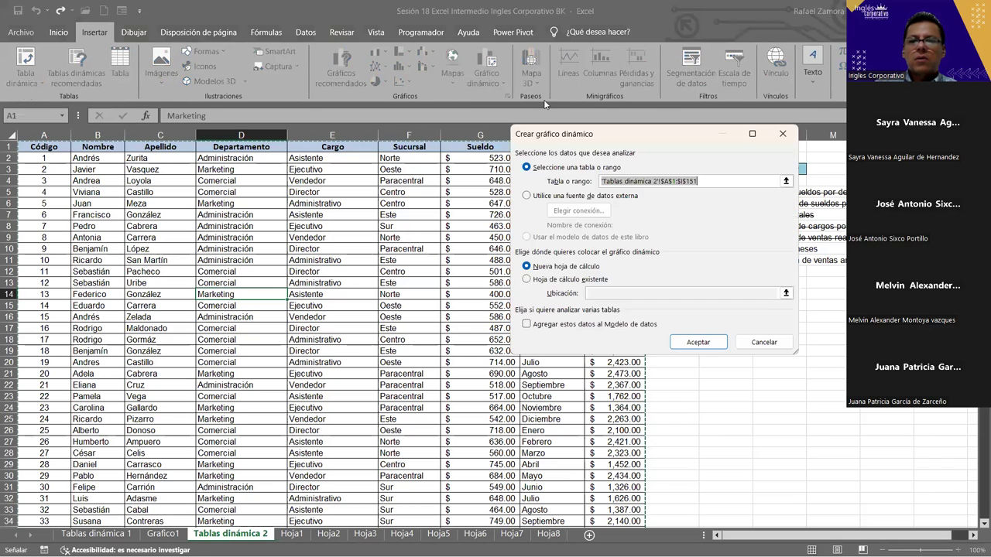
pyautogui.click(697, 344)
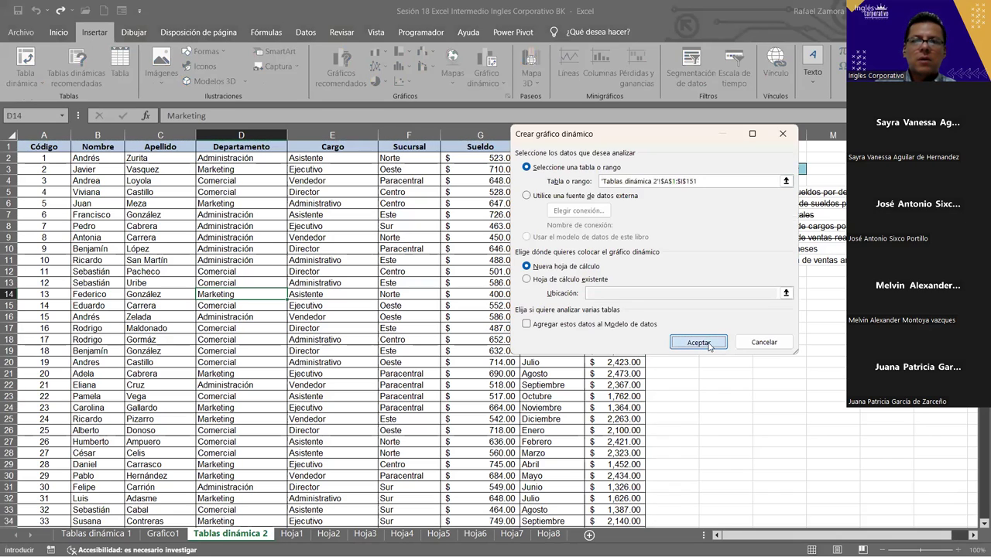
pyautogui.press('Return')
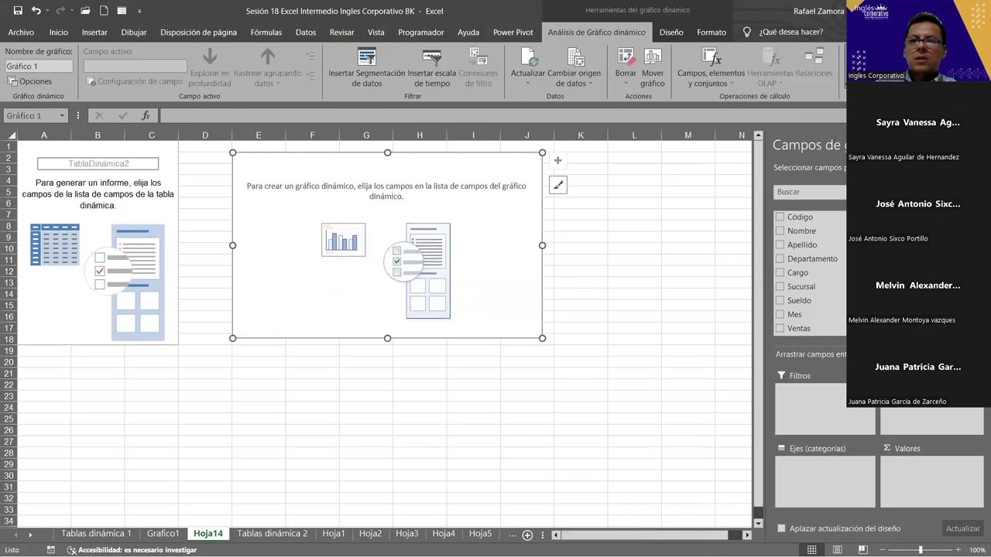
pyautogui.moveTo(821, 300)
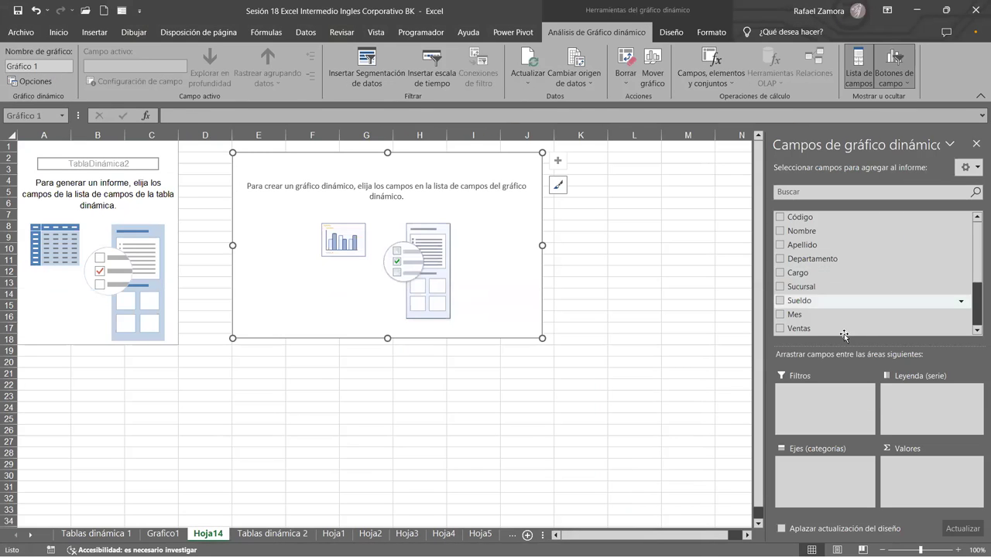
# Step: Plot Sueldo totals by Sucursal in the new pivot chart, then review the other sheets
pyautogui.moveTo(819, 304); pyautogui.dragTo(933, 482)
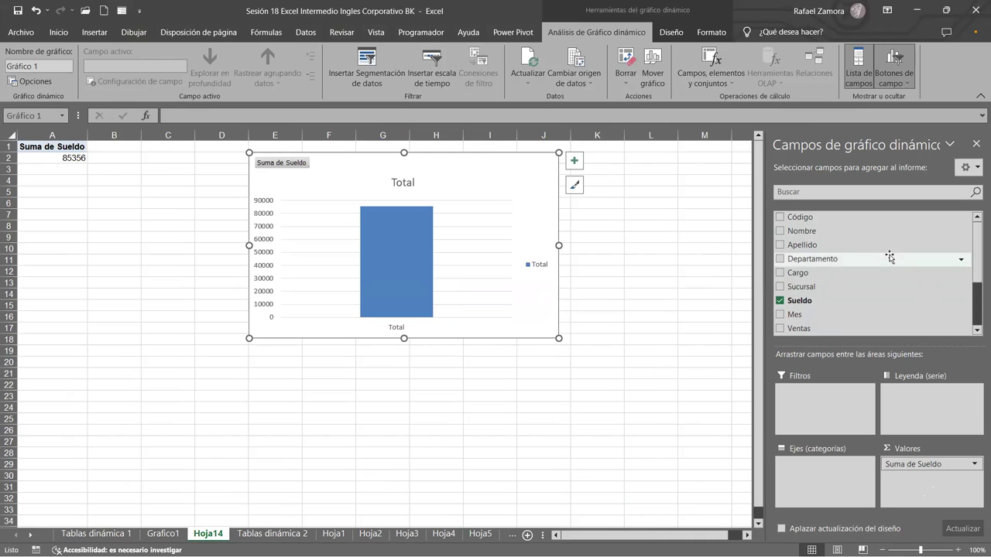
pyautogui.moveTo(805, 287); pyautogui.dragTo(820, 488)
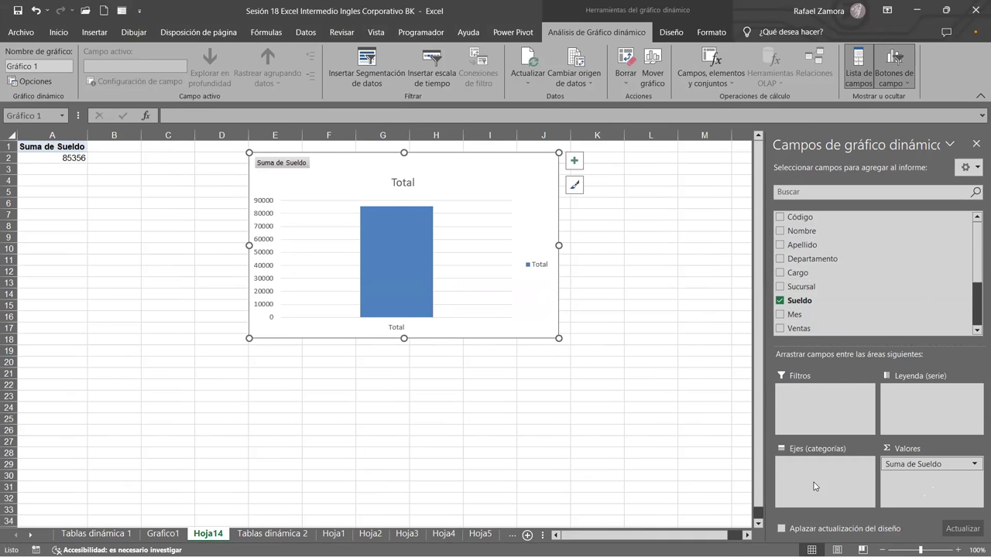
pyautogui.click(369, 533)
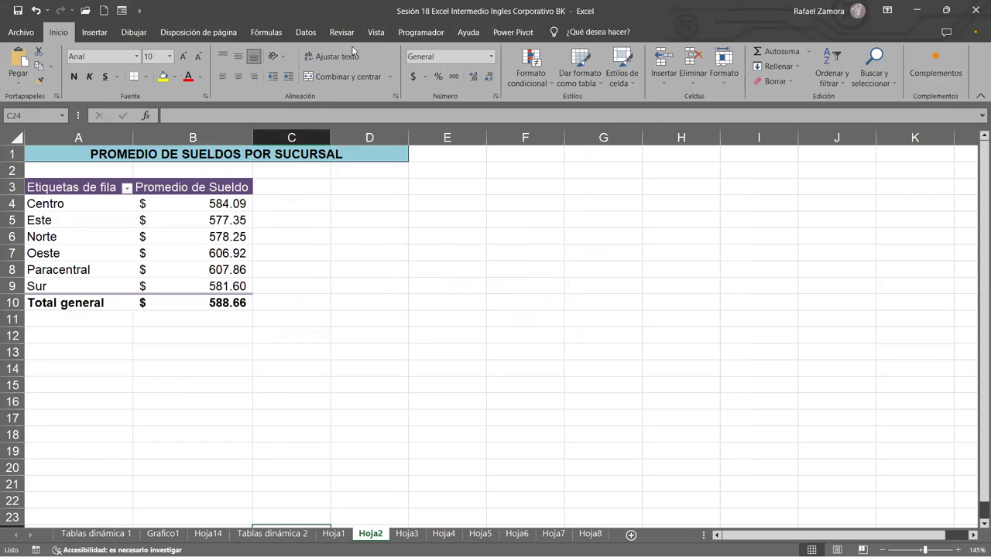
pyautogui.click(269, 534)
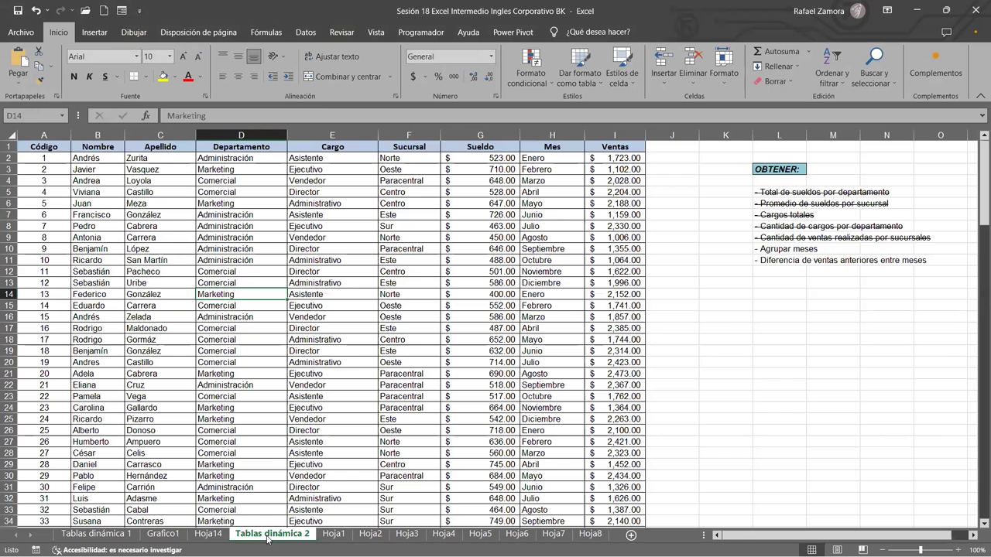
pyautogui.click(163, 534)
pyautogui.click(206, 534)
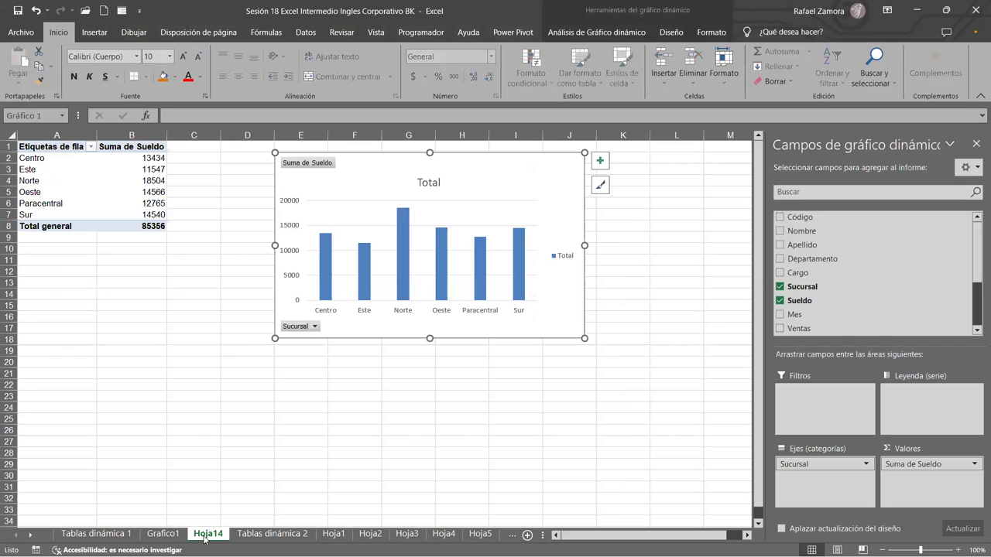
# Step: Move the Hoja14 sheet ahead of Grafico1 and rename it Grafico2
pyautogui.moveTo(204, 540); pyautogui.dragTo(154, 536)
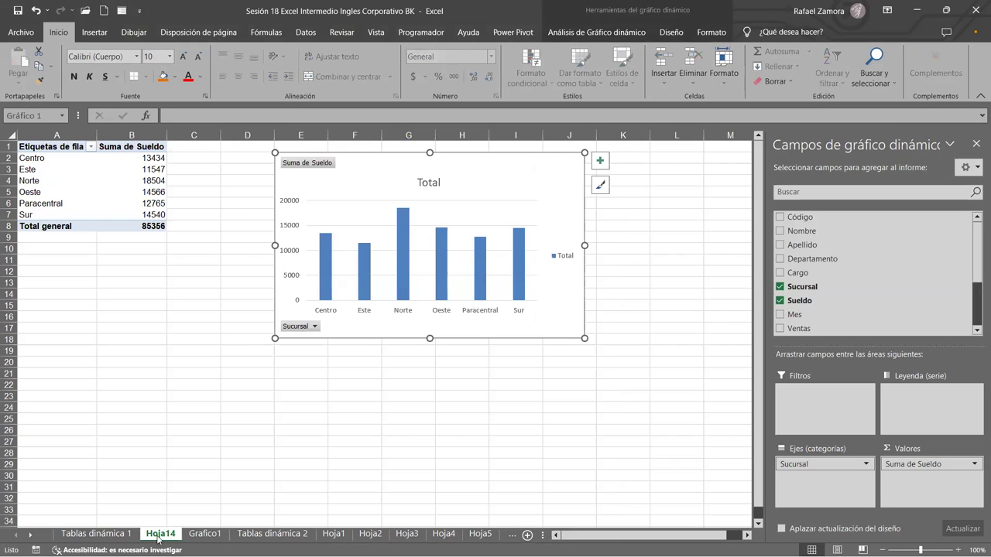
pyautogui.doubleClick(158, 534)
pyautogui.write('Grafico2')
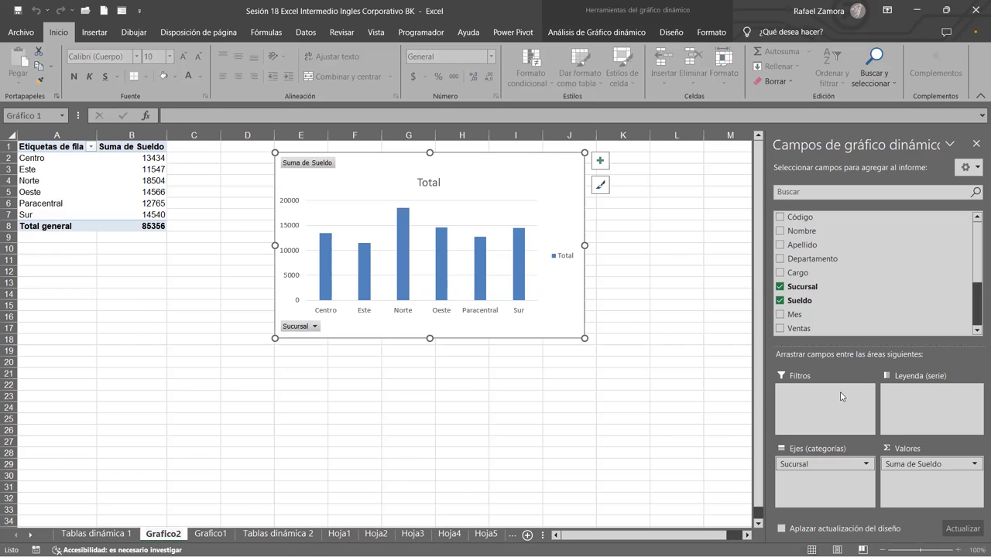
pyautogui.click(972, 464)
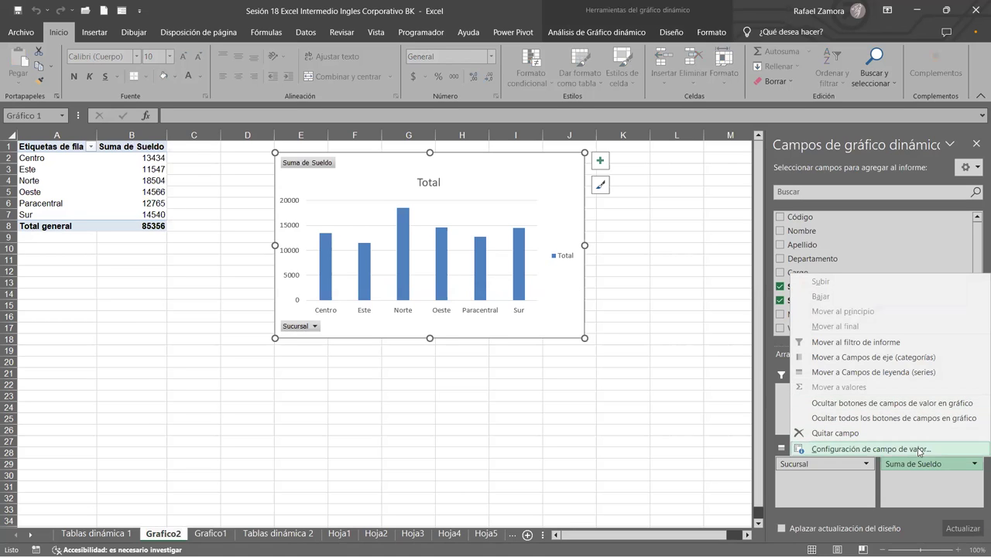
# Step: Summarize Sueldo as Promedio (average) instead of sum
pyautogui.click(890, 449)
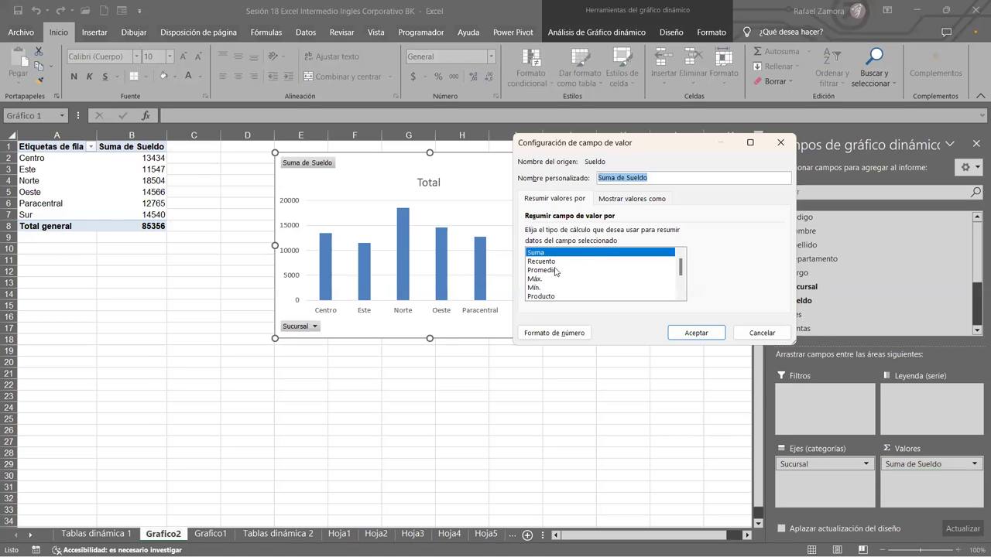
pyautogui.click(556, 270)
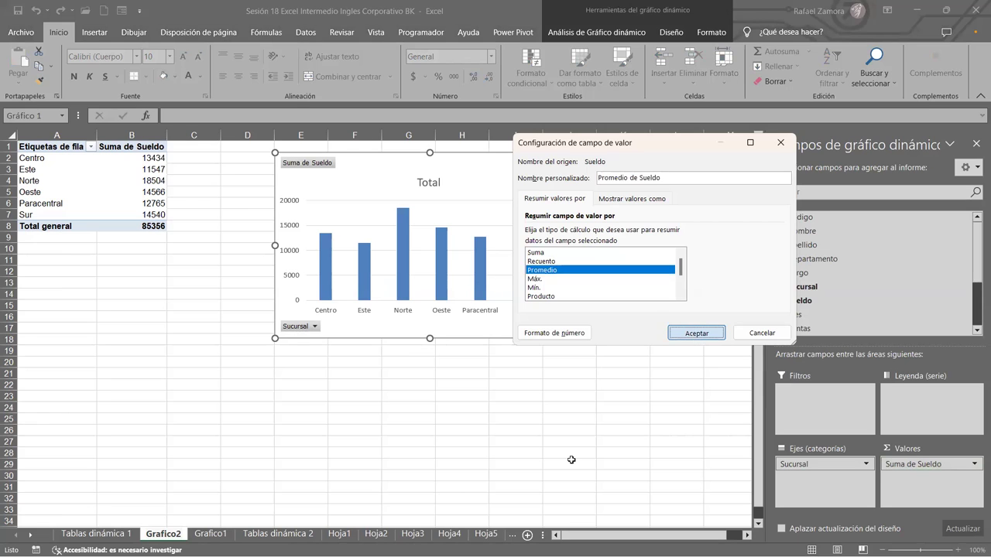
pyautogui.press('Return')
# Step: Format the average salaries as Contabilidad currency and move the chart beside the pivot table
pyautogui.click(167, 166)
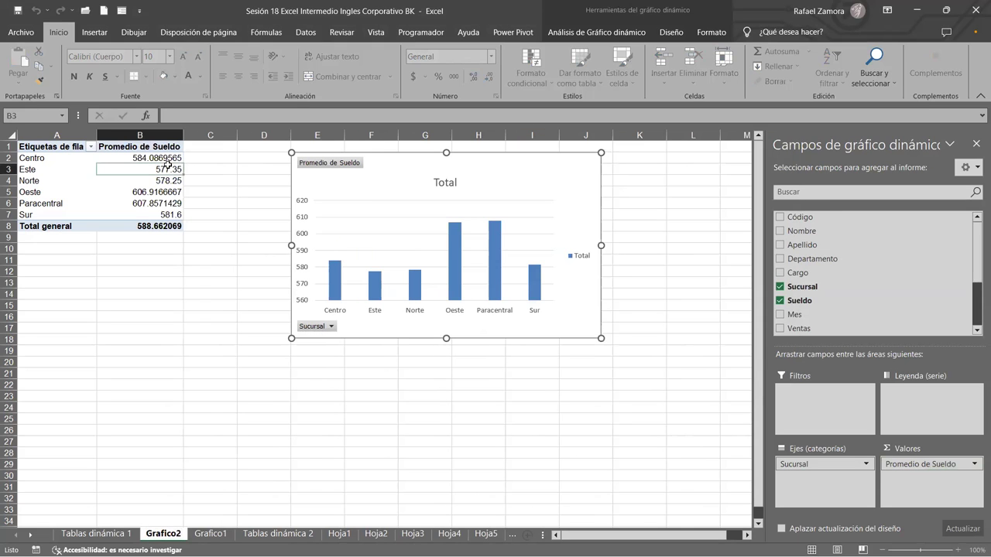
pyautogui.rightClick(169, 168)
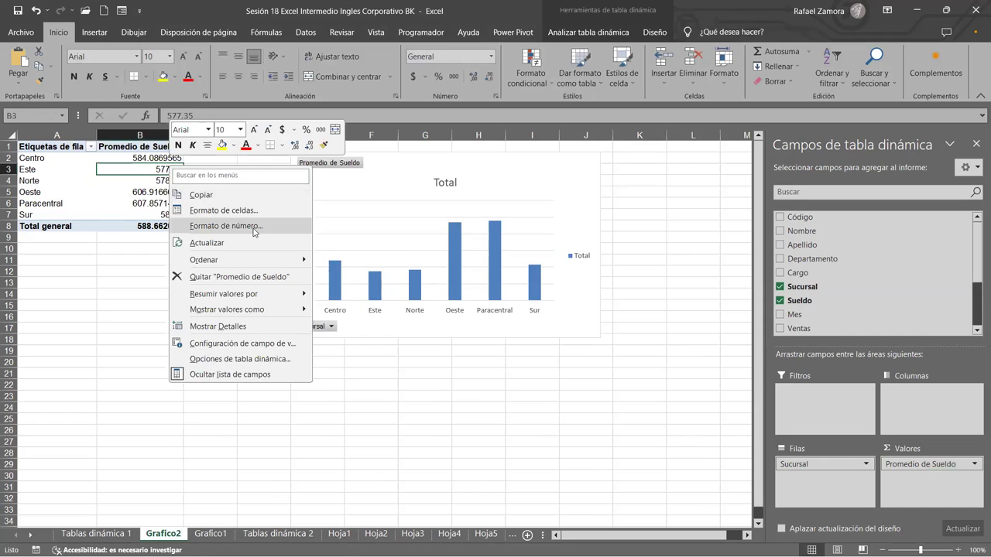
pyautogui.click(253, 228)
pyautogui.press('Down')
pyautogui.press('Down')
pyautogui.press('Down')
pyautogui.click(304, 364)
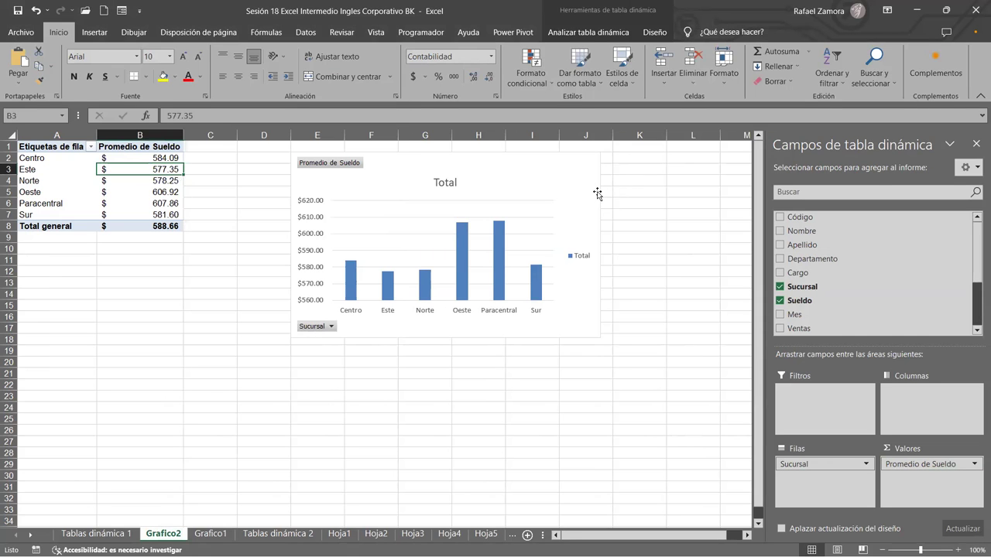
pyautogui.moveTo(596, 194); pyautogui.dragTo(541, 185)
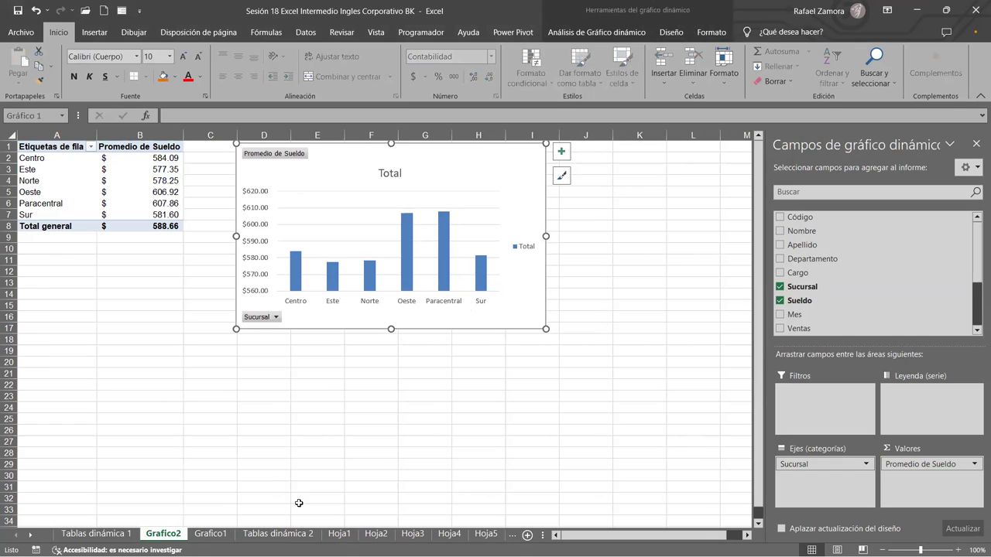
pyautogui.click(213, 534)
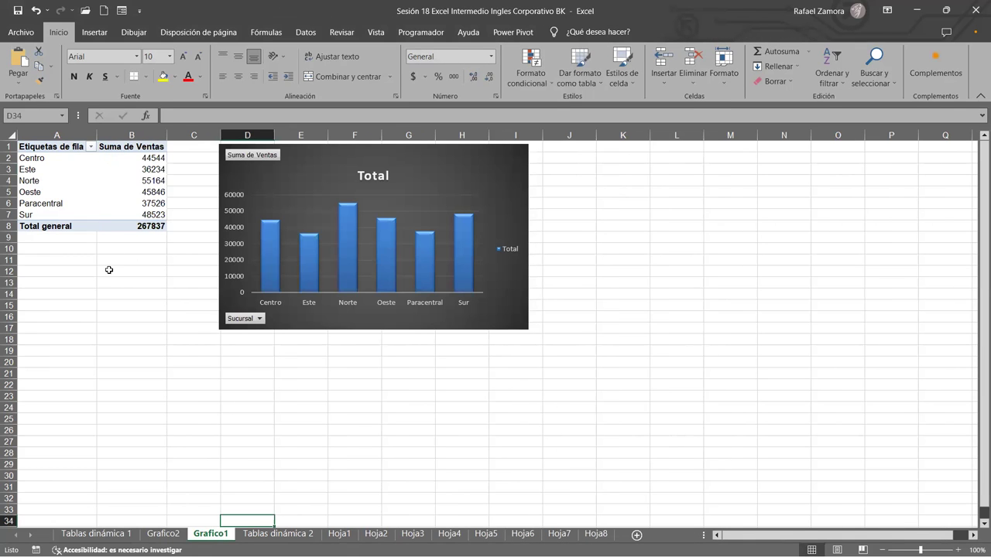
pyautogui.click(57, 181)
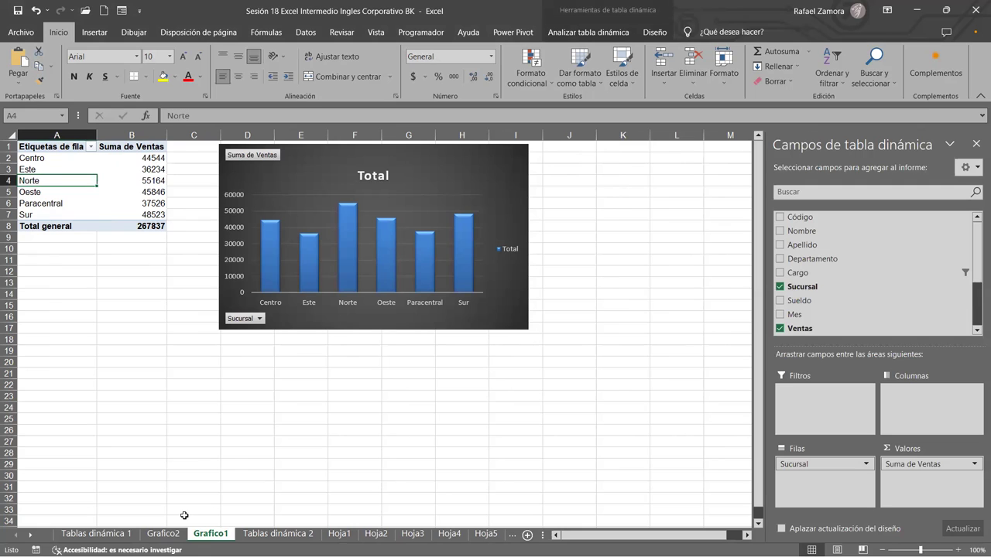
pyautogui.click(171, 534)
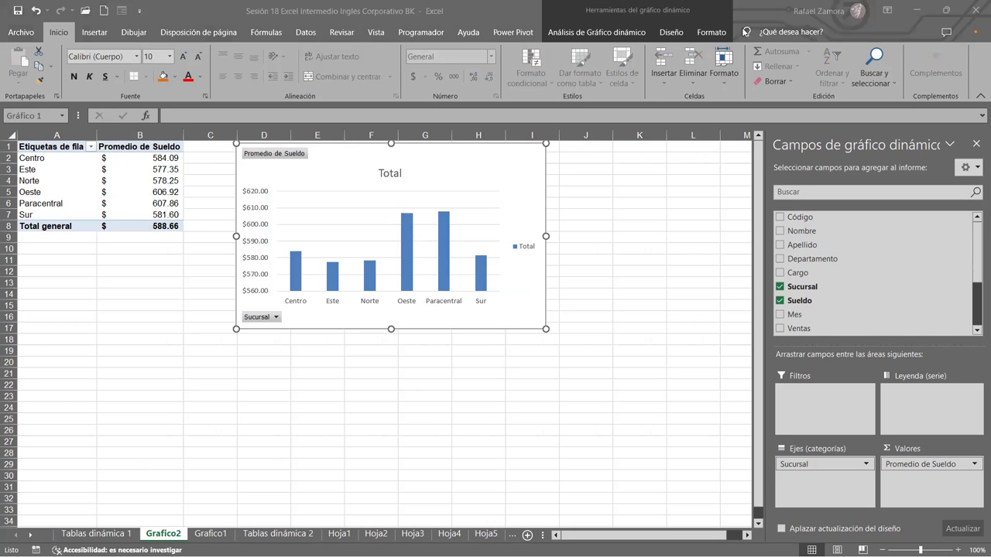
# Step: Apply a light orange Relleno de forma to the Grafico2 chart area
pyautogui.click(671, 31)
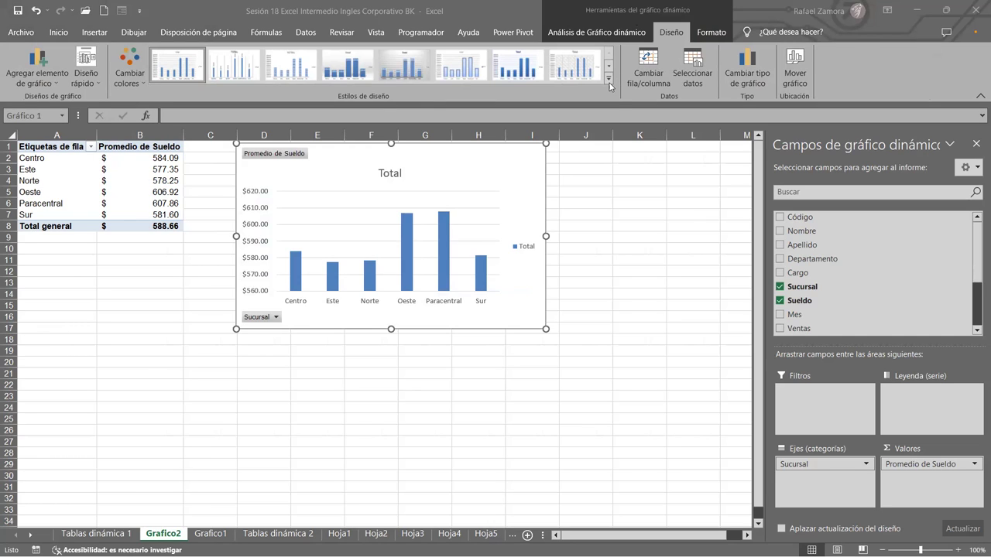
pyautogui.click(711, 33)
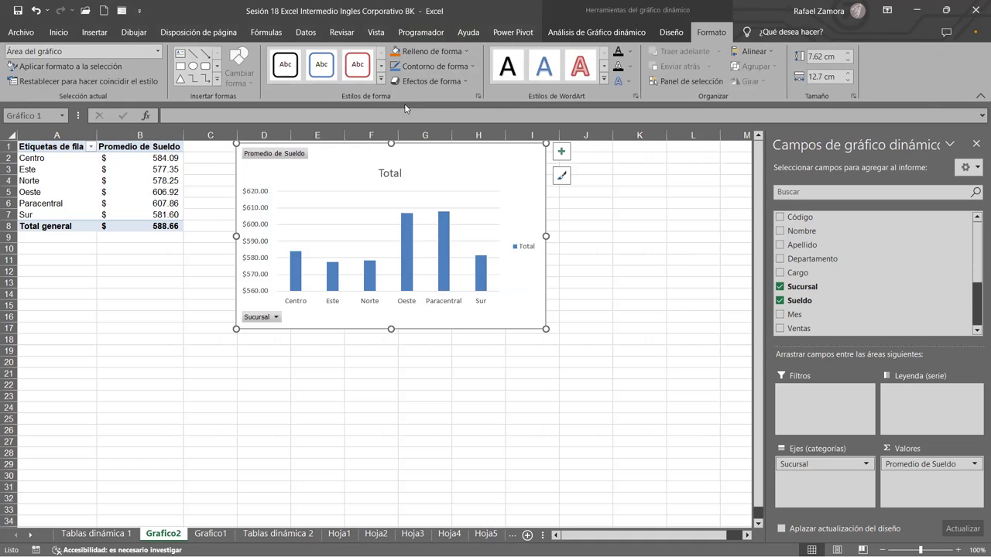
pyautogui.click(467, 51)
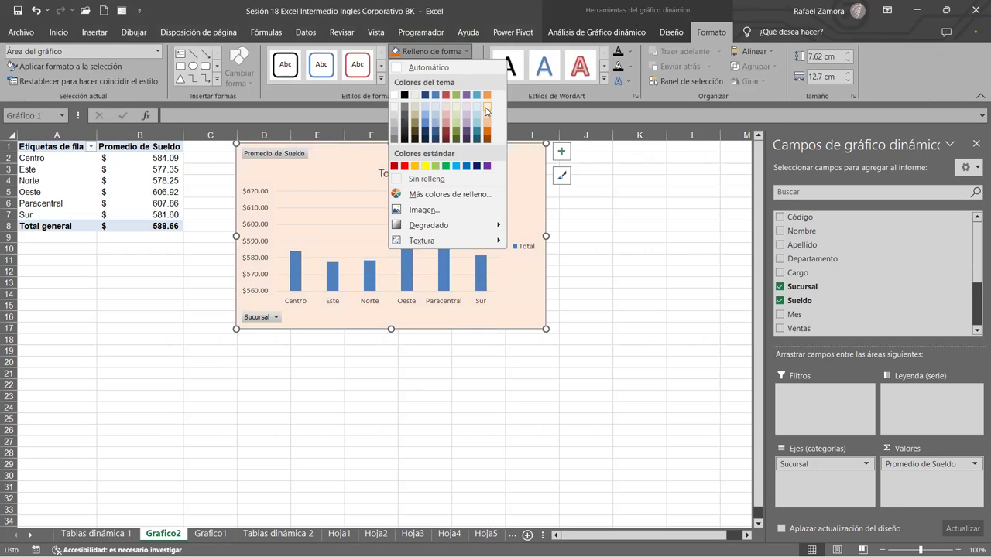
pyautogui.click(486, 112)
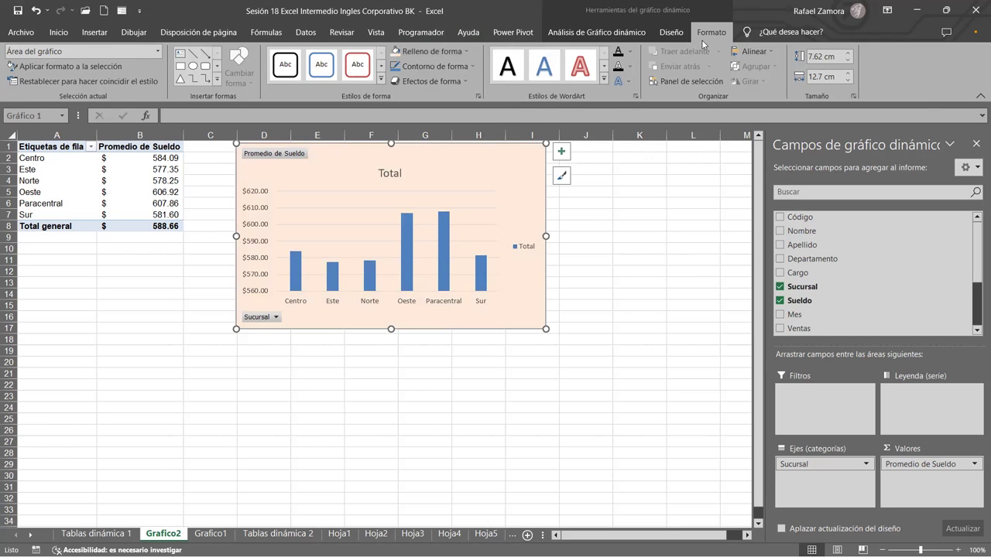
pyautogui.click(671, 32)
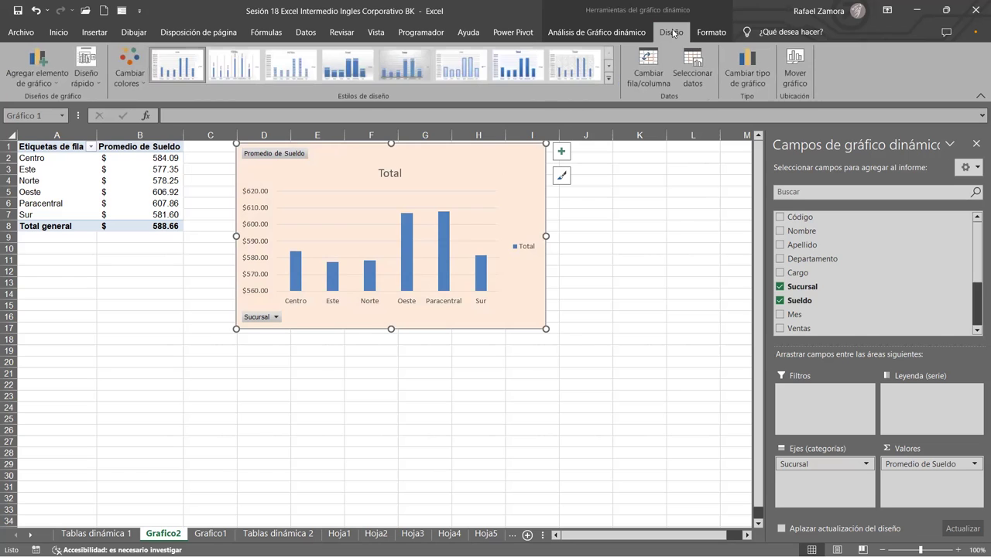
# Step: Change the Grafico2 average-salary column chart to a Line with Markers chart
pyautogui.click(747, 62)
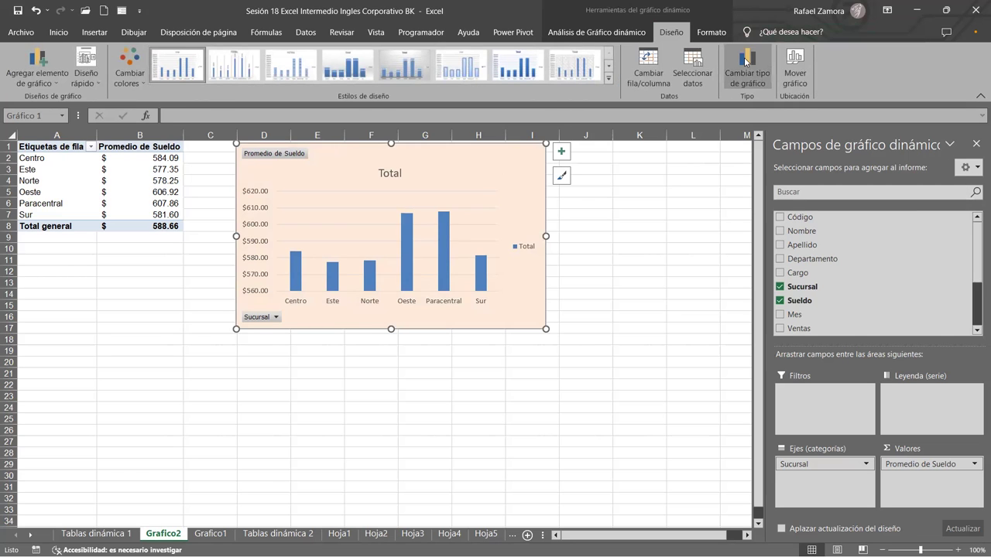
pyautogui.click(522, 144)
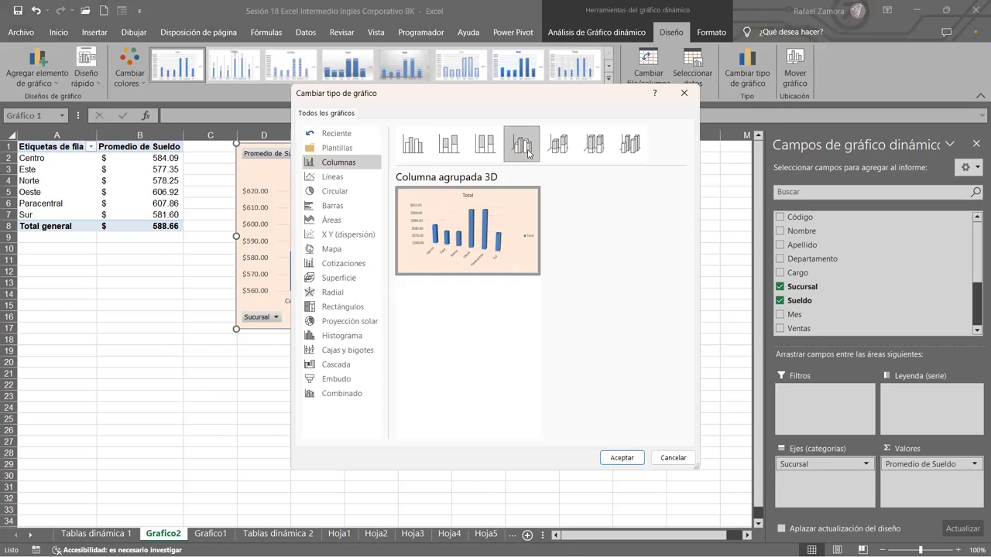
pyautogui.click(556, 148)
pyautogui.click(595, 148)
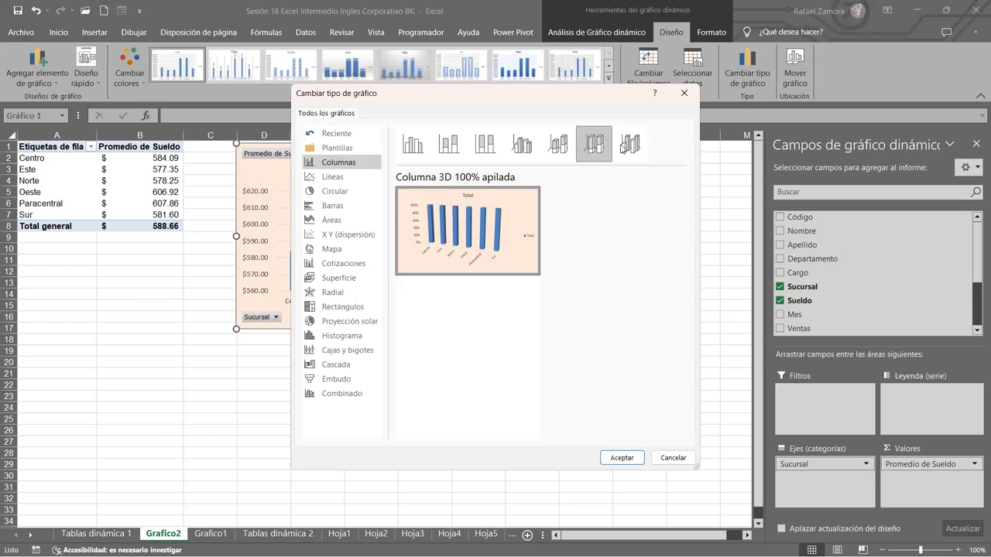
pyautogui.click(624, 147)
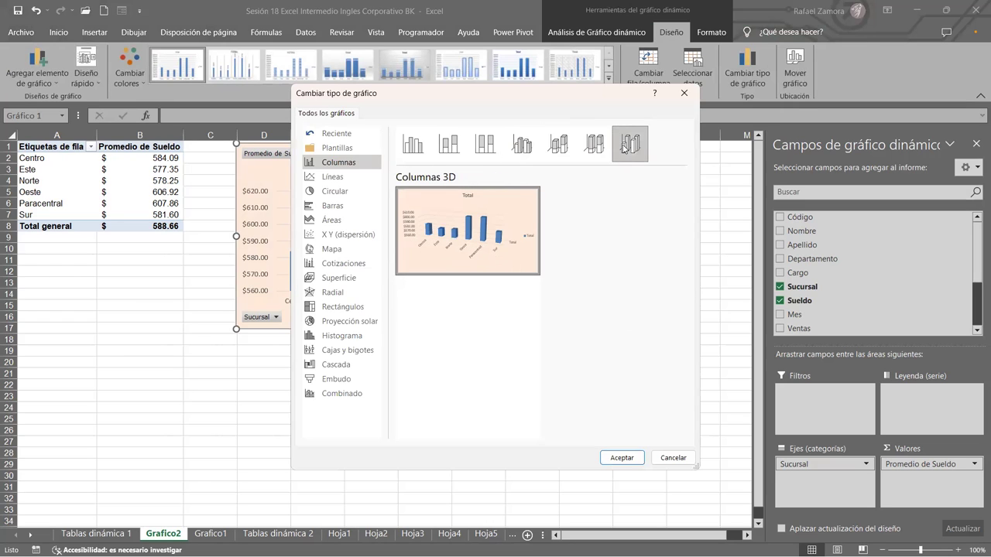
pyautogui.click(345, 177)
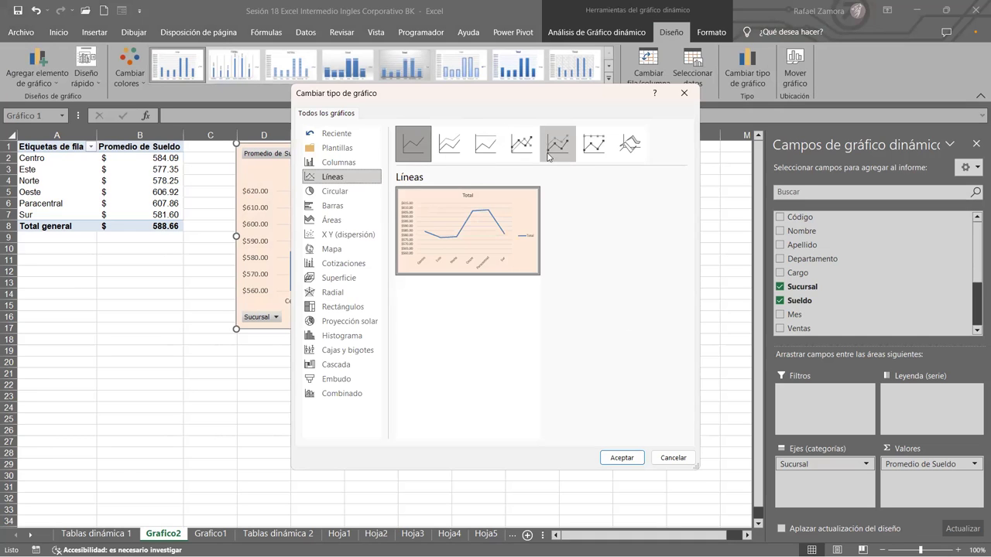
pyautogui.click(520, 145)
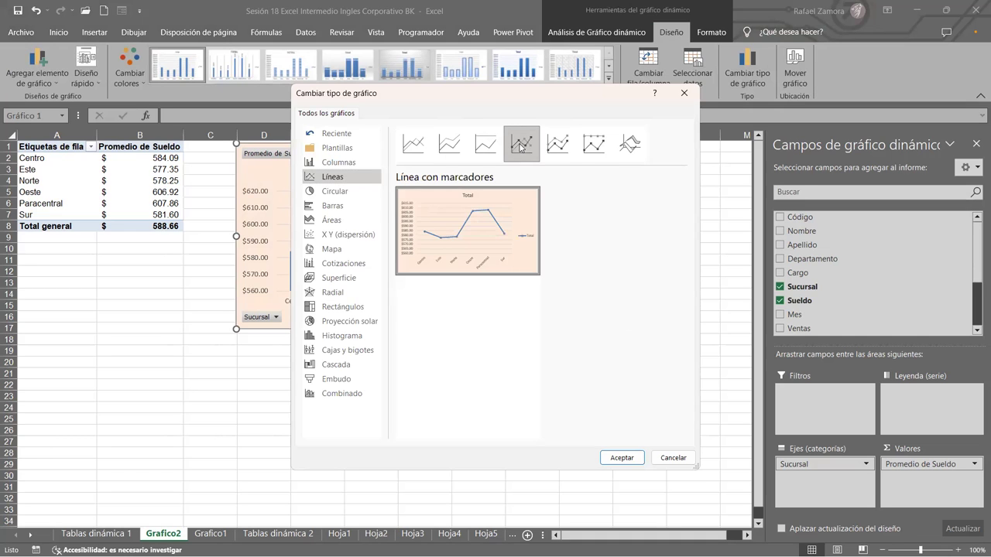
pyautogui.click(621, 458)
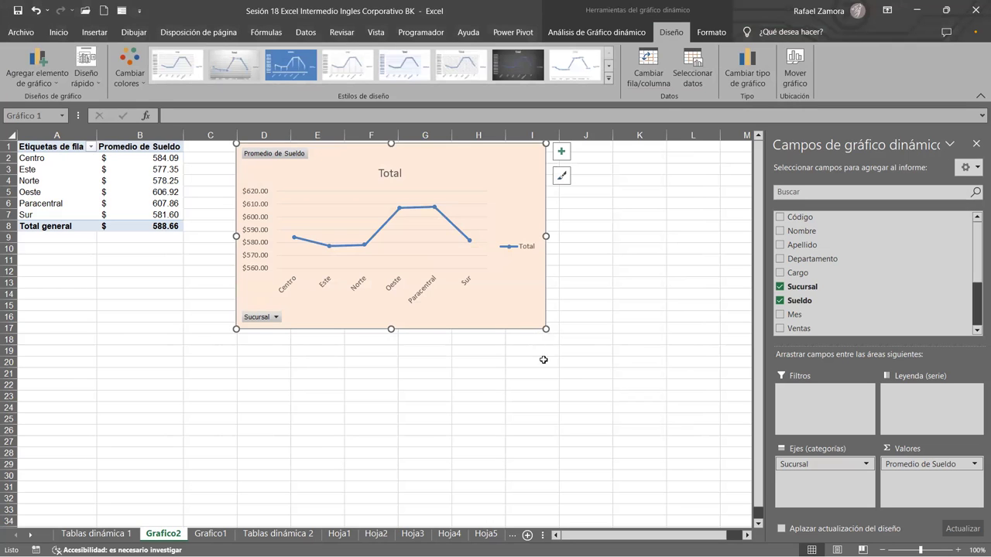
# Step: Give the salary line chart a black shape outline
pyautogui.click(566, 375)
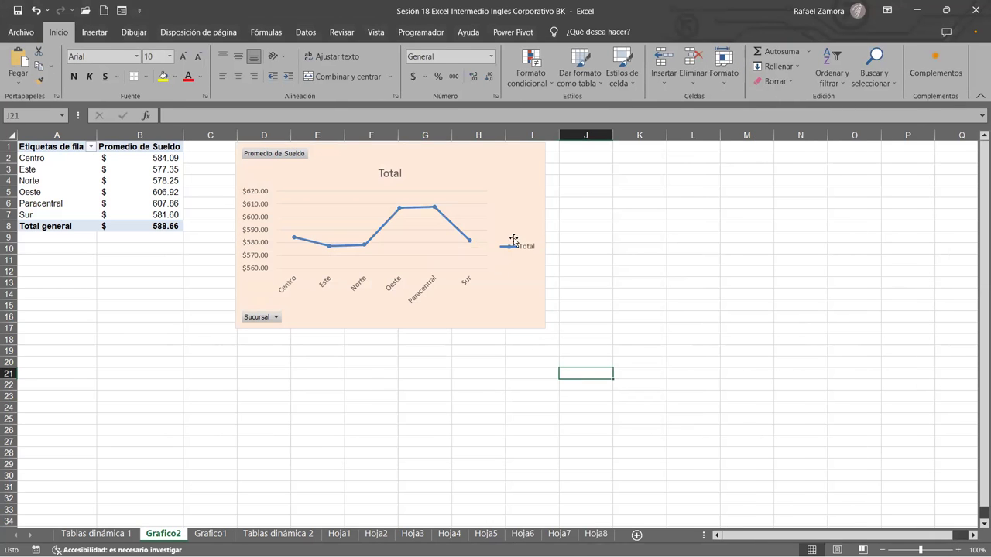
pyautogui.click(544, 189)
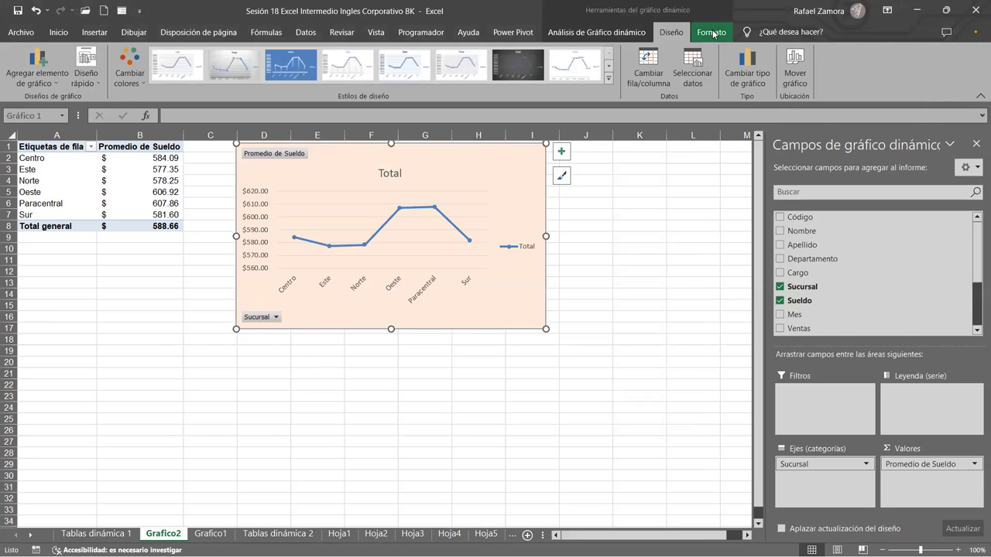
pyautogui.click(710, 32)
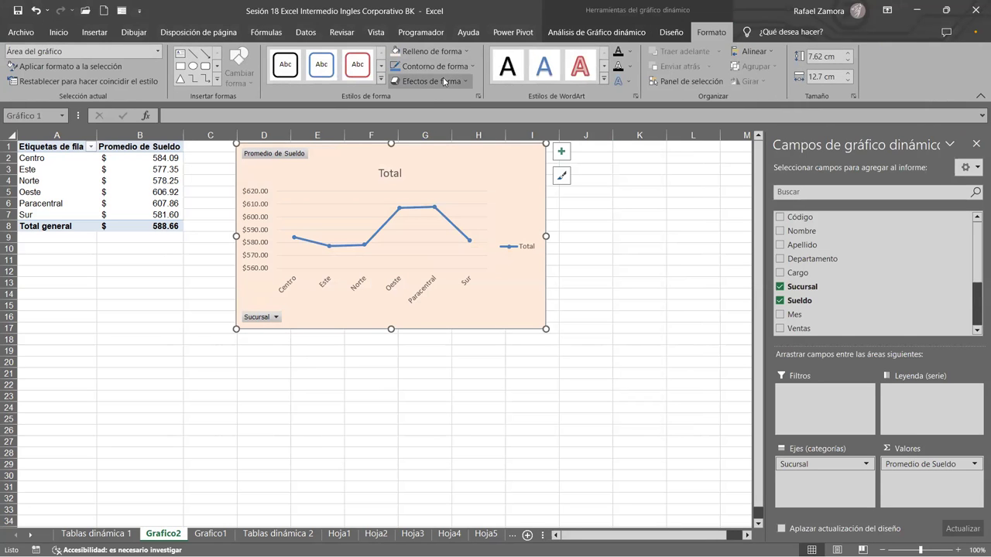
pyautogui.click(467, 70)
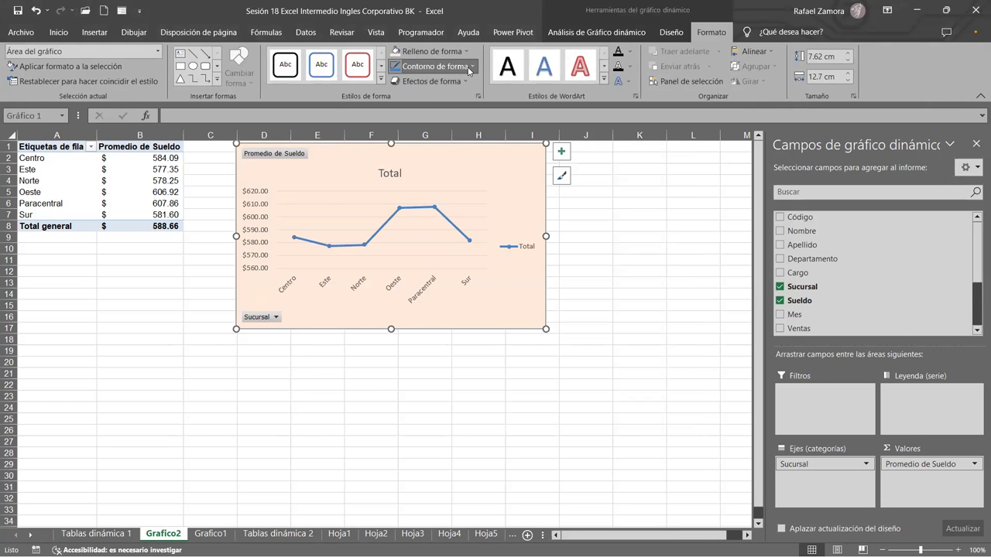
pyautogui.click(404, 110)
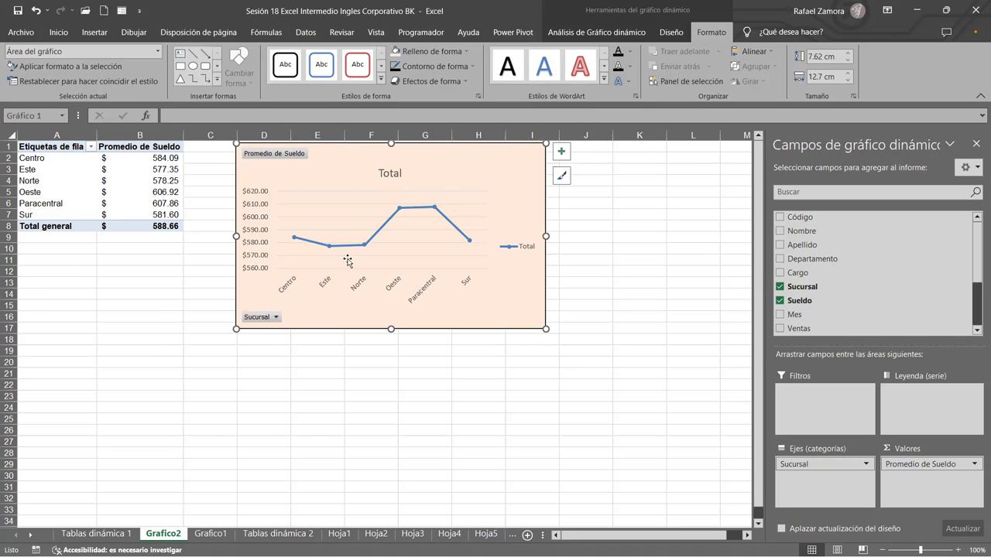
# Step: Make the chart title Total bold and increase its font size to 16
pyautogui.click(385, 173)
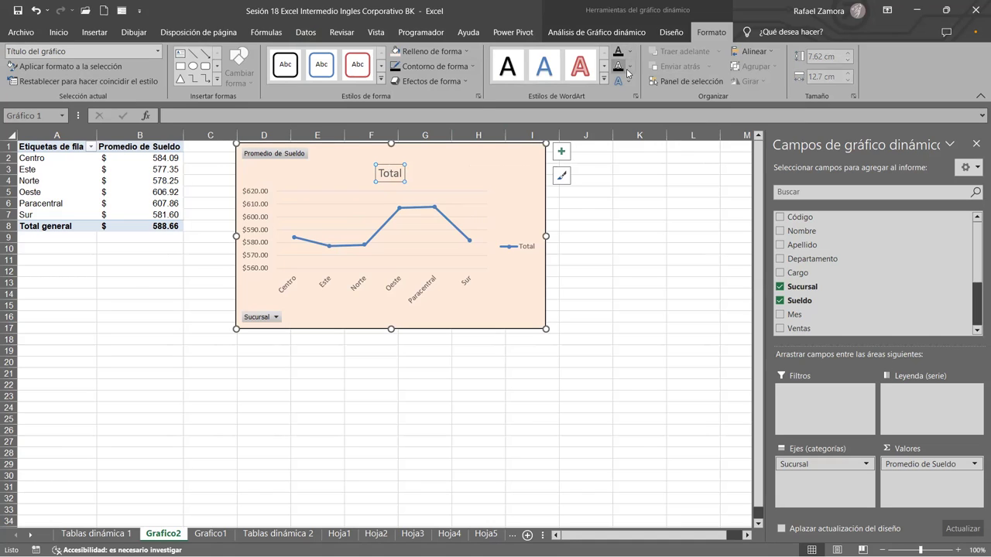
pyautogui.click(63, 36)
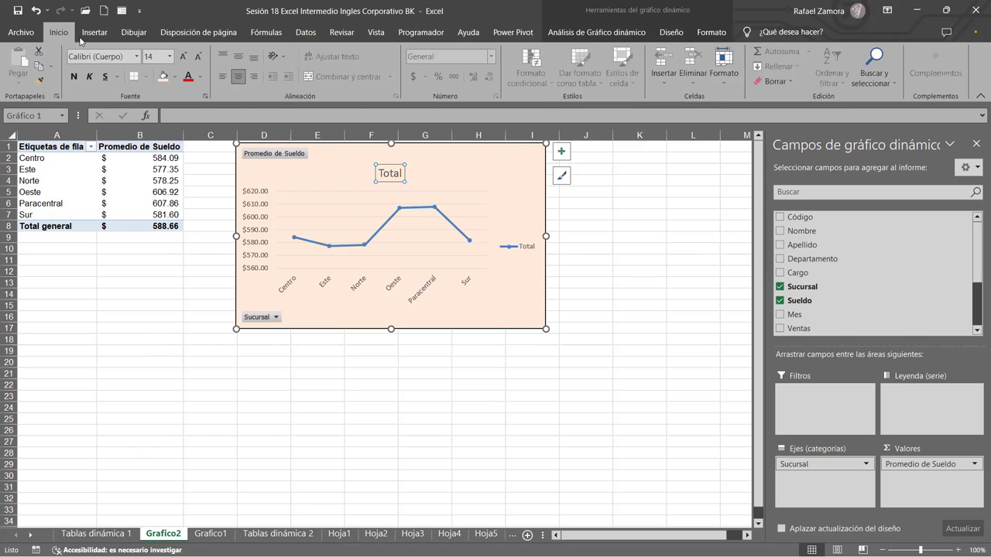
pyautogui.click(74, 77)
pyautogui.click(182, 58)
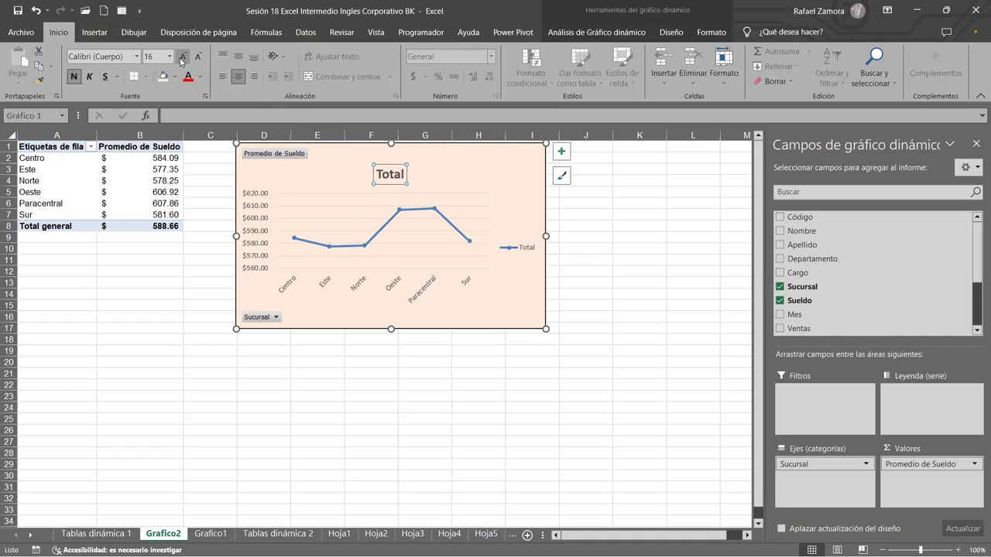
pyautogui.click(692, 282)
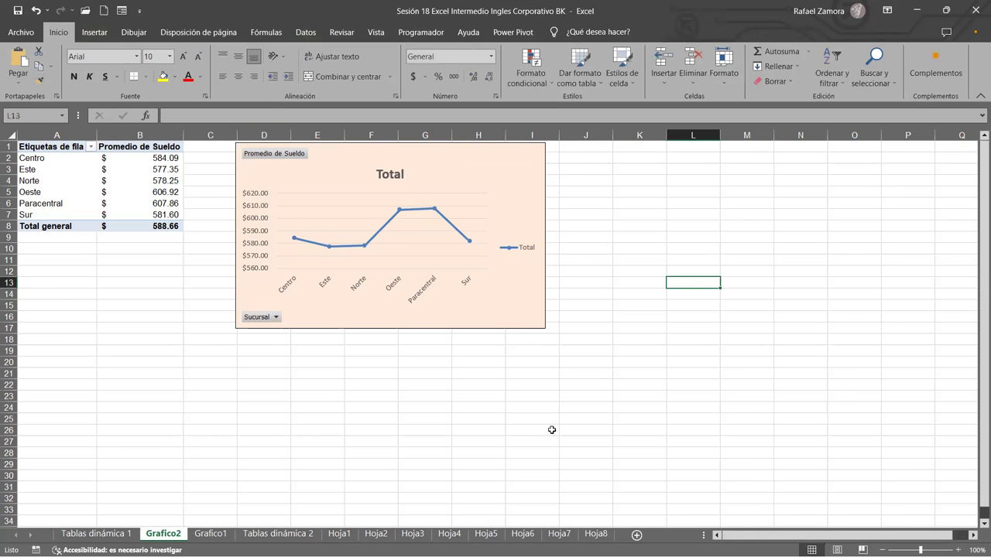
# Step: Browse the Grafico1, Grafico2, Hoja3, Hoja2 and Hoja5 sheets, then select a cell in Tablas dinámica 2's employee data
pyautogui.click(534, 441)
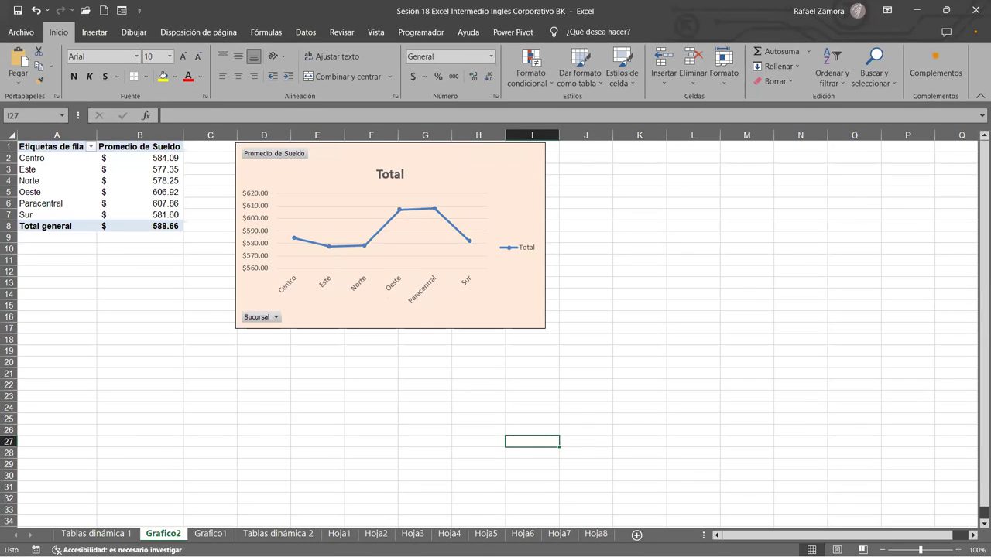
pyautogui.click(210, 534)
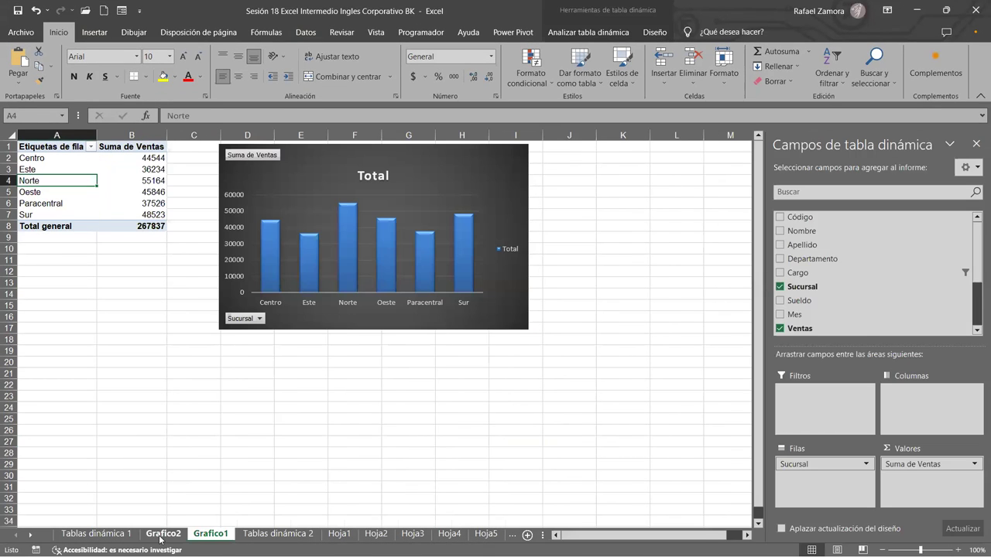
pyautogui.click(160, 535)
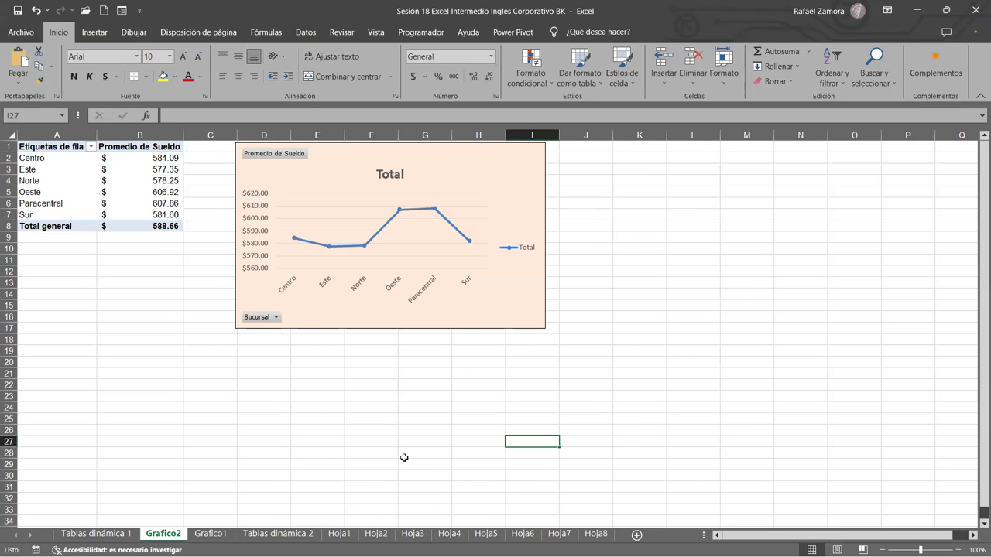
pyautogui.click(413, 534)
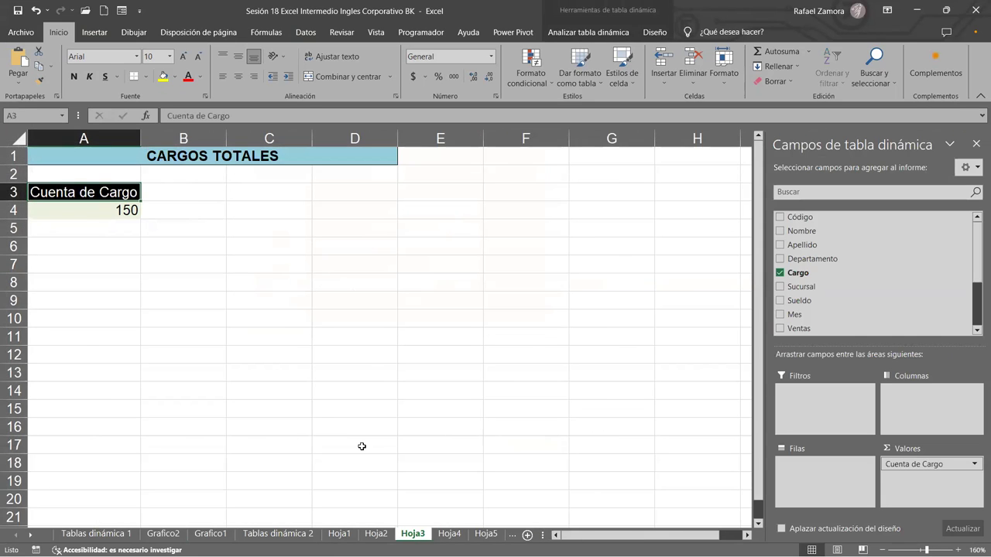
pyautogui.click(375, 534)
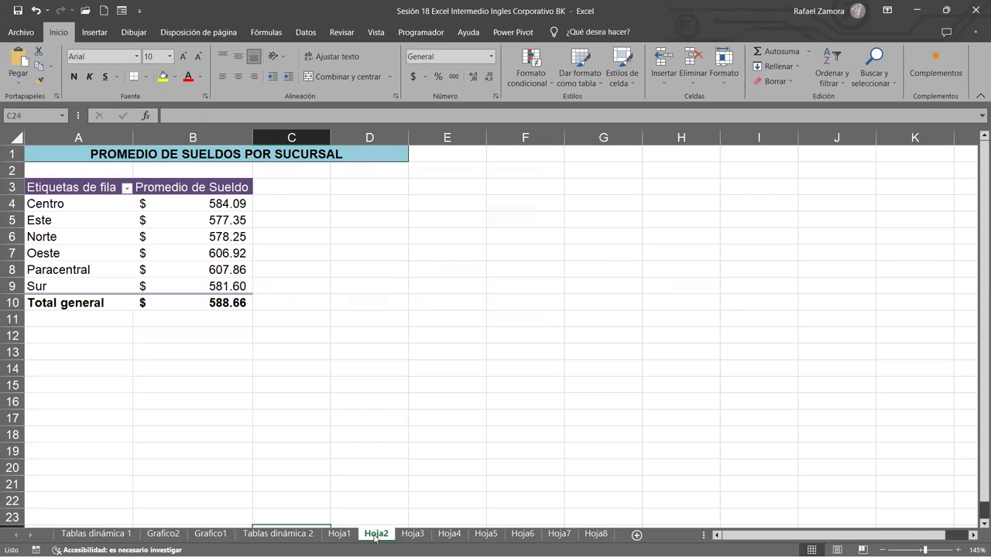
pyautogui.click(485, 534)
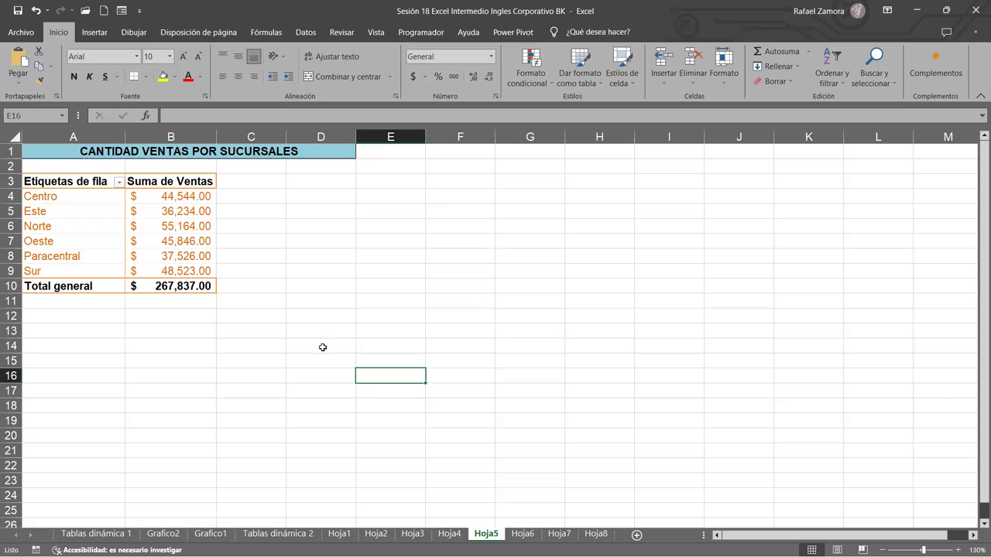
pyautogui.click(277, 534)
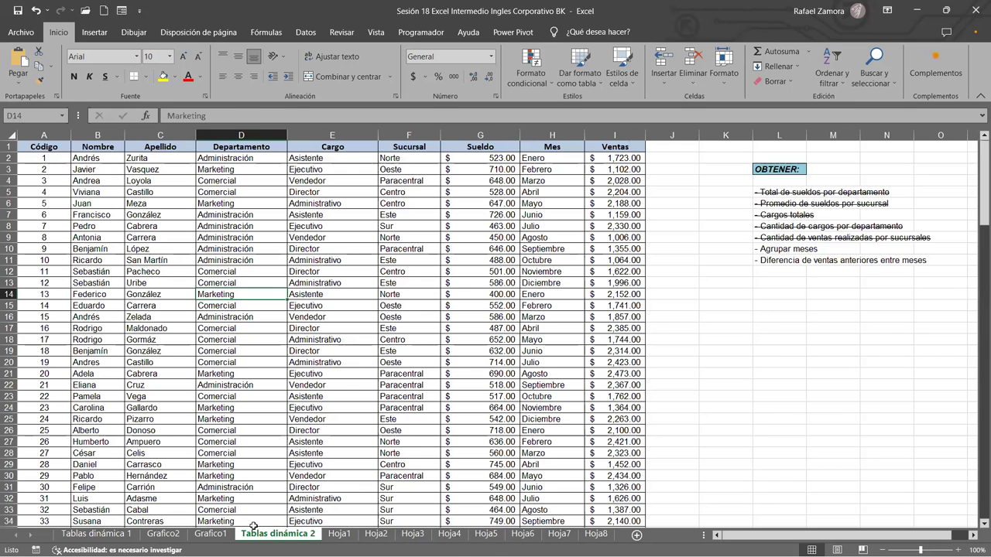
pyautogui.click(366, 271)
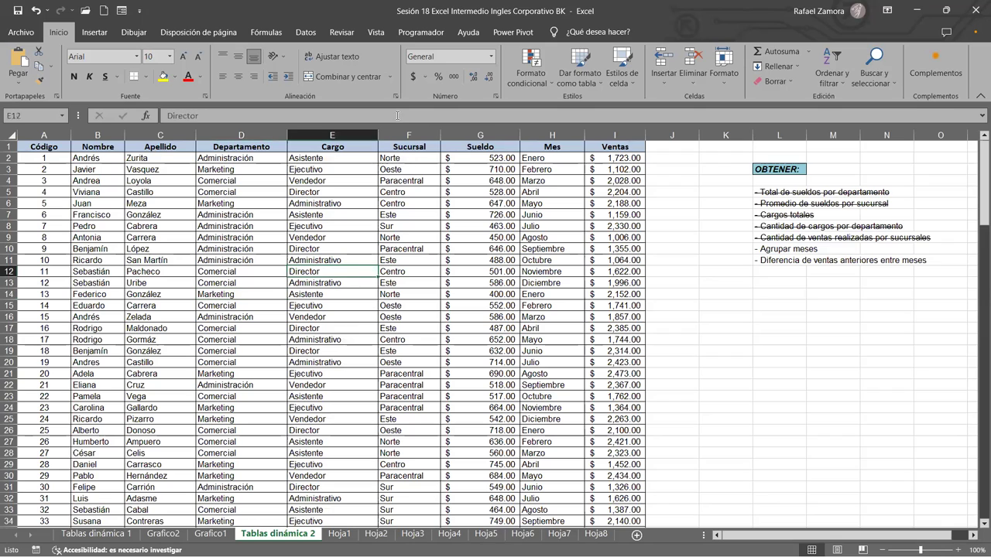
# Step: Insert a pivot chart of Suma de Ventas by Sucursal on a new sheet
pyautogui.click(101, 34)
pyautogui.click(488, 62)
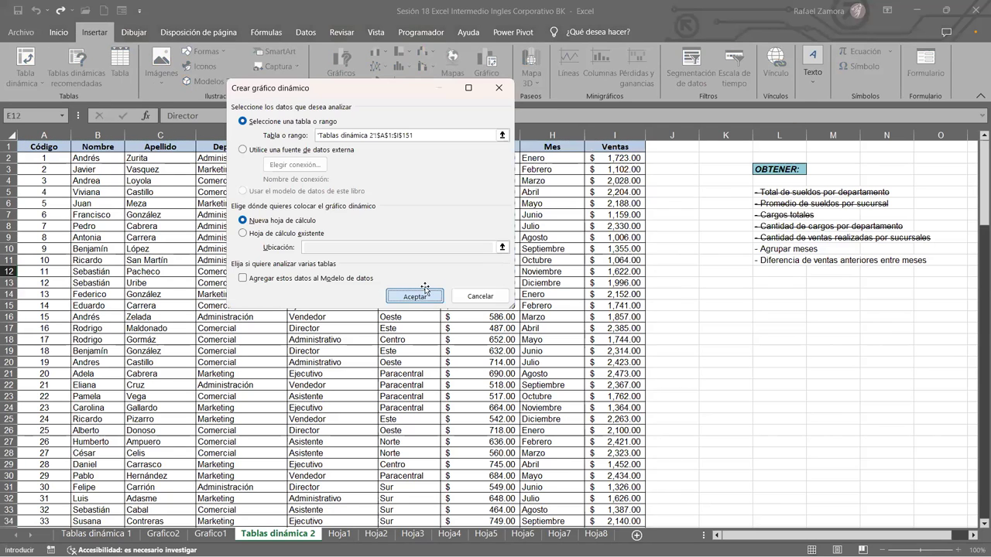
pyautogui.press('Return')
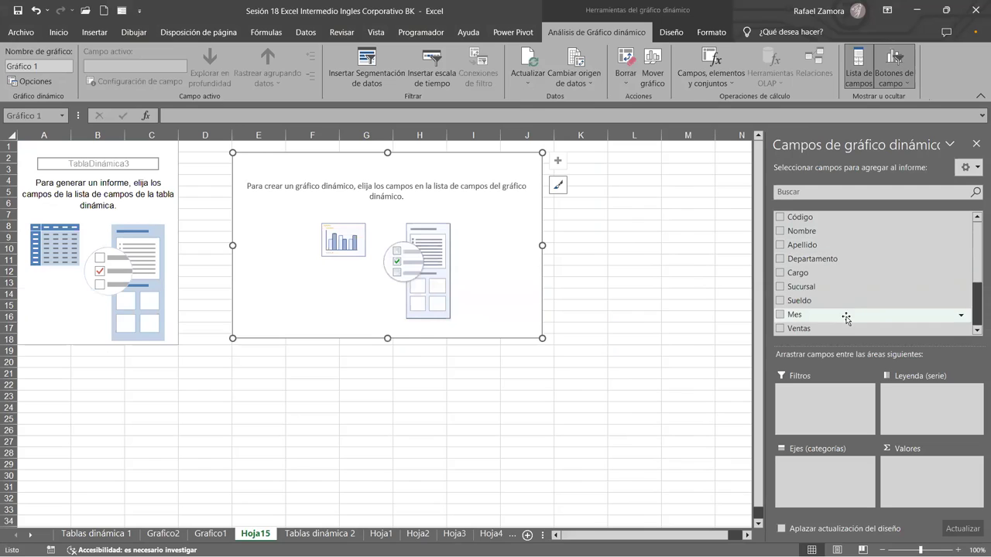
pyautogui.moveTo(838, 328); pyautogui.dragTo(929, 484)
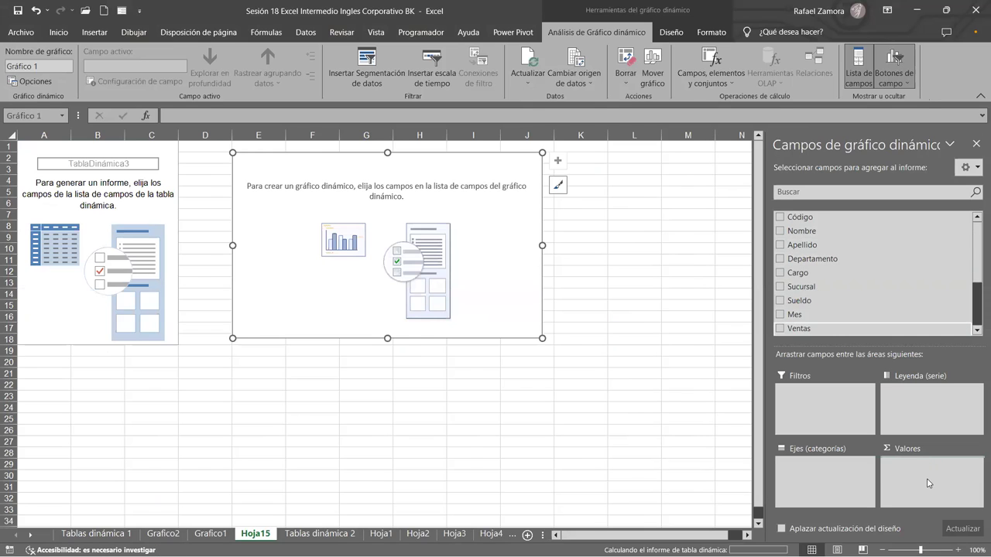
pyautogui.moveTo(828, 287)
pyautogui.mouseDown()
pyautogui.moveTo(829, 511)
pyautogui.moveTo(833, 489)
pyautogui.mouseUp()
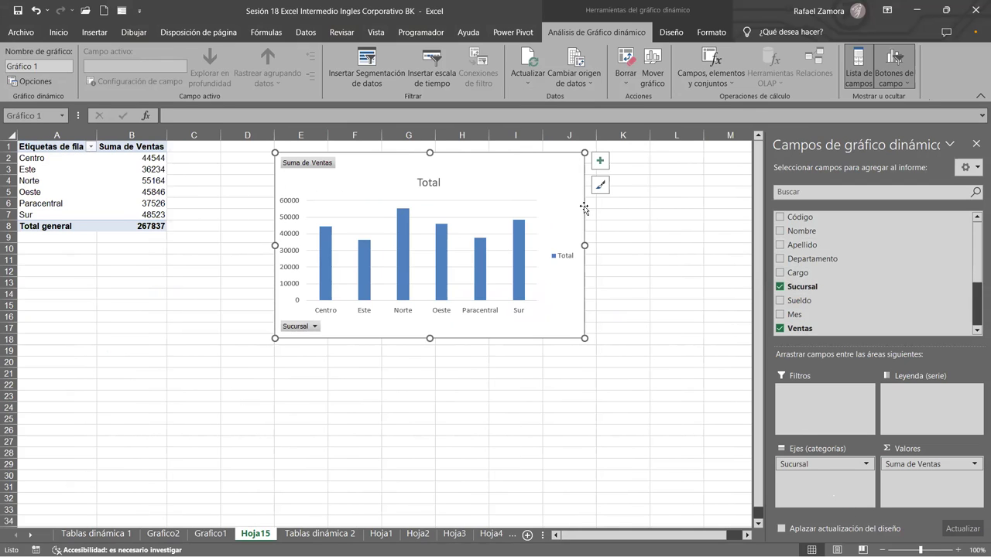
pyautogui.moveTo(585, 205); pyautogui.dragTo(529, 197)
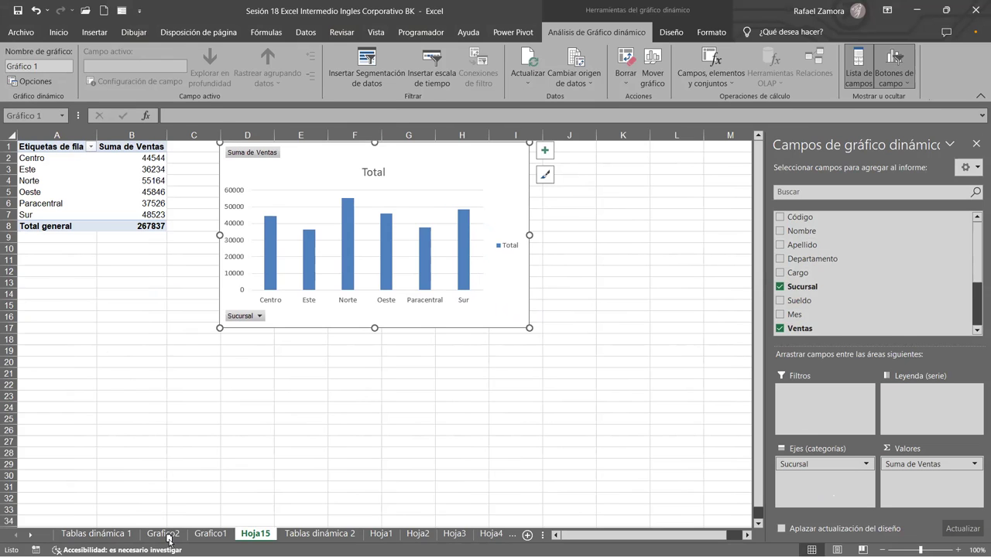
# Step: Move the new sheet right after Tablas dinámica 1 and rename it Grafico3
pyautogui.moveTo(169, 540); pyautogui.dragTo(164, 534)
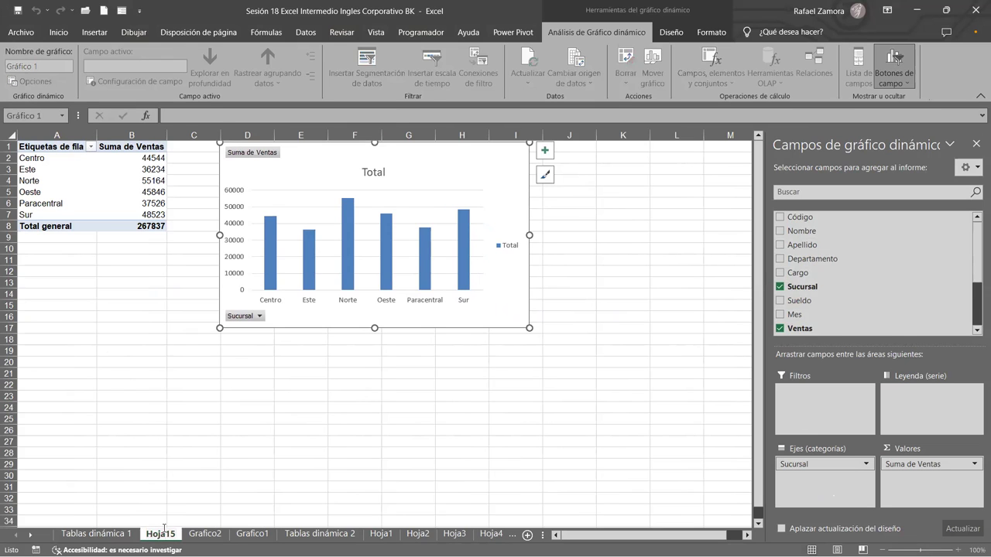
pyautogui.click(163, 528)
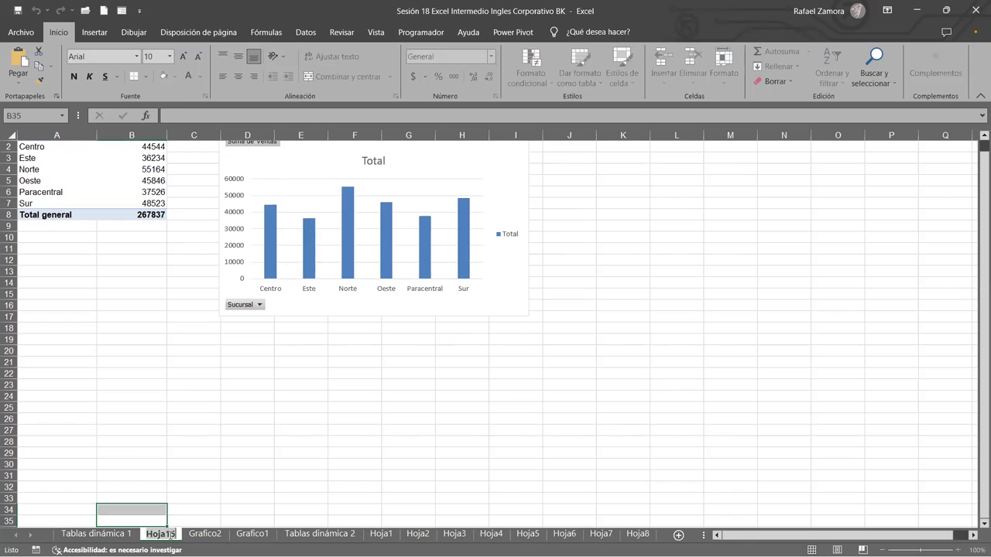
pyautogui.doubleClick(171, 535)
pyautogui.write('Grafico')
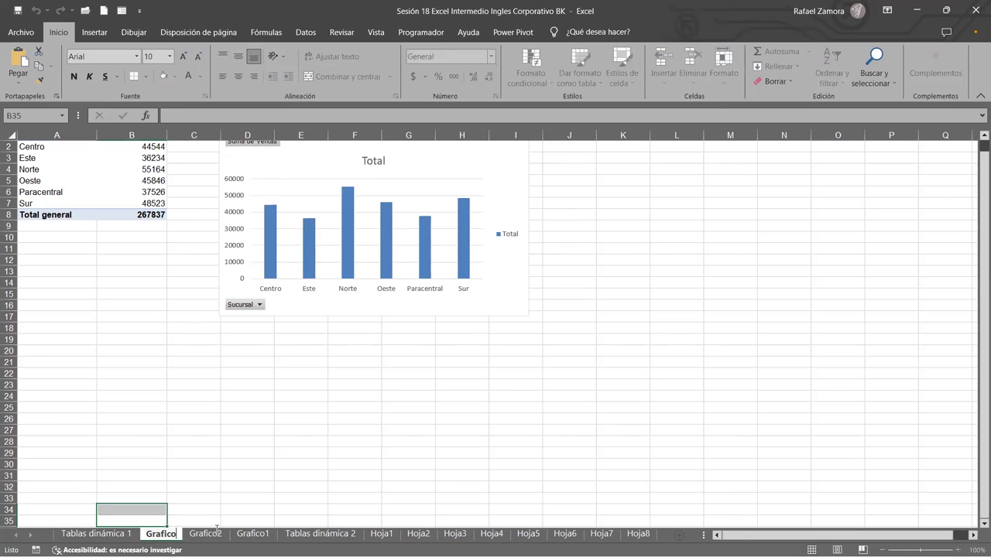
pyautogui.write('3')
pyautogui.click(408, 374)
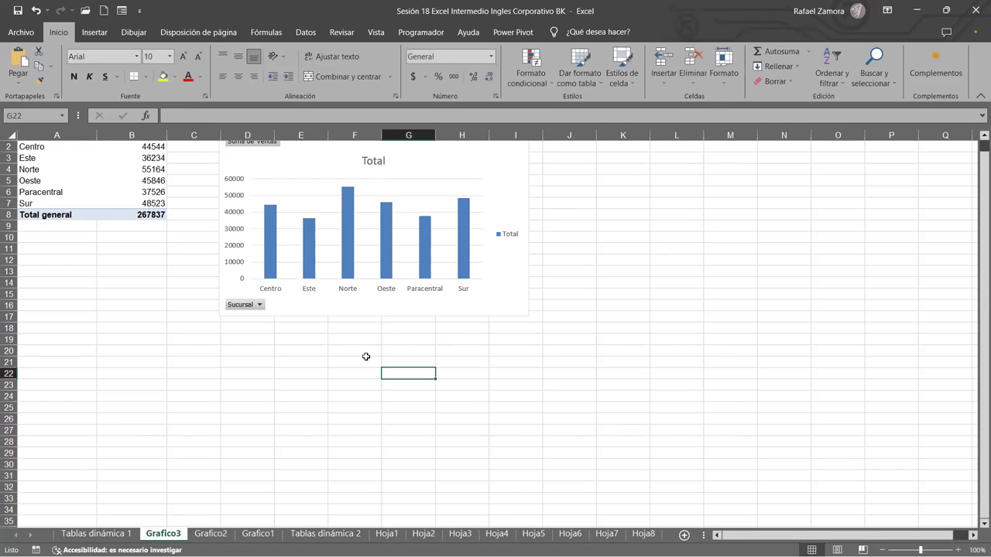
# Step: Change the Grafico3 sales chart to a Circular (pie) chart and apply a dark design style
pyautogui.click(524, 176)
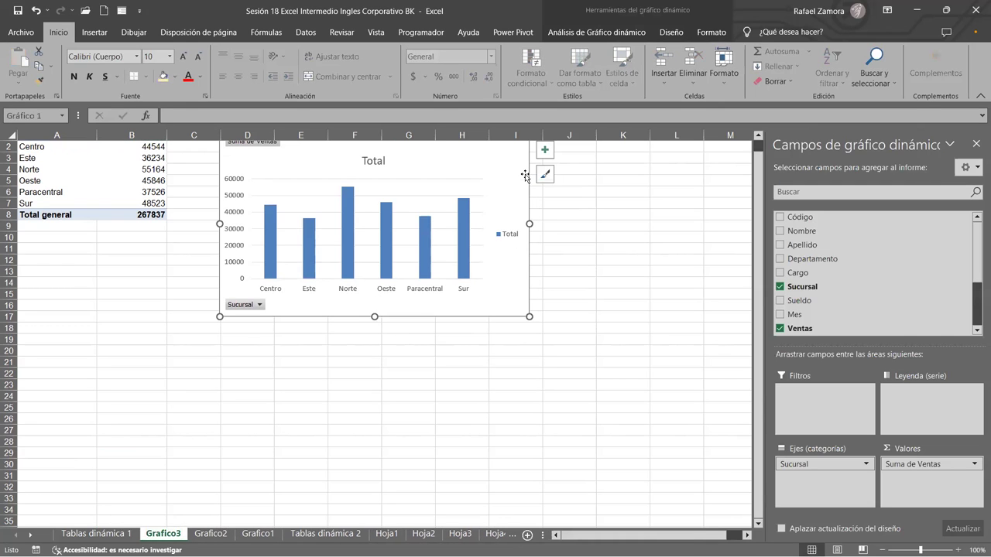
pyautogui.click(709, 35)
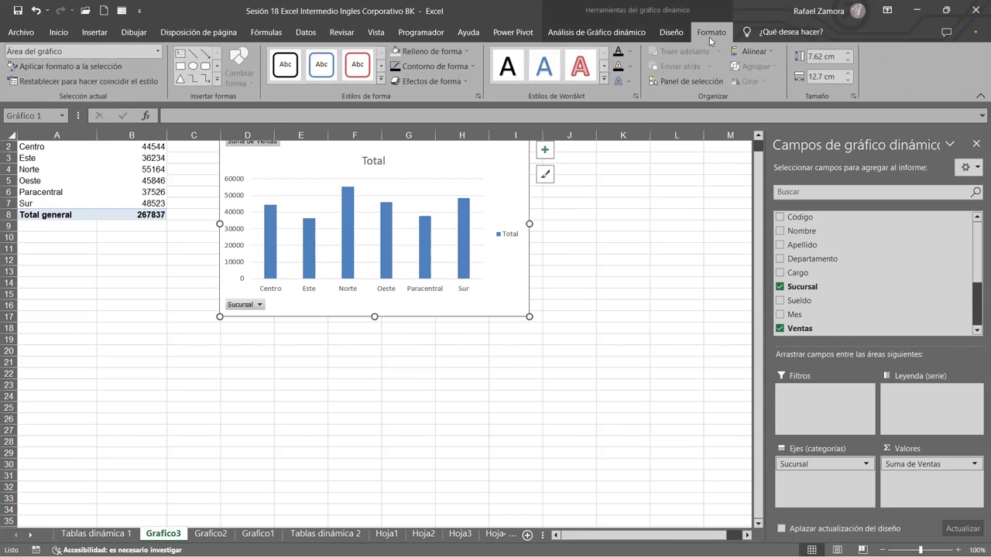
pyautogui.click(672, 34)
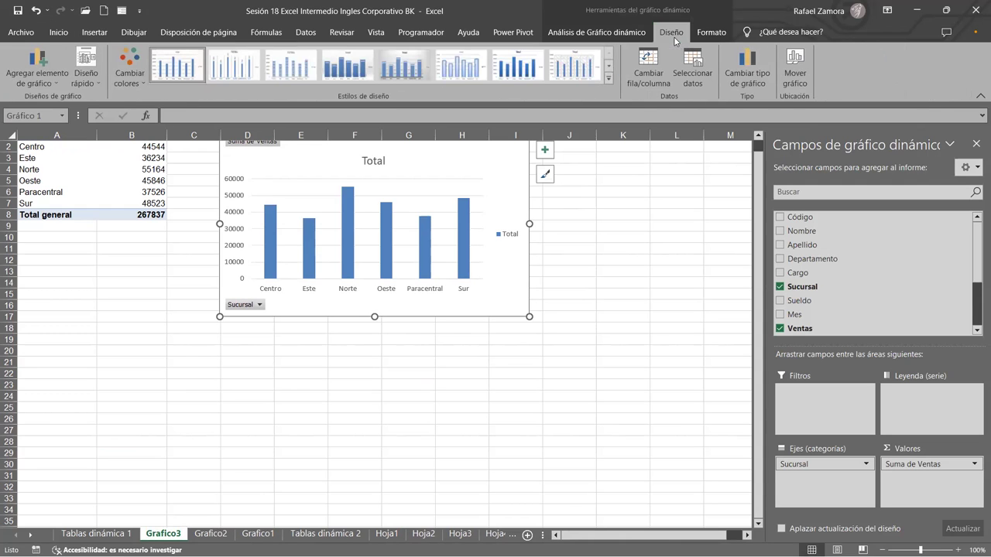
pyautogui.click(755, 88)
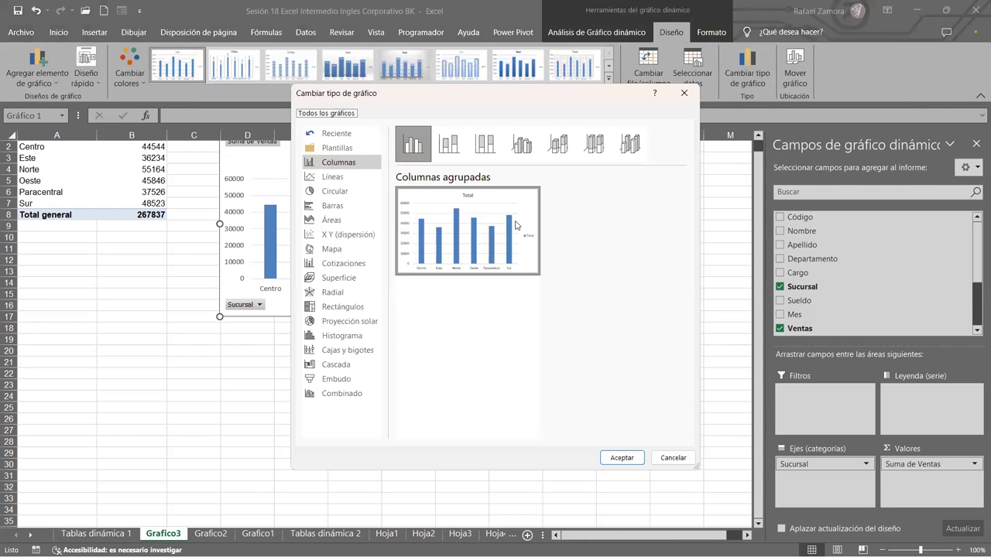
pyautogui.click(349, 189)
pyautogui.click(622, 458)
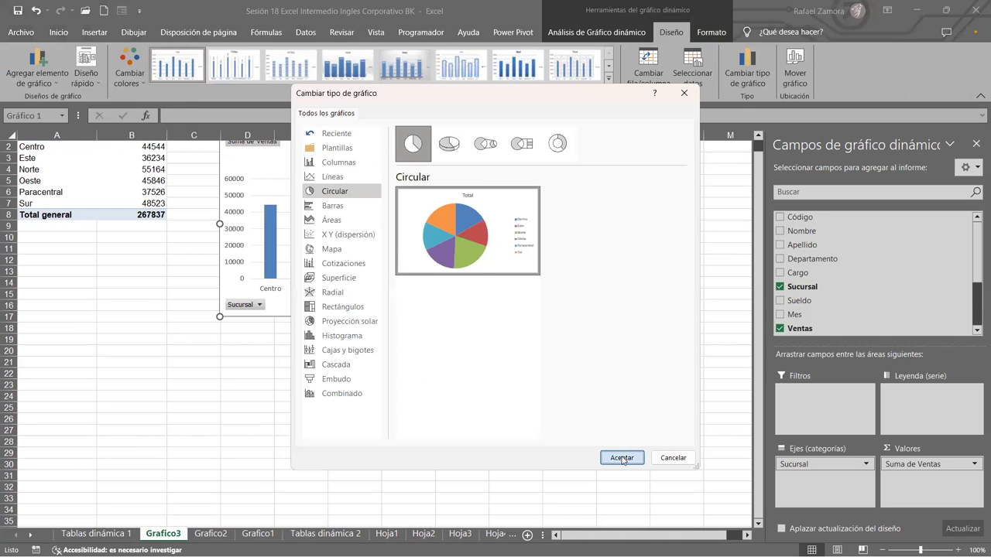
pyautogui.click(517, 65)
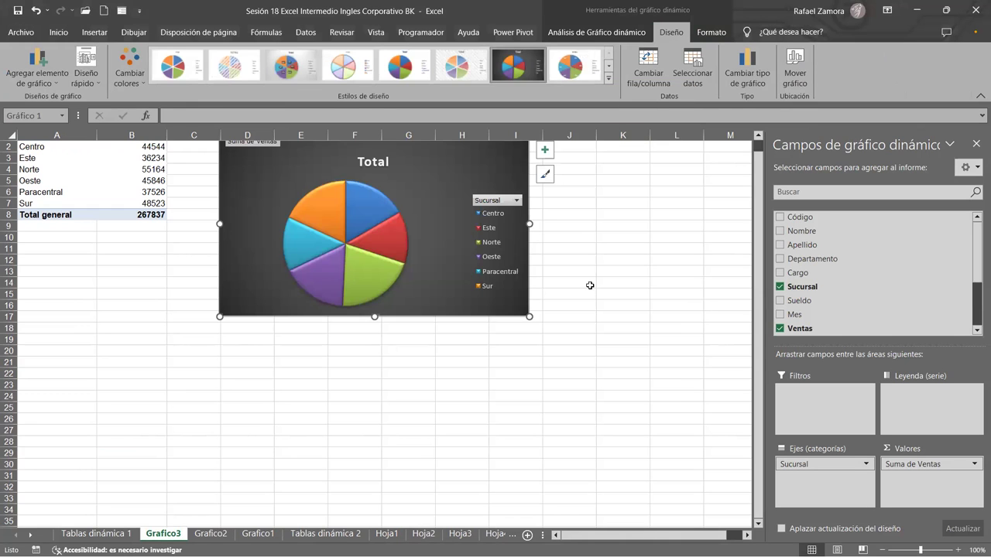
pyautogui.click(599, 188)
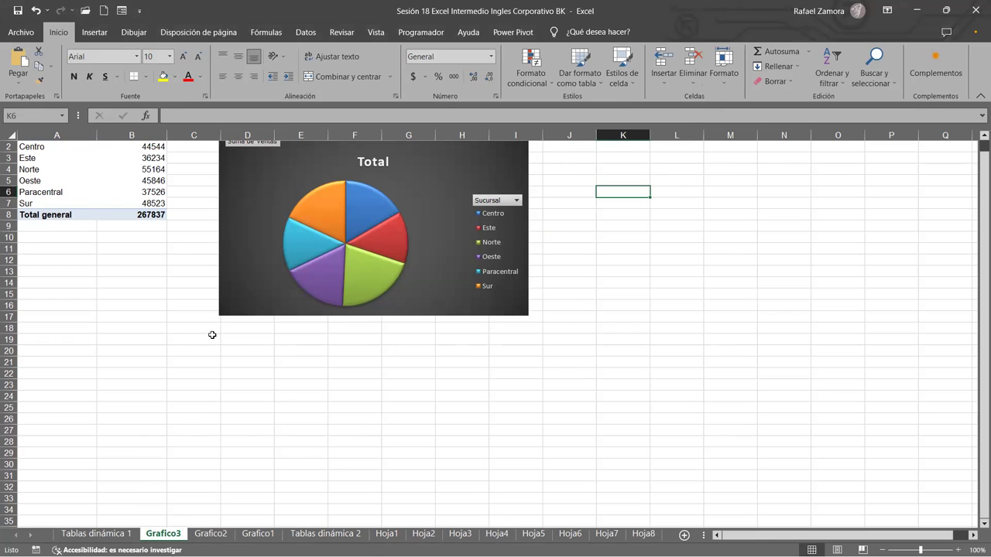
# Step: Look through the Hoja5, Hoja6, Hoja7, Hoja3 and Hoja4 summary sheets
pyautogui.click(114, 189)
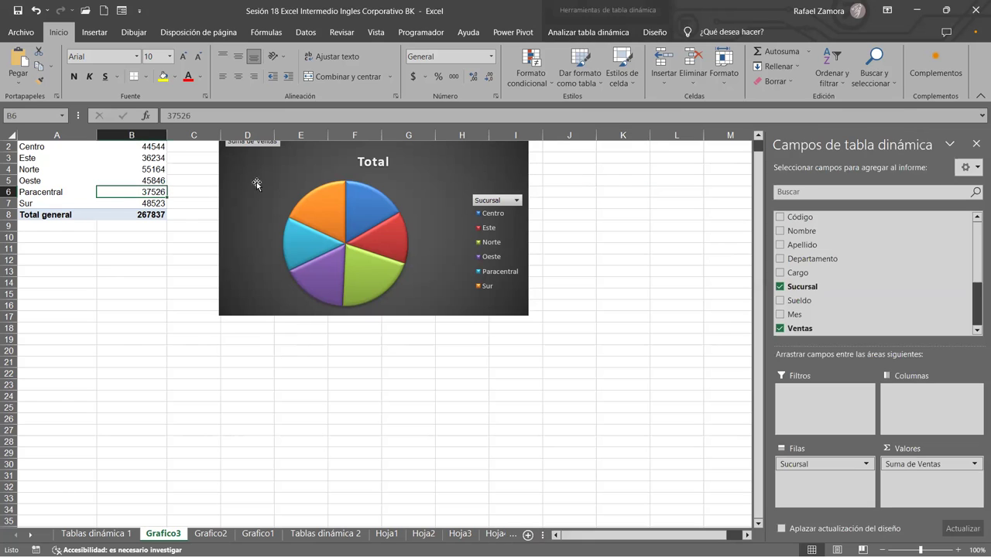
pyautogui.scroll(1, 579, 394)
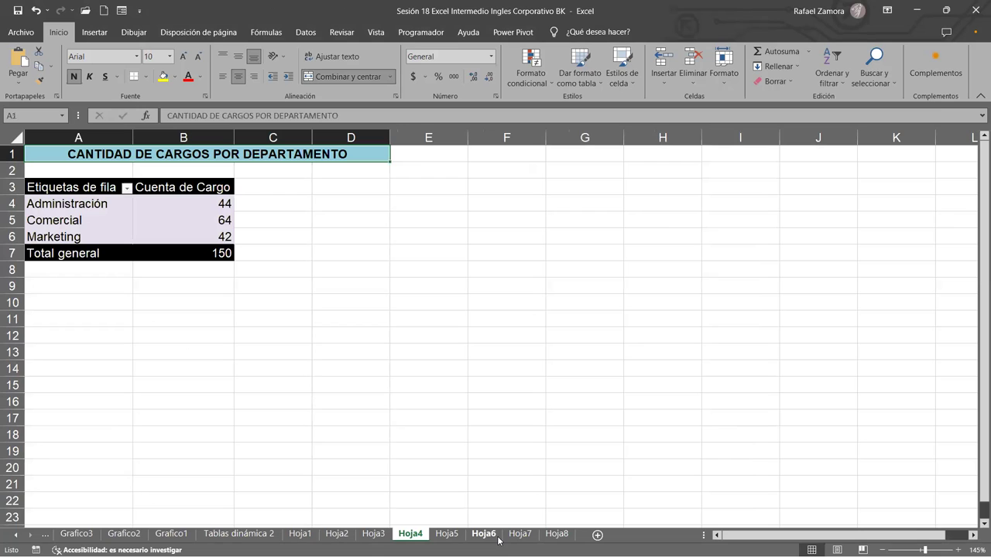
pyautogui.click(447, 534)
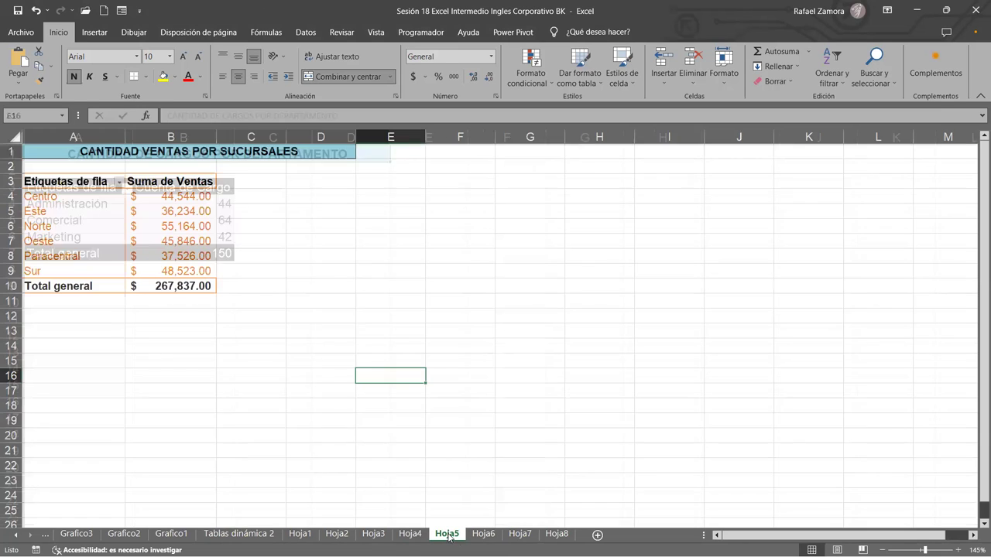
pyautogui.click(481, 534)
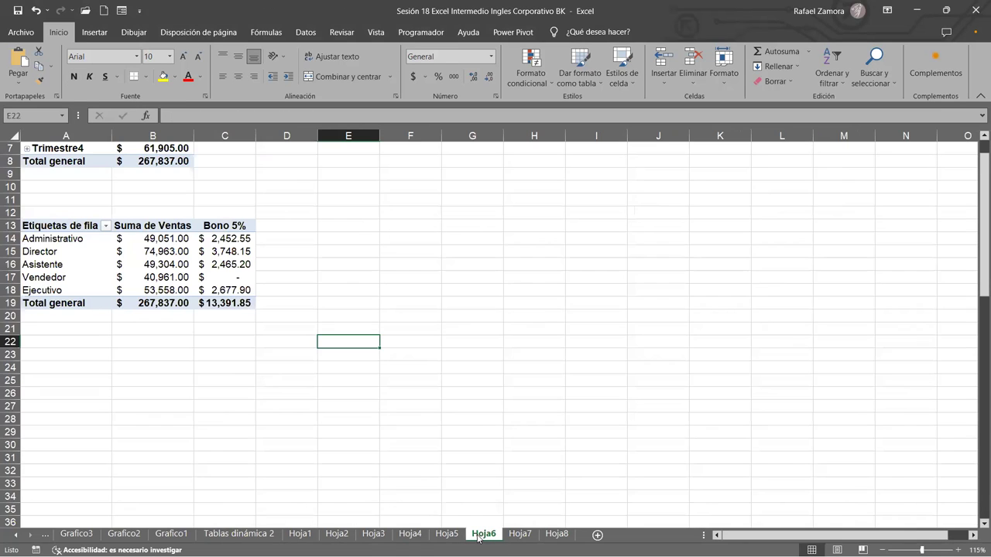
pyautogui.click(520, 534)
pyautogui.click(483, 534)
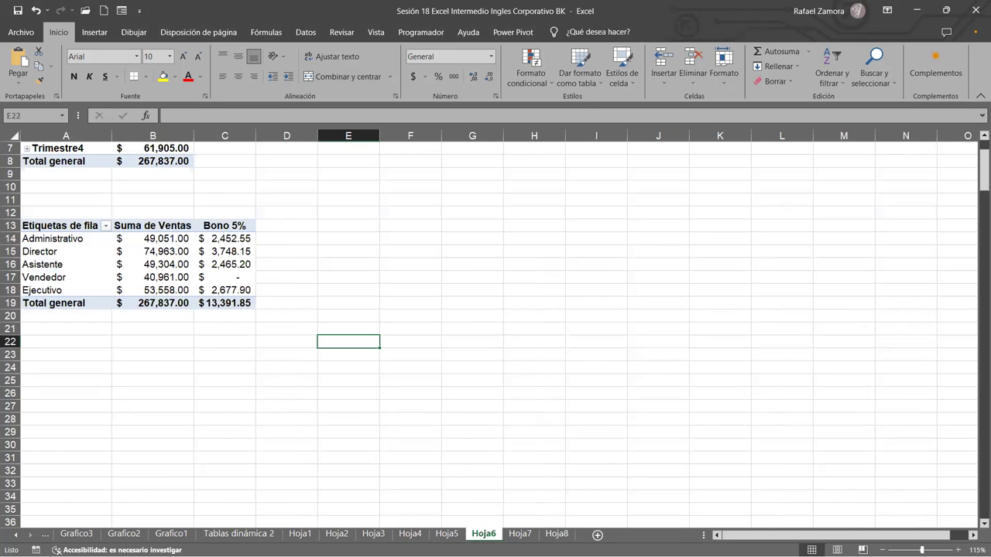
pyautogui.click(447, 534)
pyautogui.click(398, 536)
pyautogui.click(375, 536)
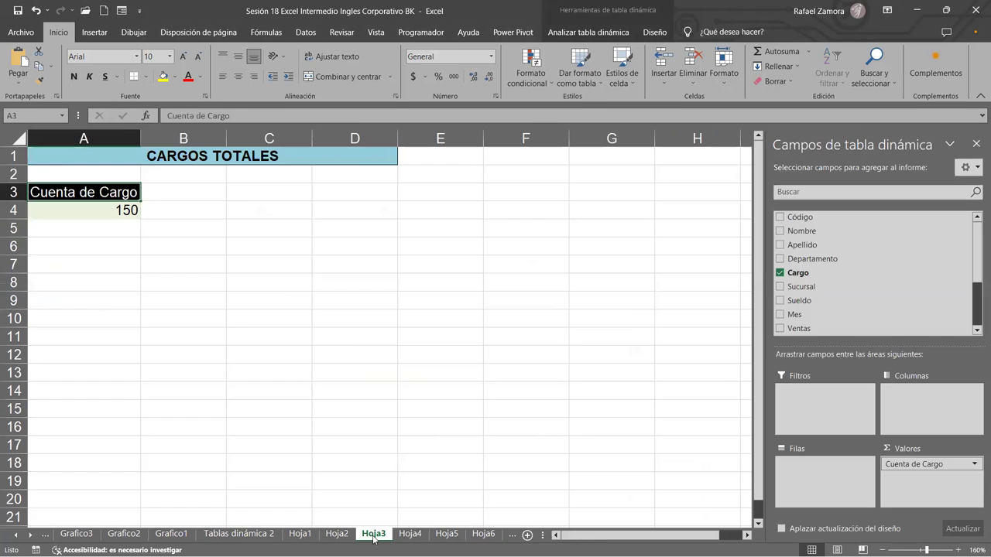
pyautogui.click(411, 535)
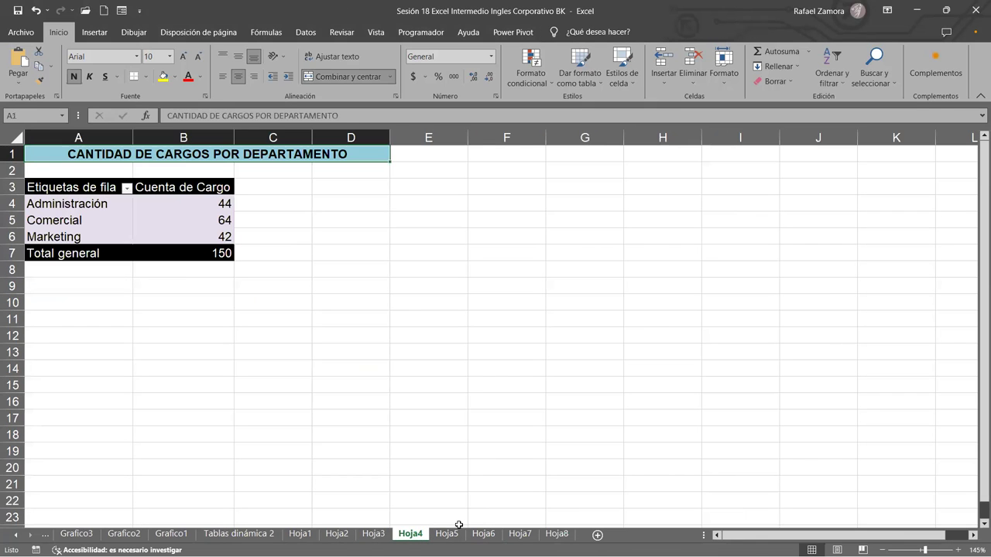
pyautogui.click(449, 535)
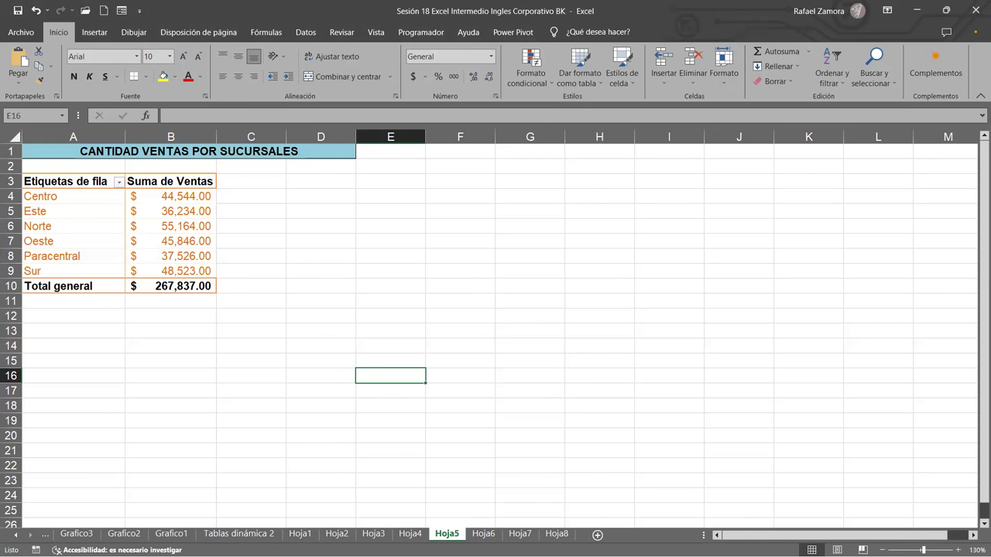
# Step: Return to Tablas dinámica 2 with Ctrl+PageUp and select a cell in the employee data
pyautogui.hotkey('ctrl', 'pageup')
pyautogui.hotkey('ctrl', 'pageup')
pyautogui.hotkey('ctrl', 'pageup')
pyautogui.click(418, 319)
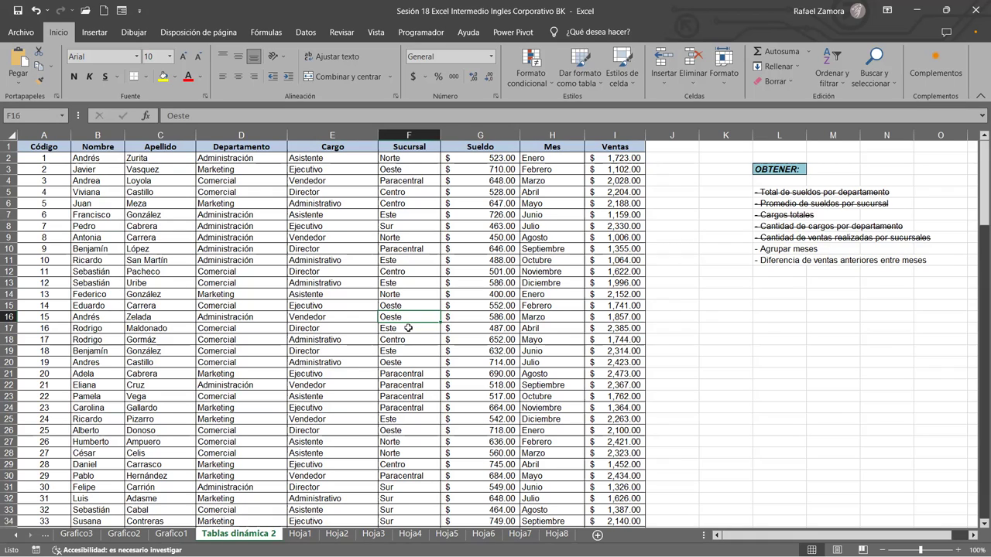
pyautogui.click(305, 303)
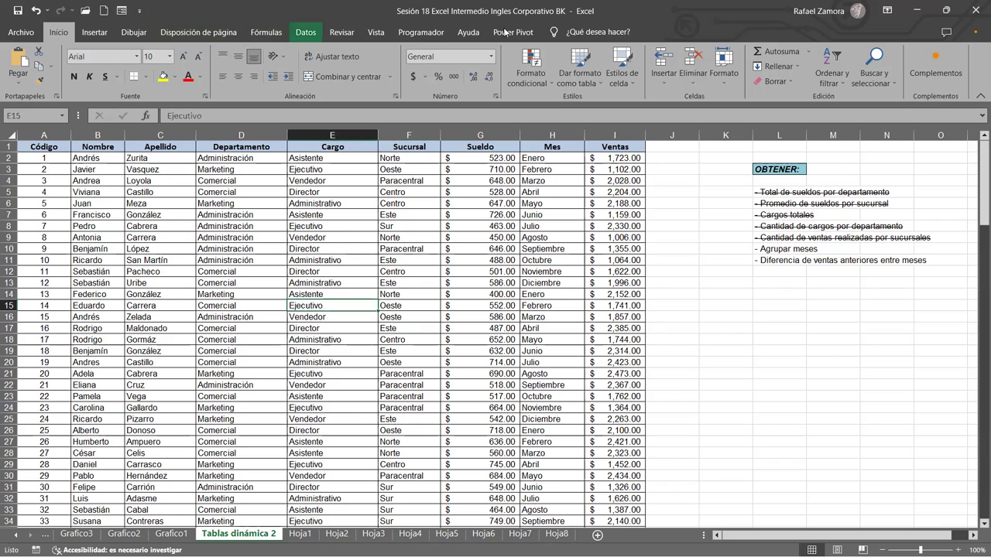
# Step: Insert a new pivot chart from the employee data on a new sheet
pyautogui.click(95, 32)
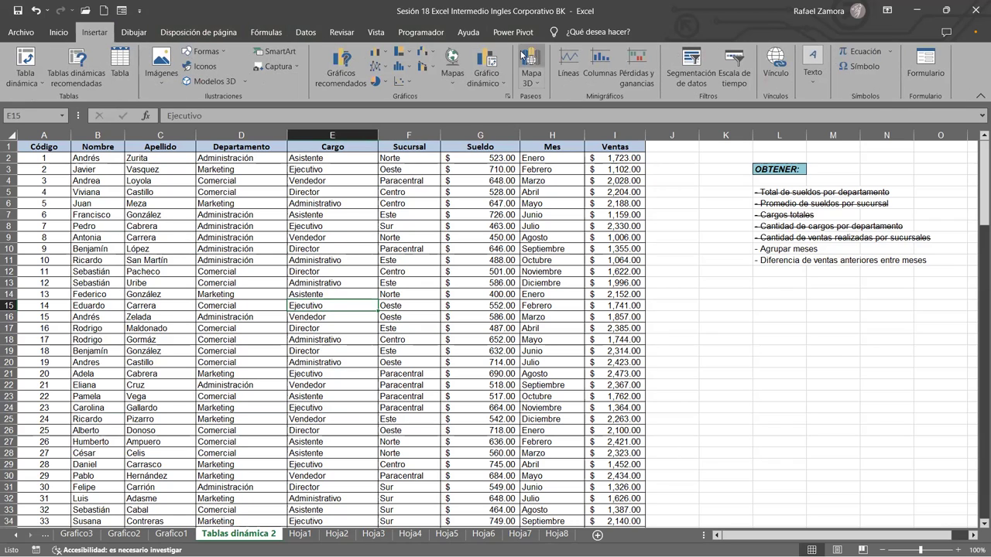
pyautogui.click(486, 60)
pyautogui.click(416, 298)
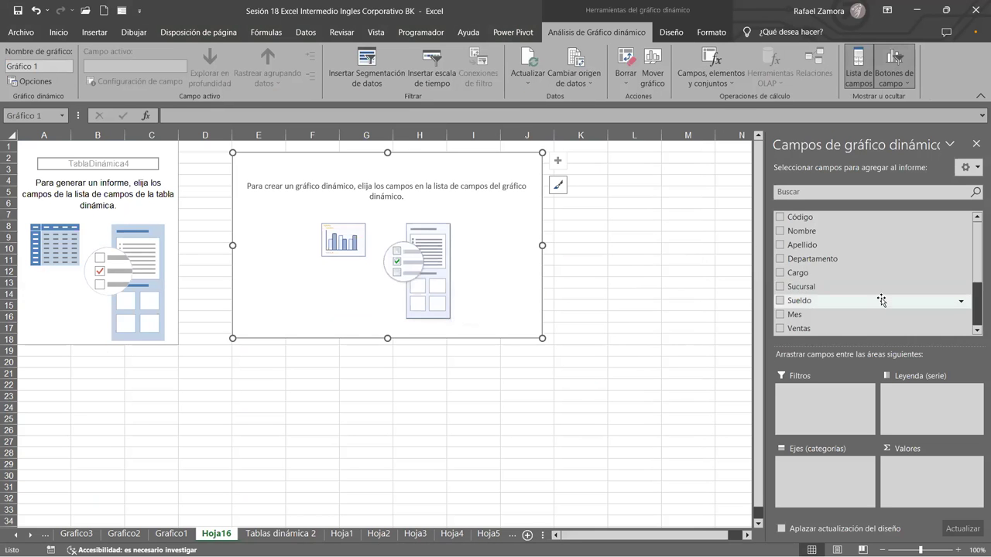
pyautogui.scroll(-2, 842, 313)
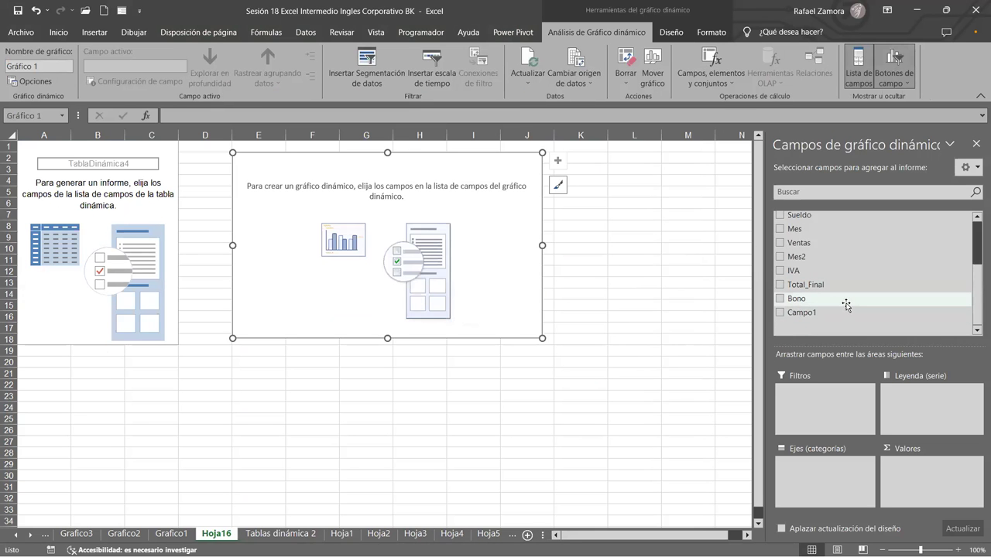
pyautogui.scroll(1, 821, 268)
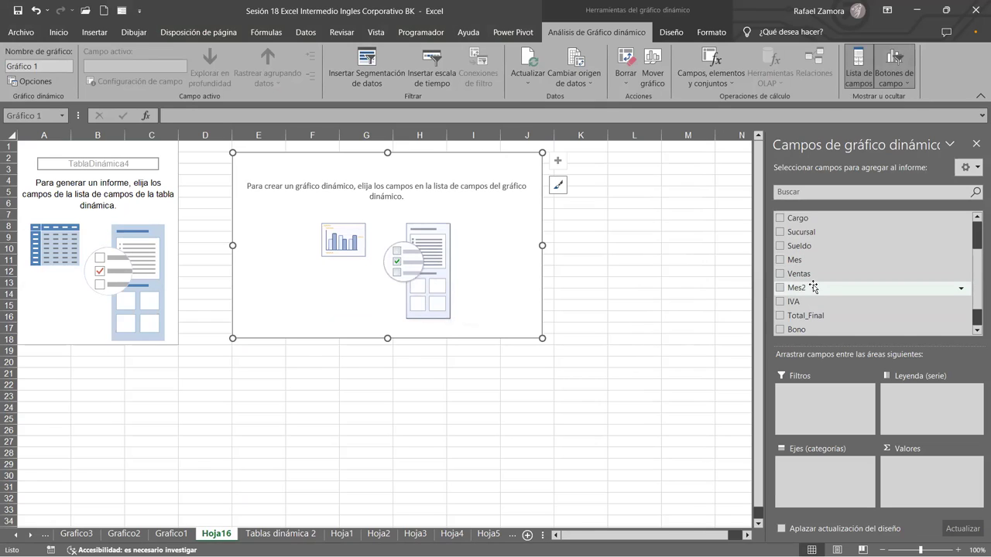
# Step: Chart Suma de Sueldo by Cargo split by Departamento, and move it below the pivot table near A10
pyautogui.moveTo(812, 246); pyautogui.dragTo(940, 499)
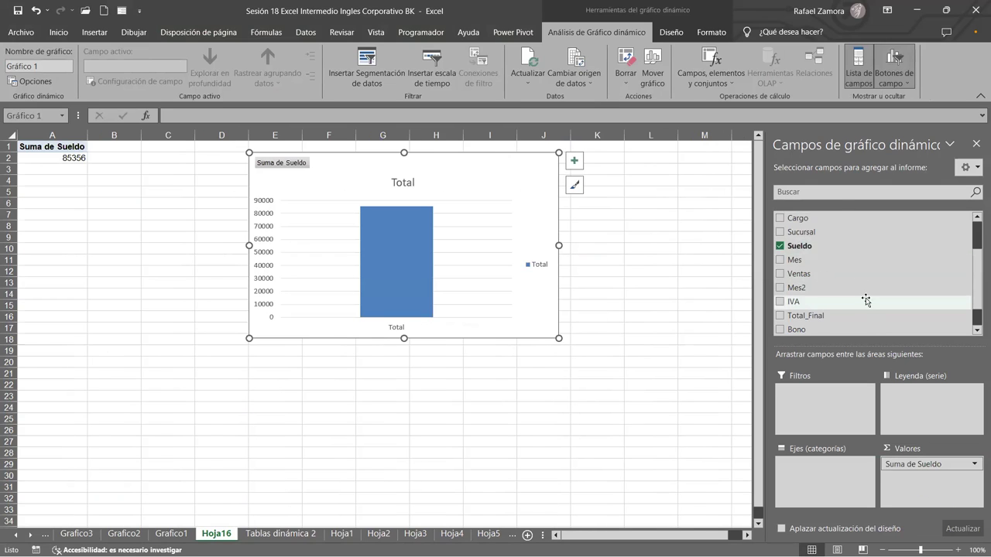
pyautogui.scroll(1, 822, 234)
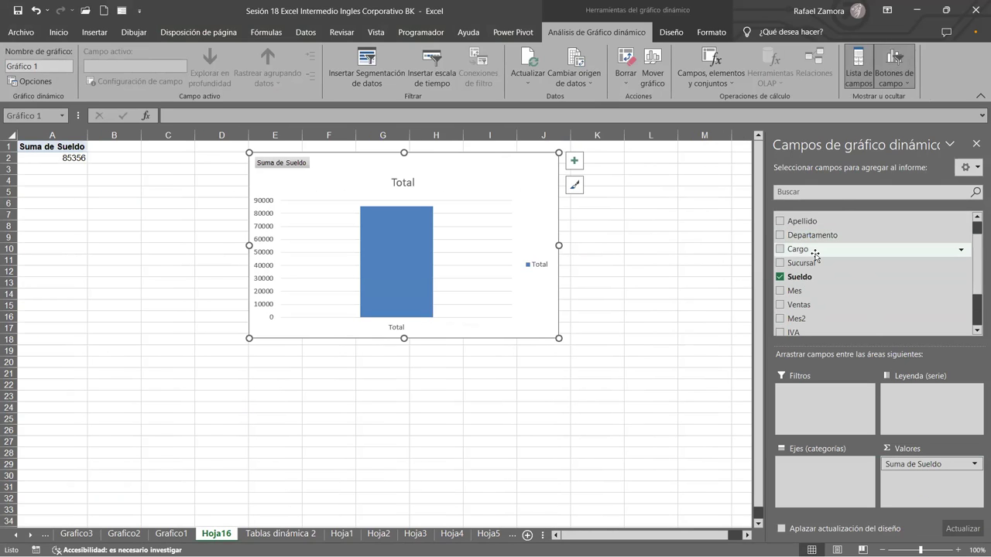
pyautogui.moveTo(815, 254); pyautogui.dragTo(827, 476)
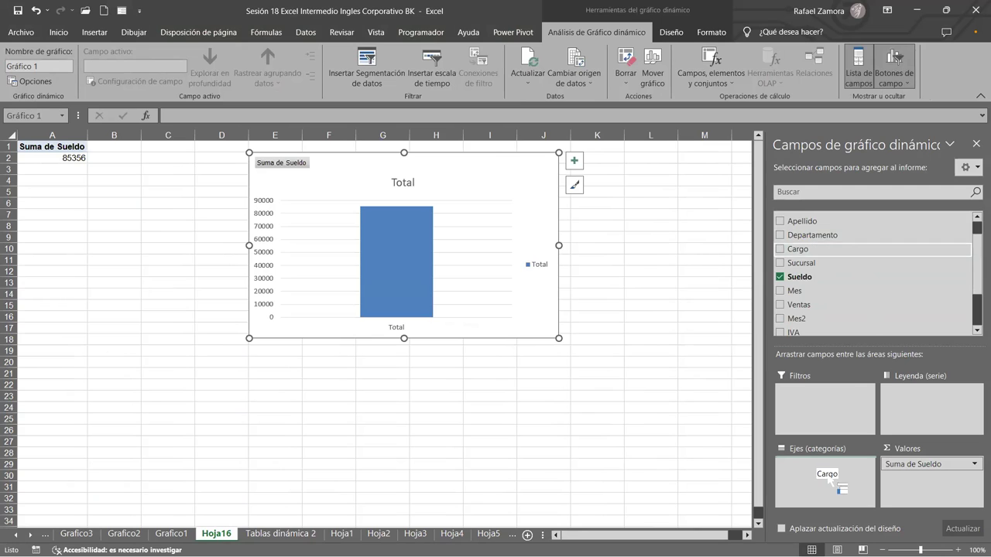
pyautogui.moveTo(813, 235); pyautogui.dragTo(924, 423)
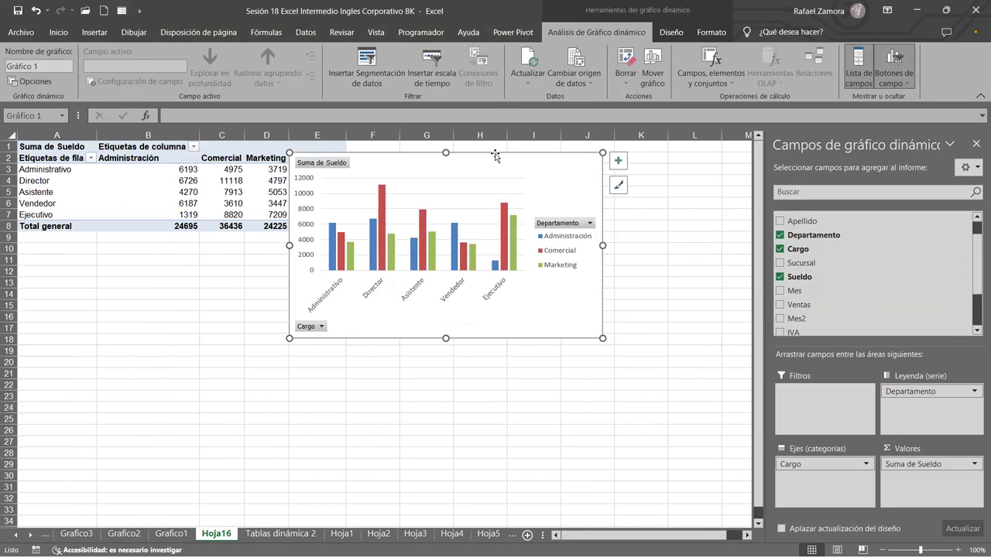
pyautogui.moveTo(498, 146); pyautogui.dragTo(277, 237)
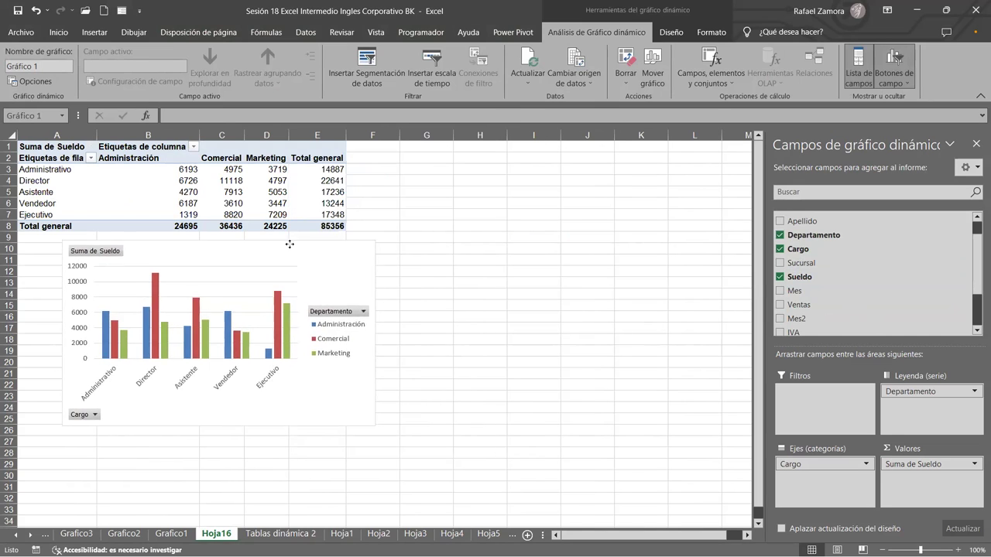
pyautogui.moveTo(277, 237); pyautogui.dragTo(301, 259)
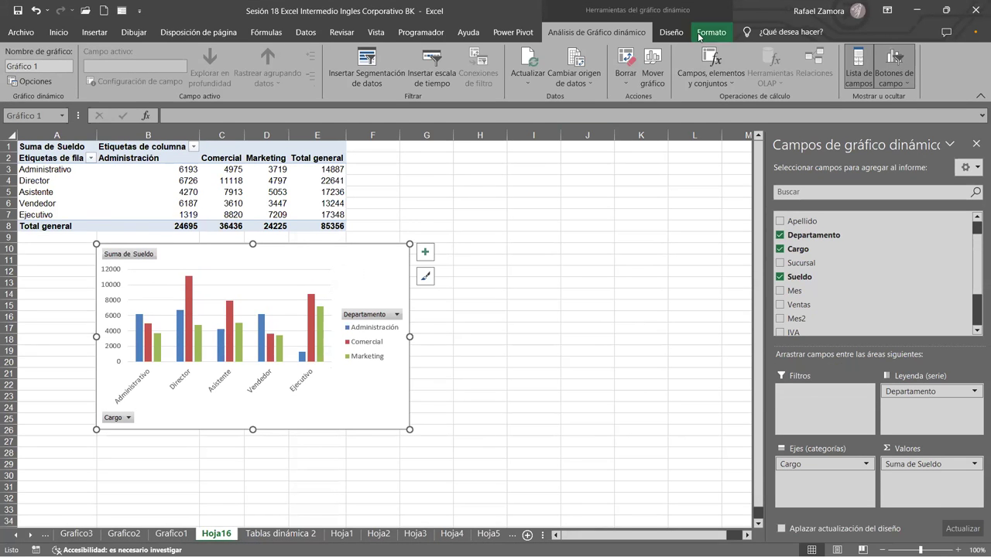
# Step: Apply a dark design style and a dark-blue shape fill to the Sueldo-by-Cargo chart
pyautogui.click(699, 33)
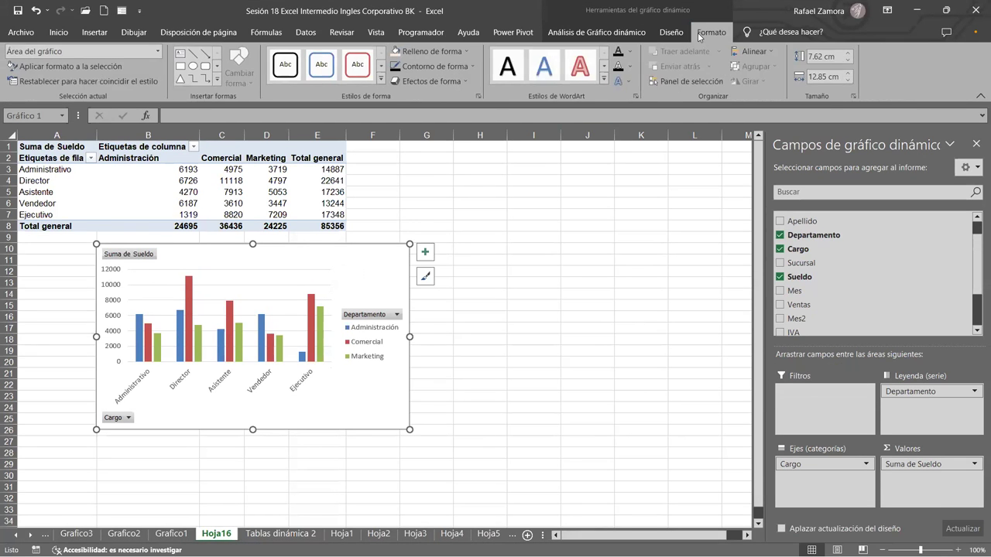
pyautogui.click(670, 33)
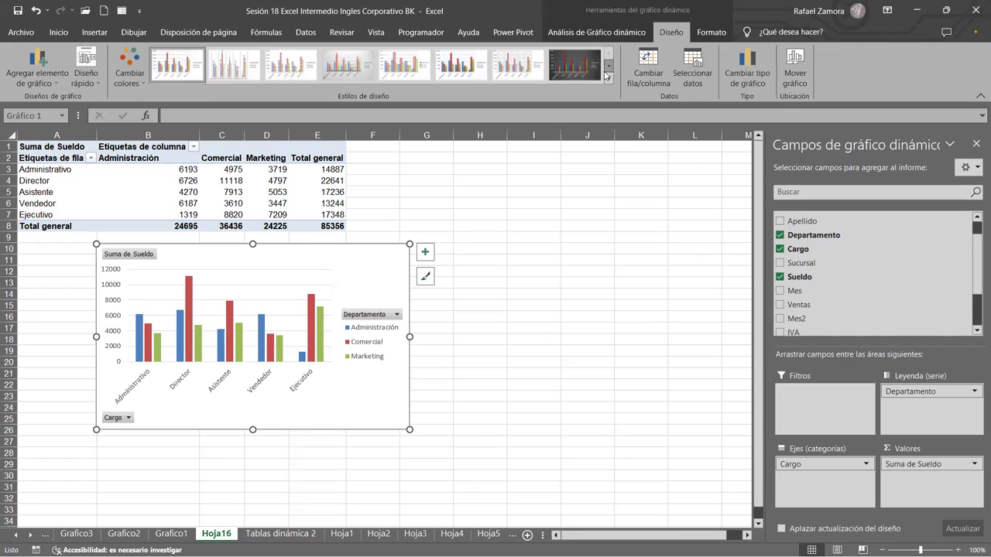
pyautogui.click(583, 75)
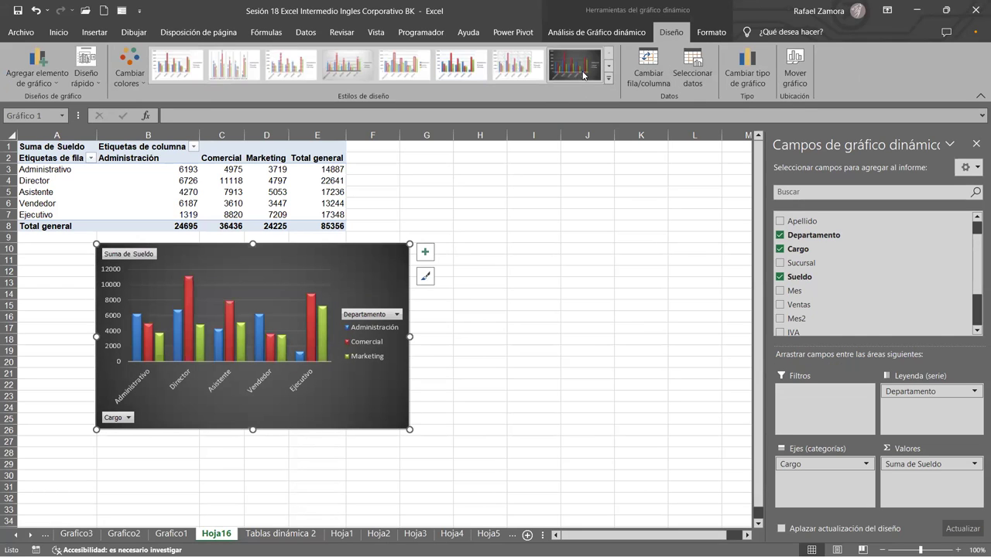
pyautogui.click(709, 32)
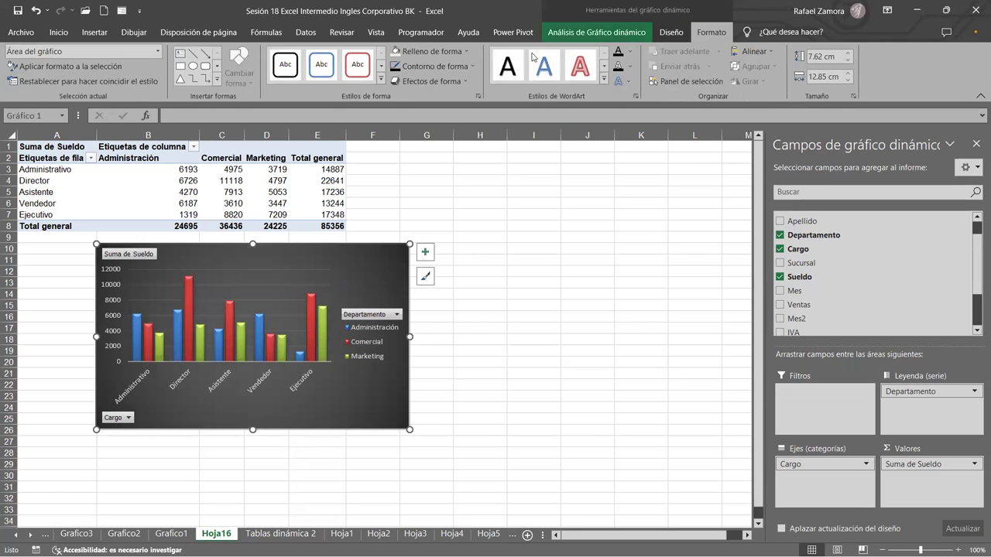
pyautogui.click(468, 52)
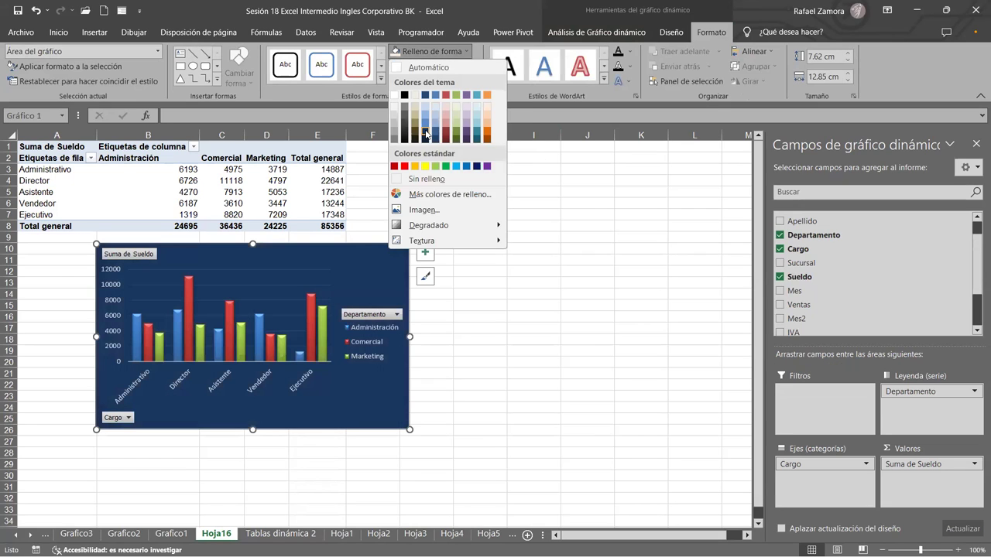
pyautogui.click(425, 134)
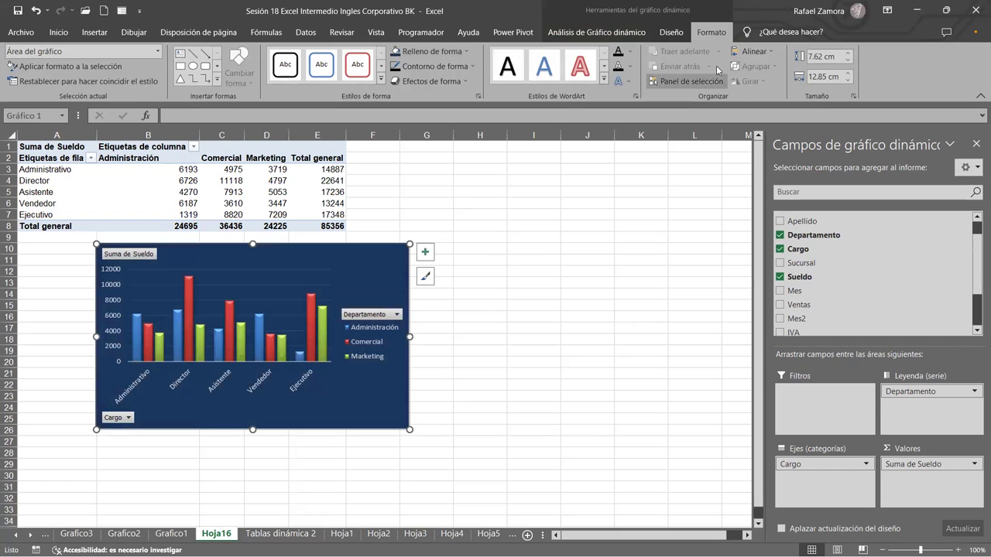
pyautogui.click(667, 33)
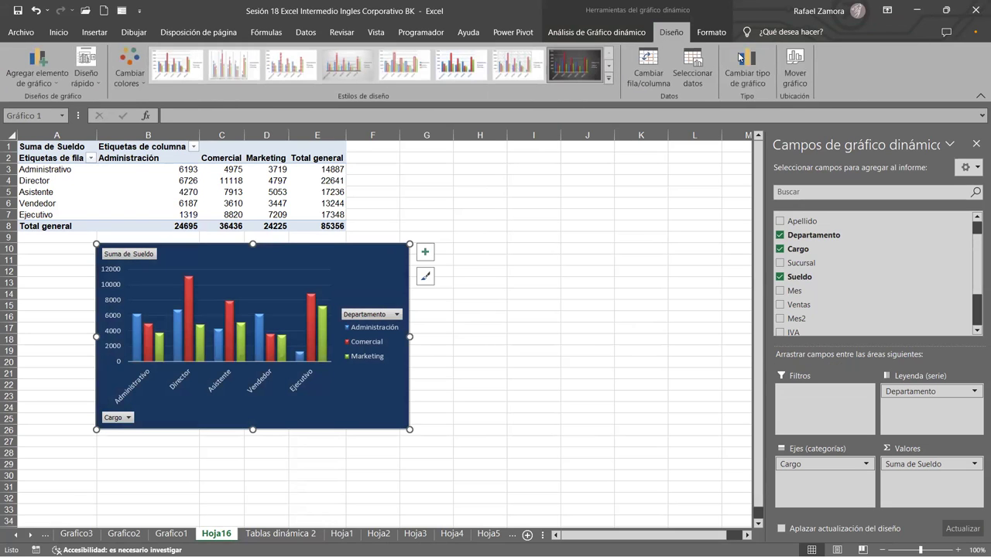
# Step: Change the Sueldo-by-Cargo chart type to 3D Stacked Column
pyautogui.click(763, 86)
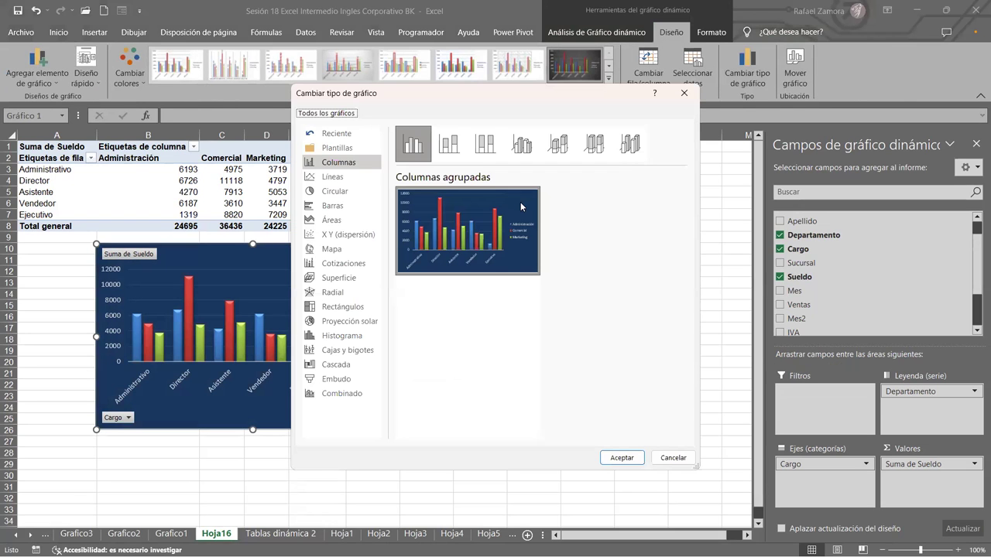
pyautogui.click(563, 143)
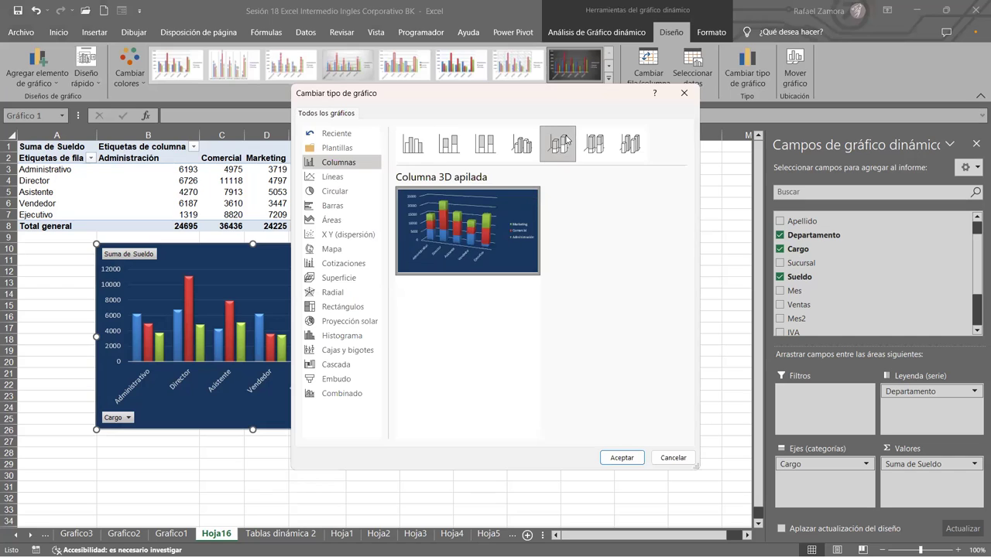
pyautogui.click(607, 153)
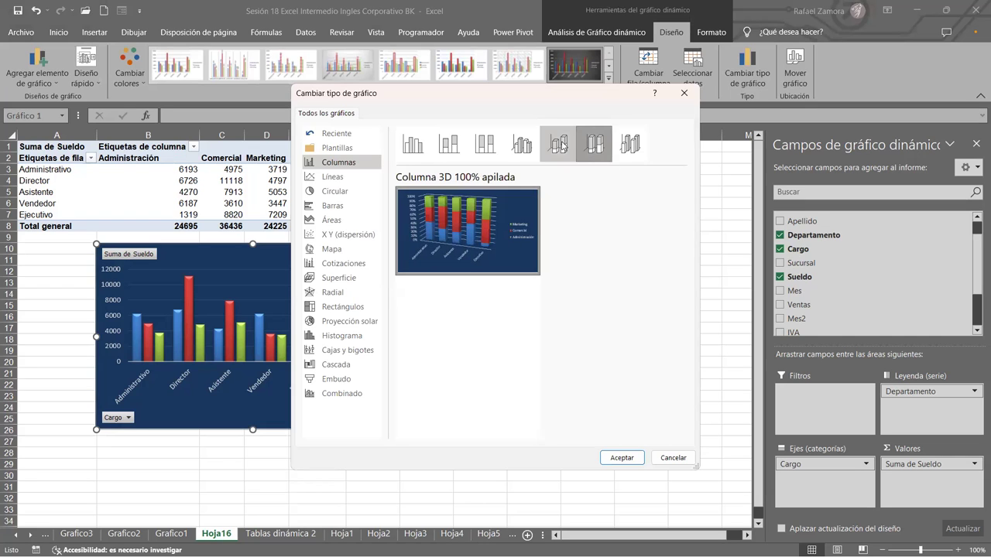
pyautogui.click(562, 145)
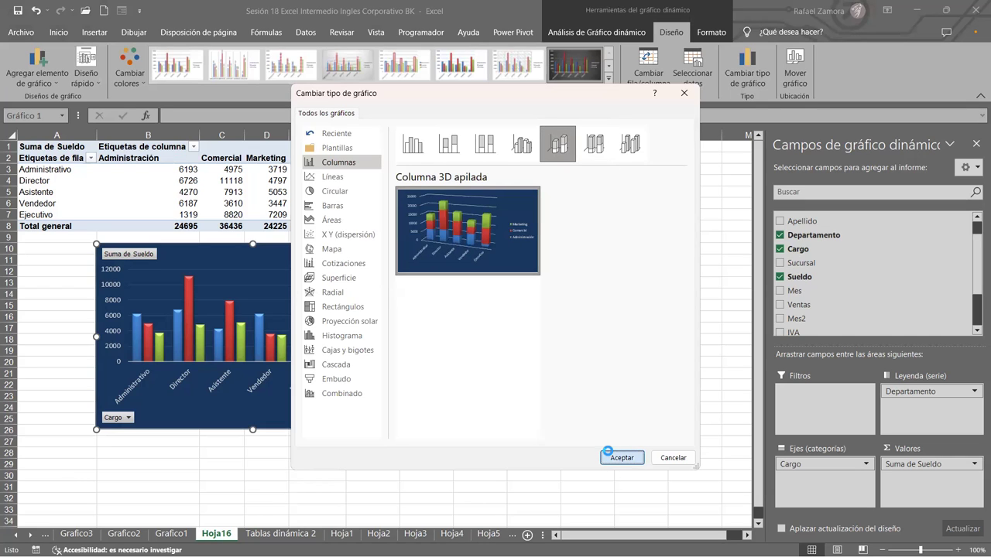
pyautogui.click(621, 457)
pyautogui.click(587, 384)
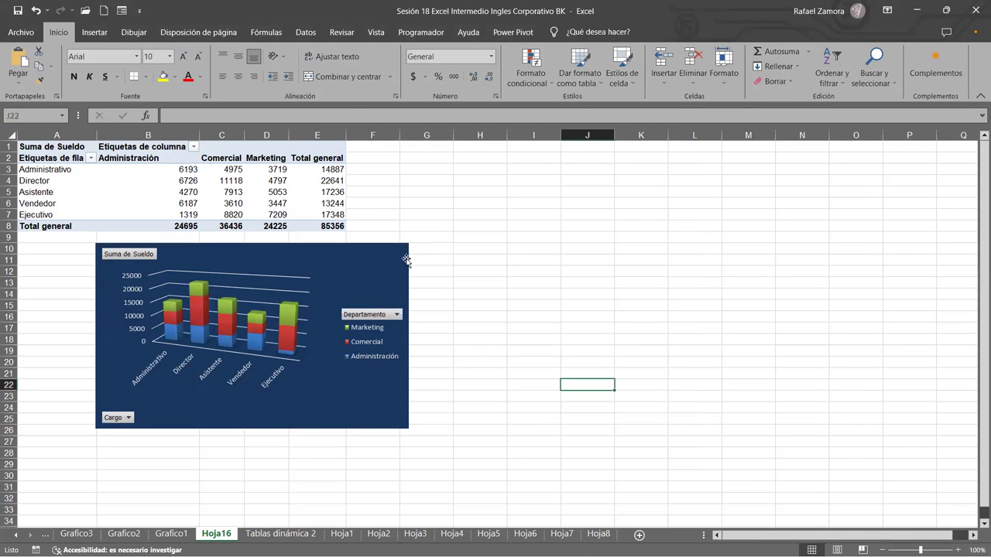
# Step: Move the chart to the sheet's left edge beneath the pivot table
pyautogui.moveTo(406, 260); pyautogui.dragTo(326, 258)
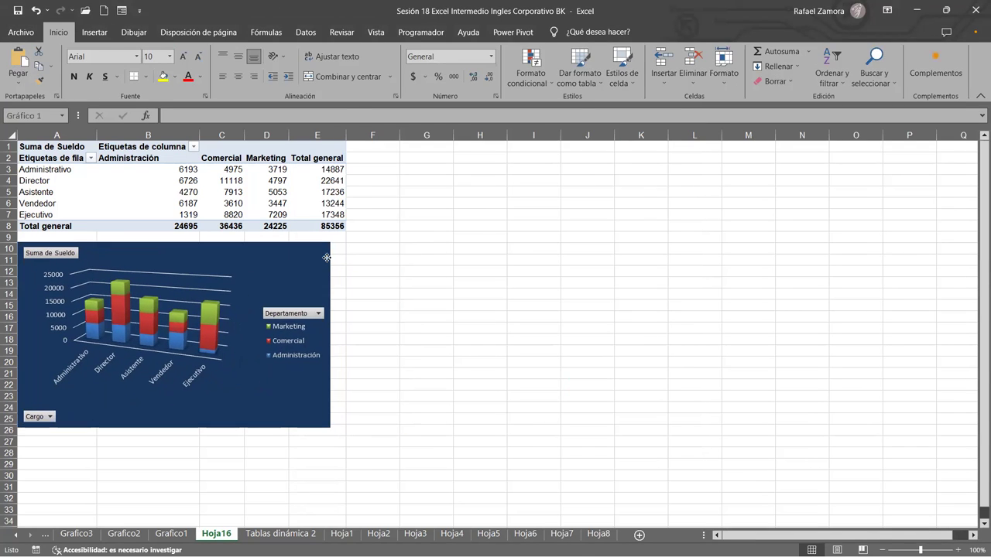
pyautogui.moveTo(326, 257); pyautogui.dragTo(334, 259)
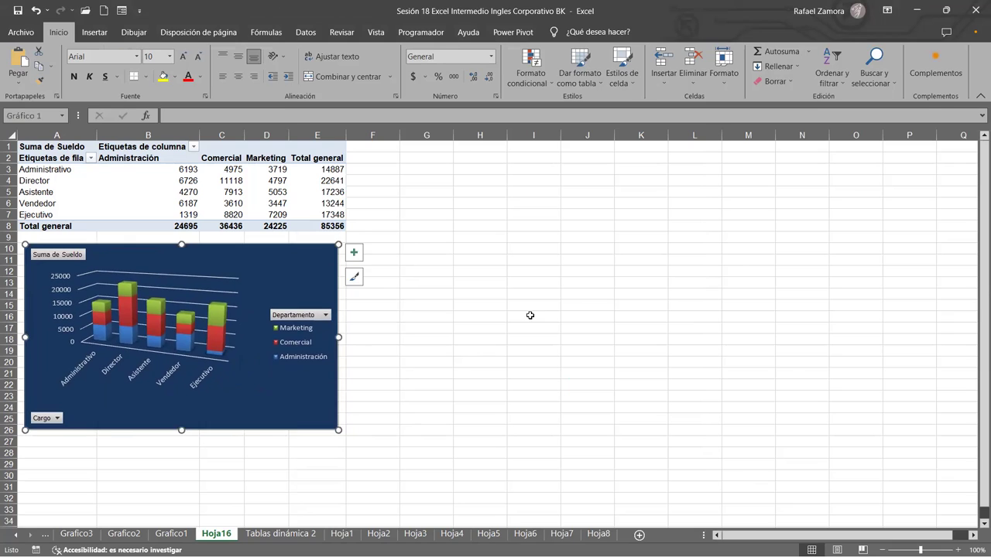
pyautogui.click(529, 315)
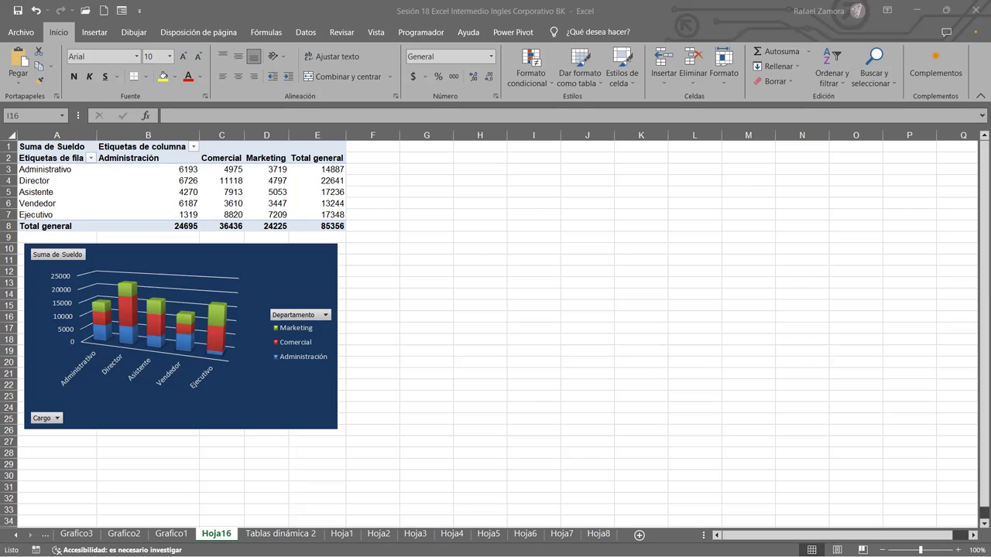
# Step: Move the Hoja16 sheet to the front, ahead of Grafico3, and rename it Grafico4
pyautogui.click(220, 539)
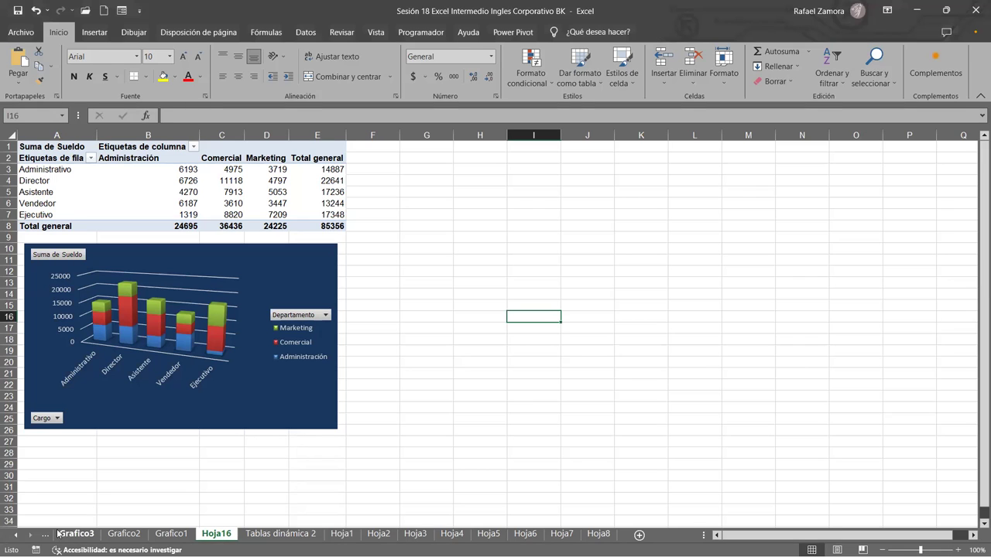
pyautogui.moveTo(220, 539); pyautogui.dragTo(70, 537)
pyautogui.doubleClick(72, 535)
pyautogui.write('grafico')
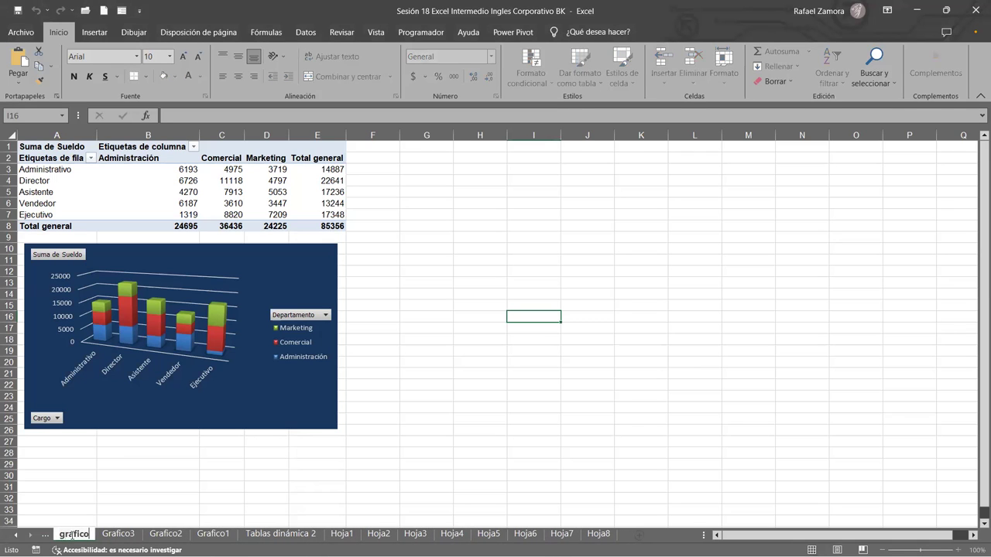
pyautogui.press('BackSpace')
pyautogui.press('BackSpace')
pyautogui.press('BackSpace')
pyautogui.press('BackSpace')
pyautogui.press('BackSpace')
pyautogui.press('BackSpace')
pyautogui.press('BackSpace')
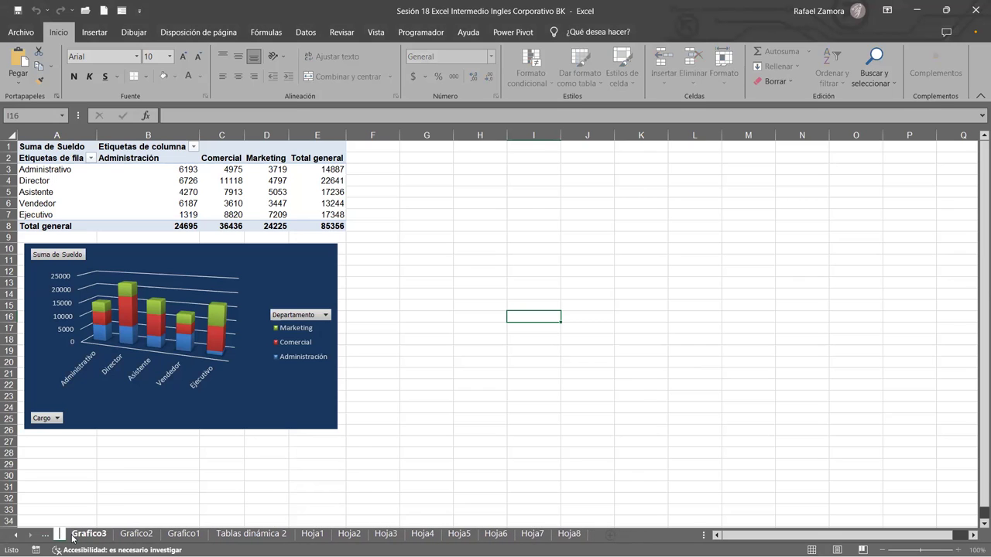
pyautogui.write('Grafi')
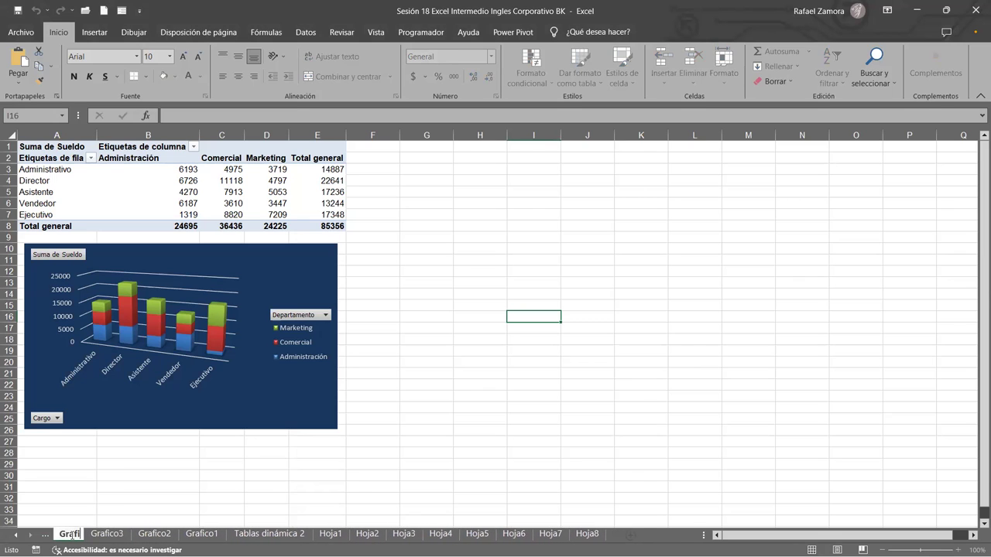
pyautogui.write('co4')
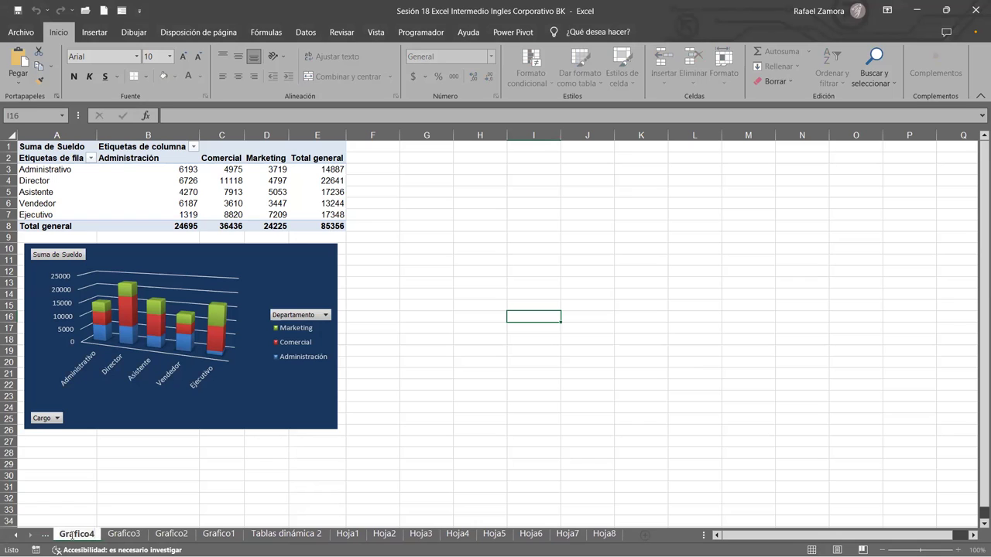
pyautogui.click(378, 439)
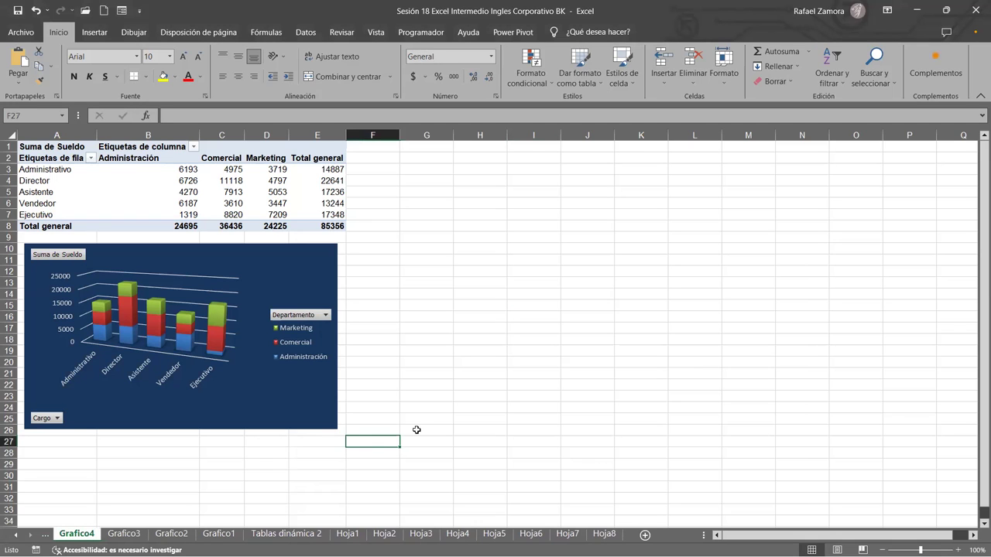
# Step: Flip through the Grafico1–Grafico3 chart sheets and return to Grafico4
pyautogui.click(214, 537)
pyautogui.click(171, 534)
pyautogui.click(124, 534)
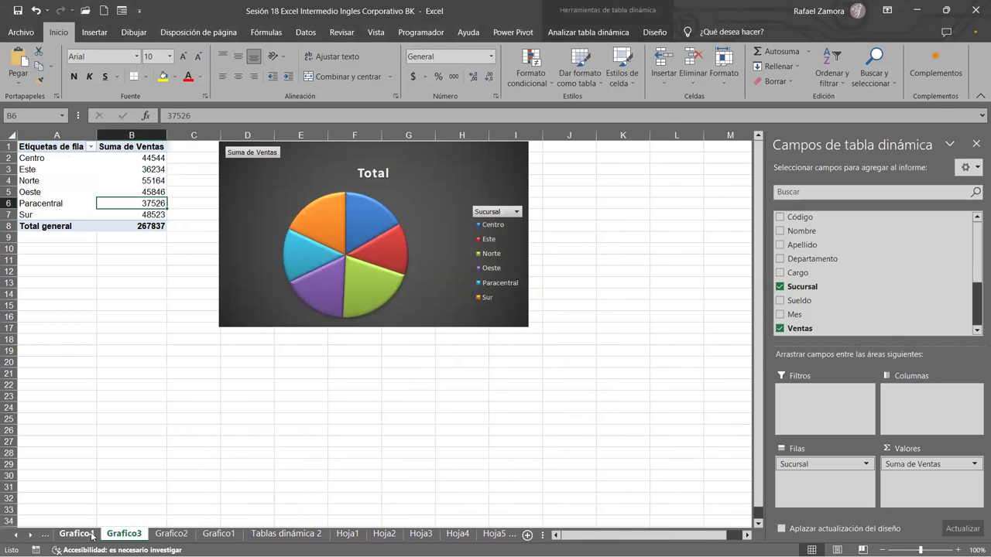
pyautogui.click(91, 534)
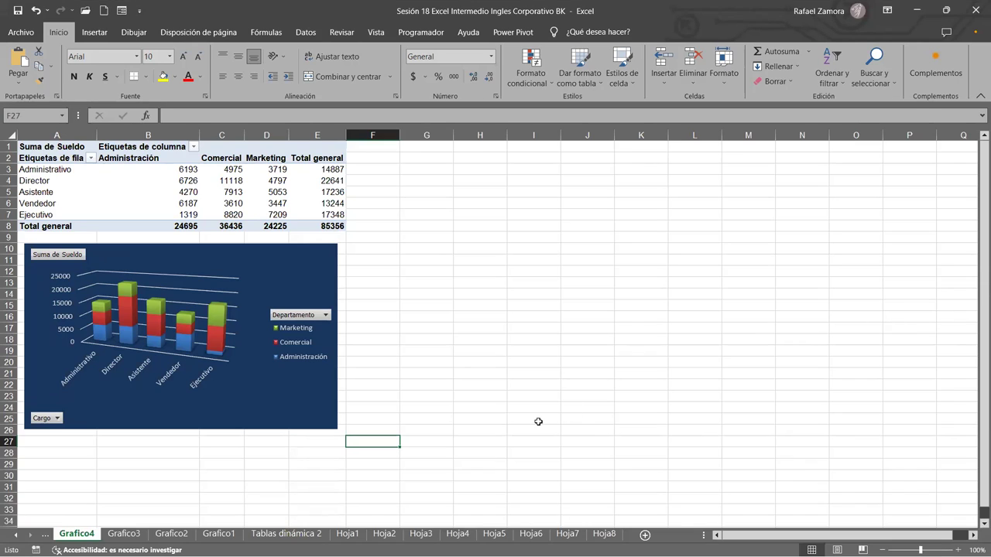
pyautogui.click(266, 202)
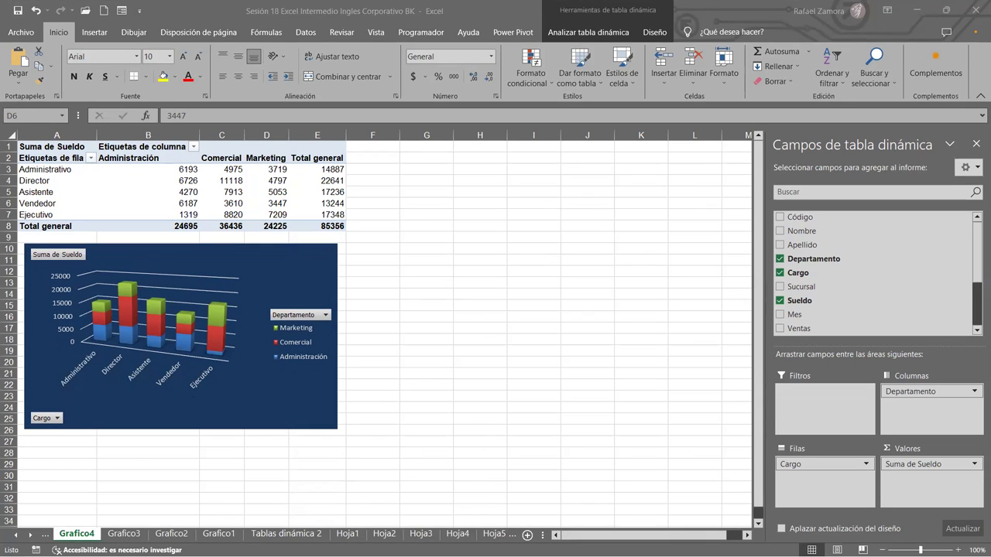
# Step: Insert a new blank worksheet, Hoja17, in front of Grafico4 with Shift+F11
pyautogui.click(19, 537)
pyautogui.click(19, 535)
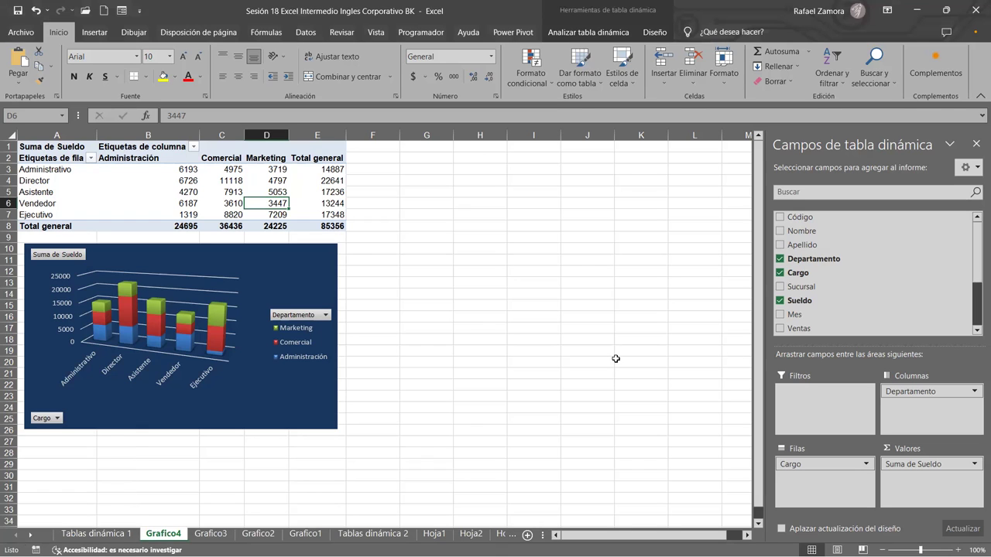
pyautogui.hotkey('shift', 'F11')
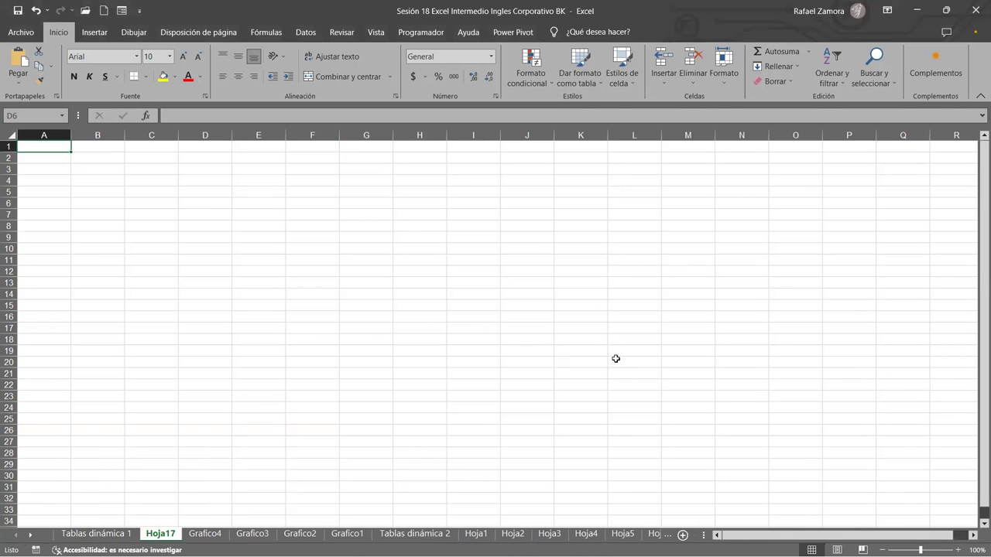
# Step: Rename the Hoja17 sheet tab to 'Segmentacion'
pyautogui.doubleClick(168, 534)
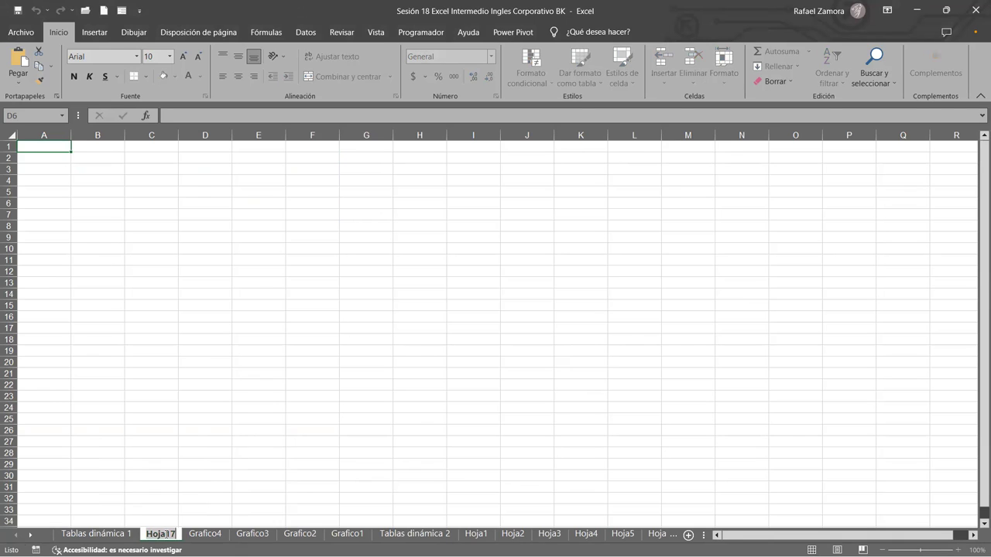
pyautogui.write('Segmentacion')
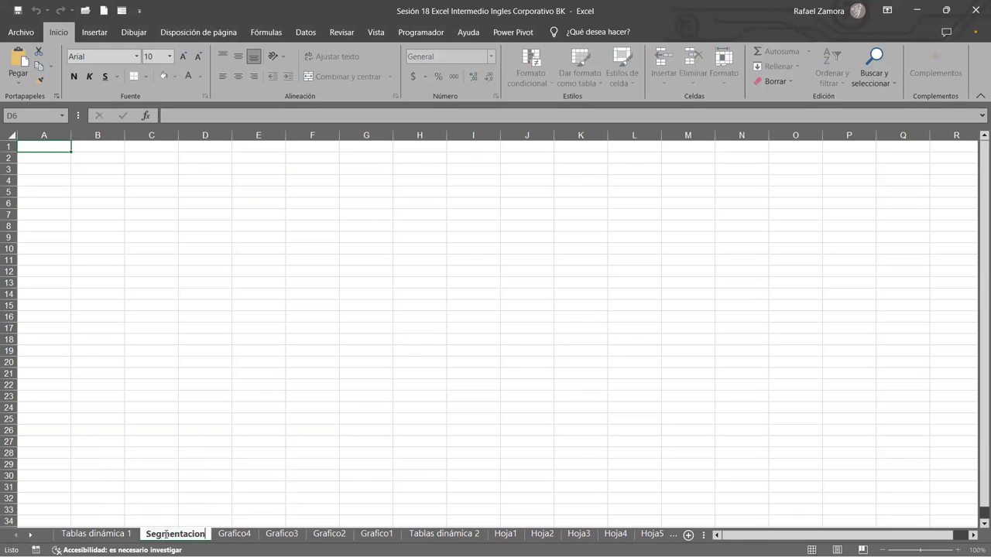
pyautogui.click(272, 398)
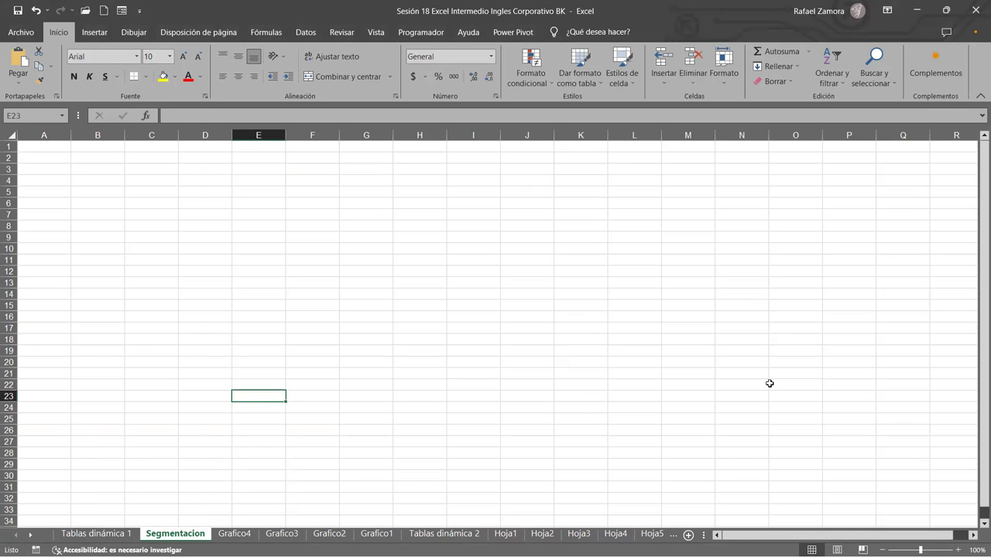
pyautogui.click(522, 281)
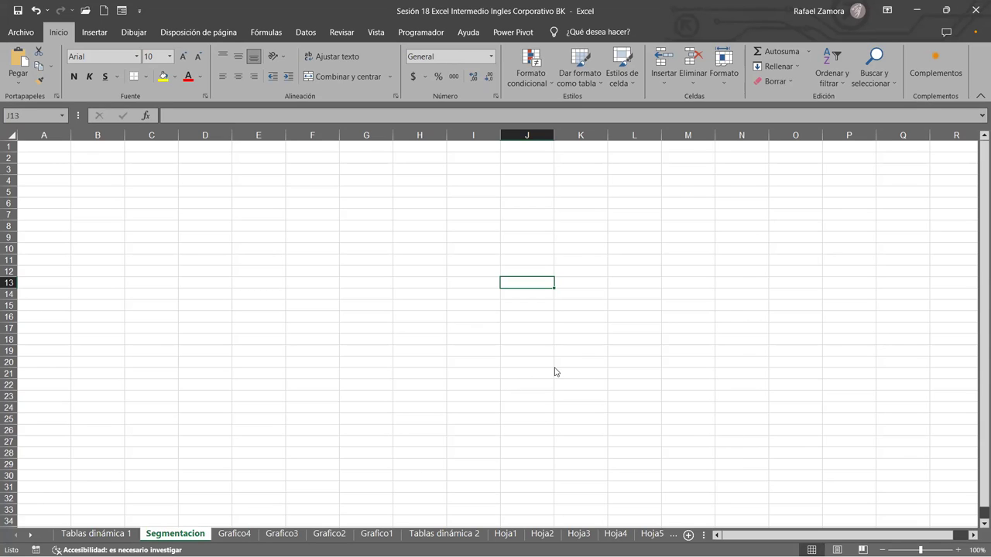
pyautogui.click(554, 372)
# Step: Flip through the Grafico2, Grafico3 and Grafico4 sheets, ending on Grafico1
pyautogui.click(490, 257)
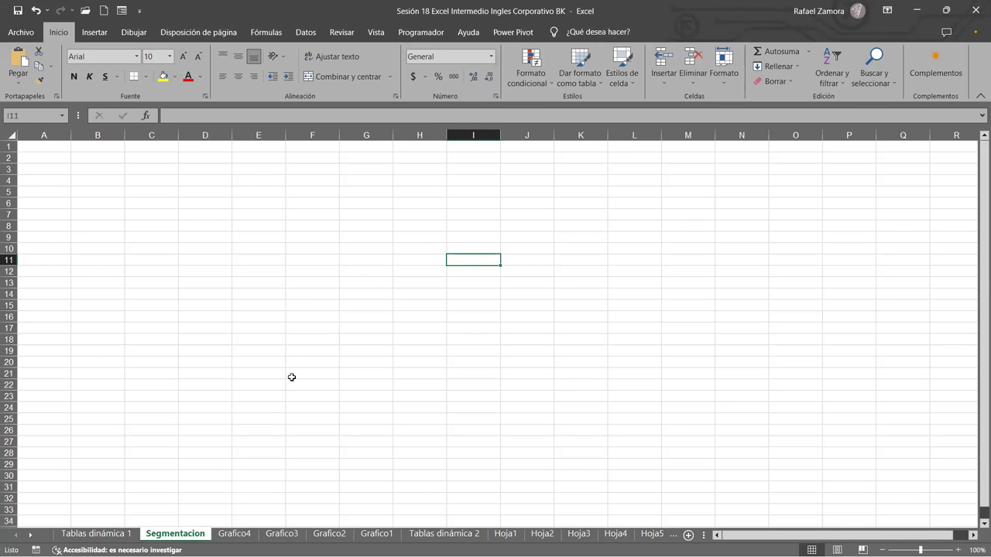
pyautogui.click(339, 535)
pyautogui.click(280, 534)
pyautogui.click(235, 534)
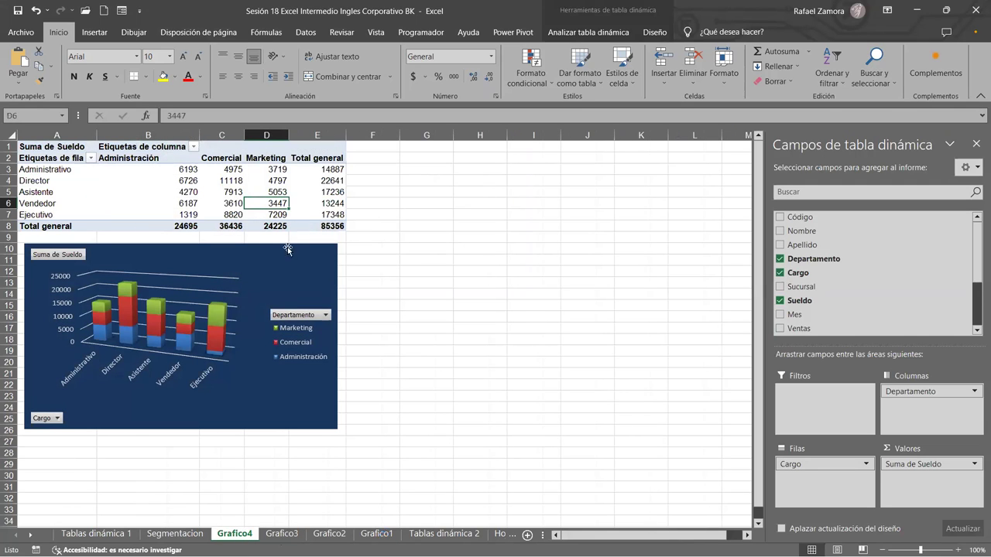
pyautogui.click(377, 534)
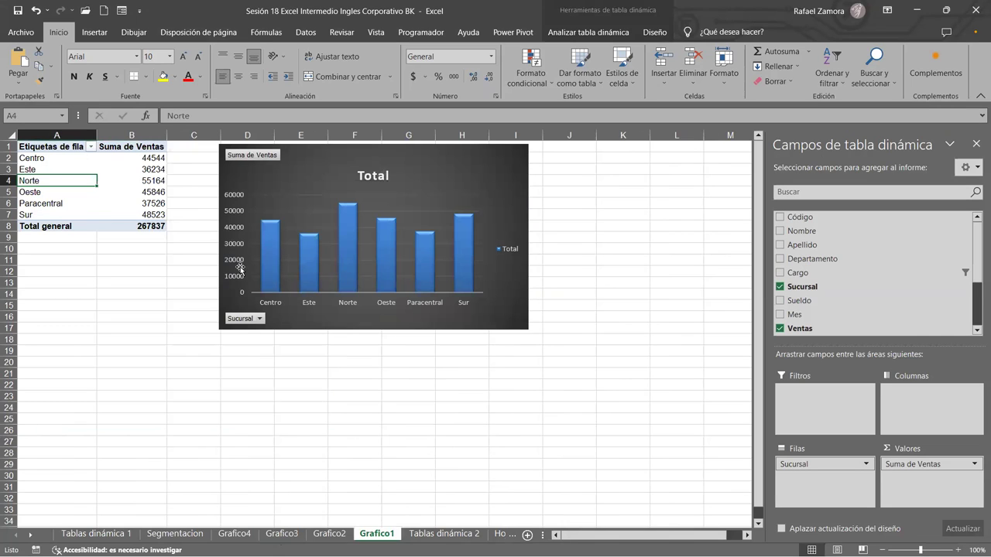
pyautogui.click(144, 177)
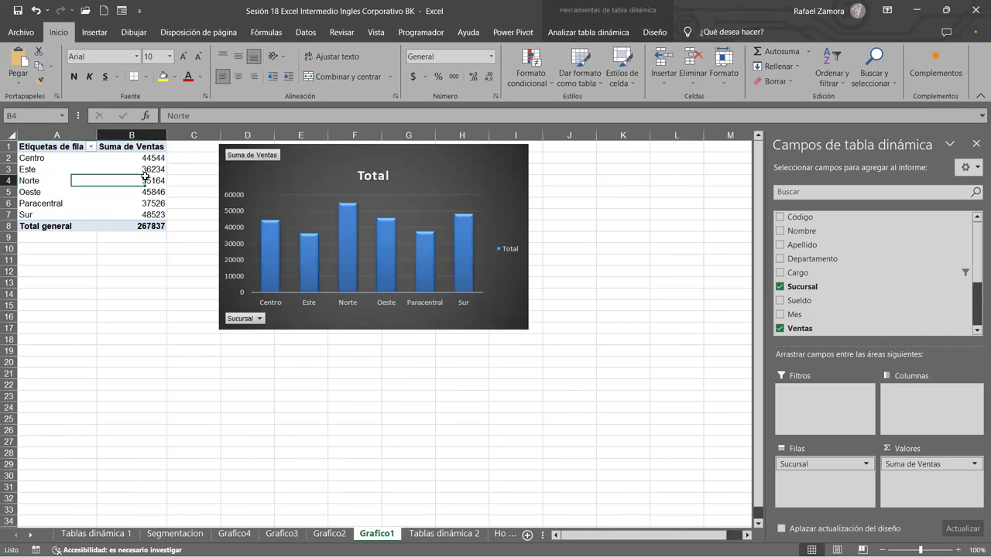
pyautogui.rightClick(145, 177)
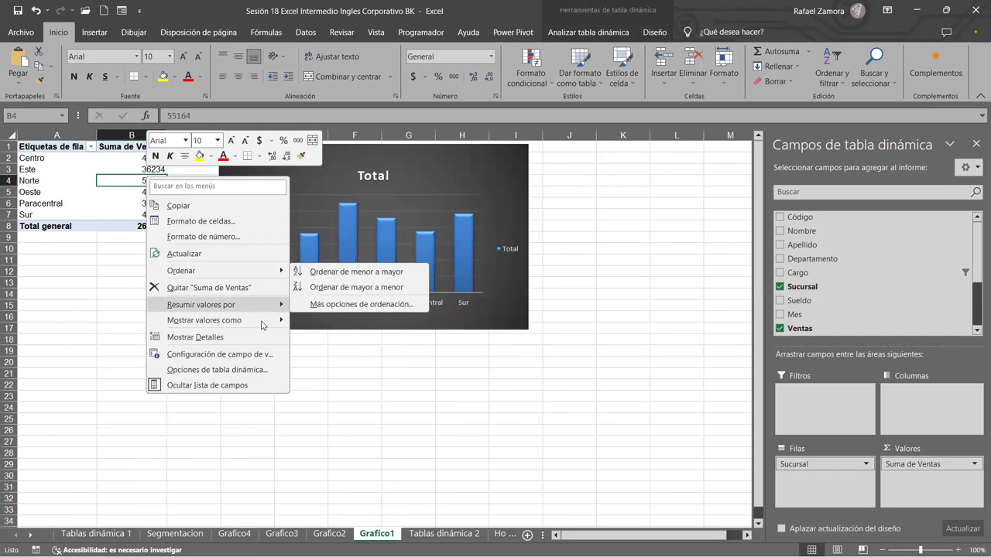
pyautogui.moveTo(201, 304)
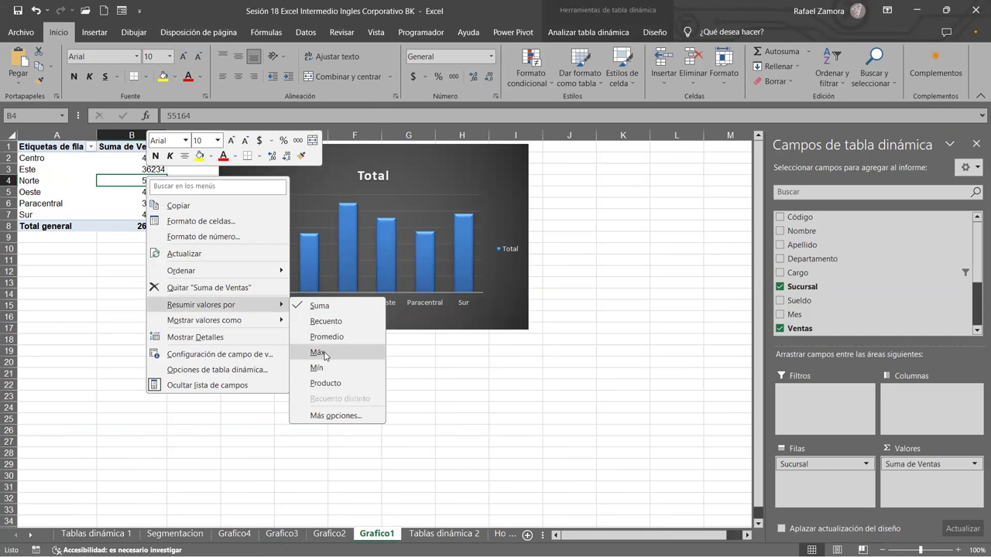
pyautogui.click(325, 356)
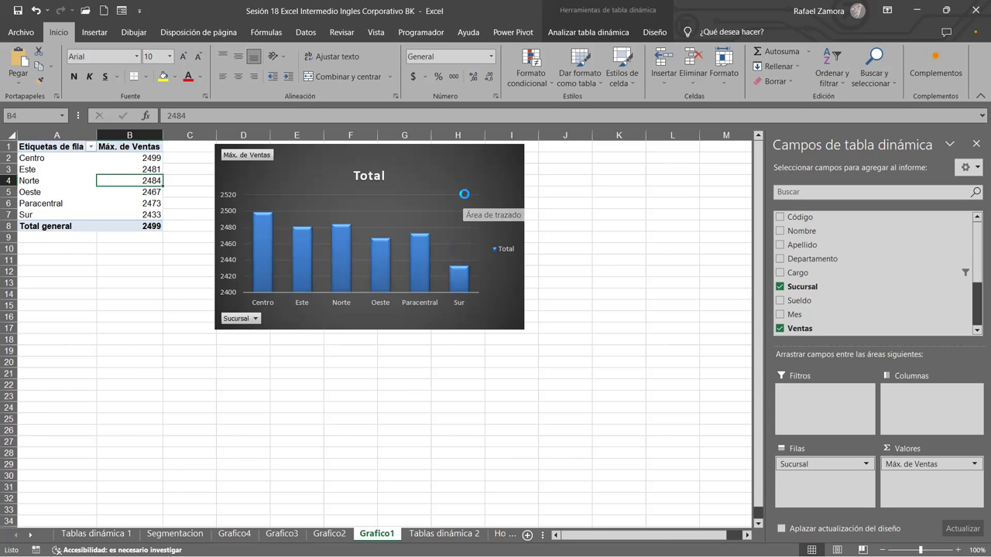
pyautogui.hotkey('ctrl', 'z')
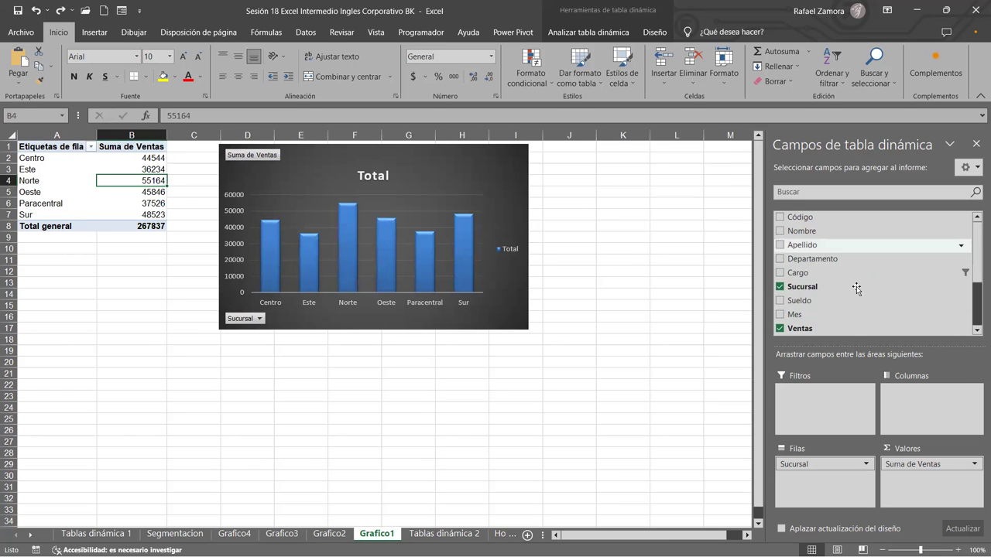
pyautogui.moveTo(812, 259)
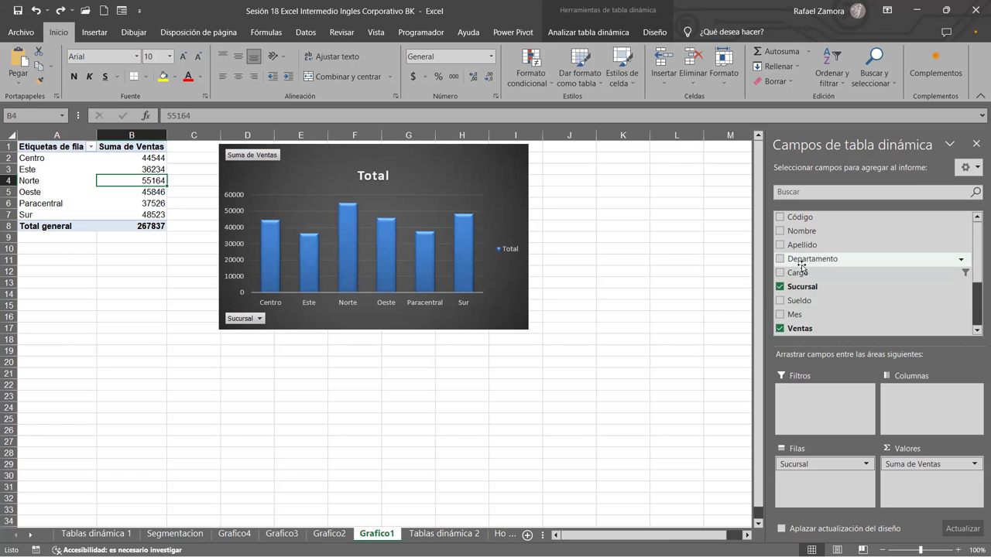
pyautogui.moveTo(801, 260)
pyautogui.mouseDown()
pyautogui.moveTo(964, 437)
pyautogui.moveTo(944, 403)
pyautogui.mouseUp()
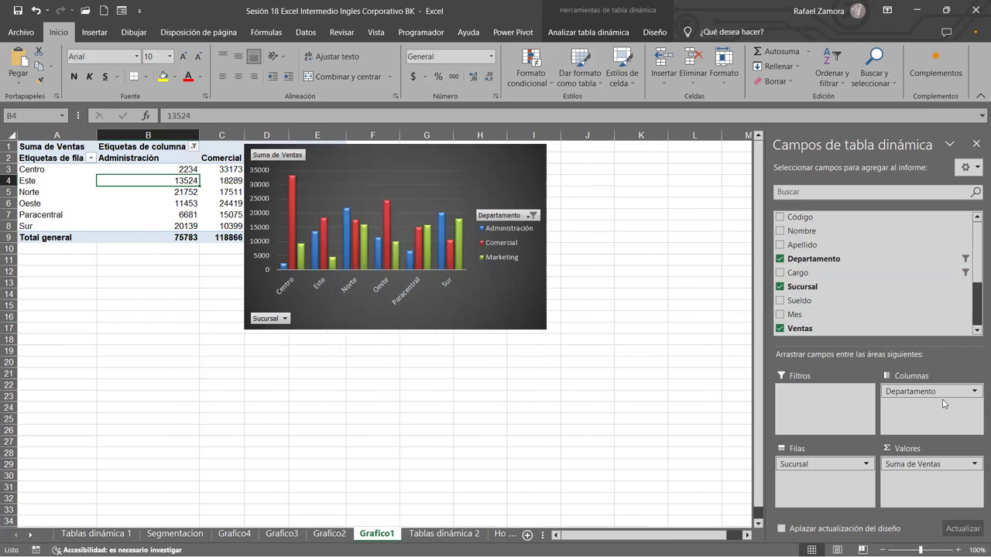
pyautogui.hotkey('ctrl', 'z')
pyautogui.click(533, 390)
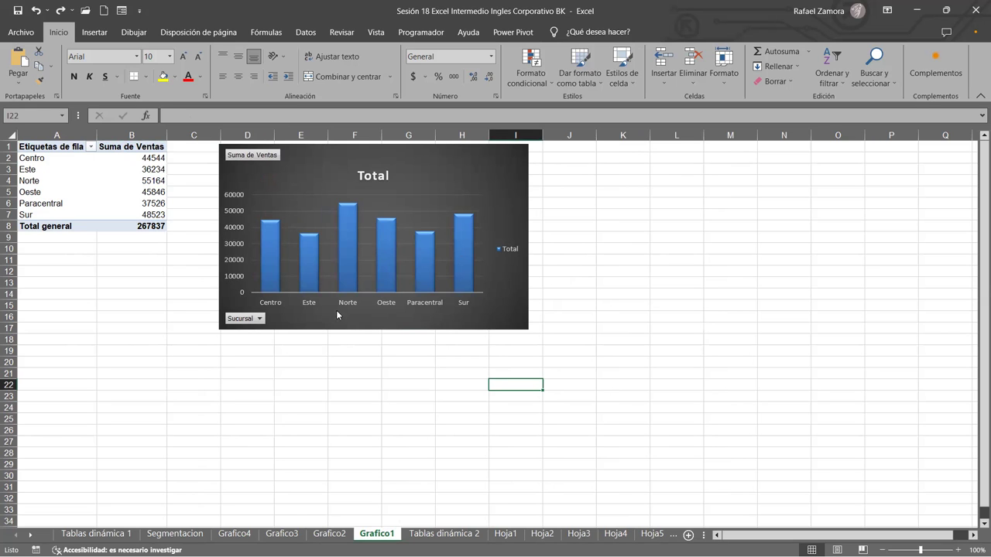
# Step: Check the empty Segmentacion sheet, then select the branch sales pivot chart on Grafico1
pyautogui.click(96, 533)
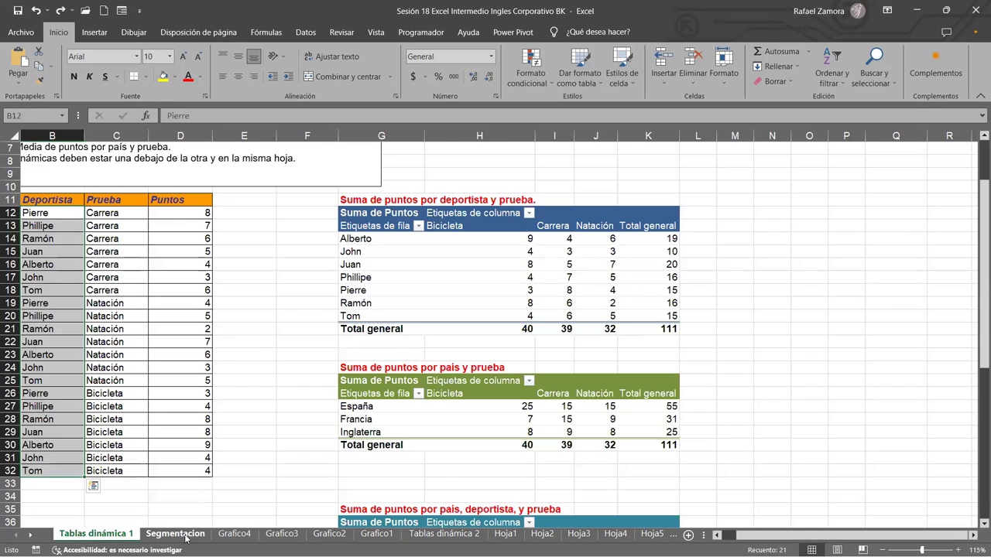
pyautogui.click(175, 533)
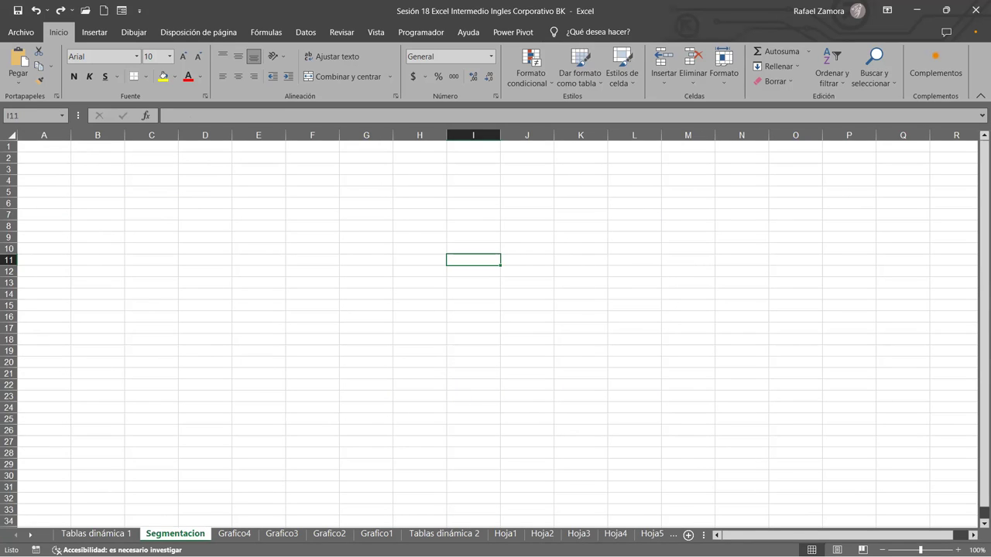
pyautogui.click(377, 534)
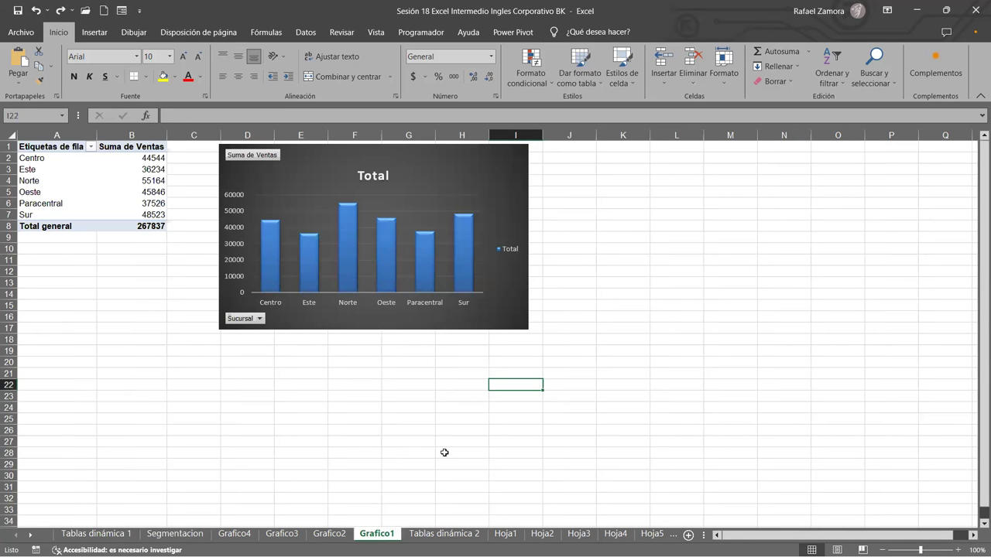
pyautogui.click(522, 172)
# Step: Paste the sales column chart onto Segmentacion and drag it to the top-left corner
pyautogui.click(175, 533)
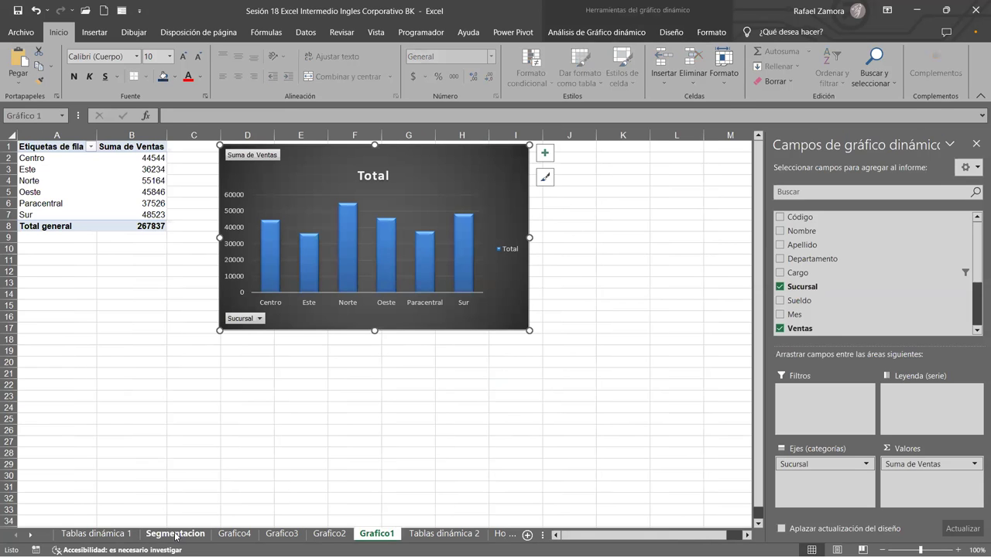
pyautogui.click(268, 261)
pyautogui.hotkey('ctrl', 'v')
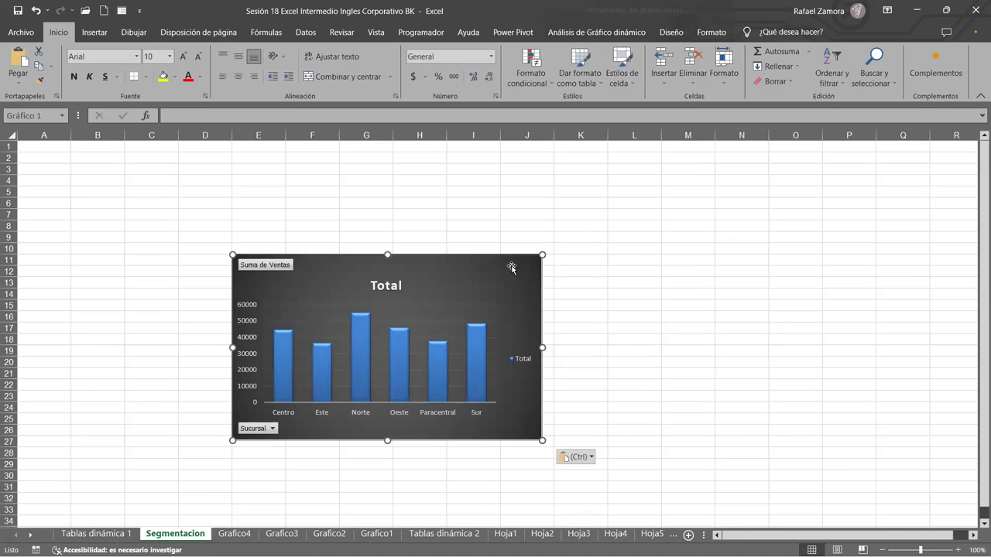
pyautogui.moveTo(507, 266)
pyautogui.mouseDown()
pyautogui.moveTo(385, 188)
pyautogui.moveTo(292, 165)
pyautogui.moveTo(291, 148)
pyautogui.mouseUp()
pyautogui.click(496, 268)
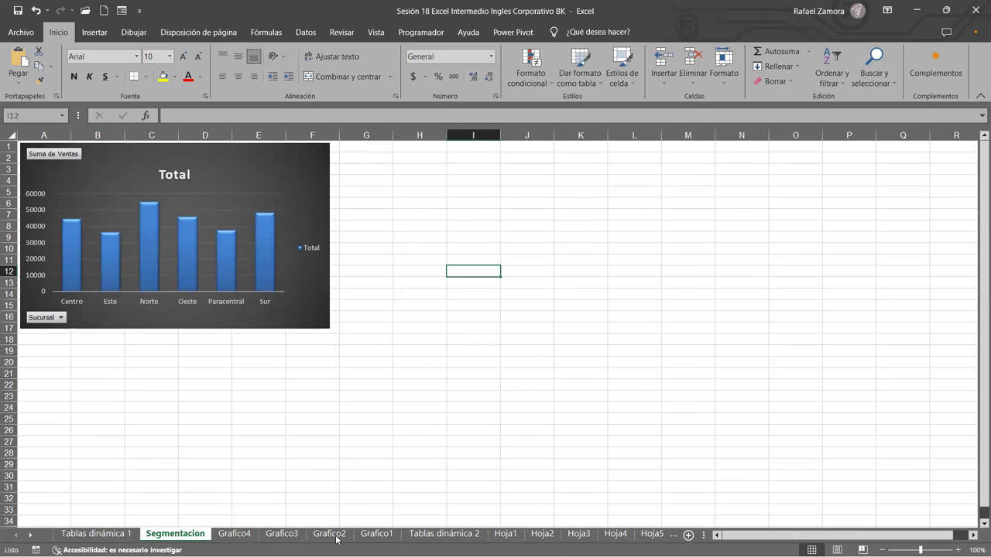
pyautogui.hotkey('ctrl', 'pagedown')
pyautogui.hotkey('ctrl', 'pagedown')
pyautogui.hotkey('ctrl', 'pagedown')
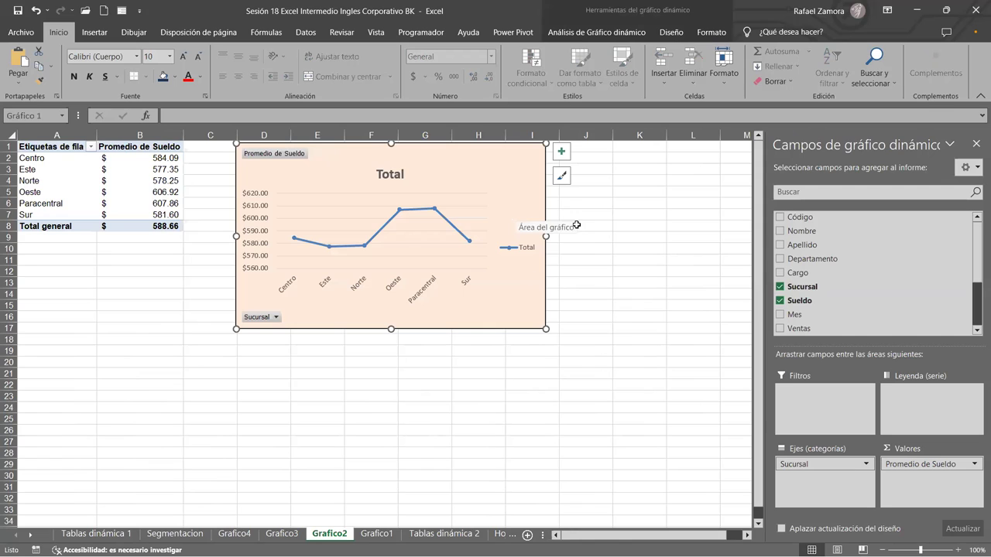
# Step: Place the average-salary line chart copy to the right of the column chart
pyautogui.hotkey('ctrl', 'pageup')
pyautogui.hotkey('ctrl', 'pageup')
pyautogui.hotkey('ctrl', 'pageup')
pyautogui.moveTo(462, 146); pyautogui.dragTo(456, 147)
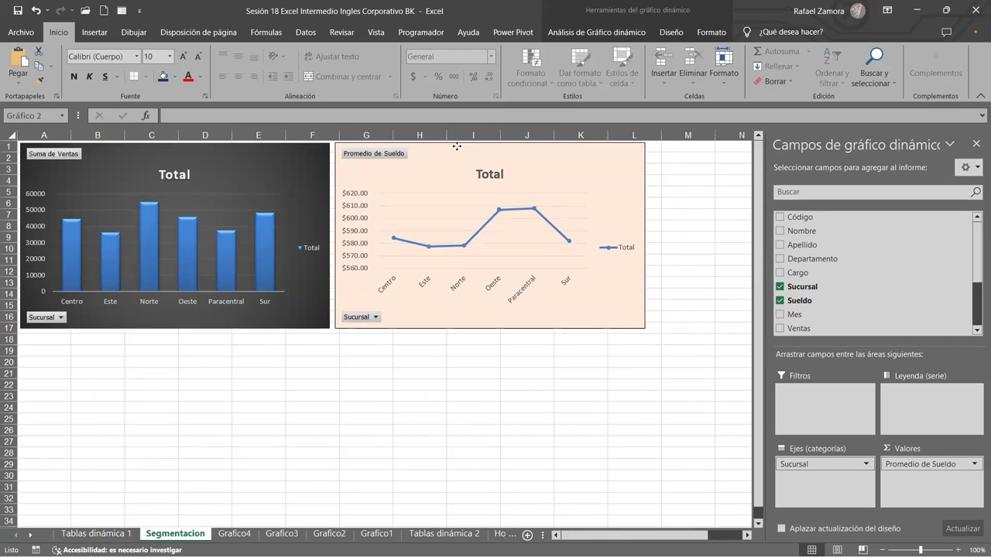
pyautogui.click(457, 147)
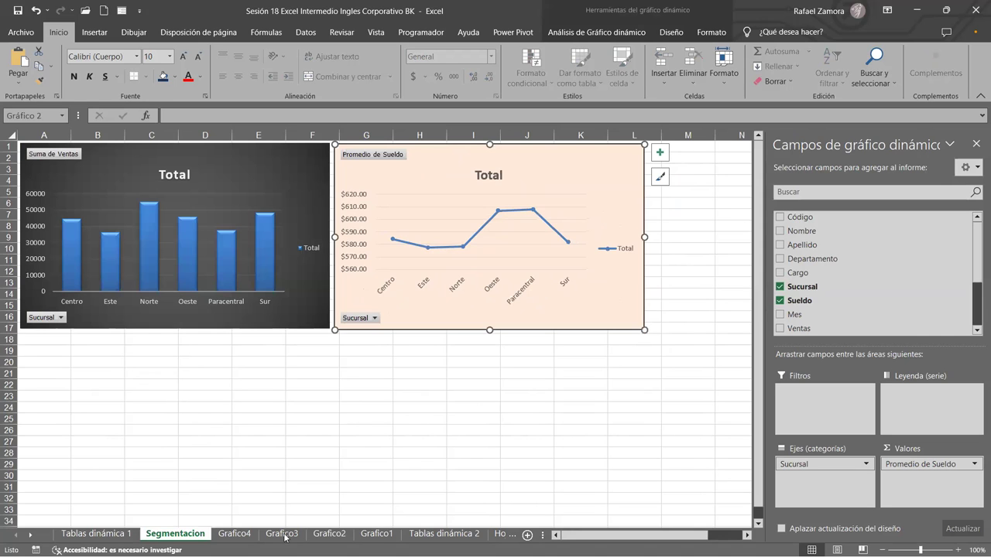
# Step: Copy the Grafico3 sales pie chart and paste it below the column chart
pyautogui.hotkey('ctrl', 'pagedown')
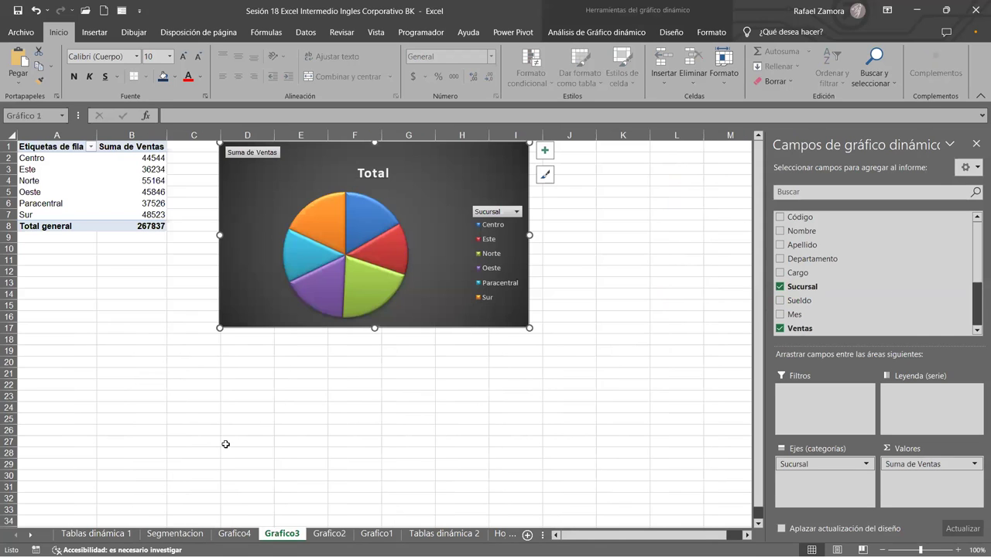
pyautogui.click(192, 531)
pyautogui.hotkey('ctrl', 'v')
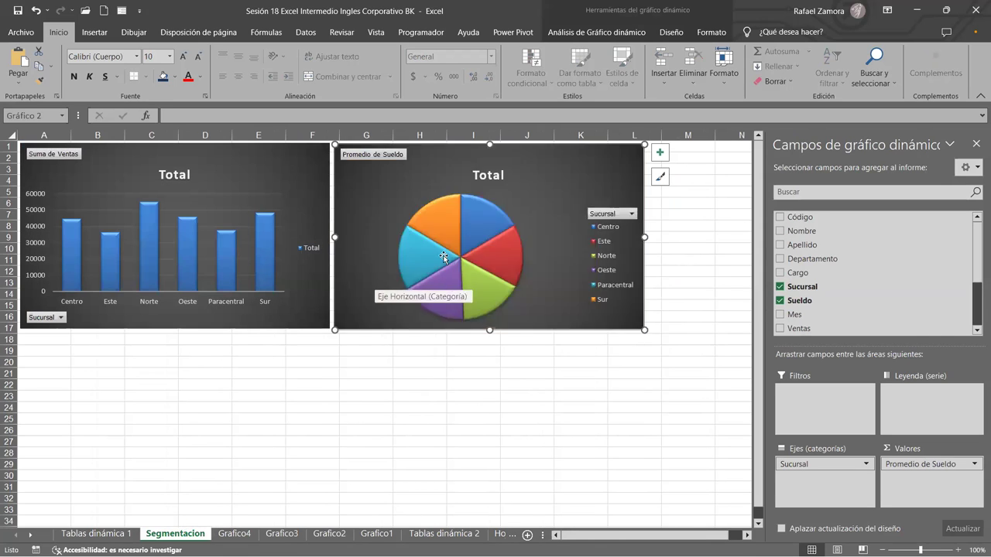
pyautogui.moveTo(524, 159)
pyautogui.mouseDown()
pyautogui.moveTo(288, 399)
pyautogui.moveTo(537, 180)
pyautogui.mouseUp()
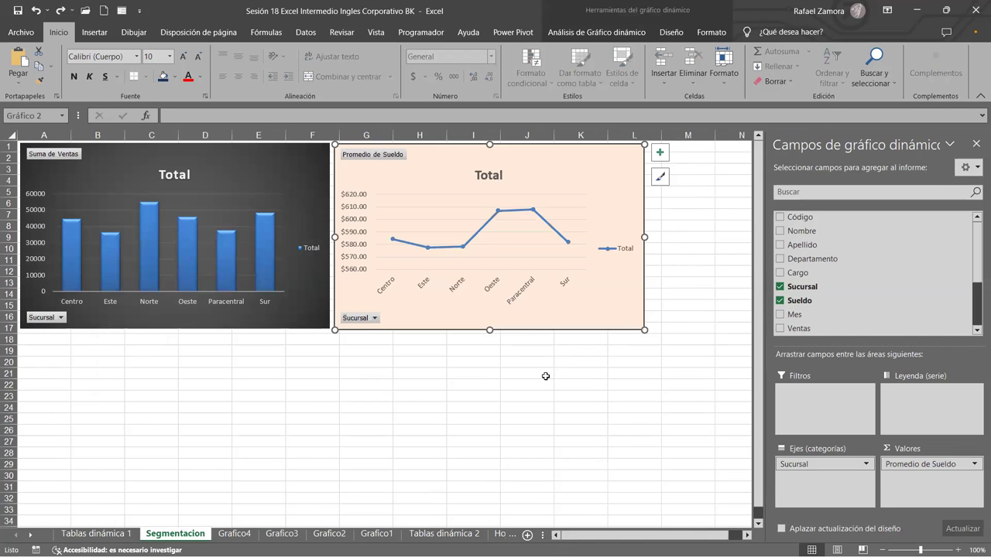
pyautogui.click(537, 419)
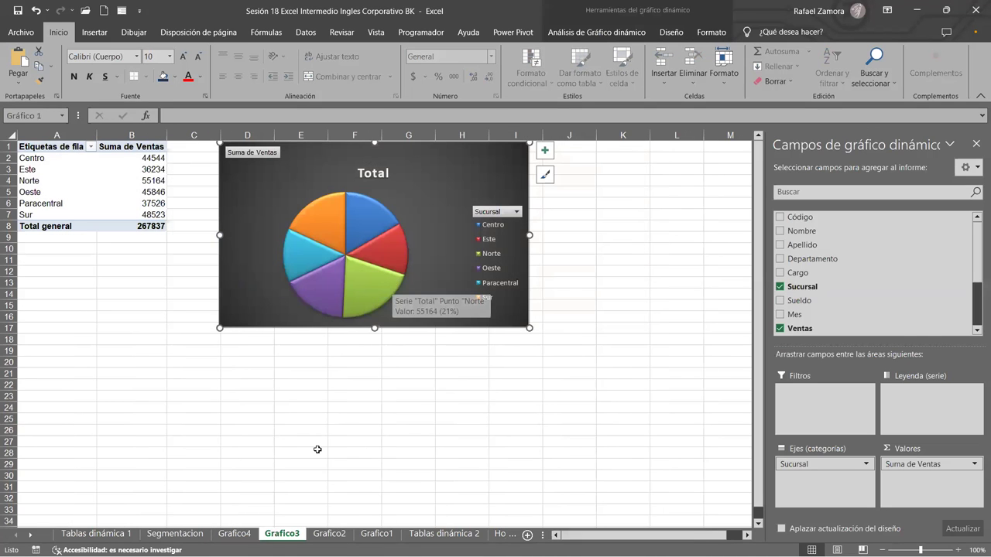
pyautogui.hotkey('ctrl', 'v')
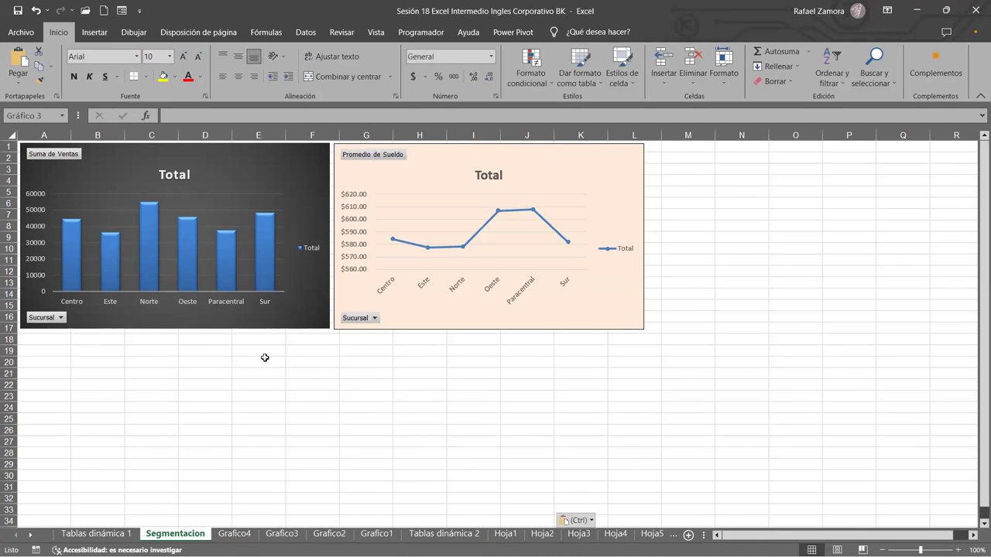
pyautogui.moveTo(295, 351); pyautogui.dragTo(85, 328)
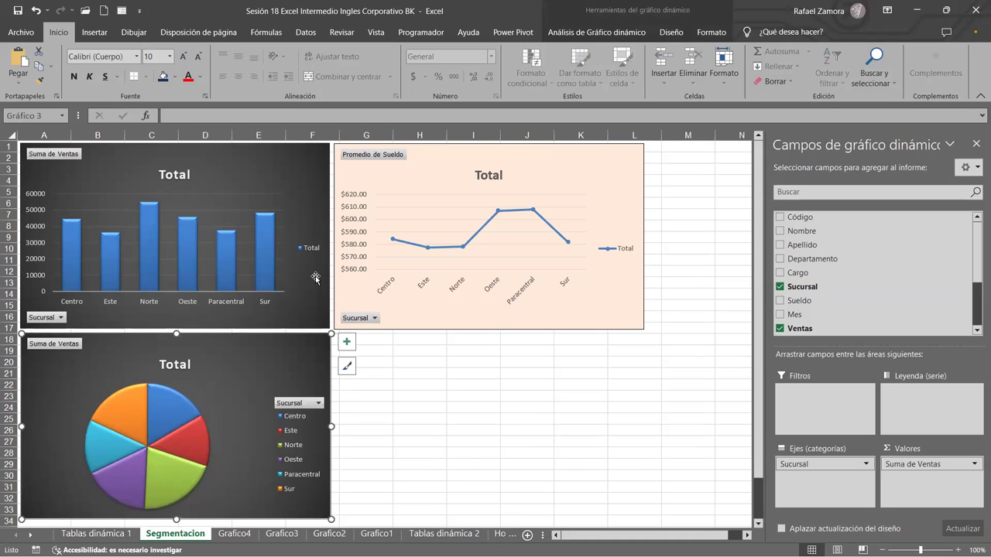
pyautogui.hotkey('ctrl', 'pagedown')
pyautogui.hotkey('ctrl', 'shift', 'pageup')
# Step: Paste the 3D stacked Sueldo-by-Cargo chart onto Segmentacion, beneath the line chart
pyautogui.click(179, 538)
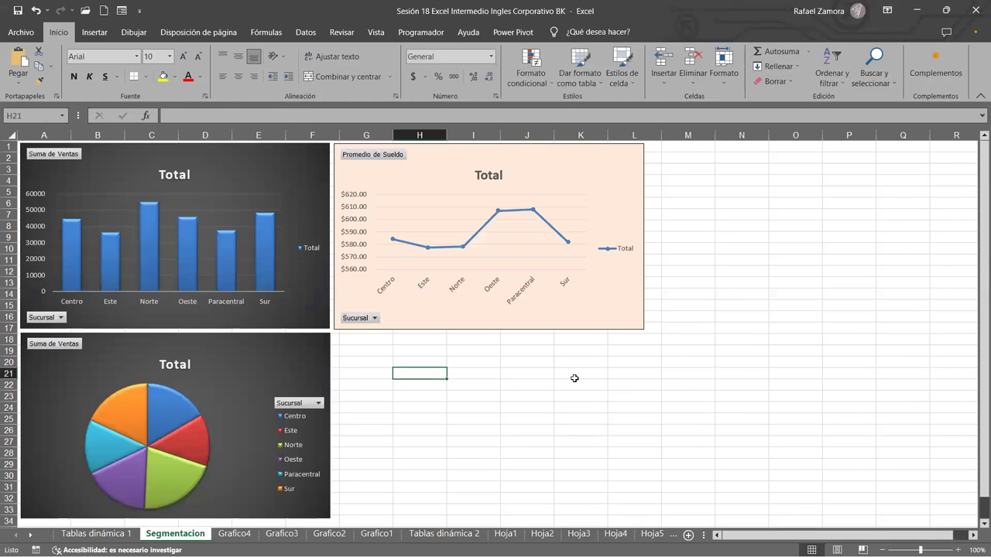
pyautogui.hotkey('ctrl', 'v')
pyautogui.moveTo(522, 346); pyautogui.dragTo(507, 339)
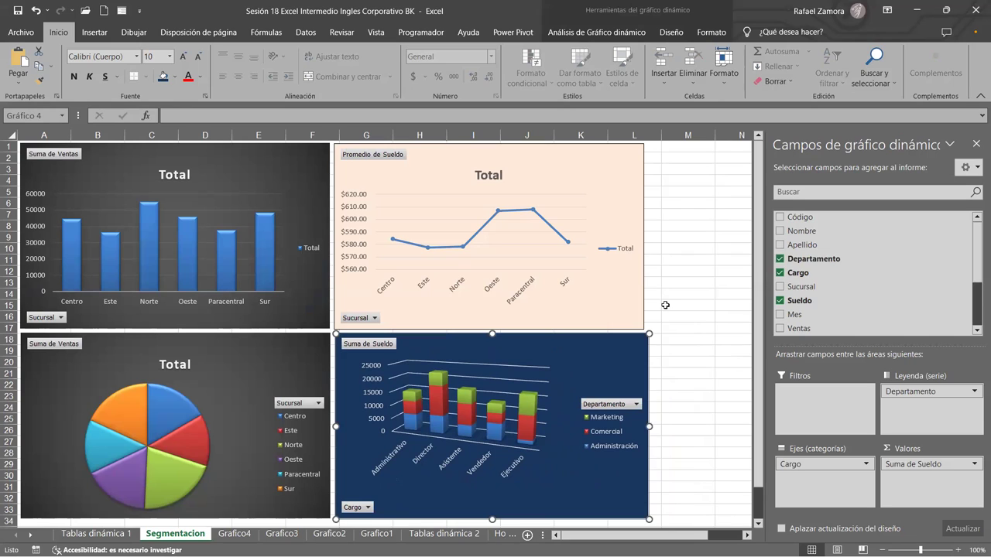
pyautogui.press('Tab')
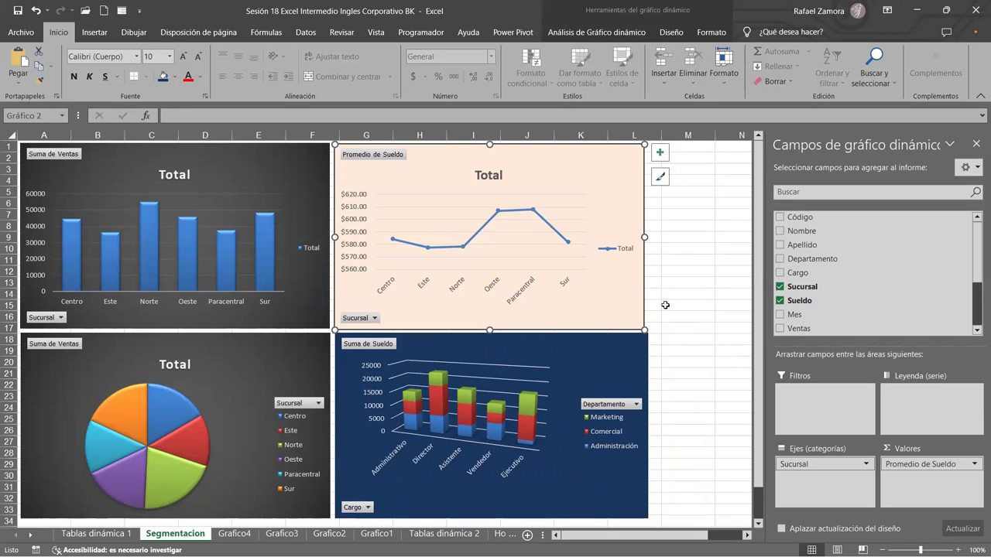
pyautogui.click(704, 326)
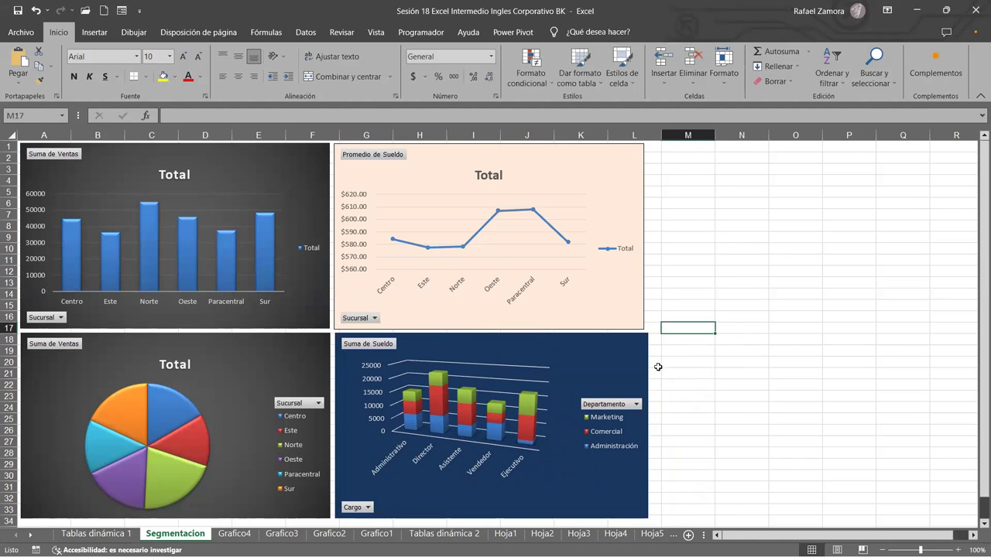
# Step: Make the 3D column chart slightly narrower to line it up with the grid
pyautogui.click(304, 346)
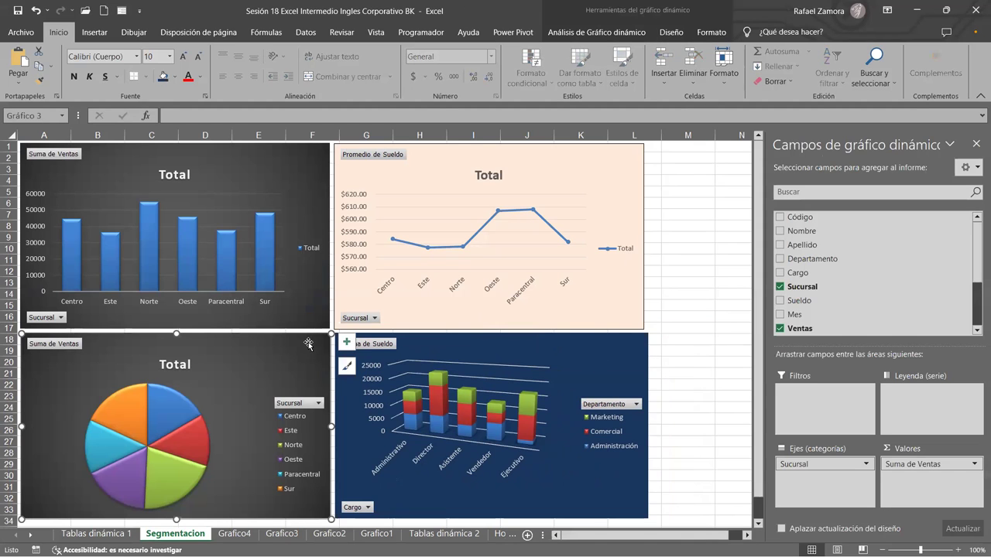
pyautogui.click(654, 358)
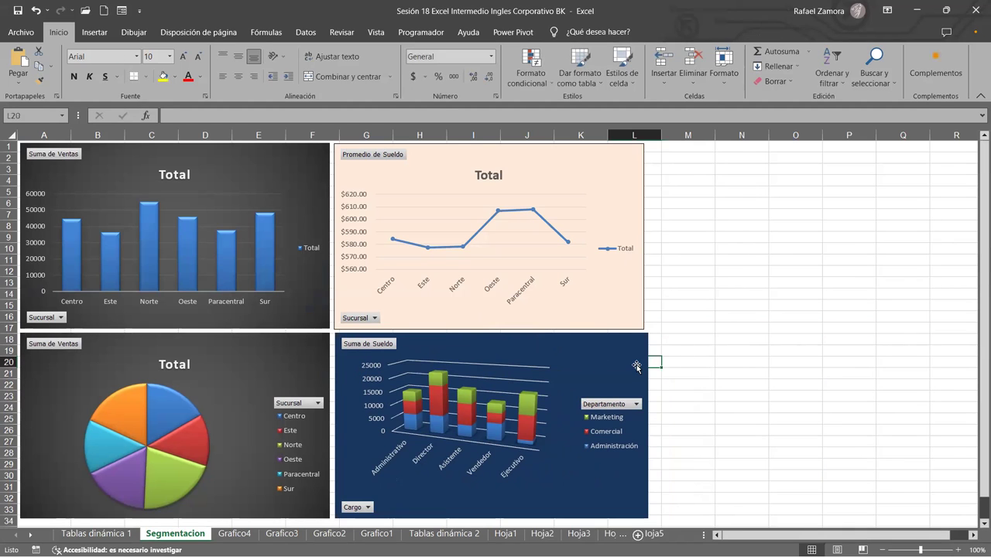
pyautogui.click(639, 363)
pyautogui.click(673, 362)
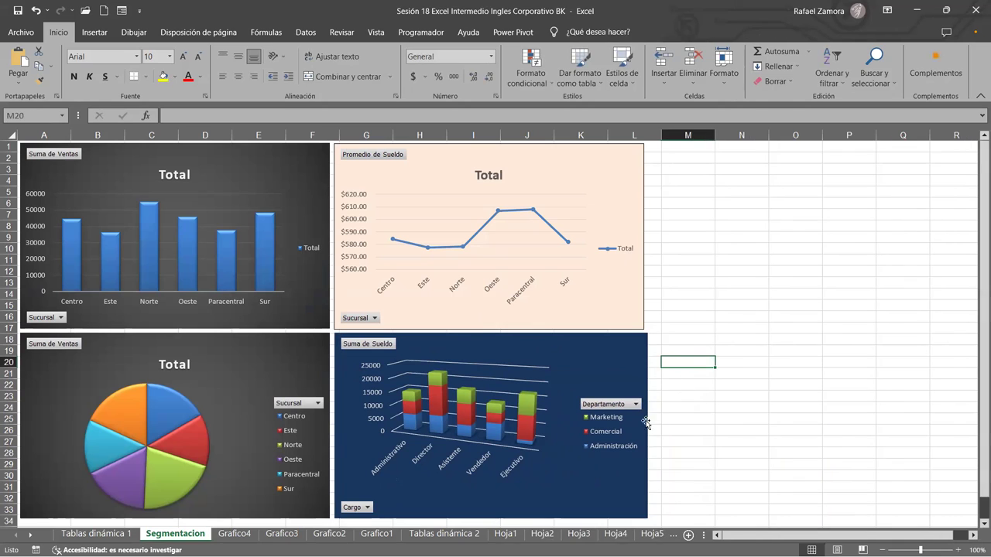
pyautogui.click(651, 423)
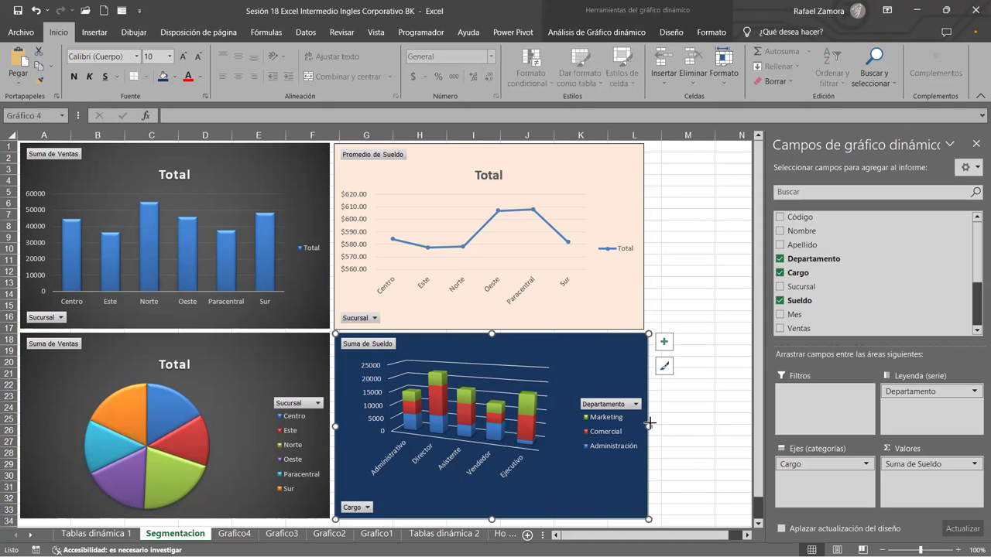
pyautogui.moveTo(651, 423); pyautogui.dragTo(647, 423)
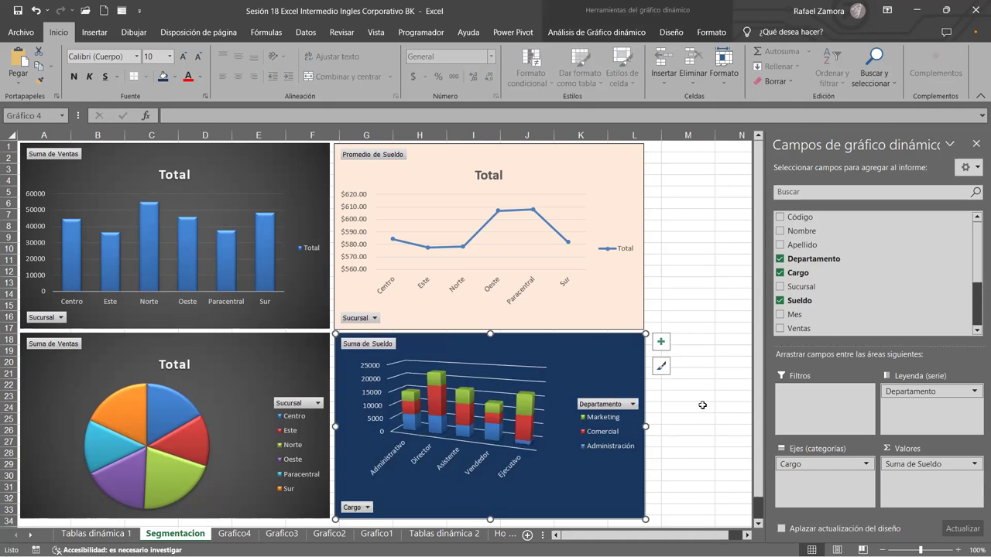
pyautogui.click(702, 405)
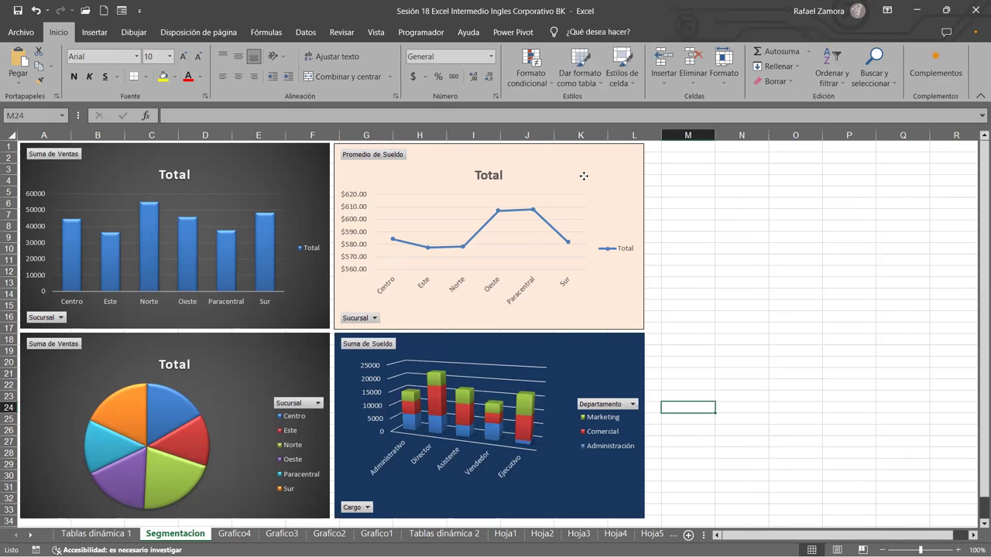
# Step: Nudge the Promedio de Sueldo line chart slightly left and the pie chart slightly up
pyautogui.moveTo(583, 176); pyautogui.dragTo(583, 175)
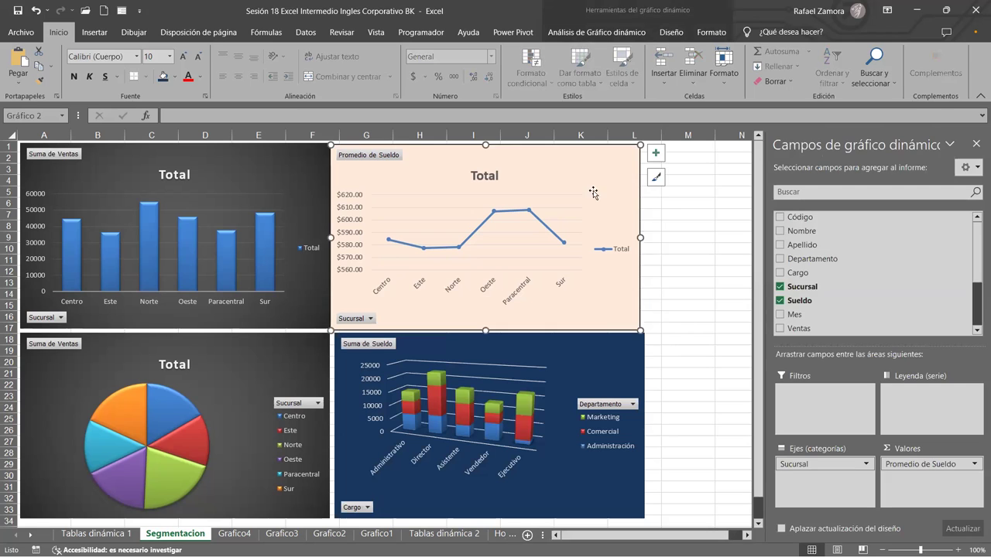
pyautogui.click(694, 267)
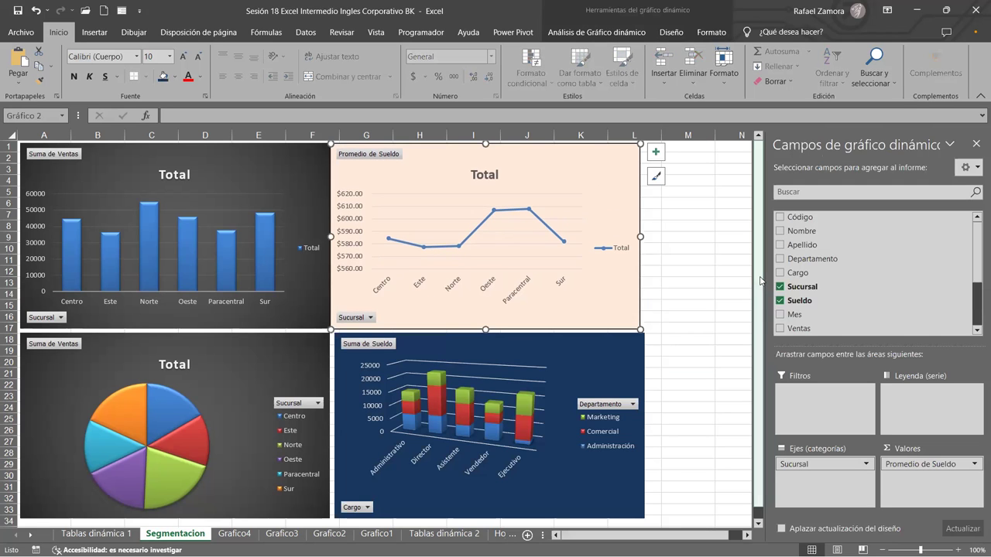
pyautogui.click(675, 283)
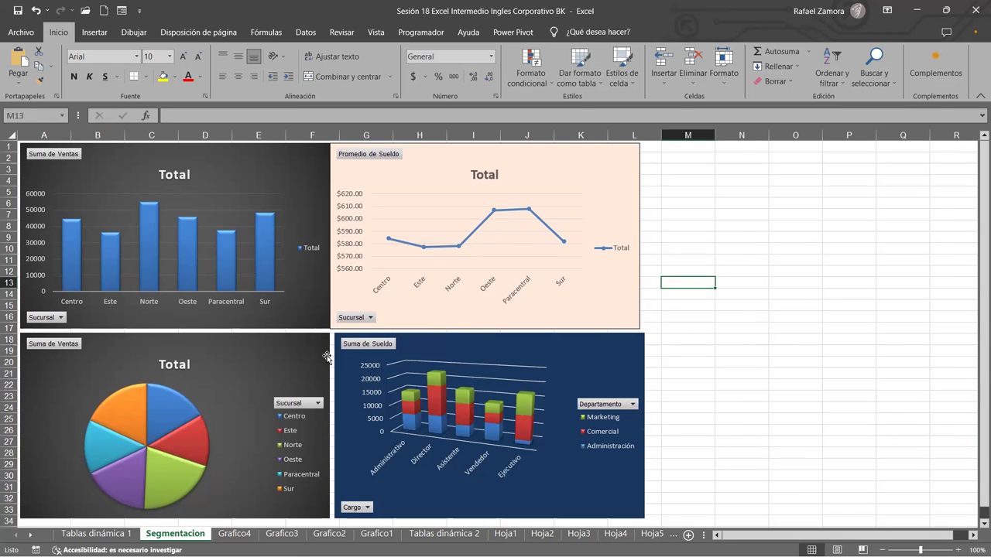
pyautogui.moveTo(327, 357); pyautogui.dragTo(327, 353)
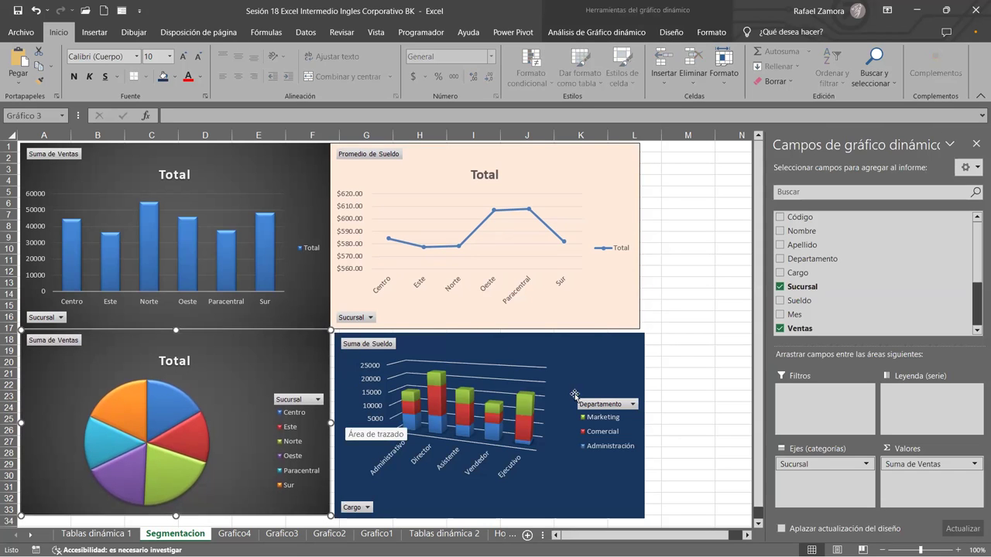
pyautogui.click(714, 350)
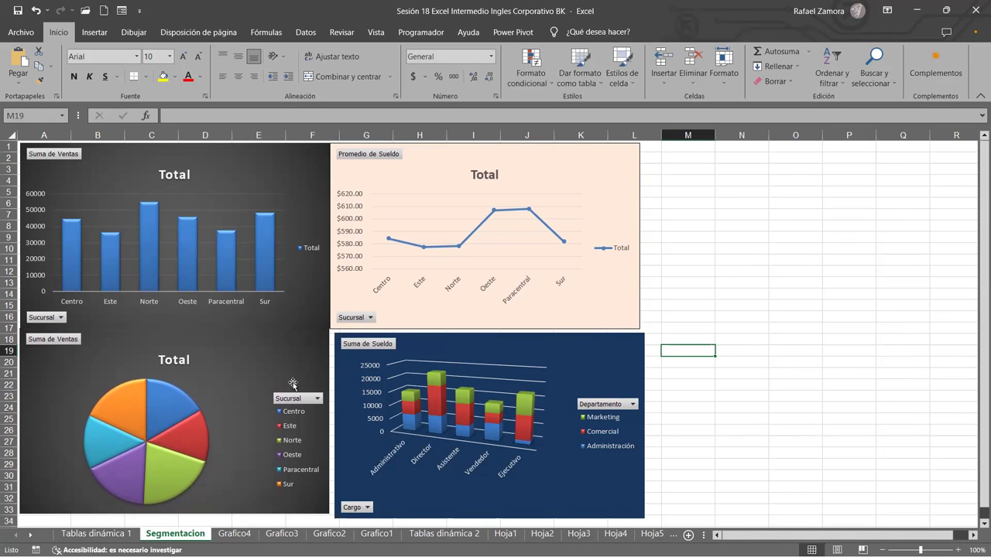
pyautogui.click(319, 365)
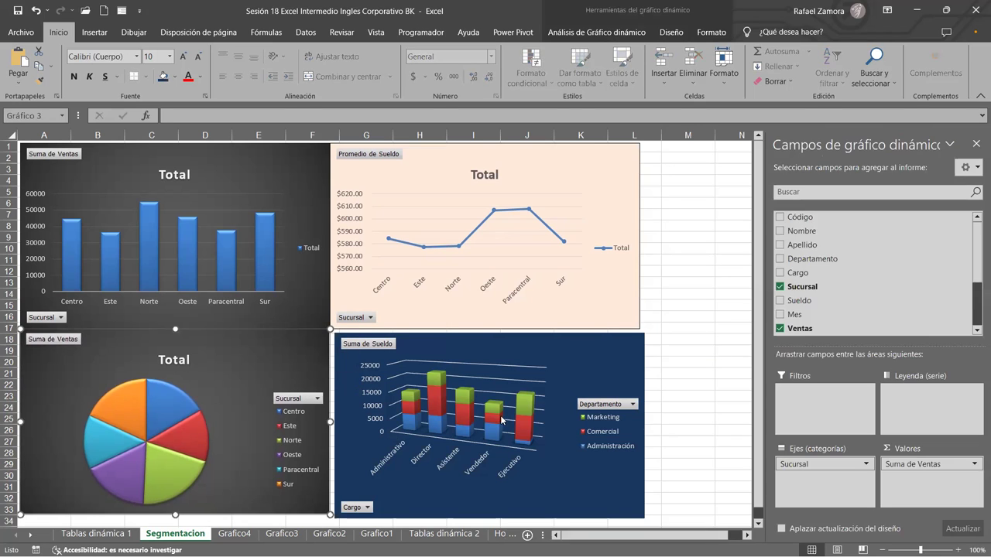
pyautogui.click(680, 364)
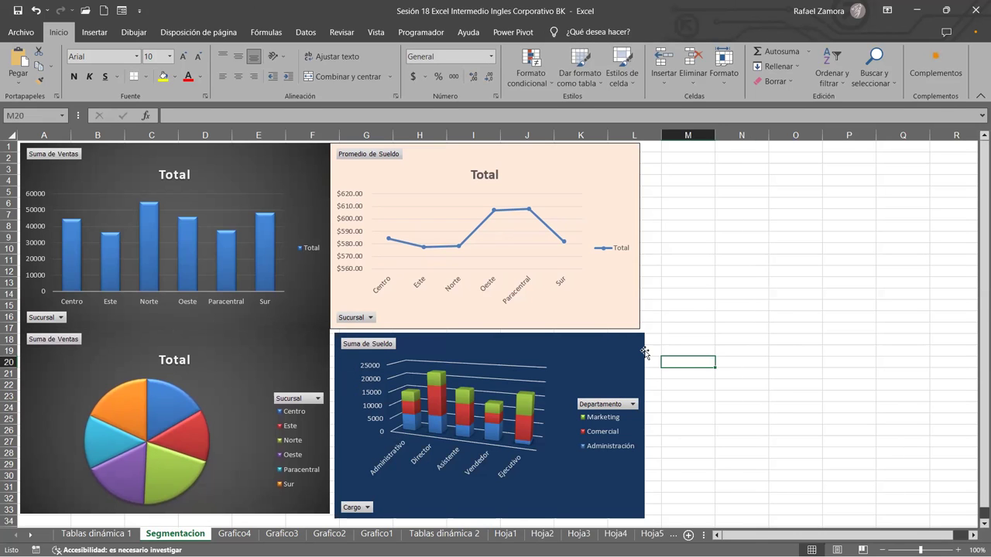
# Step: Nudge the Suma de Sueldo 3D column chart slightly left
pyautogui.click(644, 352)
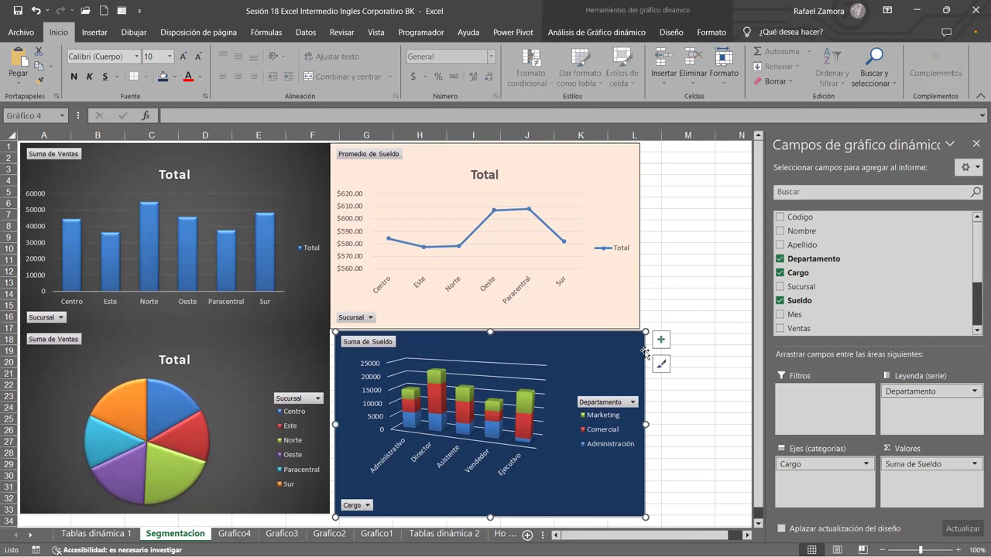
pyautogui.moveTo(644, 352); pyautogui.dragTo(640, 352)
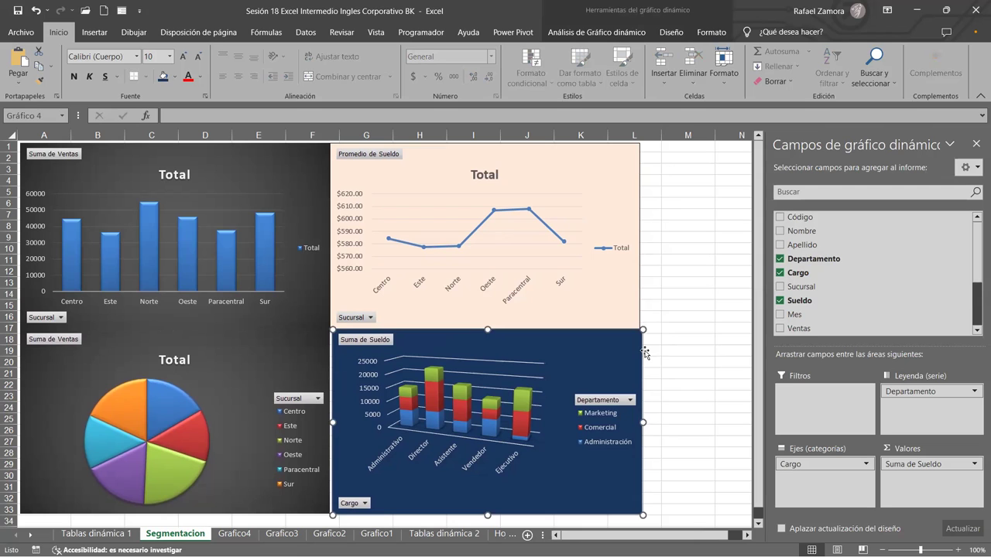
pyautogui.click(691, 376)
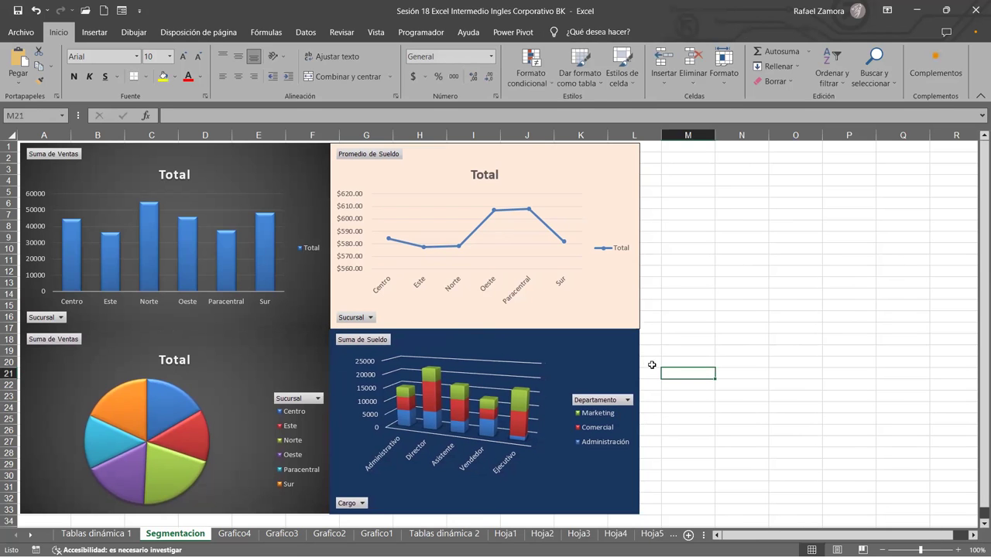
pyautogui.click(636, 361)
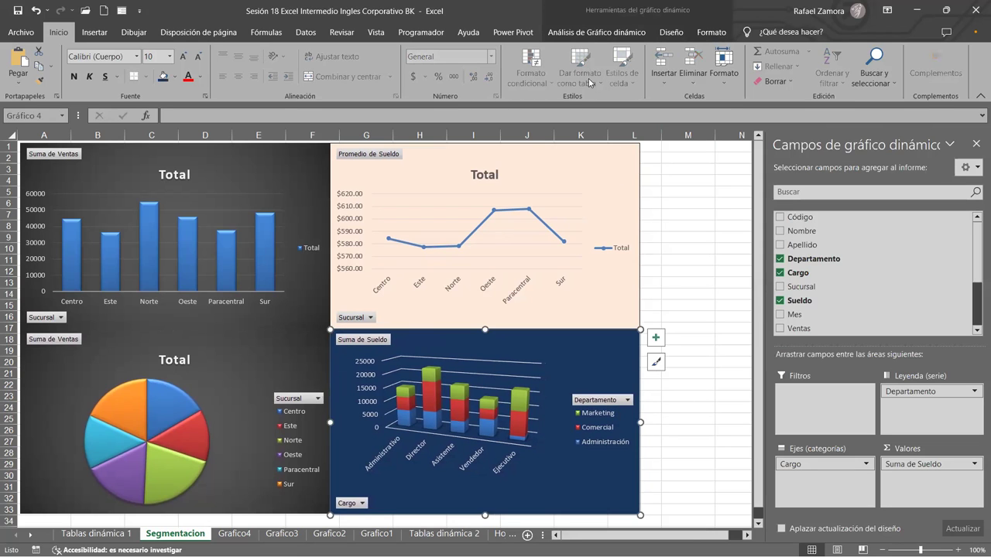
pyautogui.click(712, 32)
# Step: Give the Suma de Sueldo 3D column chart a white shape outline
pyautogui.click(671, 32)
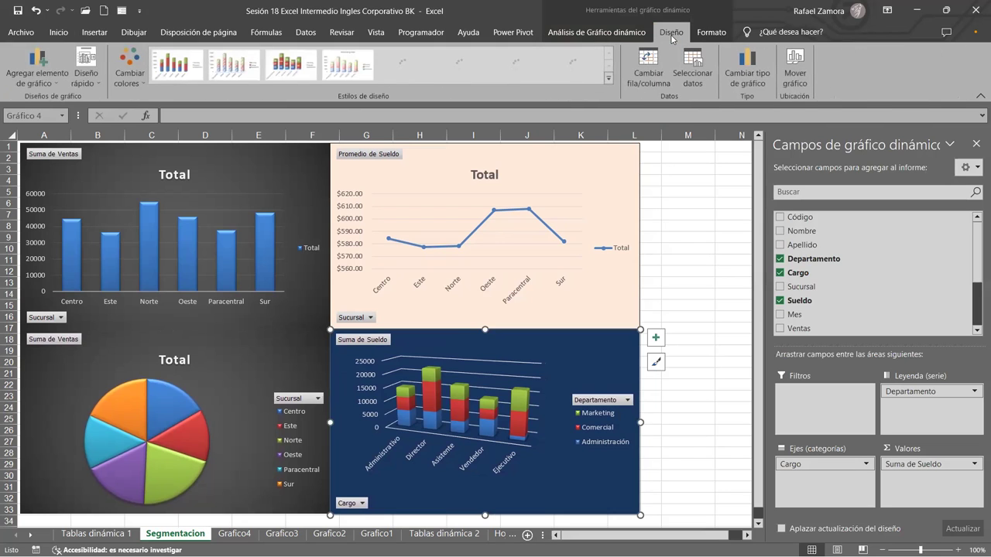
pyautogui.click(713, 32)
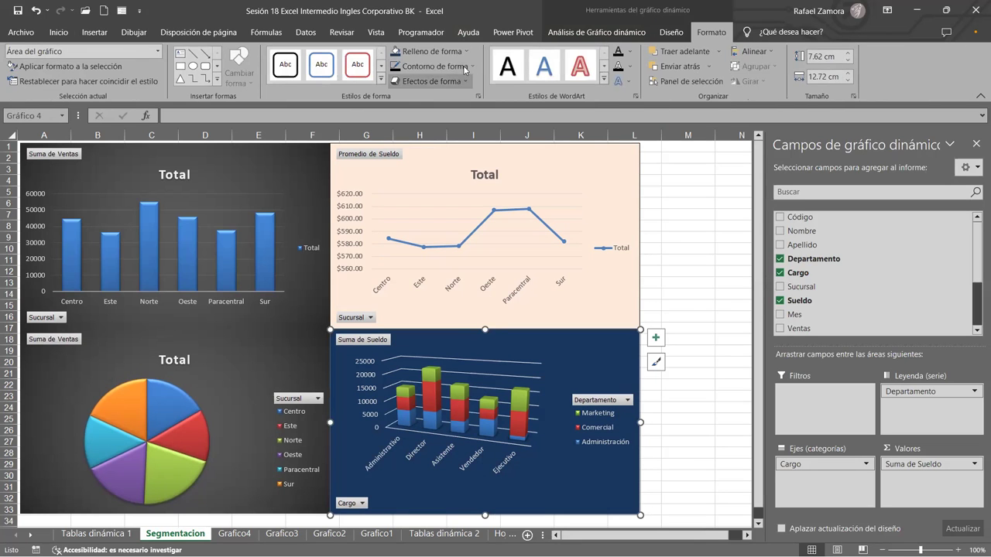
pyautogui.click(471, 67)
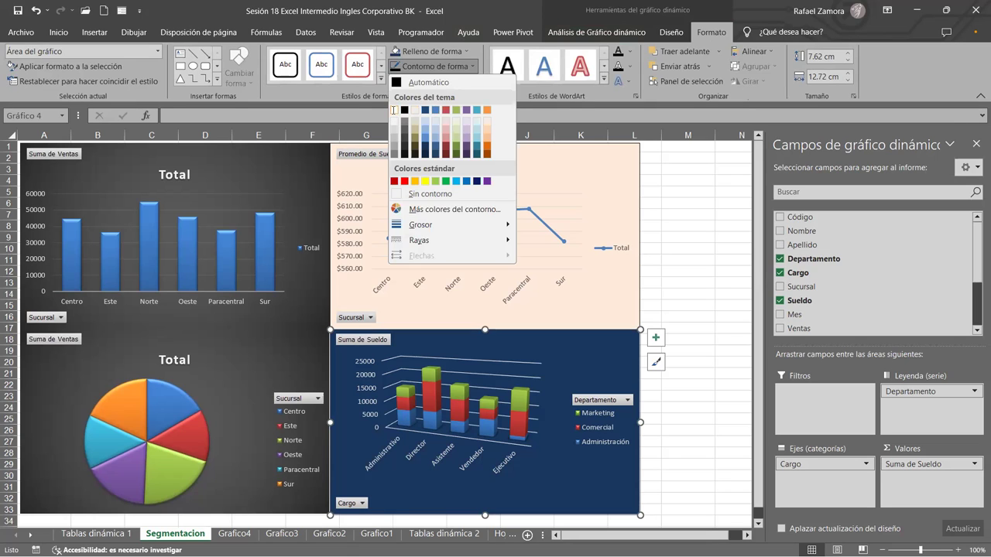
pyautogui.click(393, 110)
# Step: Review the Suma de Ventas column chart's outline colours without changing them
pyautogui.click(325, 314)
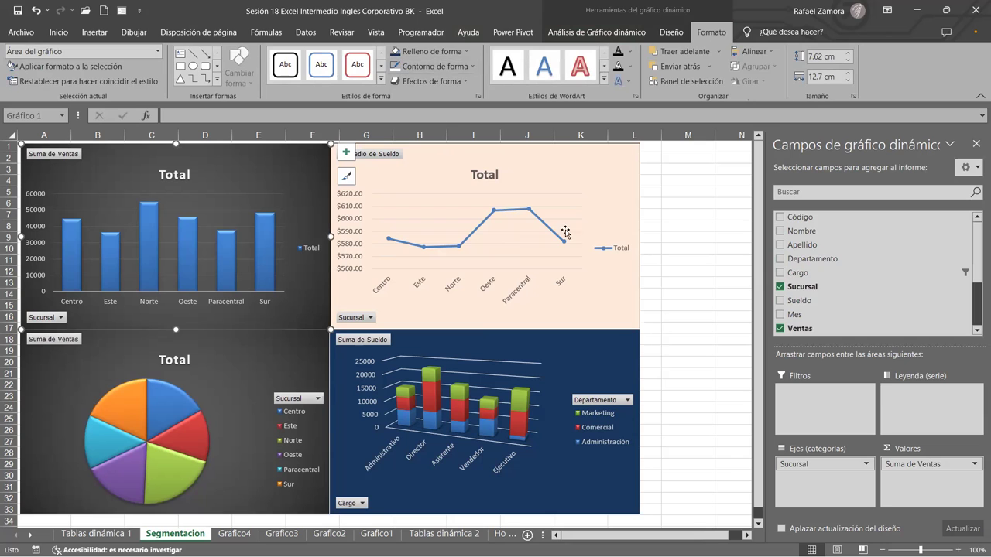
pyautogui.click(667, 270)
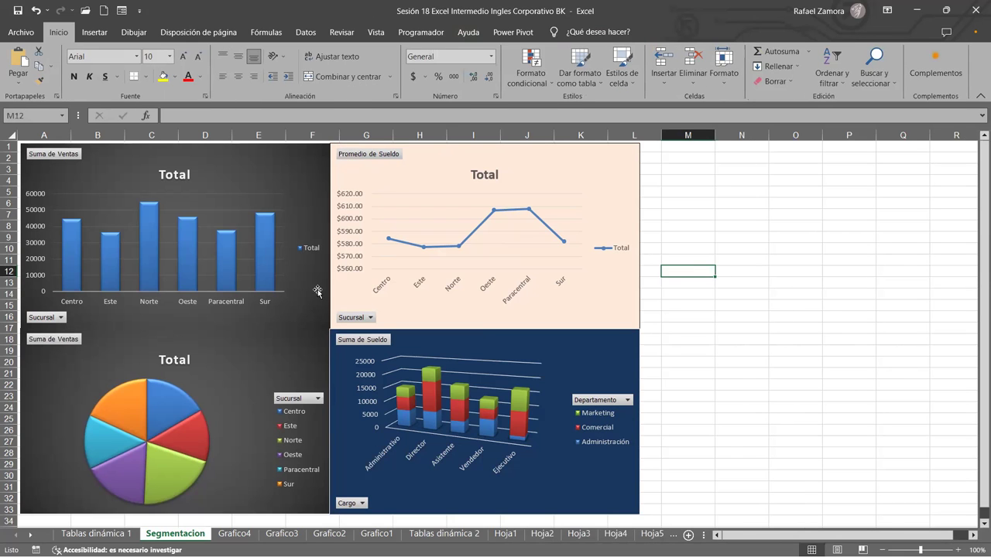
pyautogui.click(318, 296)
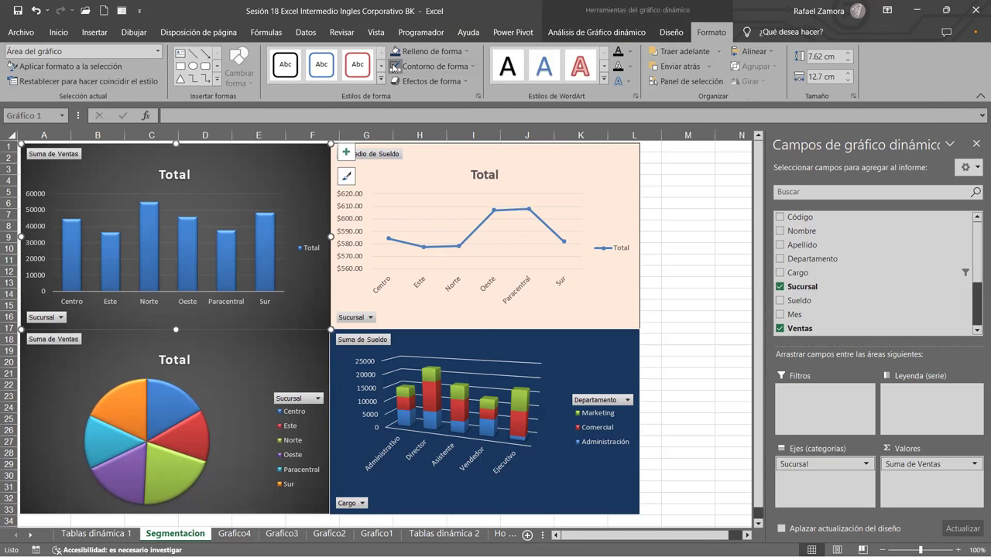
pyautogui.click(434, 67)
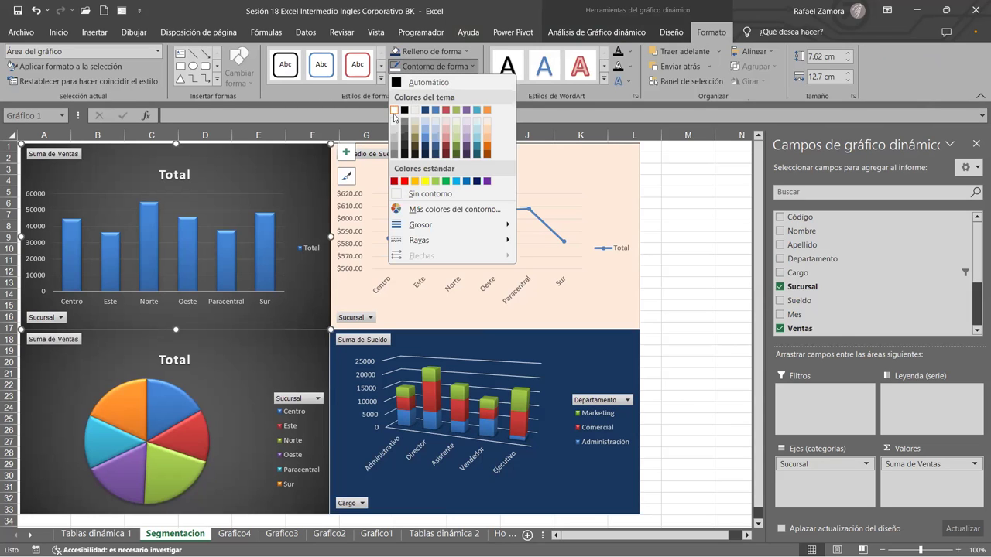
pyautogui.click(306, 362)
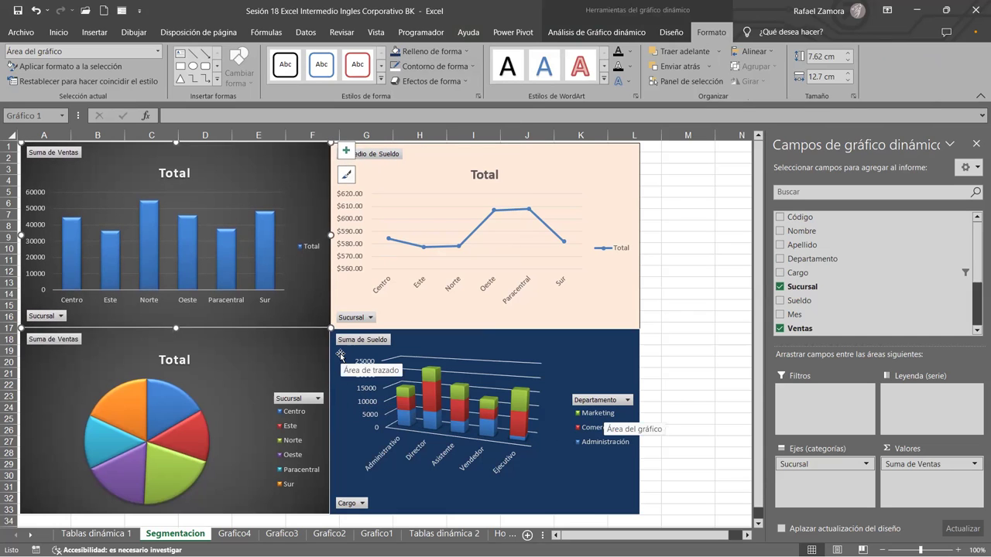
pyautogui.press('Escape')
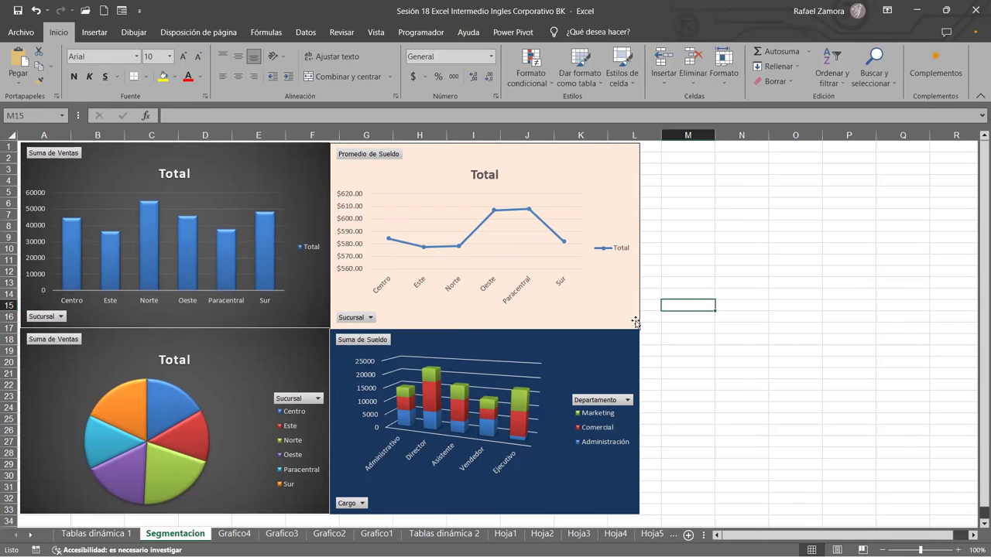
# Step: Open and dismiss the style options on the Suma de Sueldo 3D chart
pyautogui.click(638, 357)
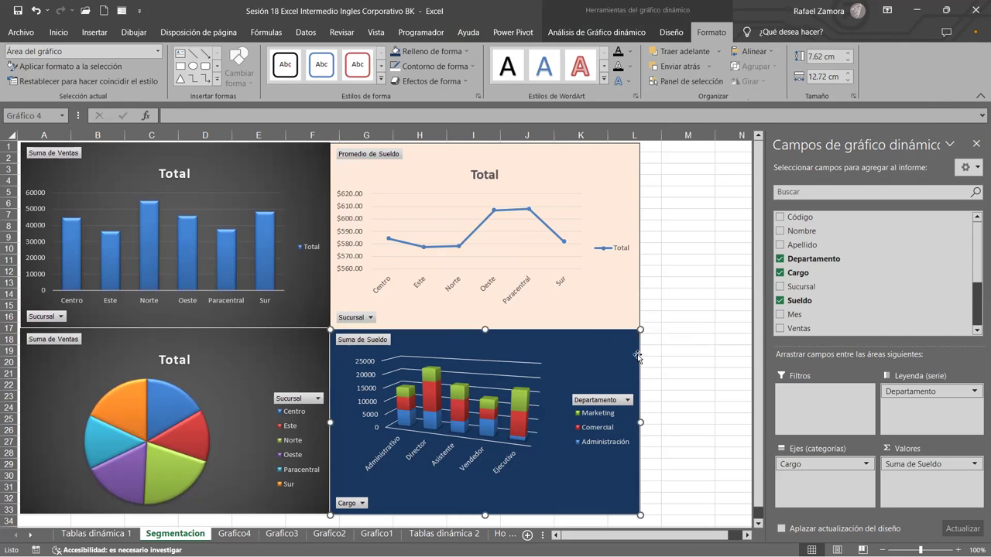
pyautogui.click(655, 360)
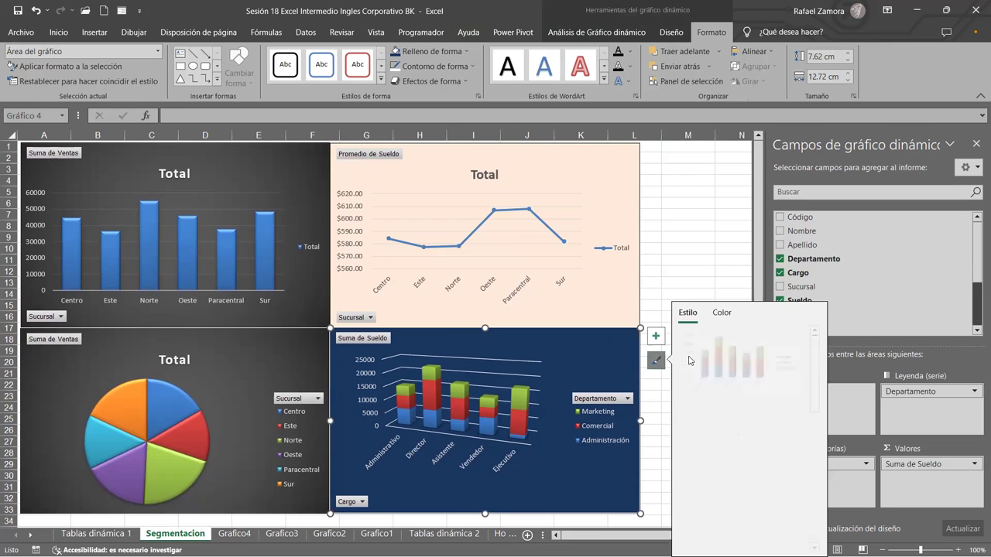
pyautogui.click(684, 280)
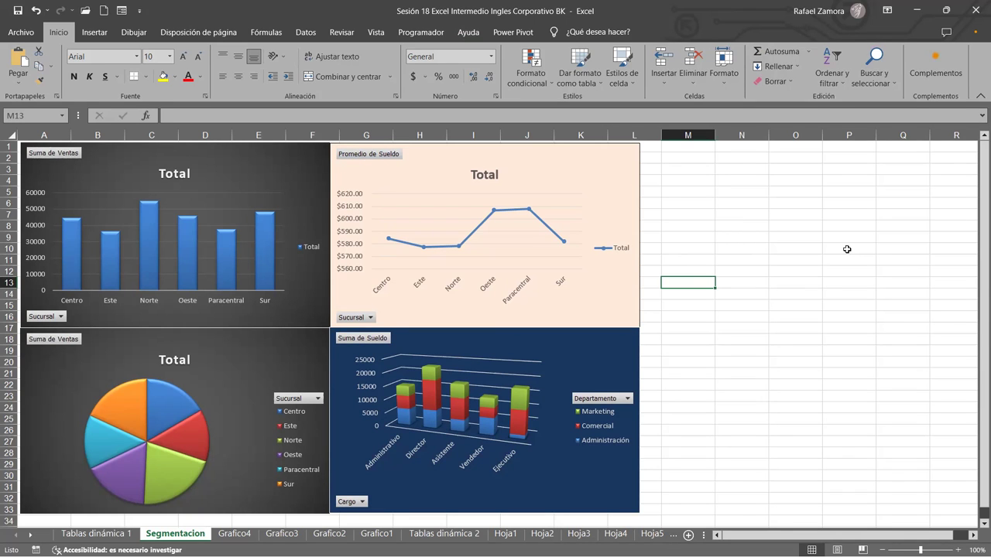
# Step: Select each chart in turn, ending on the pie chart, and narrow the field list pane
pyautogui.click(602, 199)
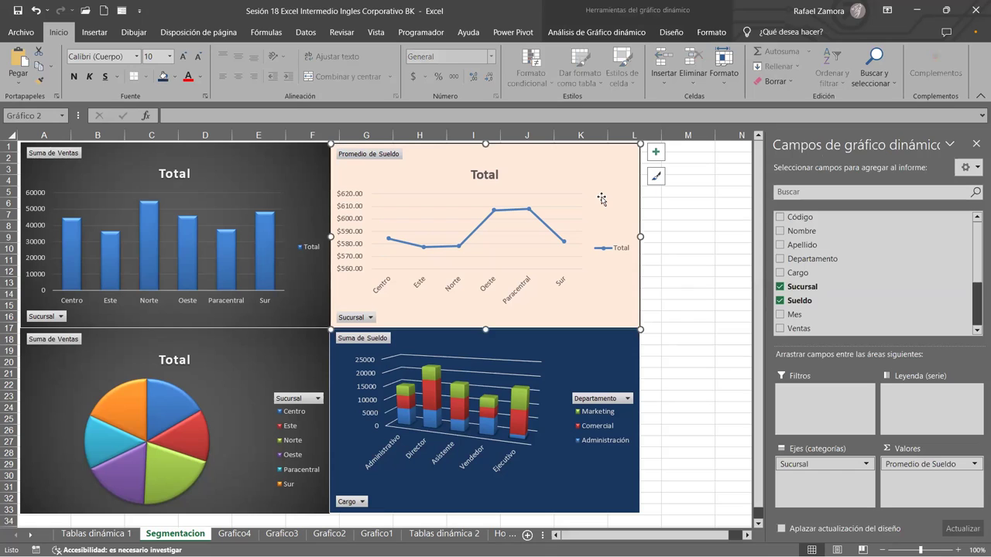
pyautogui.click(328, 180)
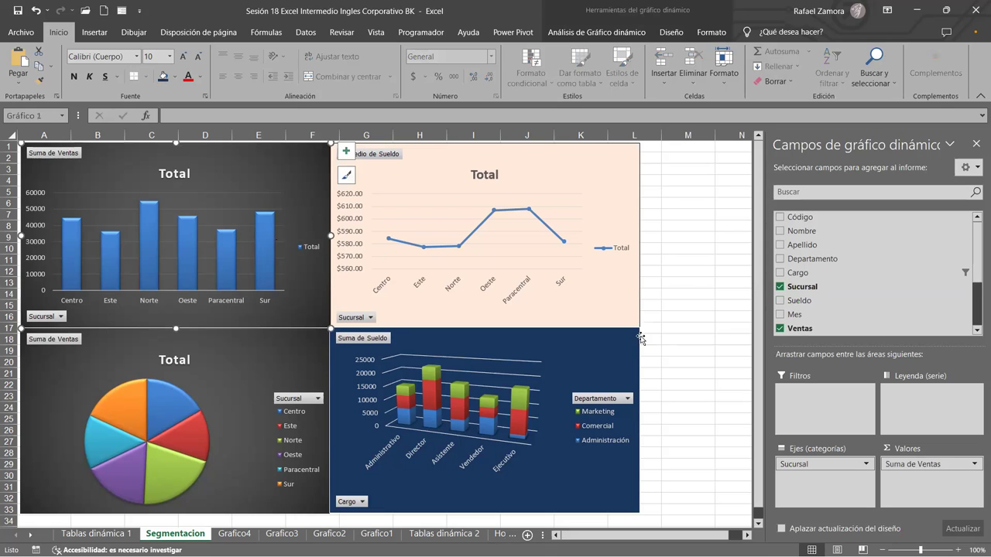
pyautogui.click(340, 346)
pyautogui.click(289, 348)
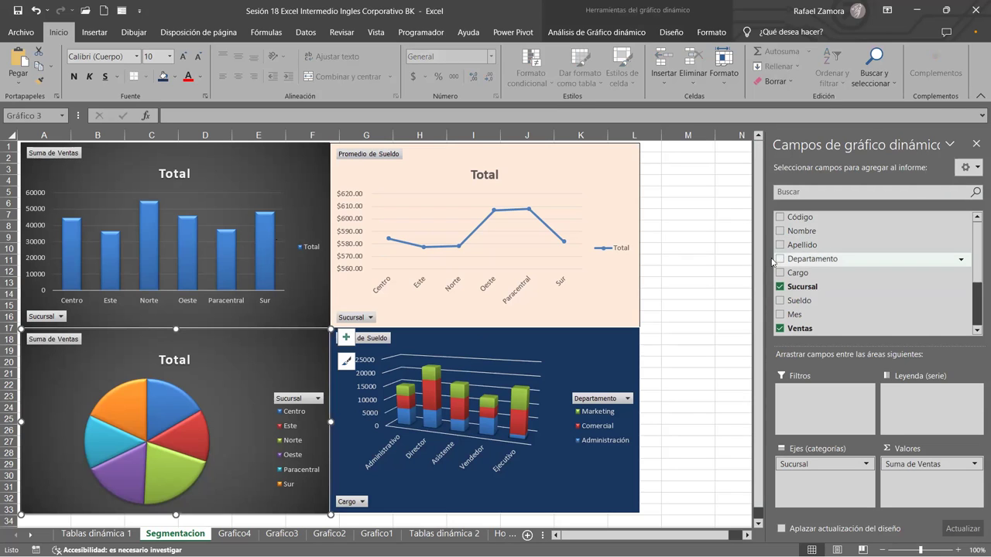
pyautogui.moveTo(765, 259); pyautogui.dragTo(800, 255)
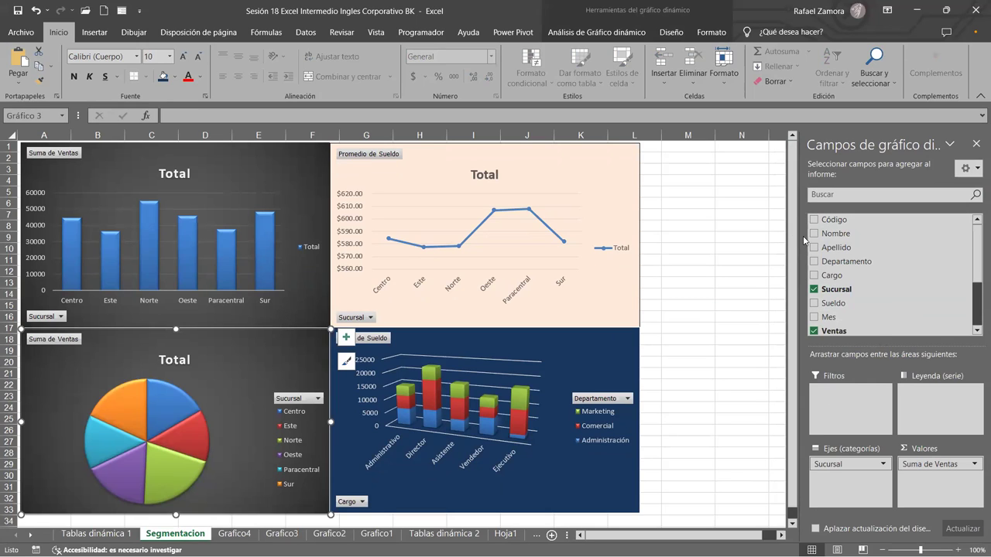
# Step: Try each Fields pane layout, ending with 'Sección de campos y sección de áreas apiladas'
pyautogui.click(974, 168)
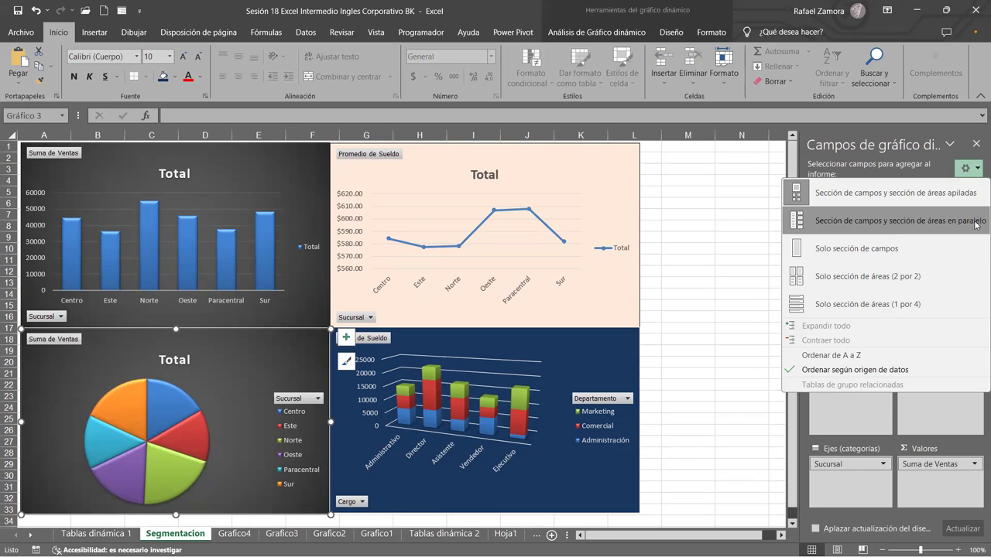
pyautogui.click(937, 226)
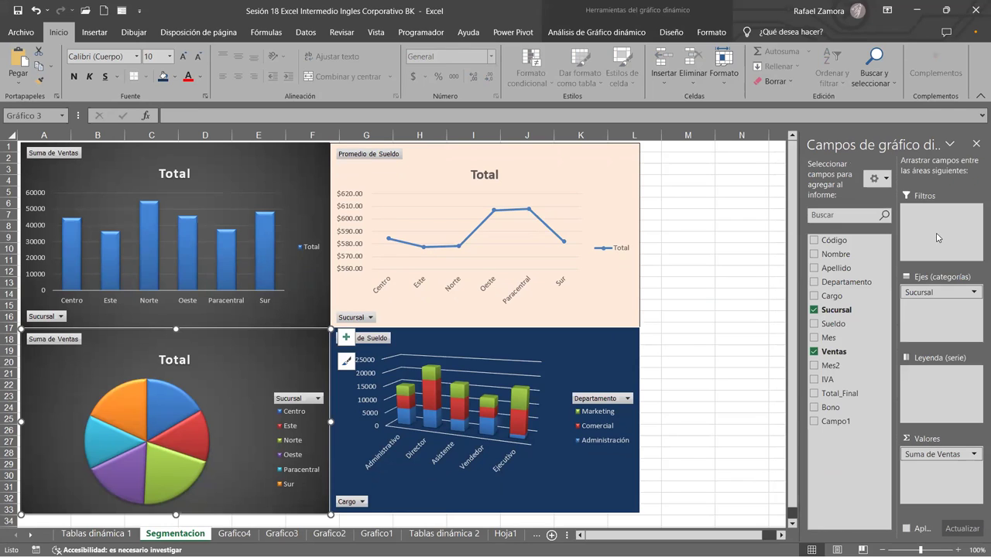
pyautogui.click(950, 144)
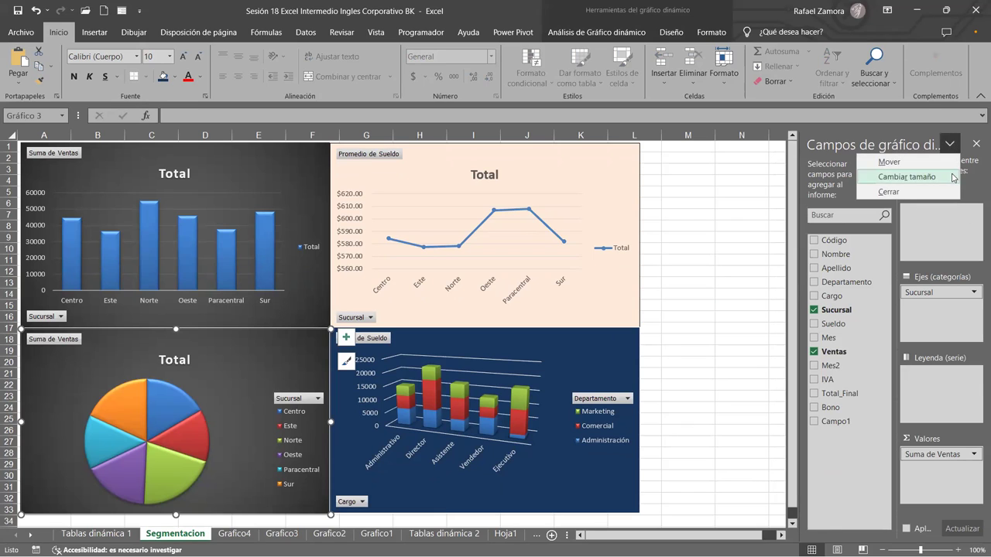
pyautogui.click(968, 192)
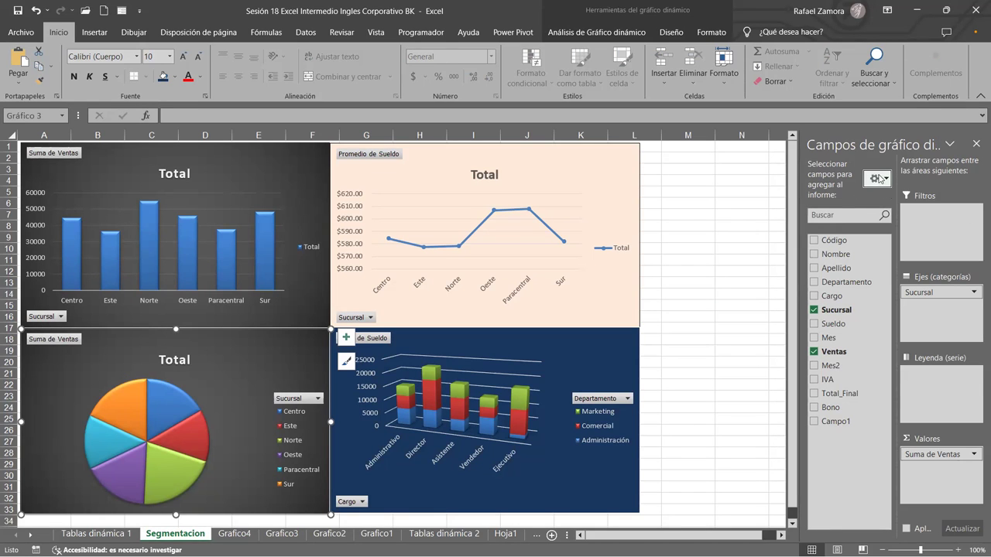
pyautogui.click(886, 180)
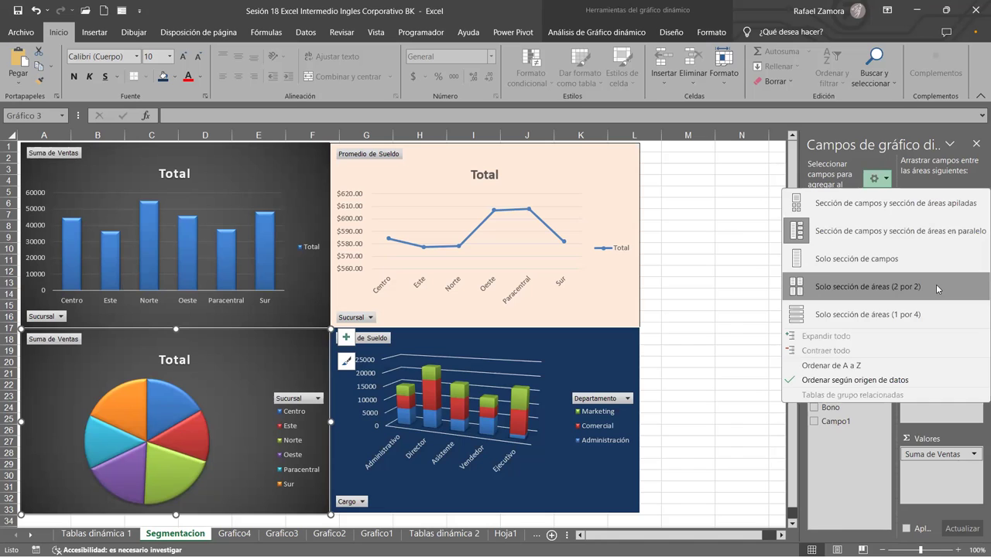
pyautogui.click(941, 281)
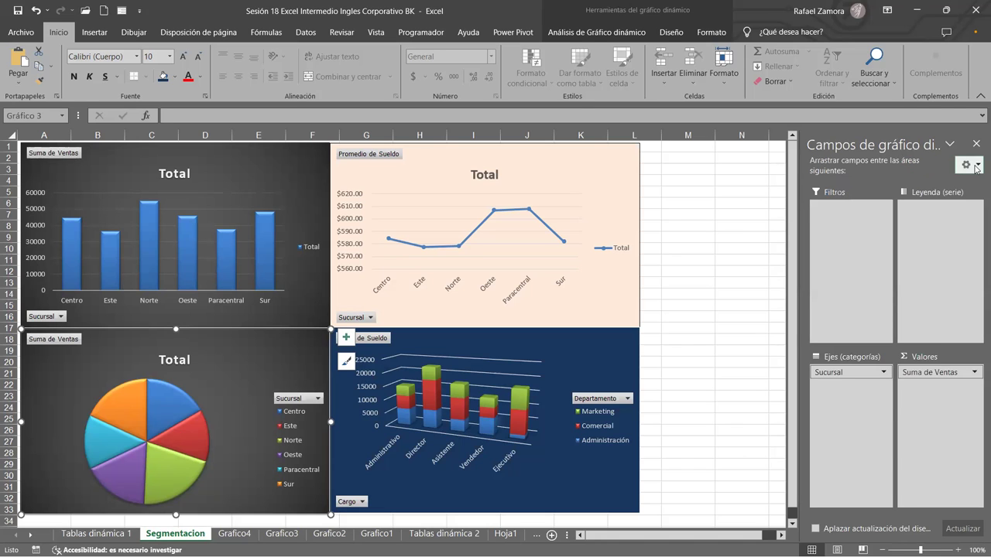
pyautogui.click(976, 169)
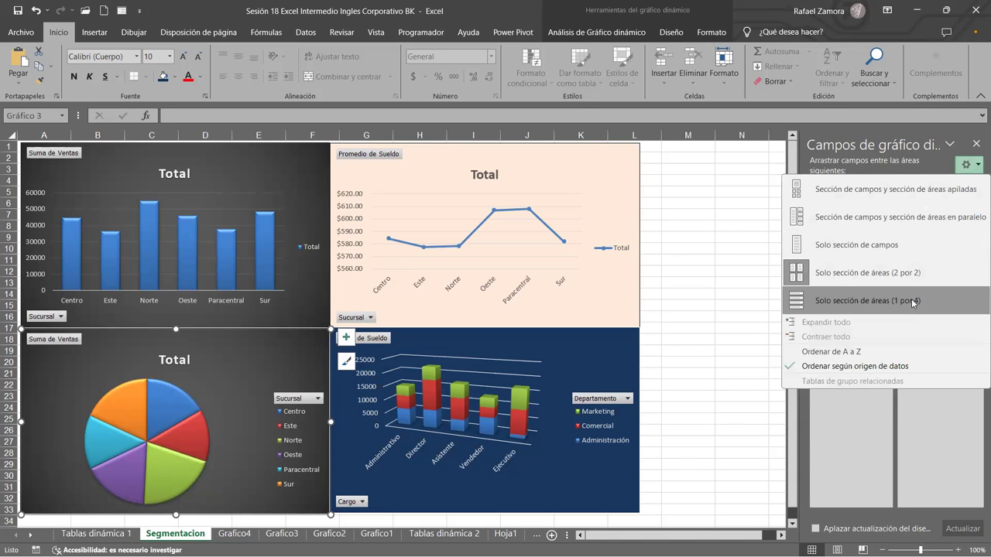
pyautogui.click(914, 310)
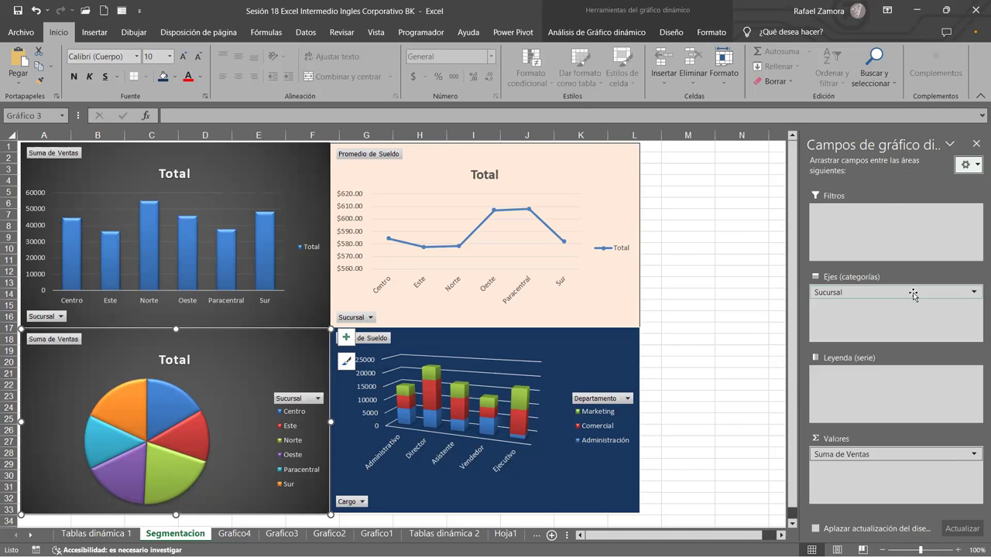
pyautogui.click(974, 164)
pyautogui.click(910, 206)
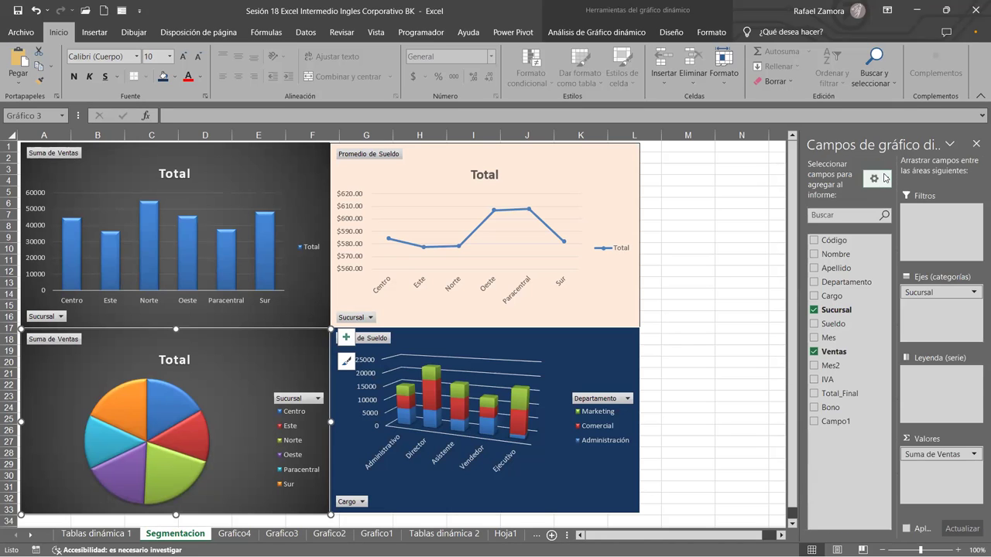
pyautogui.click(883, 179)
pyautogui.click(874, 205)
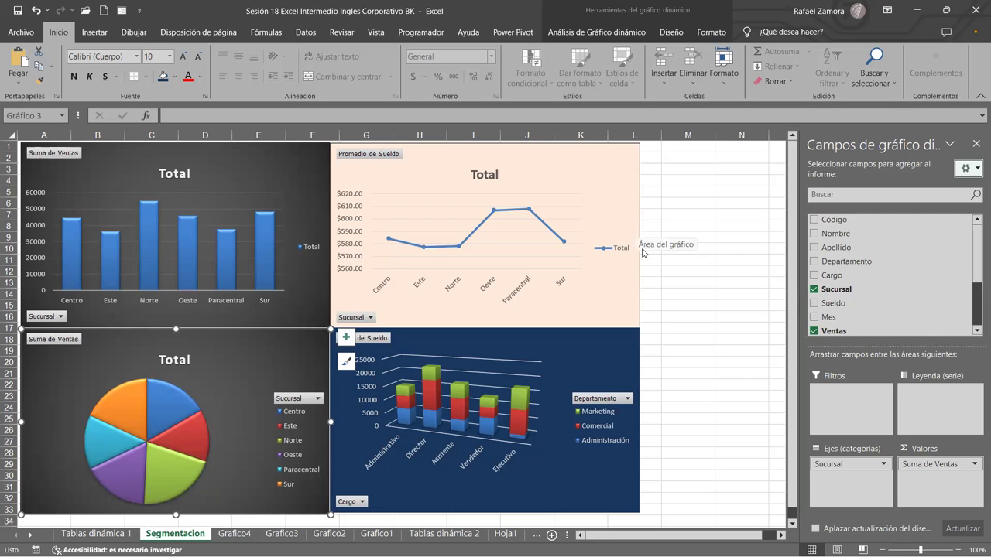
# Step: Drag Cargo into Leyenda (serie) for the top-left Suma de Ventas chart
pyautogui.click(621, 354)
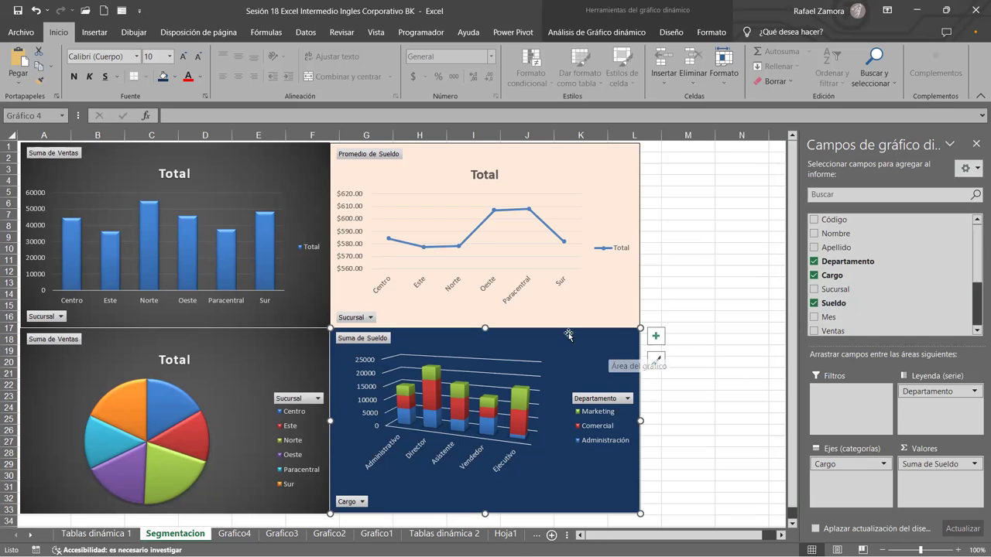
pyautogui.click(298, 191)
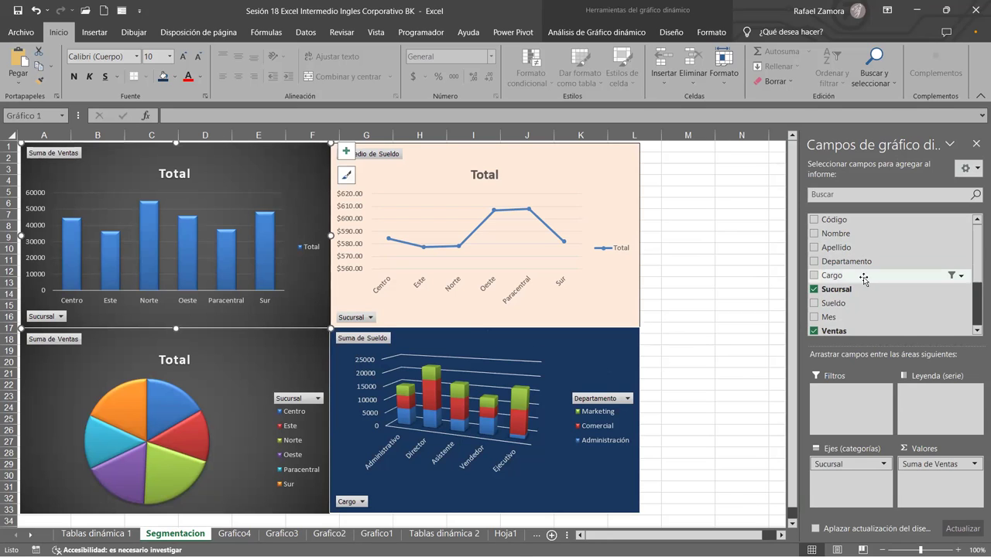
pyautogui.scroll(-1, 890, 278)
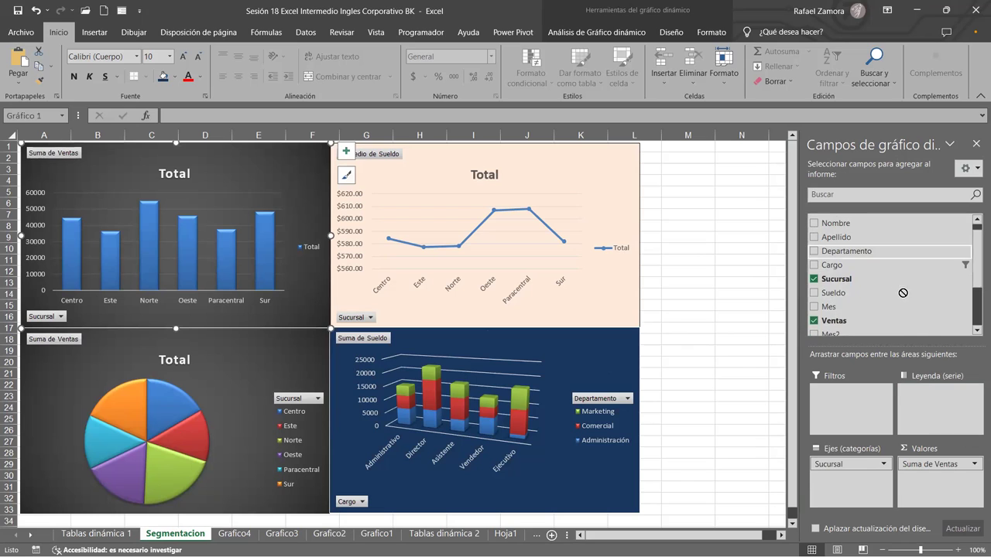
pyautogui.moveTo(834, 264); pyautogui.dragTo(950, 402)
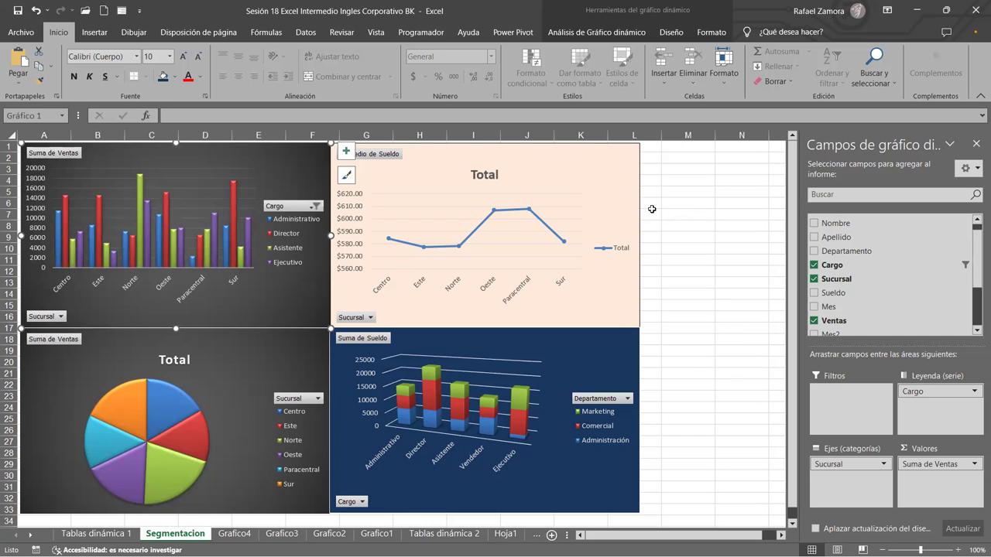
pyautogui.click(634, 188)
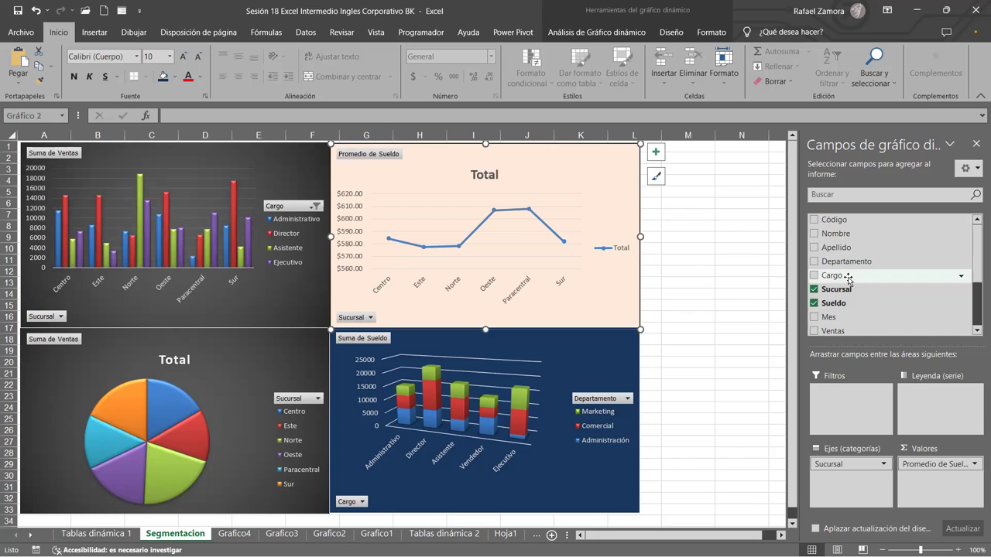
# Step: Add Cargo to the Leyenda (serie) area so Promedio de Sueldo plots one line per Cargo
pyautogui.moveTo(848, 279); pyautogui.dragTo(950, 403)
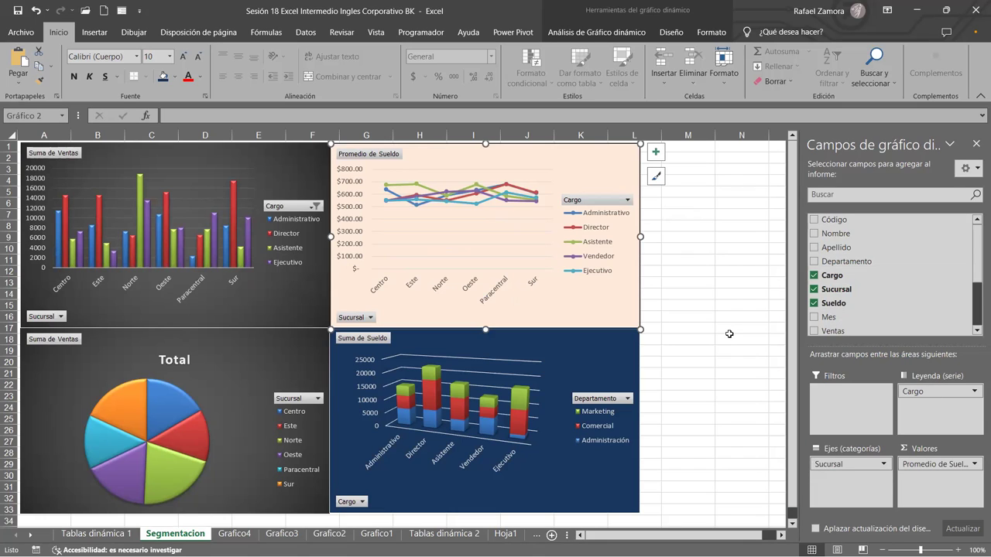
pyautogui.click(368, 536)
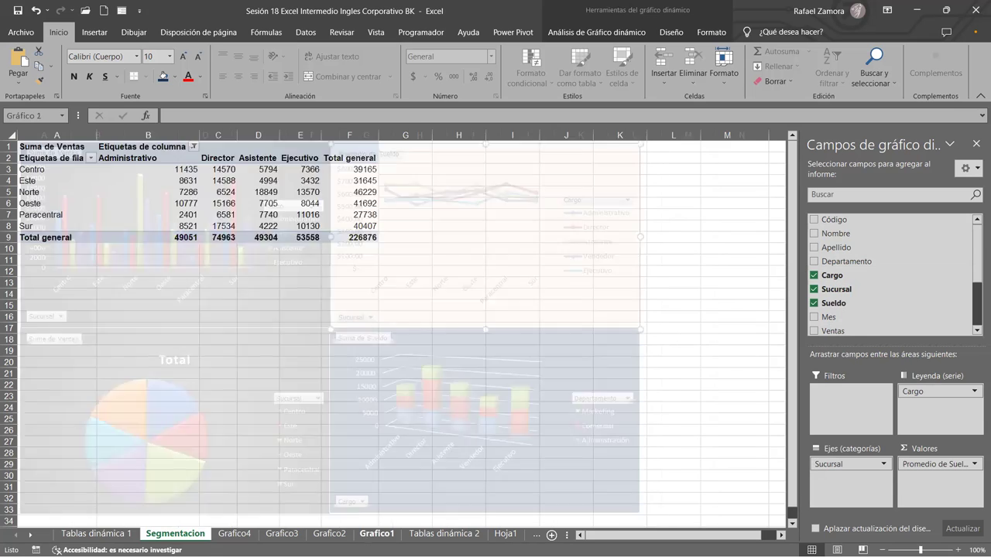
pyautogui.click(337, 537)
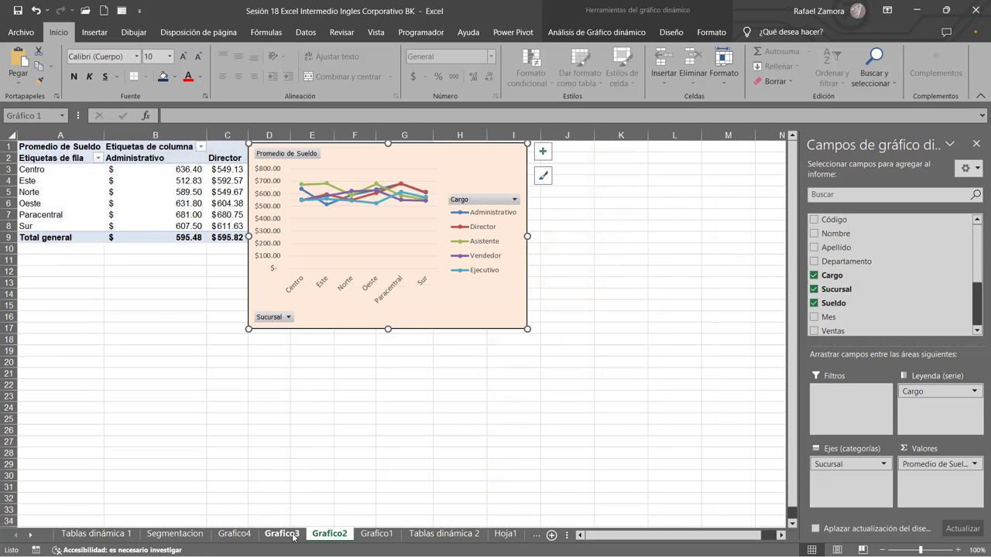
pyautogui.click(294, 538)
pyautogui.click(248, 537)
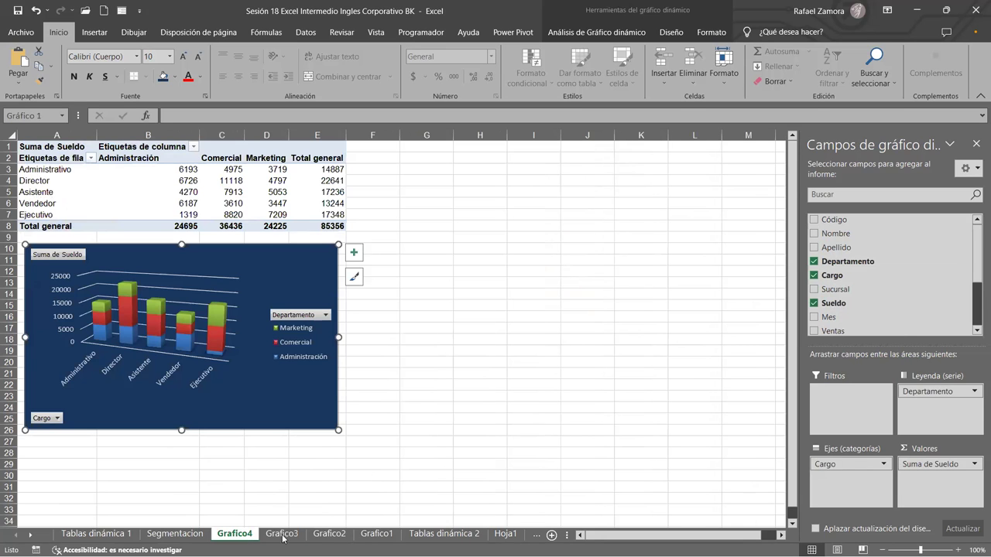
pyautogui.click(283, 537)
pyautogui.click(196, 536)
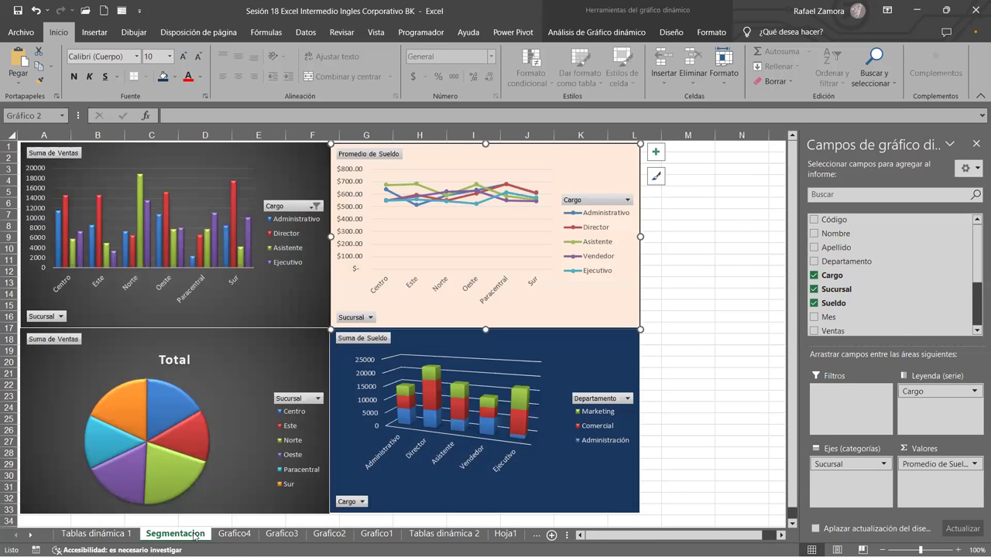
pyautogui.click(706, 308)
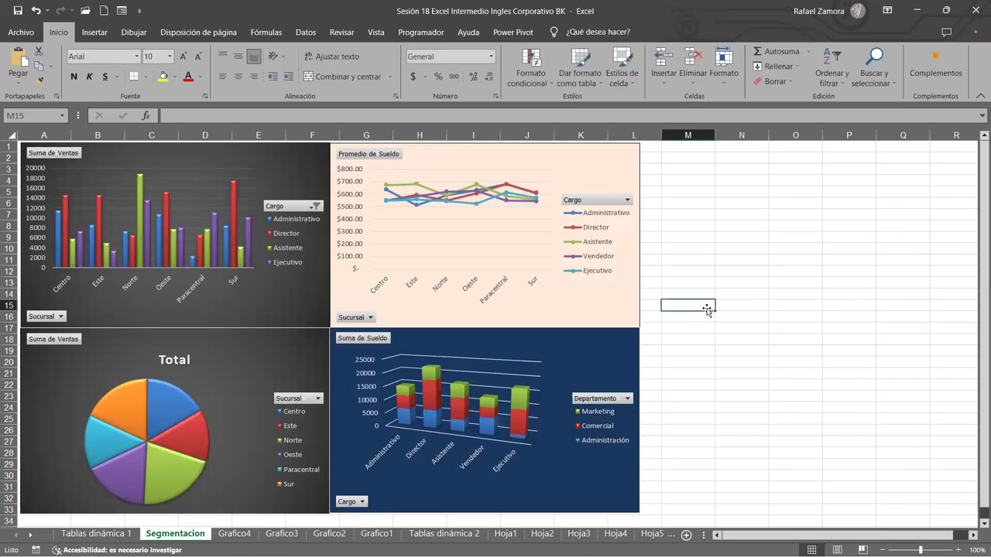
pyautogui.click(639, 288)
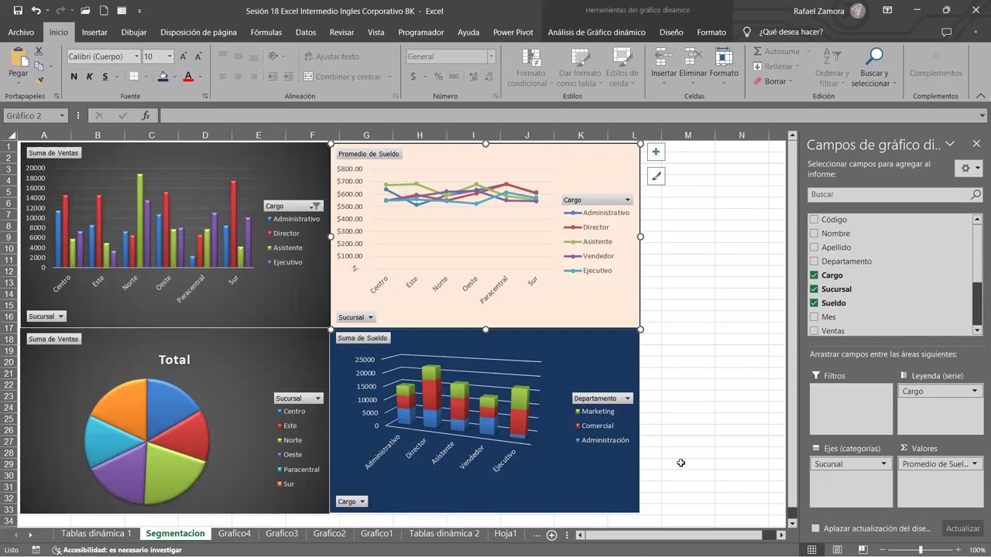
pyautogui.click(705, 416)
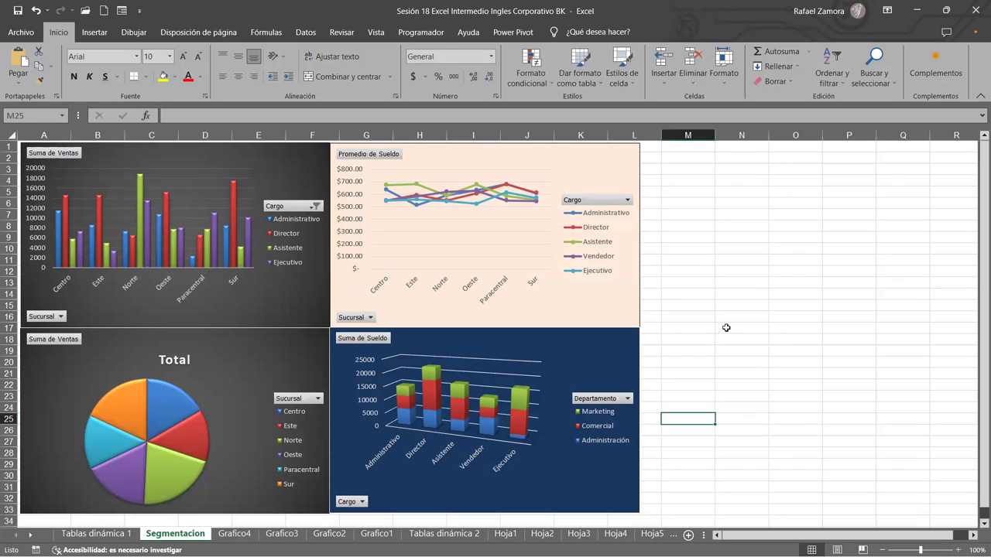
pyautogui.click(596, 337)
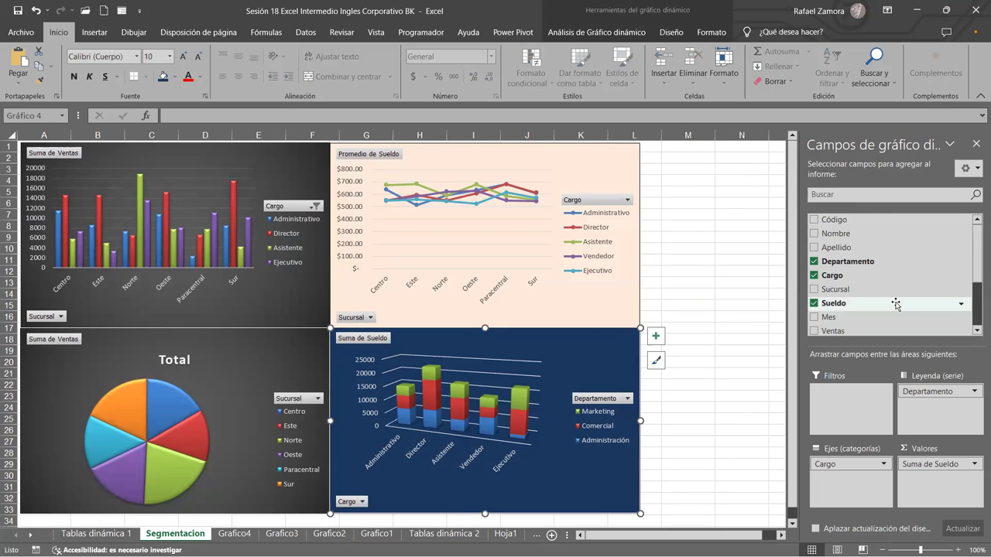
pyautogui.scroll(-1, 894, 304)
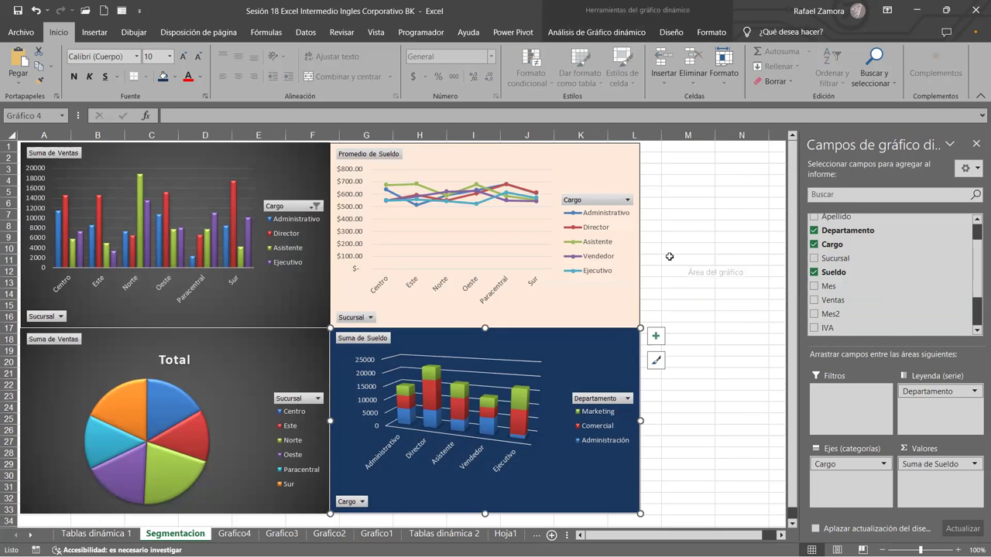
pyautogui.click(639, 267)
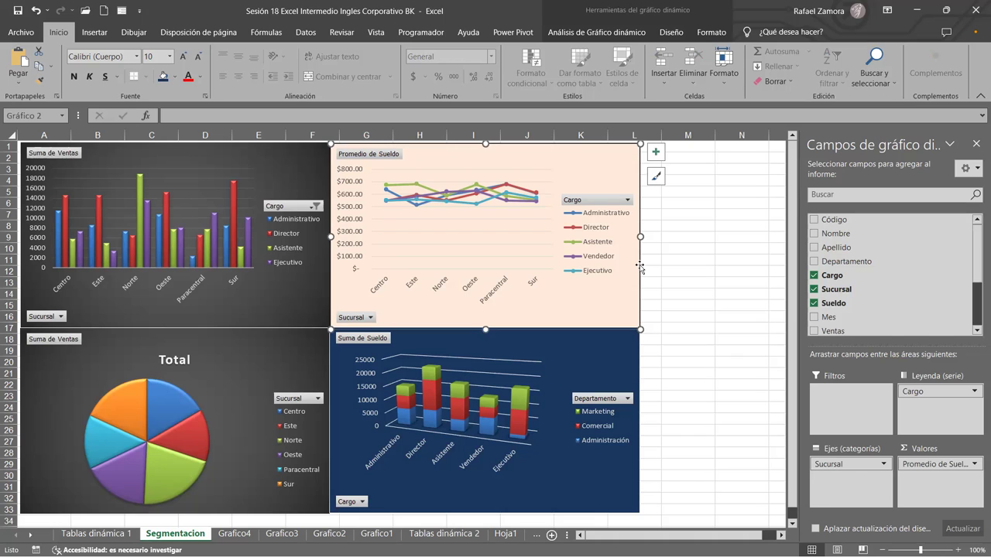
pyautogui.click(674, 281)
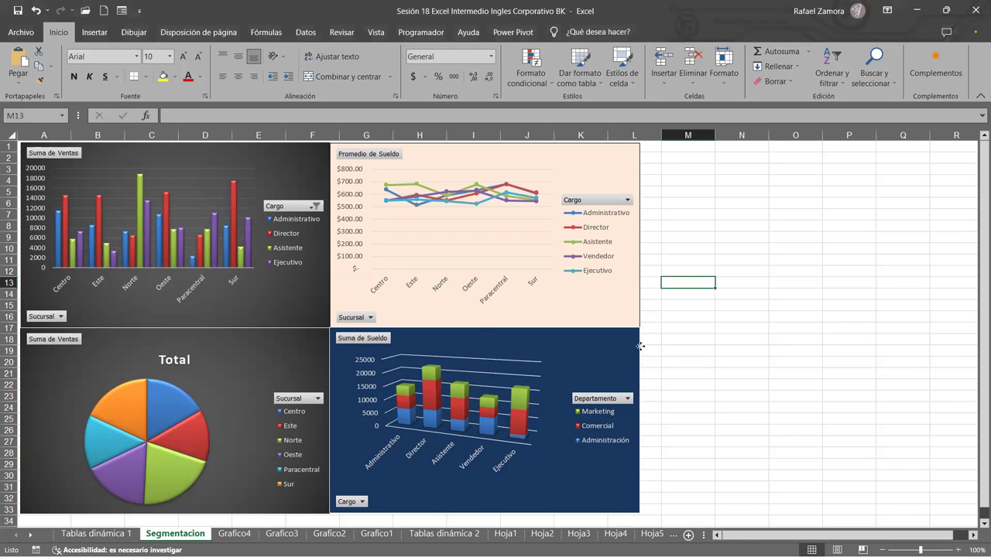
# Step: Nudge the bottom-right salary chart slightly, then select the top-left sales chart
pyautogui.click(639, 347)
pyautogui.moveTo(329, 422); pyautogui.dragTo(330, 424)
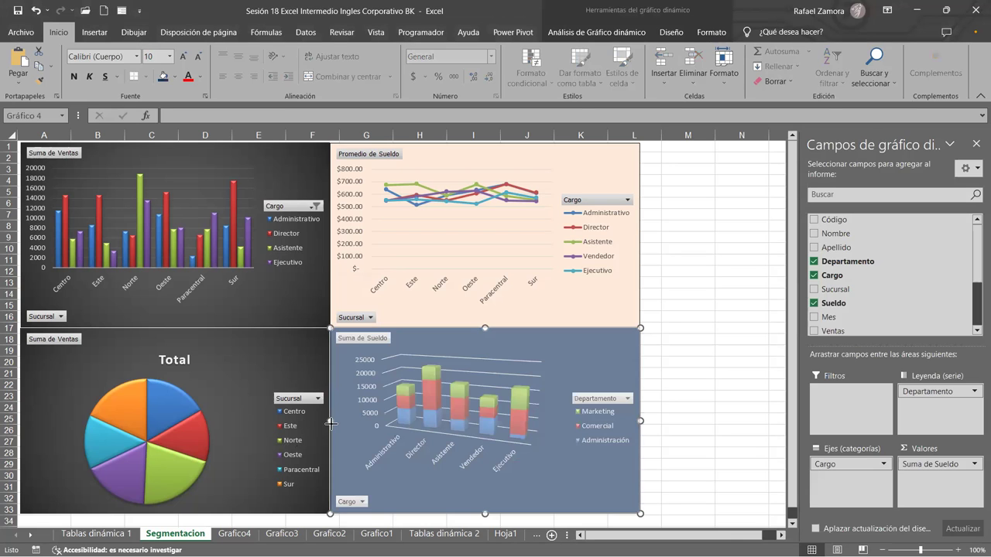
pyautogui.click(741, 351)
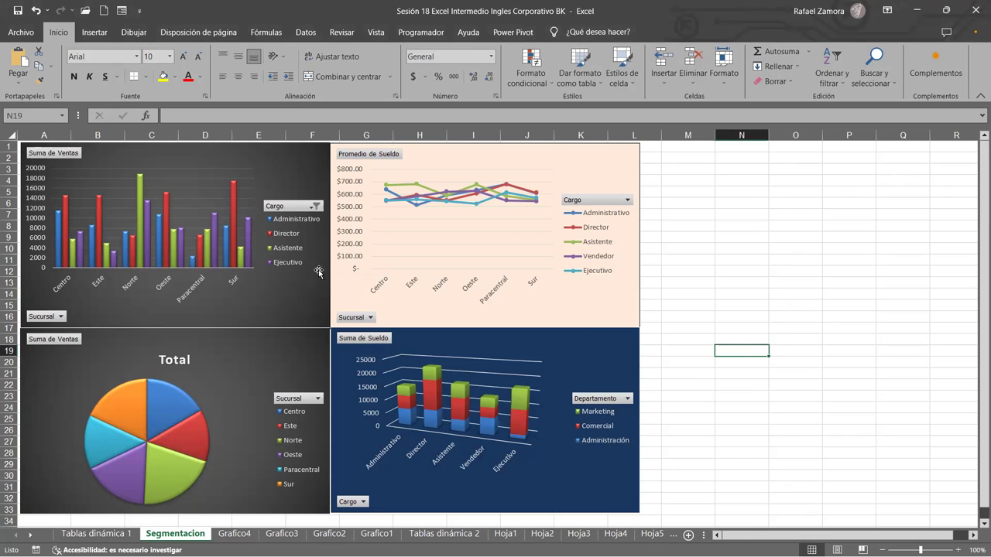
pyautogui.click(306, 173)
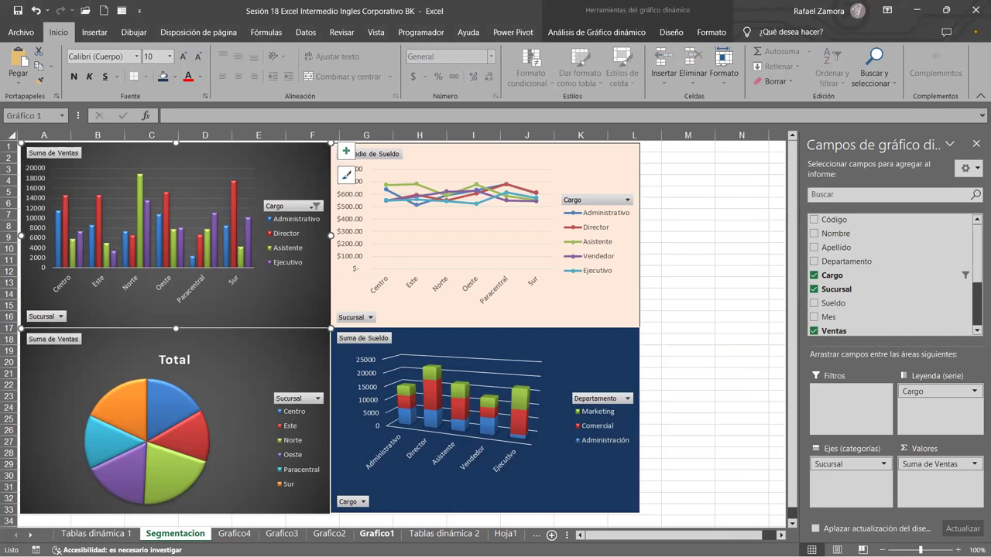
# Step: Check the Grafico1 and Grafico2 pivot sheets, then return to the Segmentacion dashboard
pyautogui.click(376, 534)
pyautogui.click(329, 534)
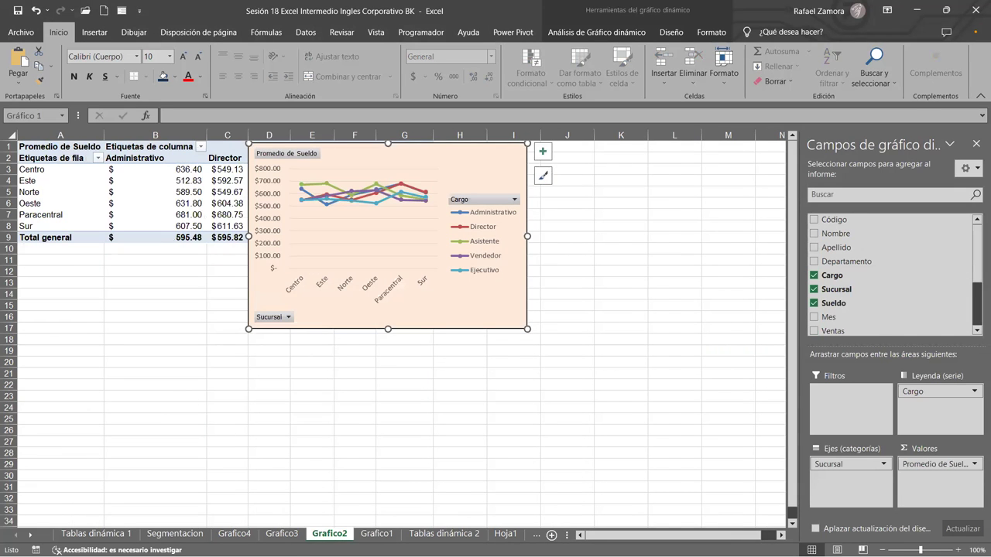
pyautogui.click(175, 533)
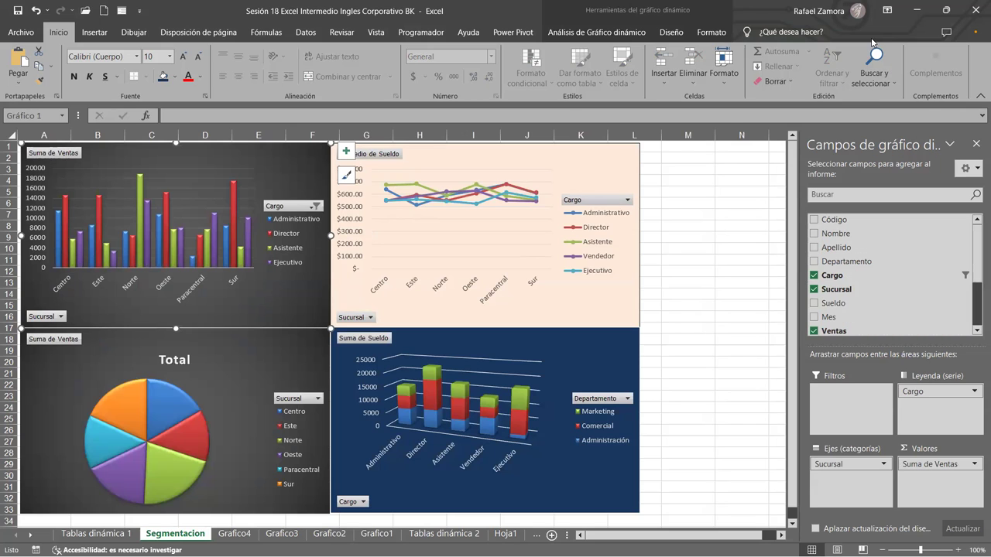
# Step: Browse the chart Design and Format tabs, settling on Análisis de Gráfico dinámico
pyautogui.click(581, 33)
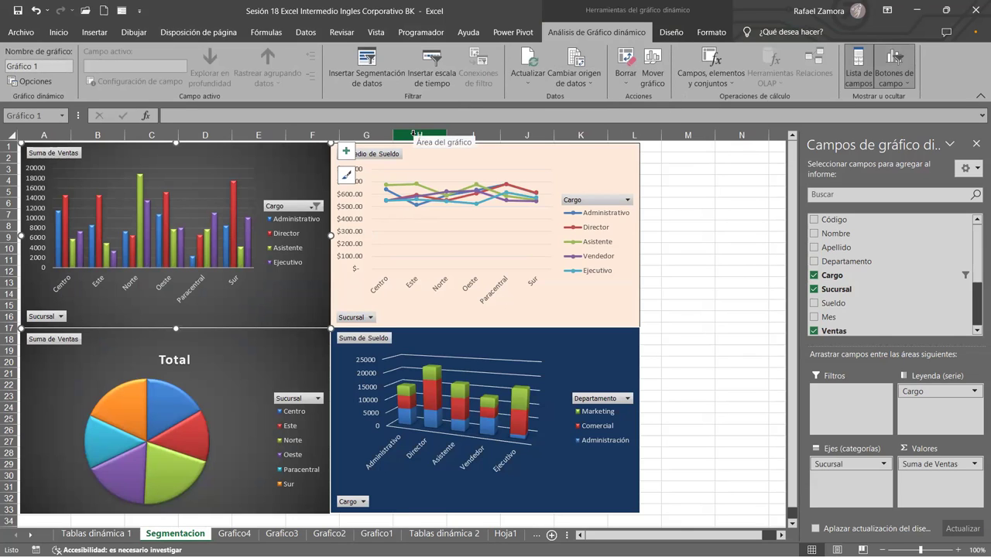
pyautogui.click(680, 37)
pyautogui.click(709, 32)
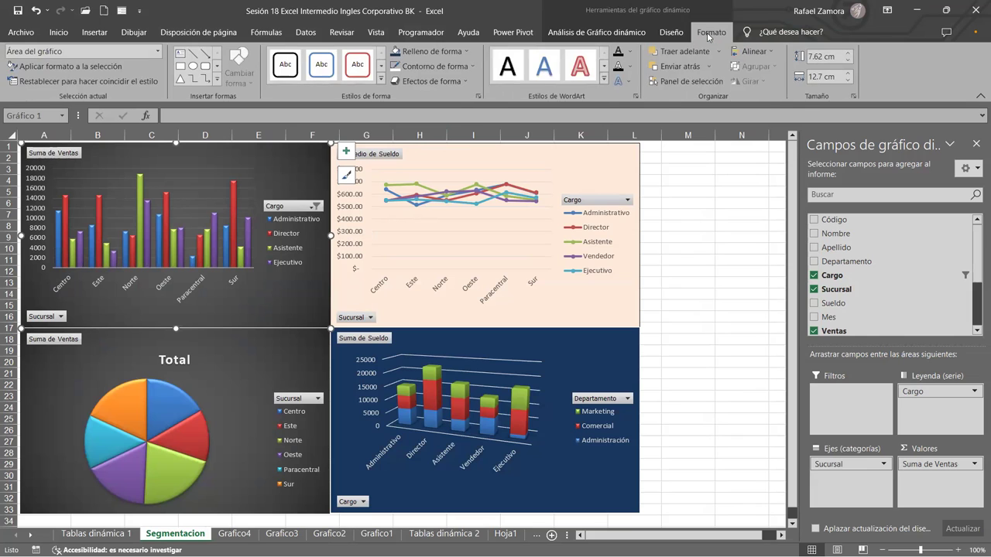
pyautogui.click(619, 34)
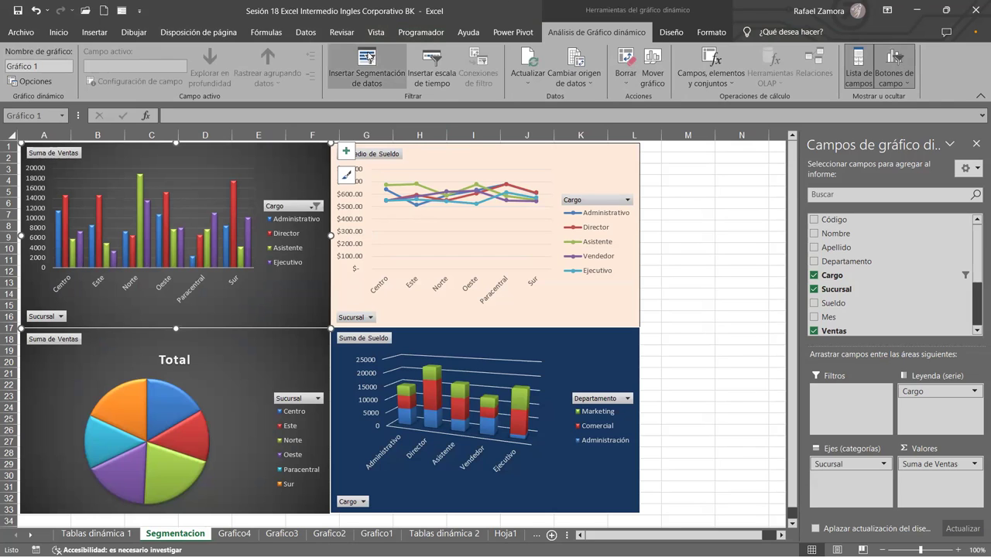
# Step: Bring up the slicer field list, move it aside and close it without adding any
pyautogui.click(367, 60)
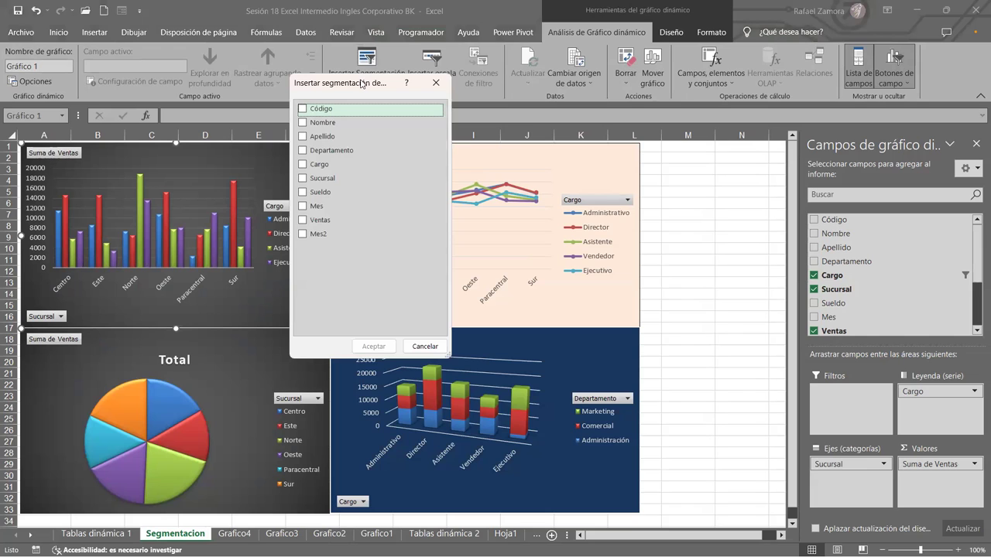
pyautogui.moveTo(362, 83); pyautogui.dragTo(555, 59)
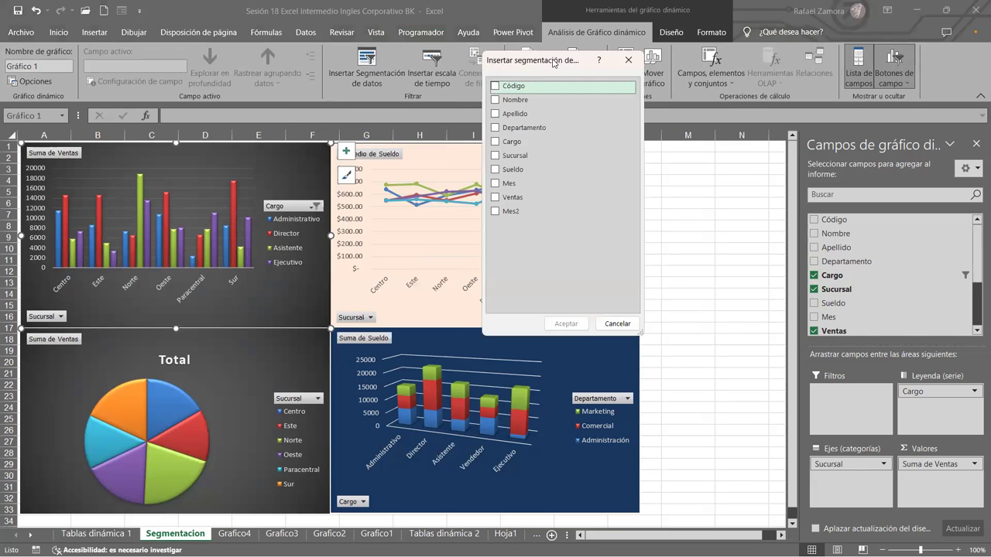
pyautogui.click(627, 59)
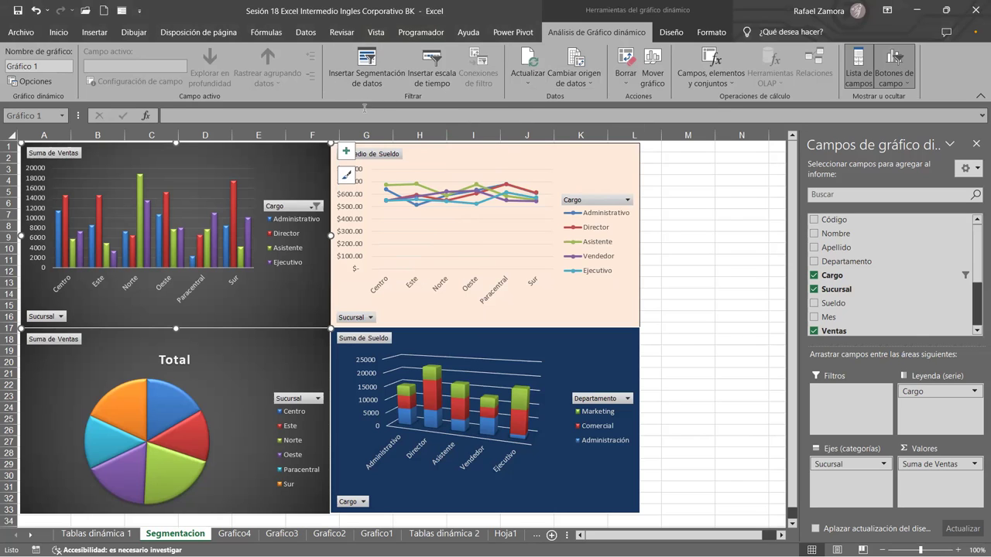
# Step: Insert slicers for the Departamento, Cargo and Sucursal fields
pyautogui.click(363, 62)
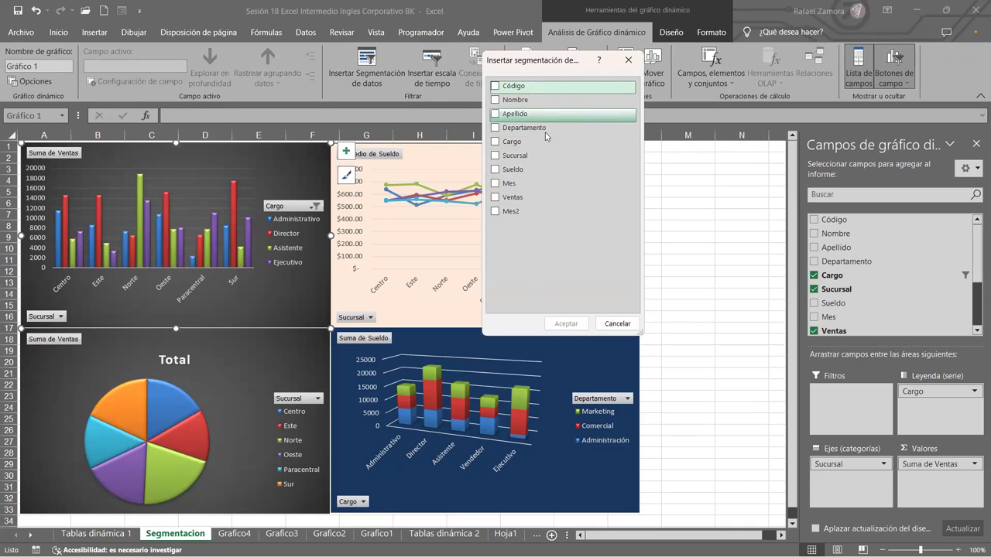
pyautogui.click(496, 128)
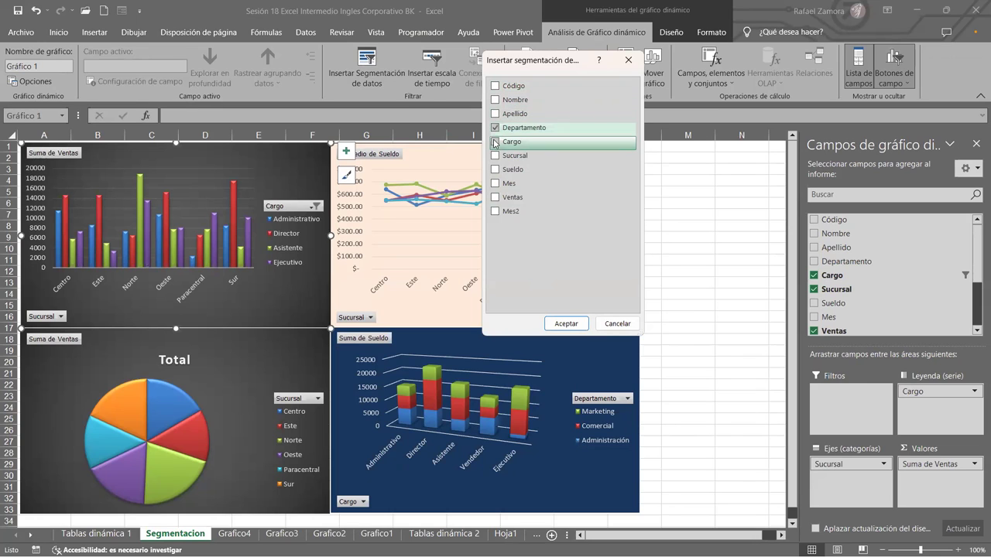
pyautogui.click(496, 143)
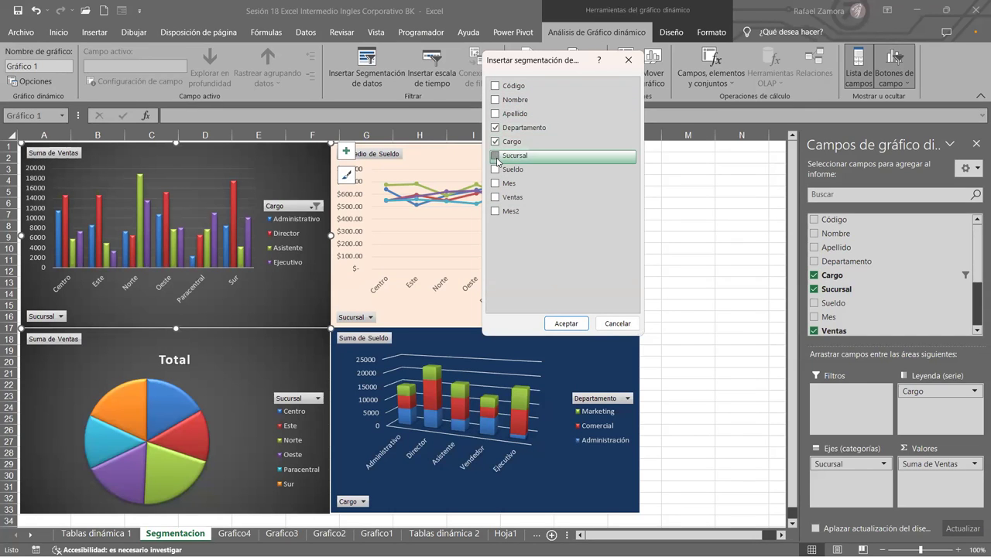
pyautogui.click(497, 155)
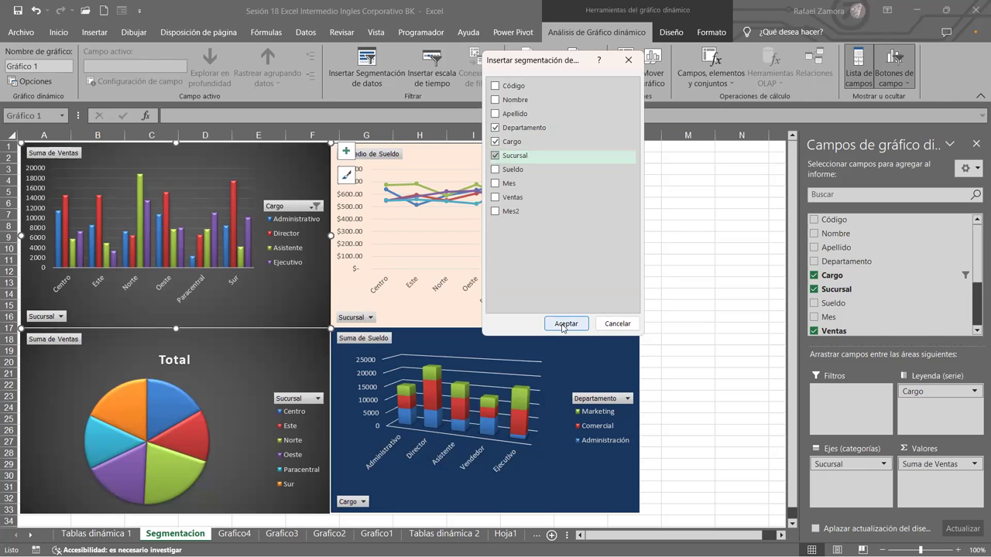
pyautogui.click(564, 324)
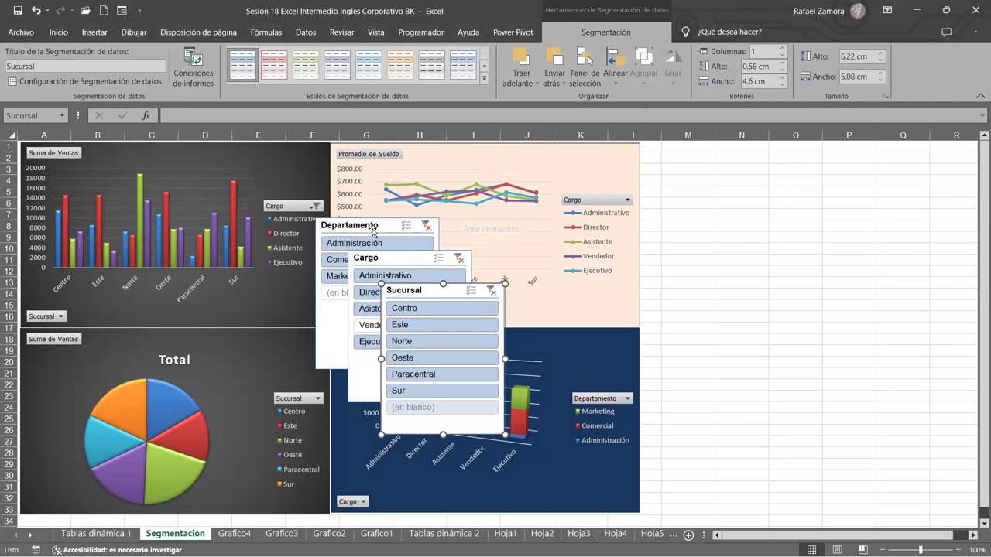
# Step: Stack the Departamento, Sucursal and Cargo slicers in one column right of the charts, trimming their heights
pyautogui.moveTo(388, 219); pyautogui.dragTo(711, 149)
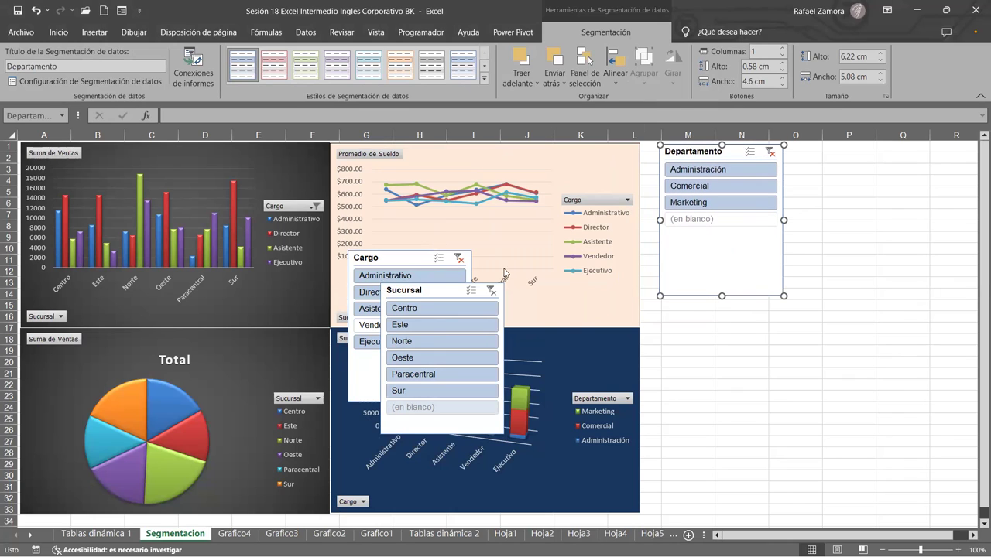
pyautogui.moveTo(722, 297); pyautogui.dragTo(722, 230)
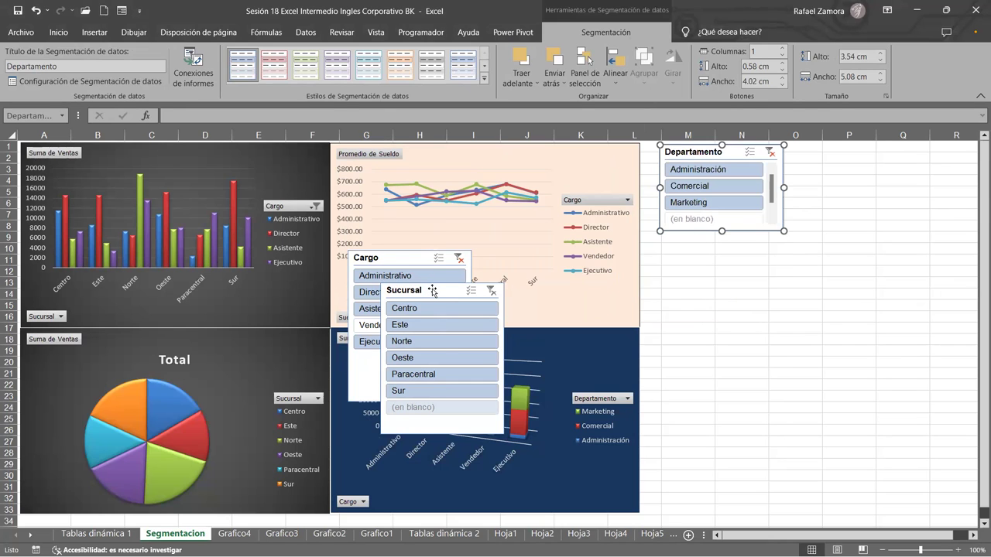
pyautogui.moveTo(438, 292); pyautogui.dragTo(713, 242)
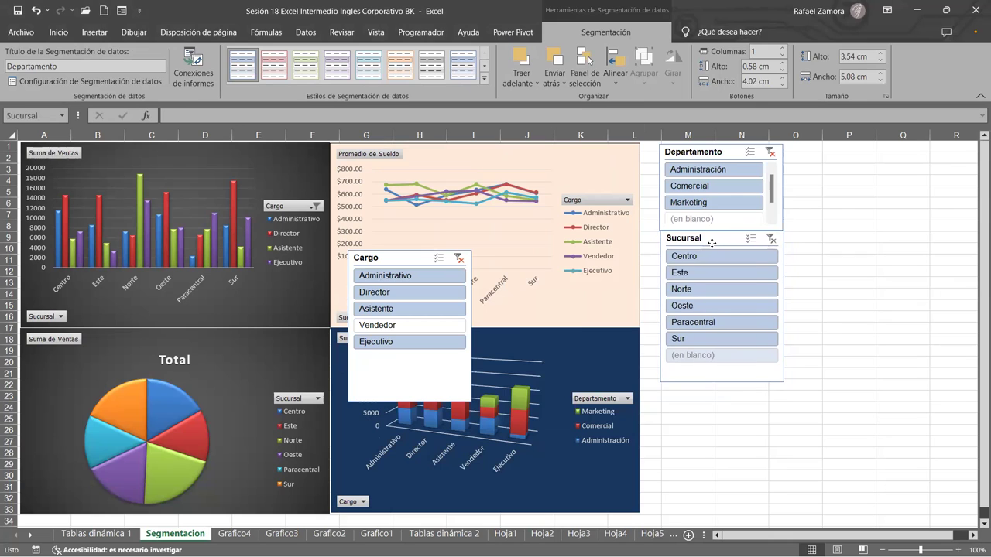
pyautogui.moveTo(713, 242); pyautogui.dragTo(711, 244)
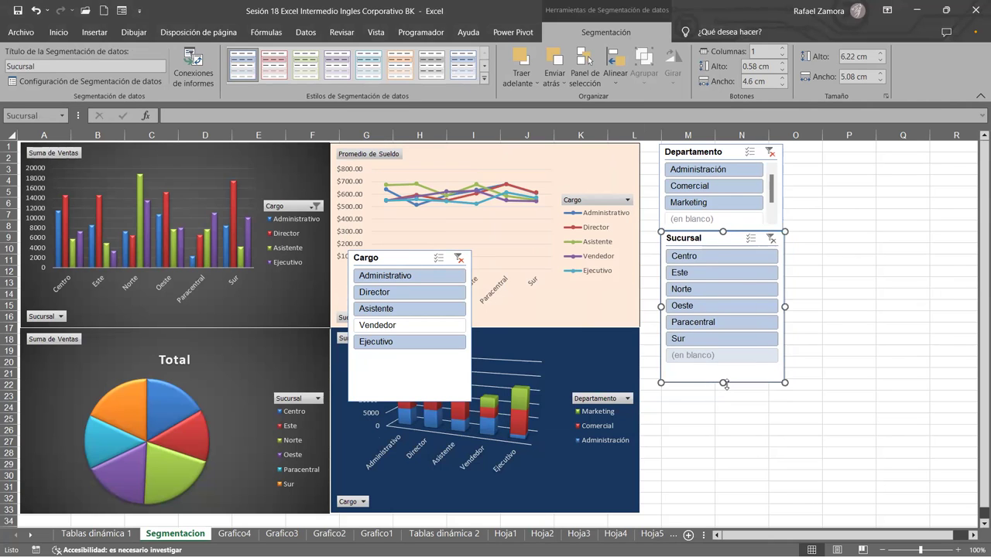
pyautogui.moveTo(722, 383); pyautogui.dragTo(722, 373)
pyautogui.moveTo(418, 258); pyautogui.dragTo(706, 374)
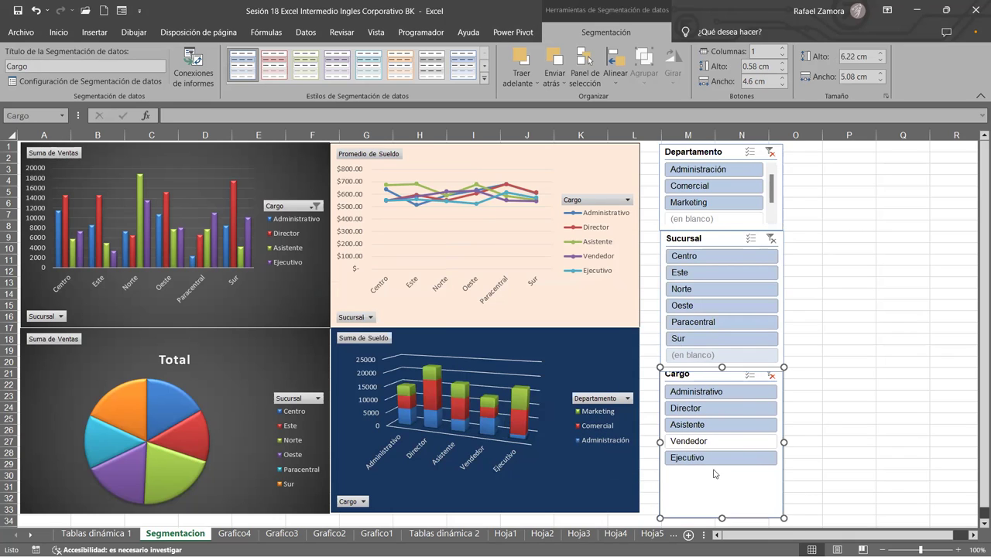
pyautogui.moveTo(722, 517); pyautogui.dragTo(724, 492)
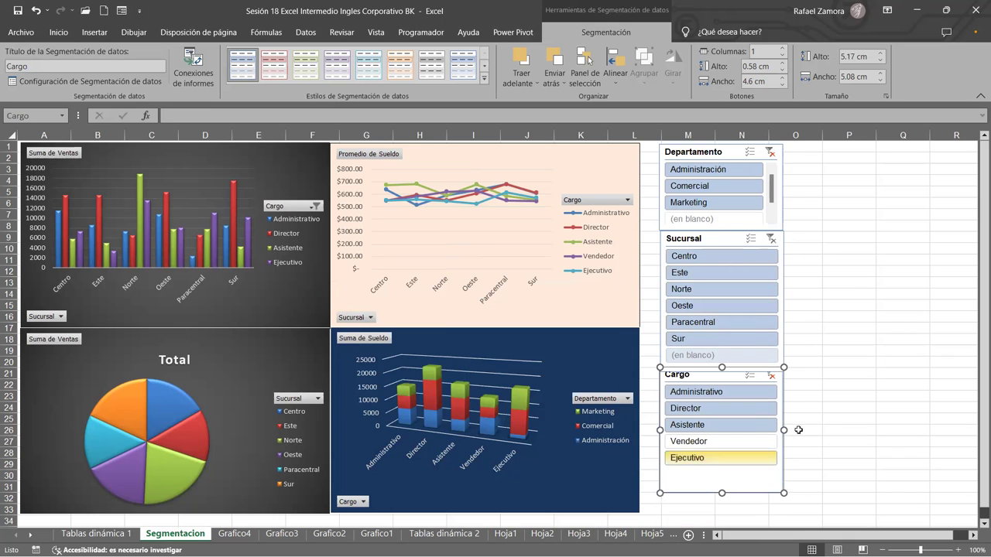
pyautogui.moveTo(784, 408); pyautogui.dragTo(786, 410)
# Step: Nudge the Cargo slicer slightly down to even out the slicer column
pyautogui.click(784, 191)
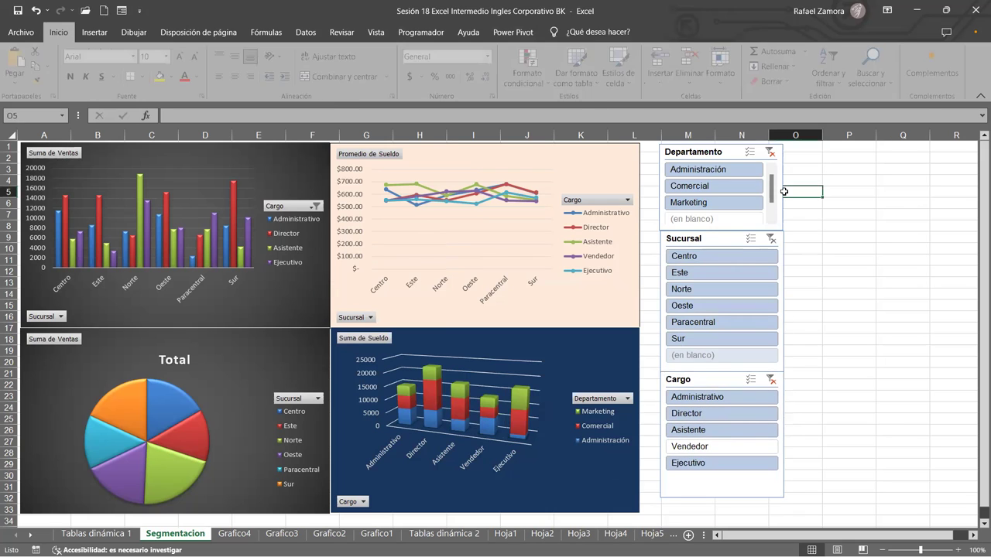
pyautogui.click(780, 206)
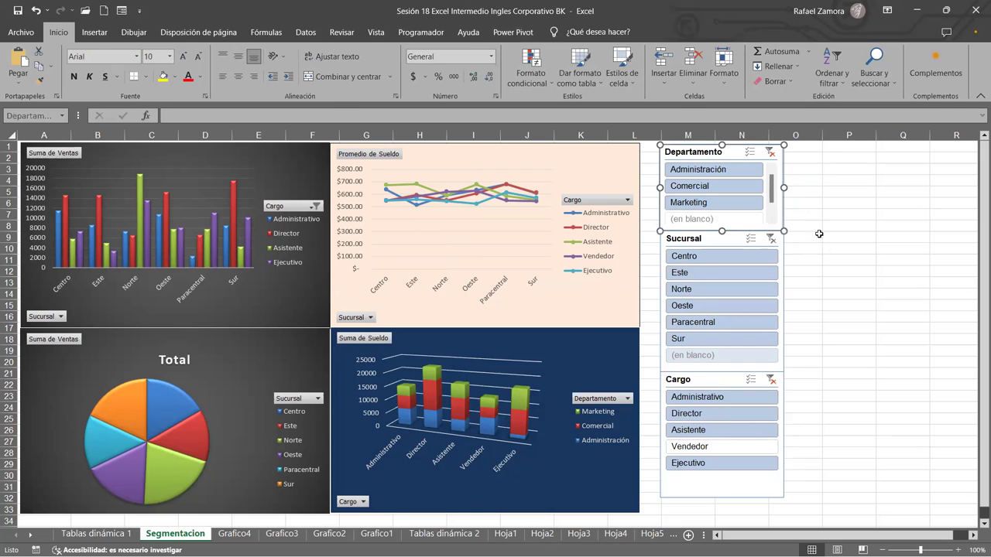
pyautogui.click(844, 267)
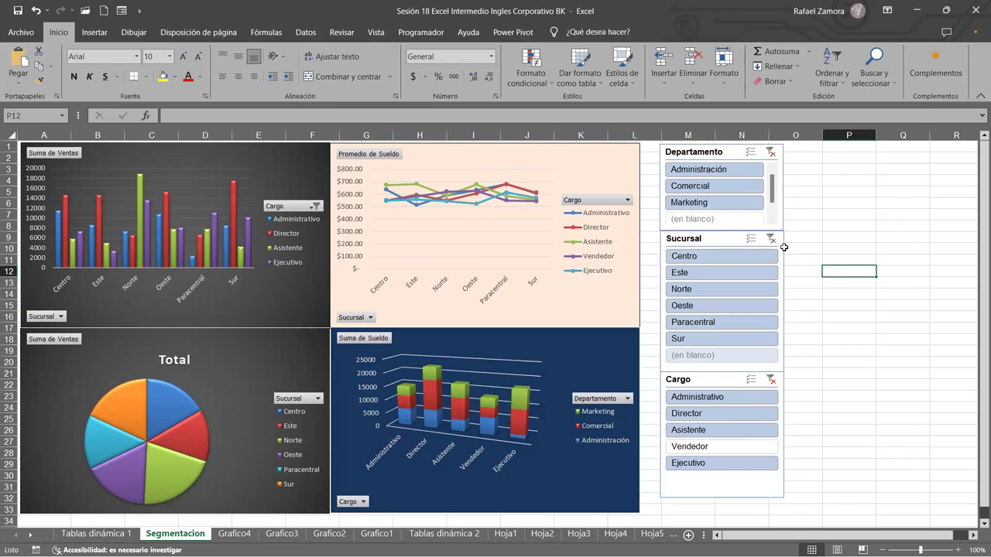
pyautogui.click(785, 261)
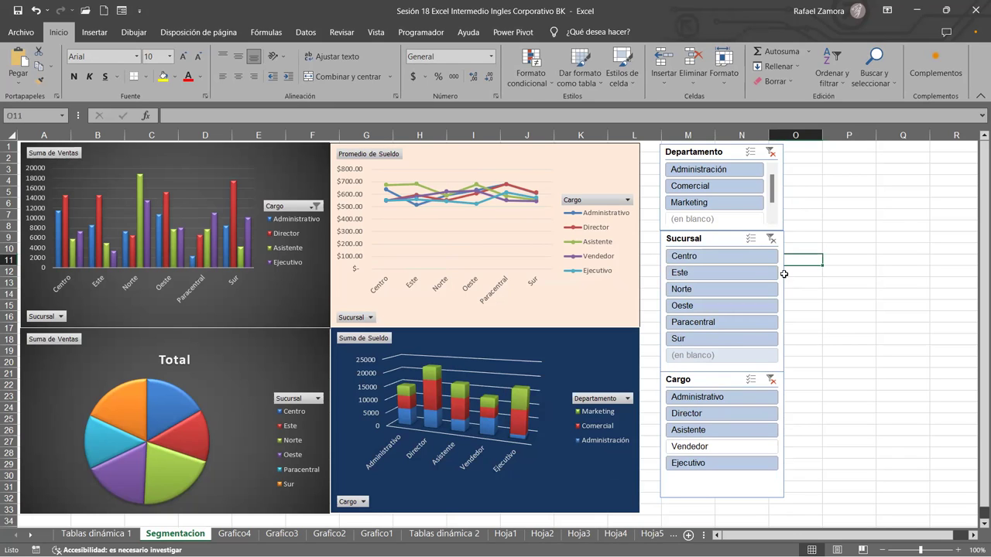
pyautogui.click(780, 284)
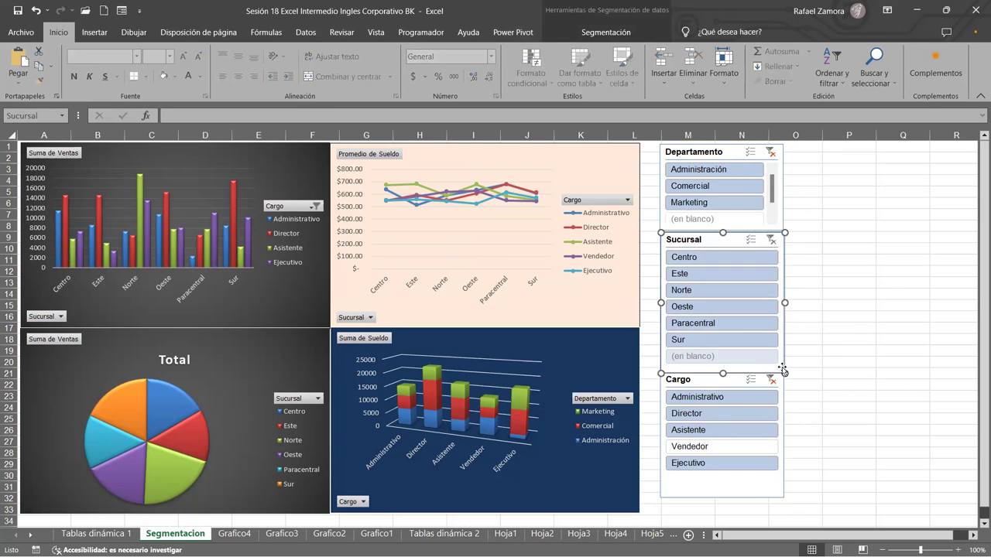
pyautogui.click(779, 420)
pyautogui.press('Down')
pyautogui.press('Down')
pyautogui.press('Down')
pyautogui.press('Down')
pyautogui.press('Down')
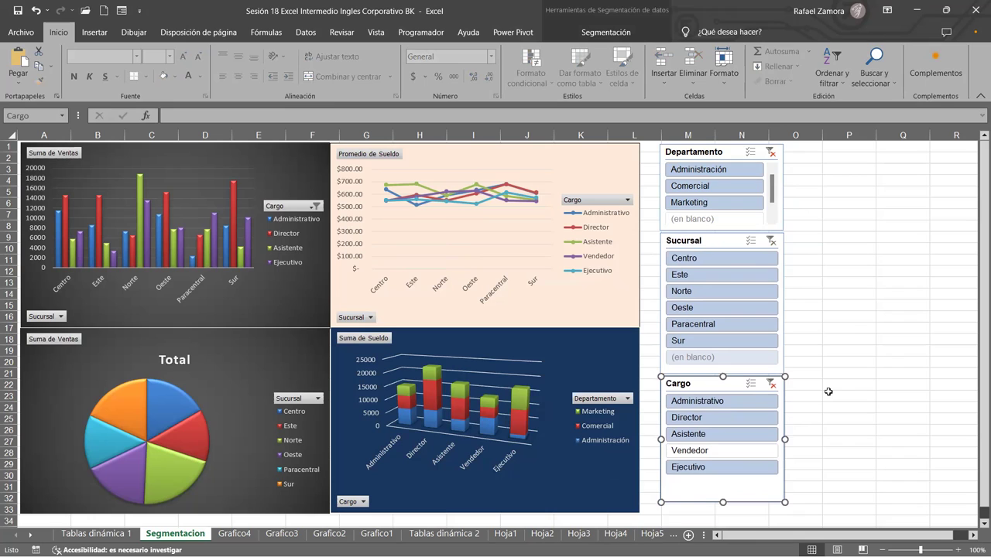
pyautogui.click(827, 394)
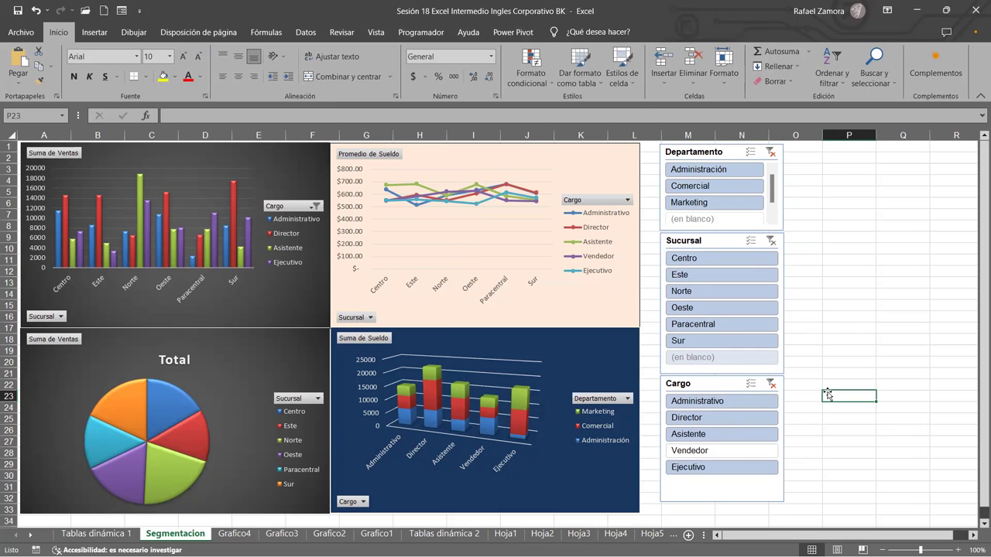
# Step: Select the Departamento slicer and bring up its Segmentación ribbon tab
pyautogui.click(601, 167)
pyautogui.click(596, 32)
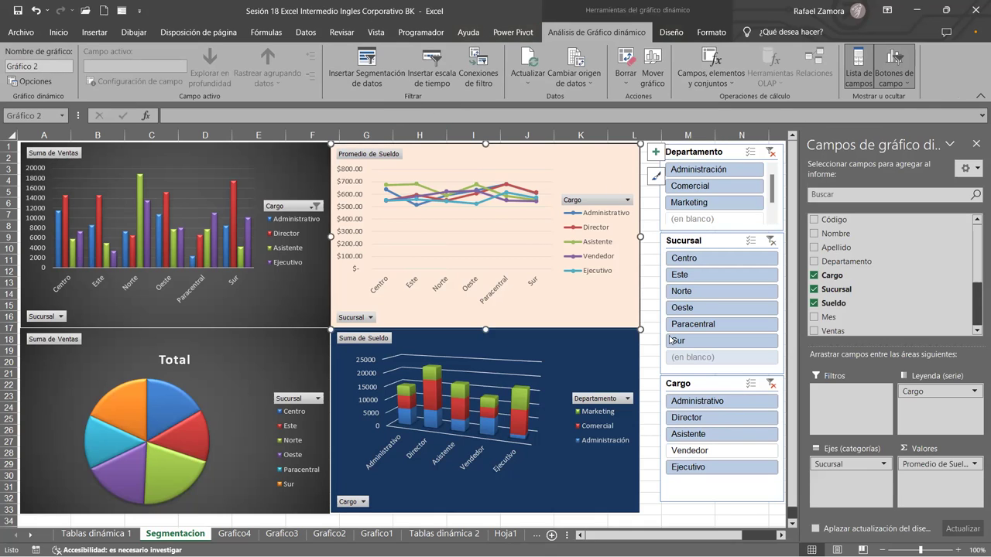
pyautogui.click(648, 380)
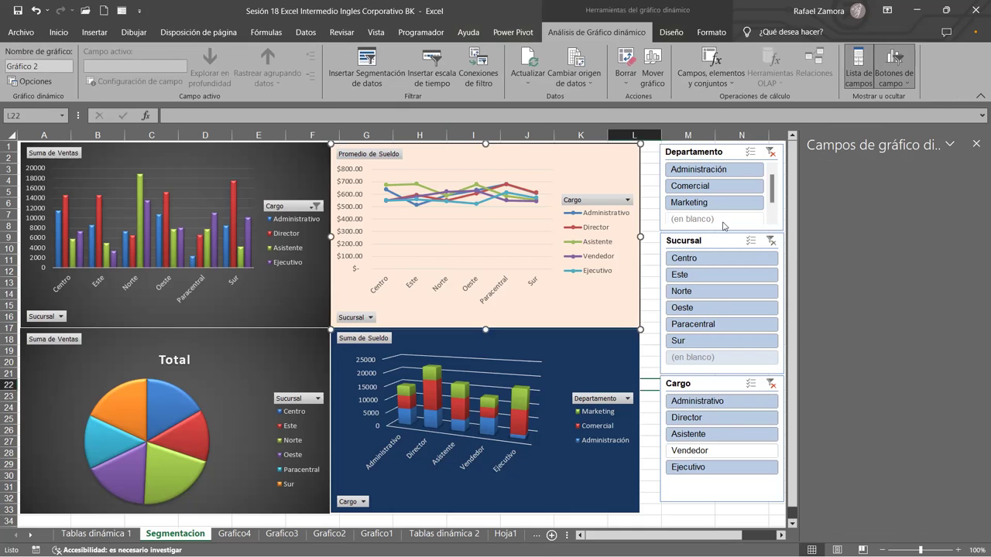
pyautogui.click(723, 158)
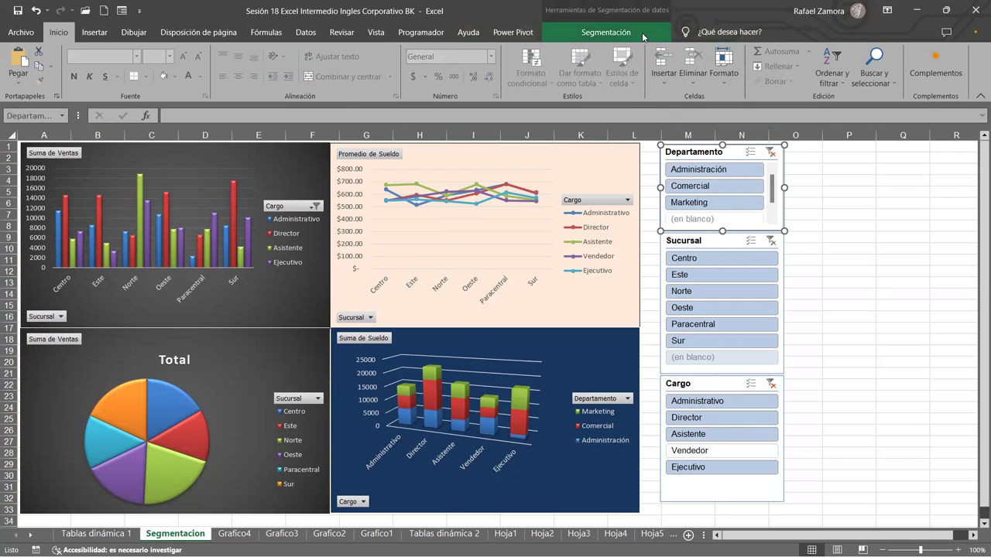
pyautogui.click(606, 31)
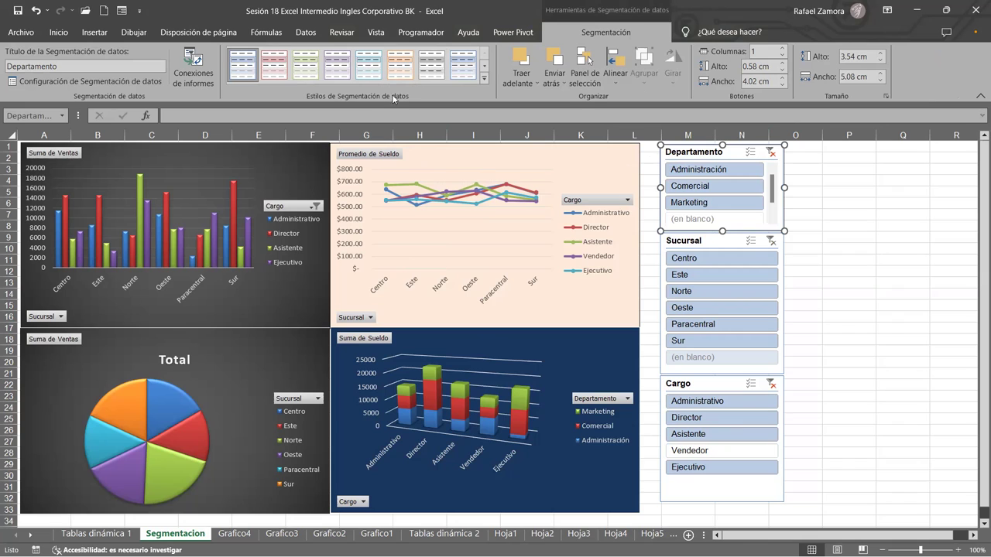
# Step: From the full slicer styles gallery, style Departamento dark red, Sucursal purple and Cargo orange
pyautogui.click(486, 80)
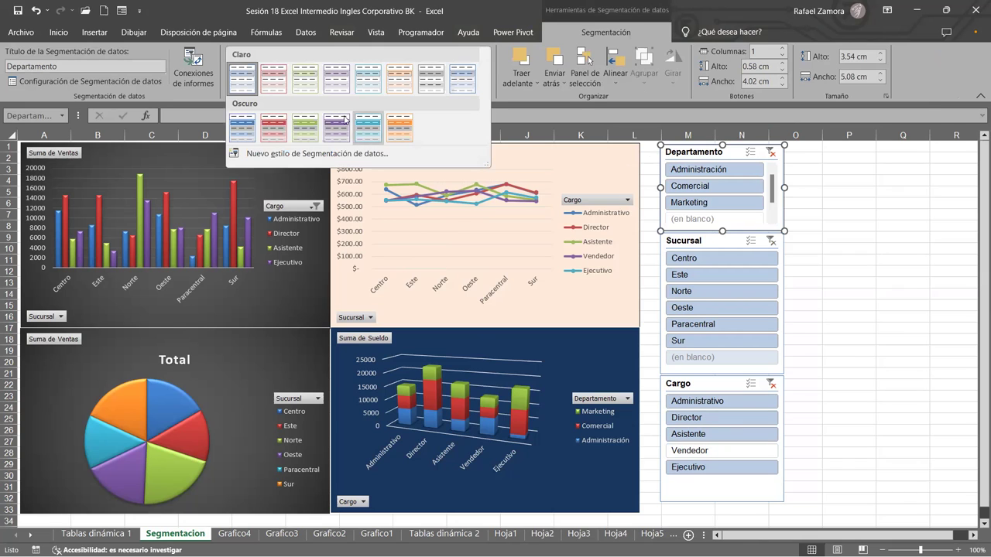
pyautogui.click(268, 129)
pyautogui.click(723, 241)
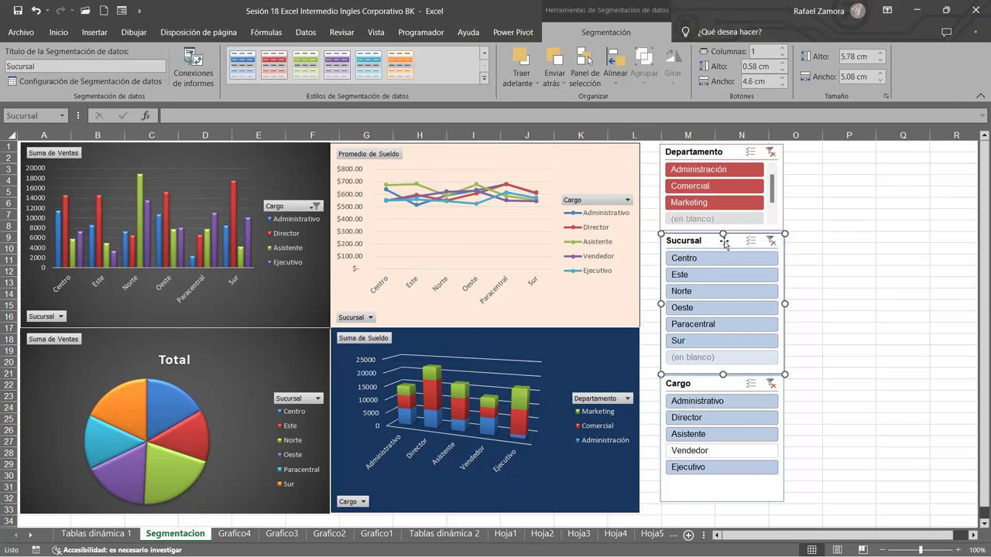
pyautogui.click(337, 66)
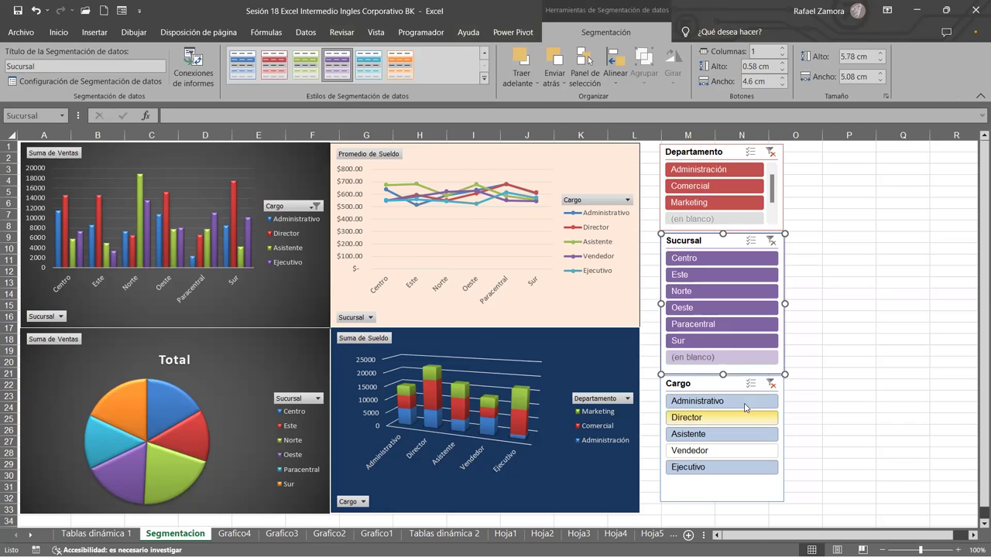
pyautogui.click(719, 384)
pyautogui.click(400, 65)
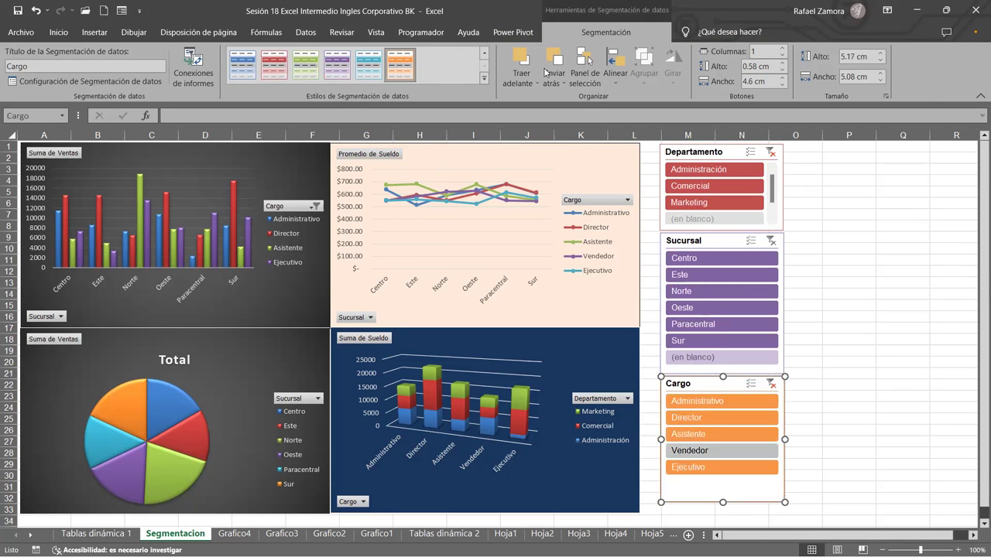
pyautogui.click(852, 292)
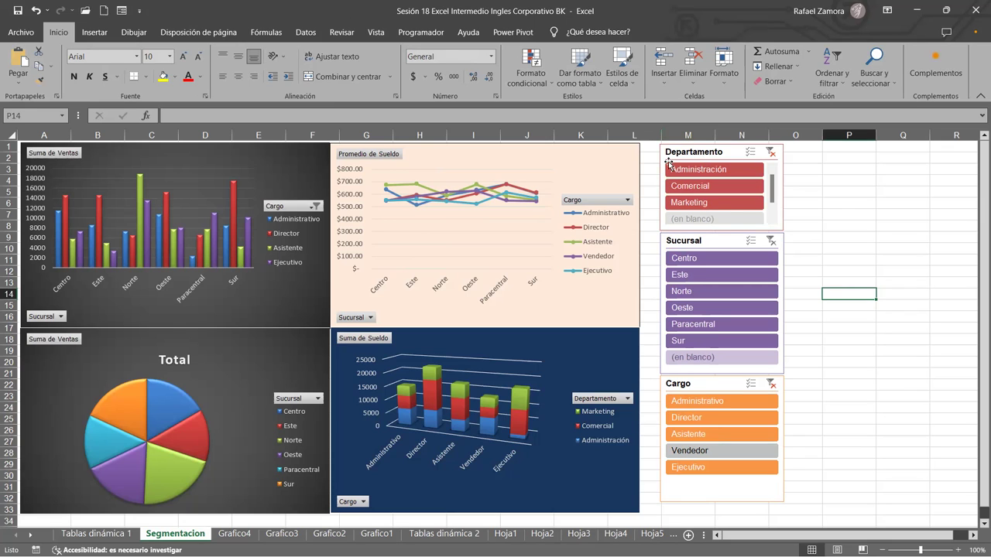
pyautogui.click(379, 229)
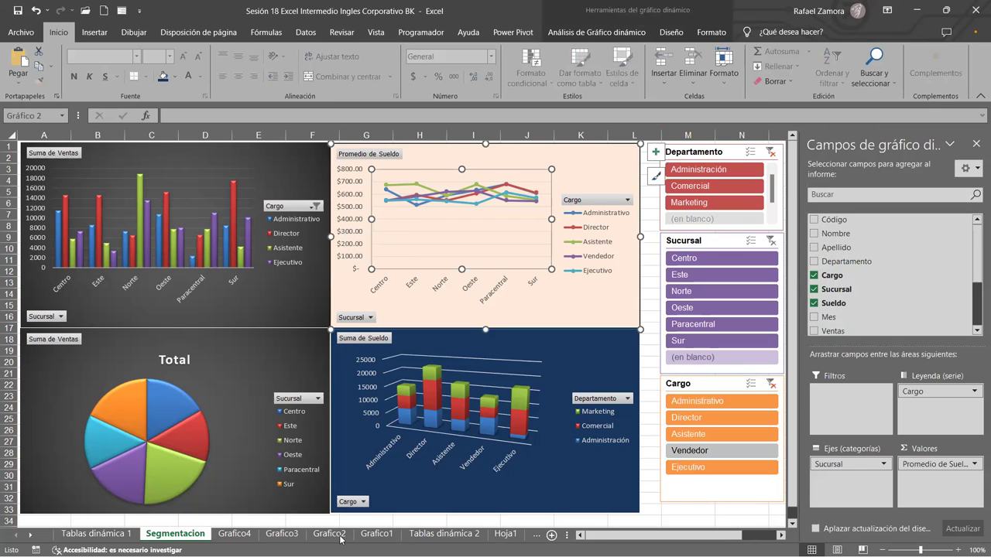
pyautogui.click(443, 534)
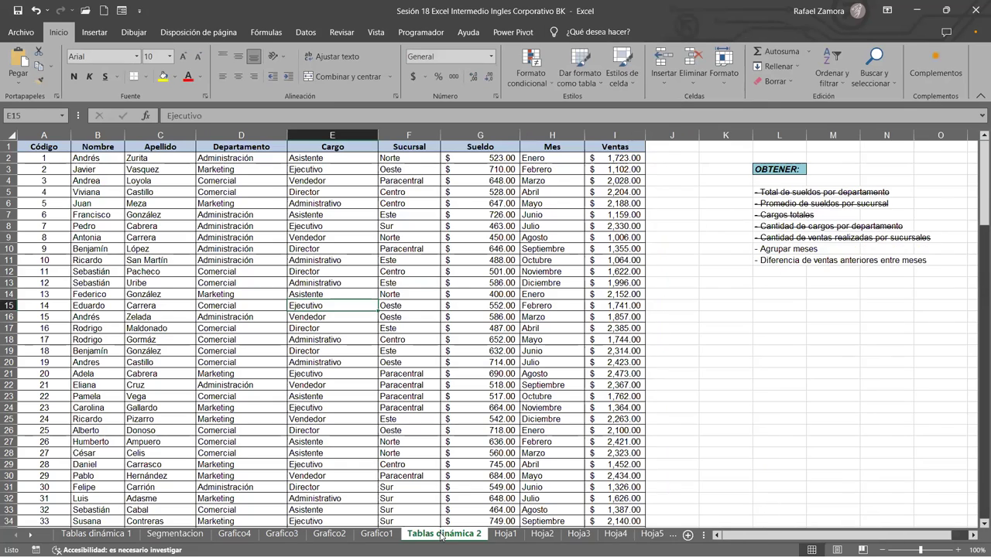
pyautogui.moveTo(240, 169); pyautogui.dragTo(245, 407)
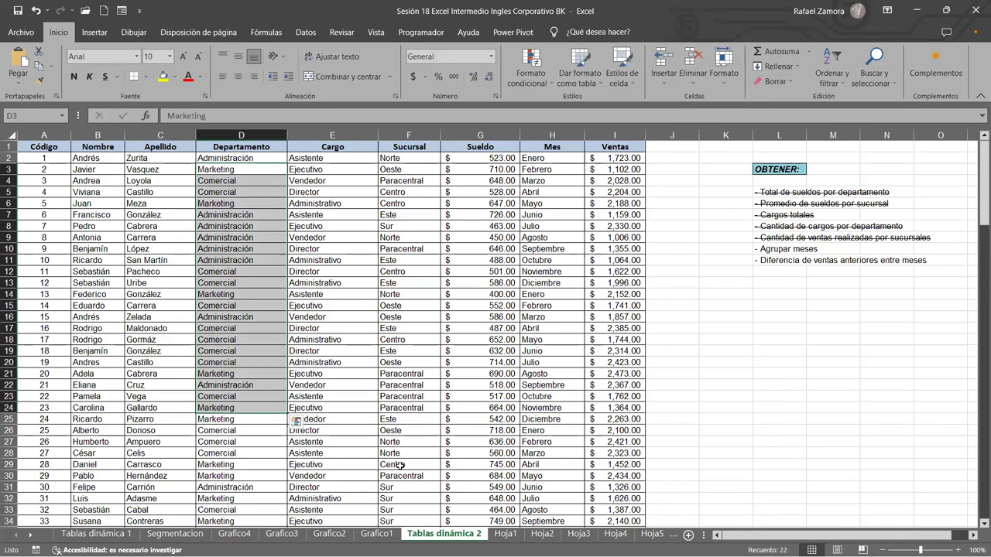
pyautogui.click(175, 534)
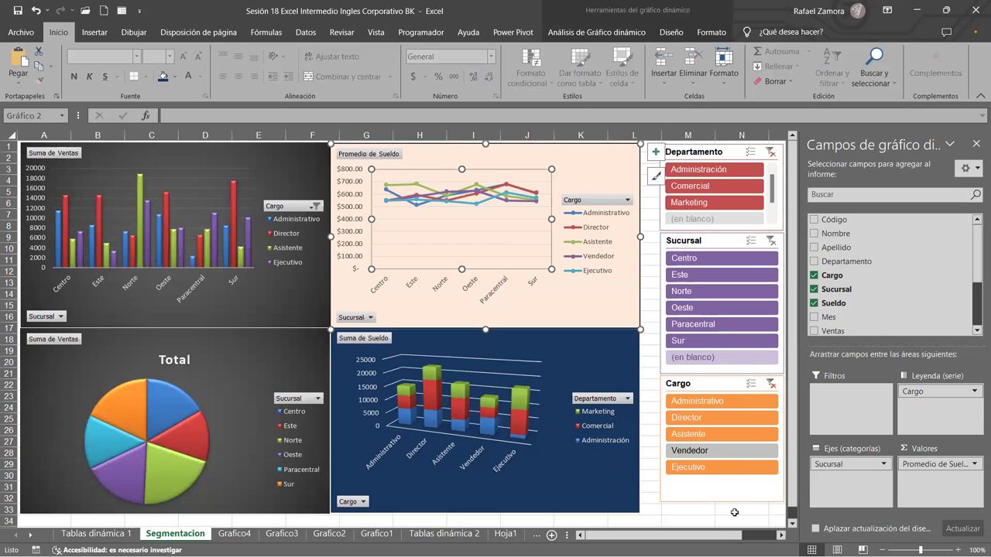
pyautogui.click(293, 157)
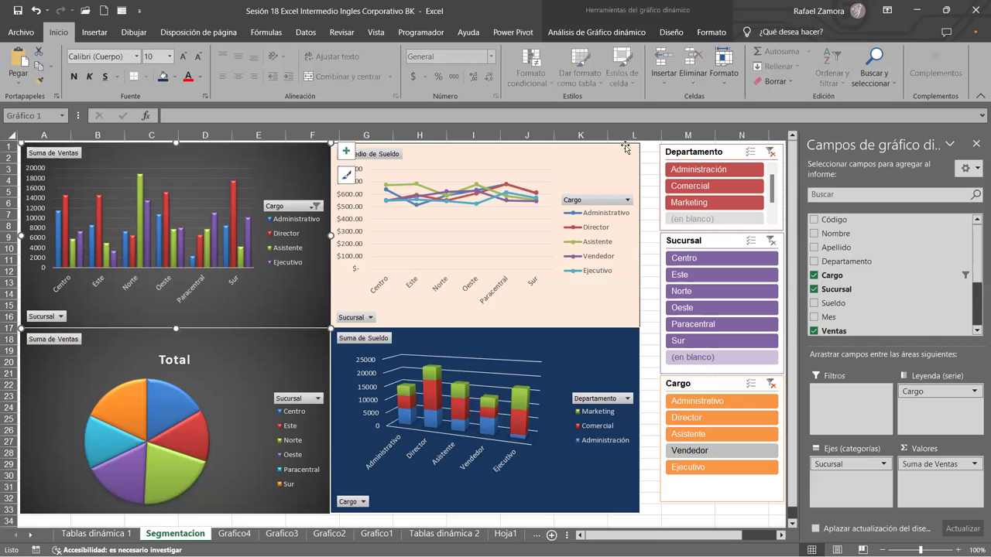
pyautogui.click(755, 520)
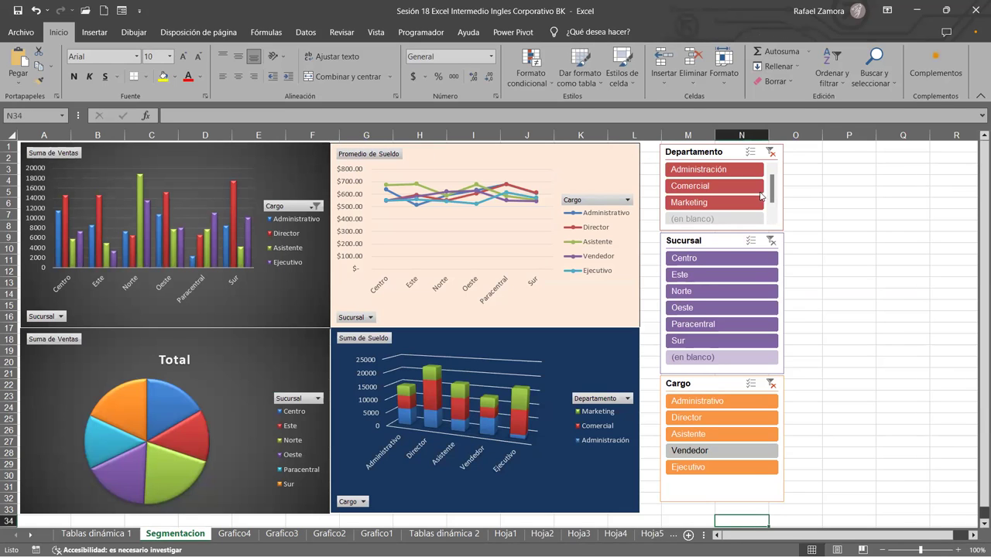
# Step: Try single-item slicer filters: Administración, Este, Director, then Ejecutivo and Marketing
pyautogui.click(710, 170)
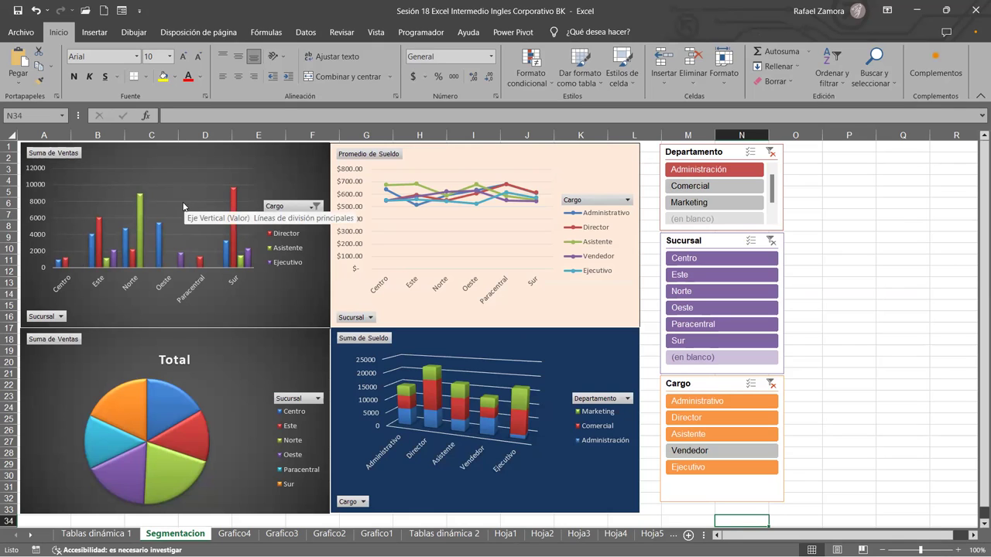
pyautogui.click(713, 275)
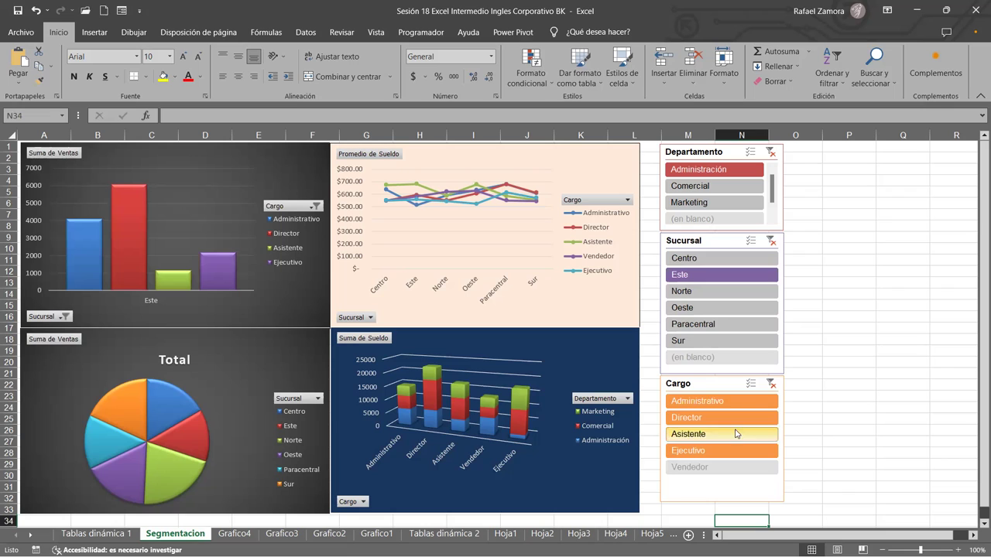
pyautogui.click(730, 419)
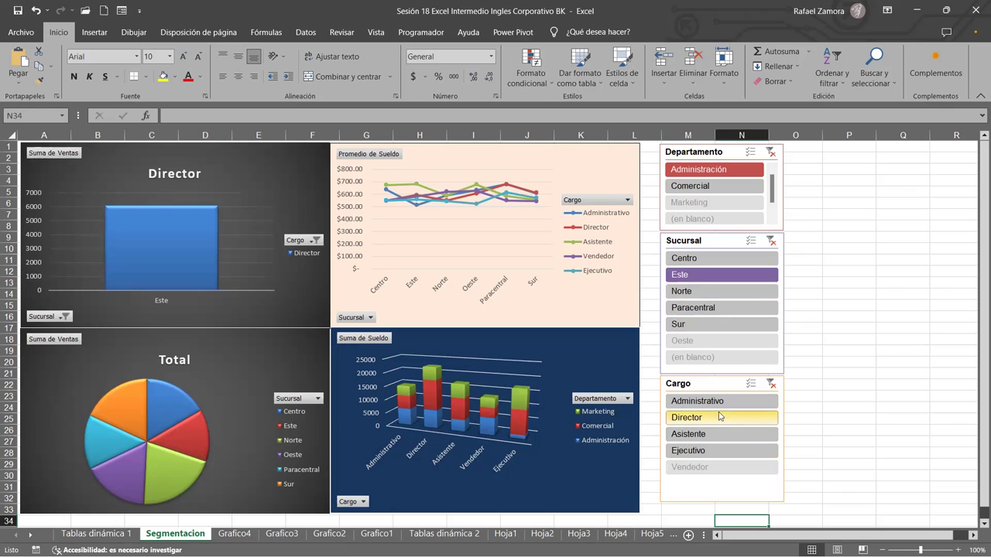
pyautogui.click(709, 450)
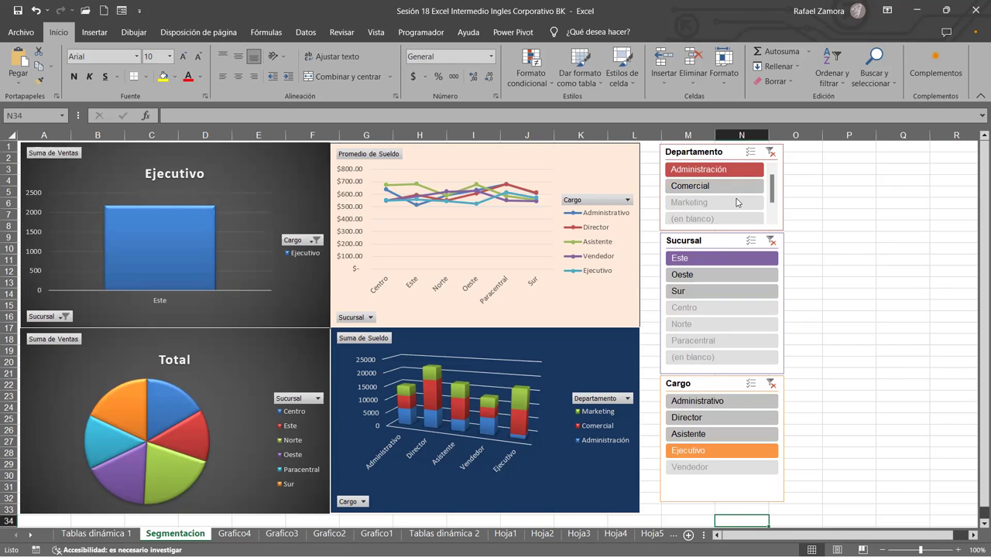
pyautogui.click(726, 201)
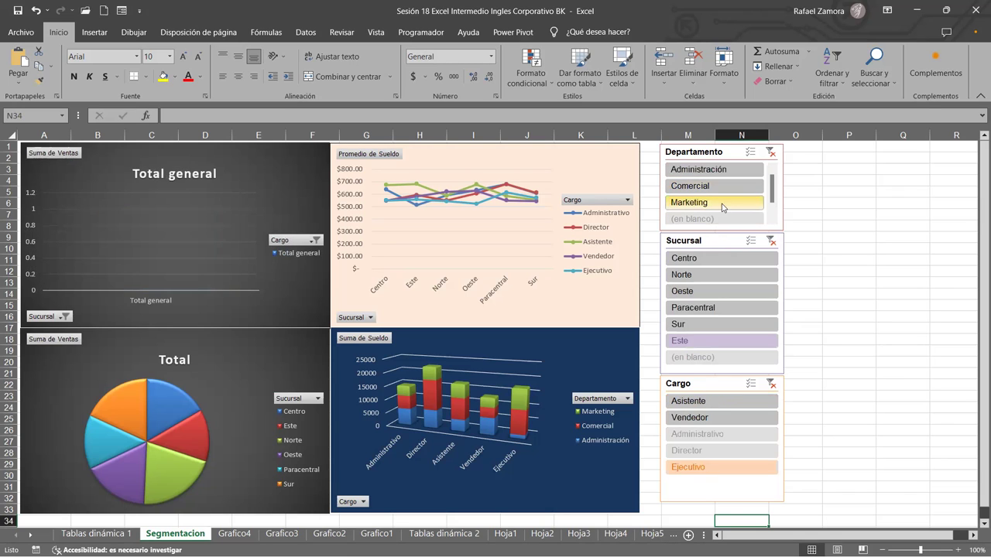
pyautogui.click(733, 169)
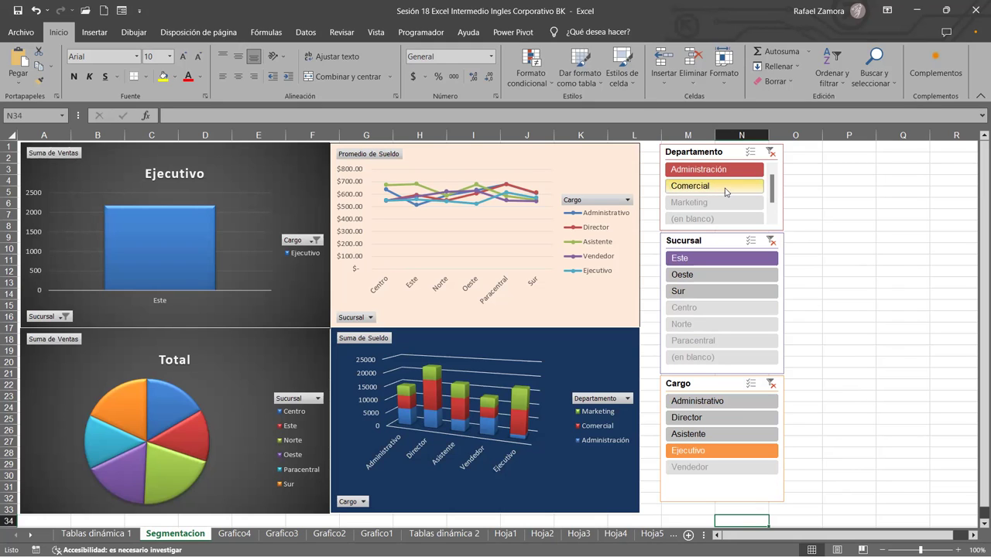
# Step: Filter departments to Comercial plus Administración, and add Oeste and Director to their slicers
pyautogui.click(726, 192)
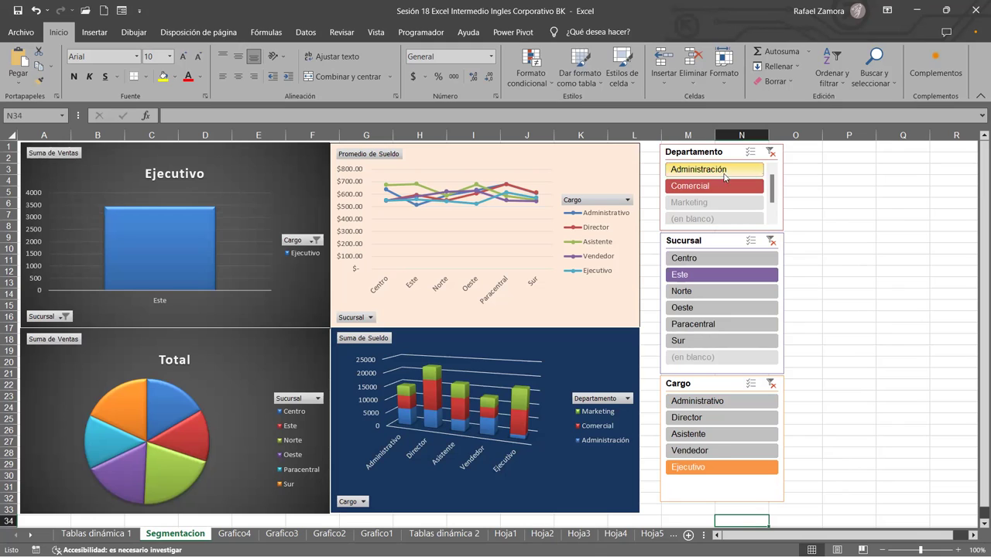
pyautogui.keyDown('ctrl'); pyautogui.click(720, 174); pyautogui.keyUp('ctrl')
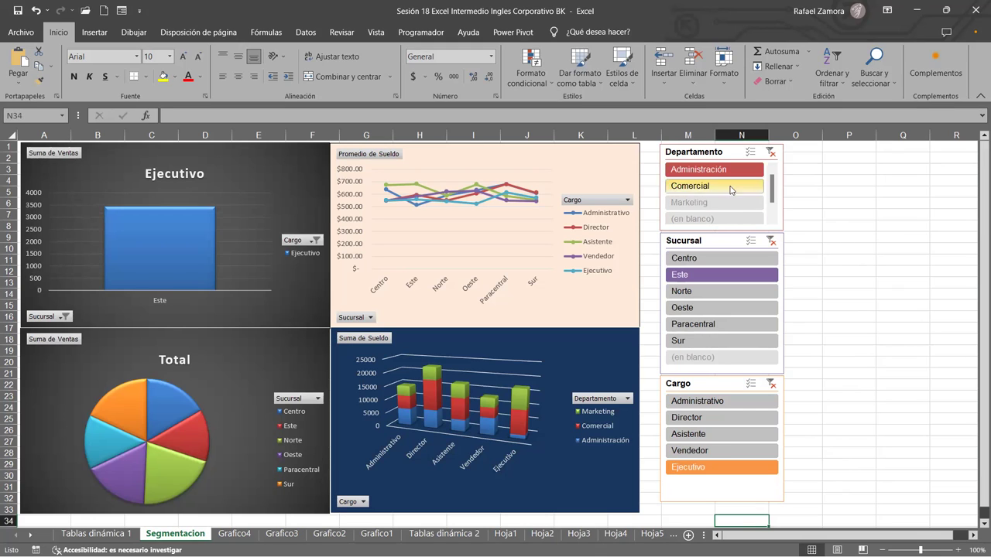
pyautogui.keyDown('ctrl'); pyautogui.click(719, 309); pyautogui.keyUp('ctrl')
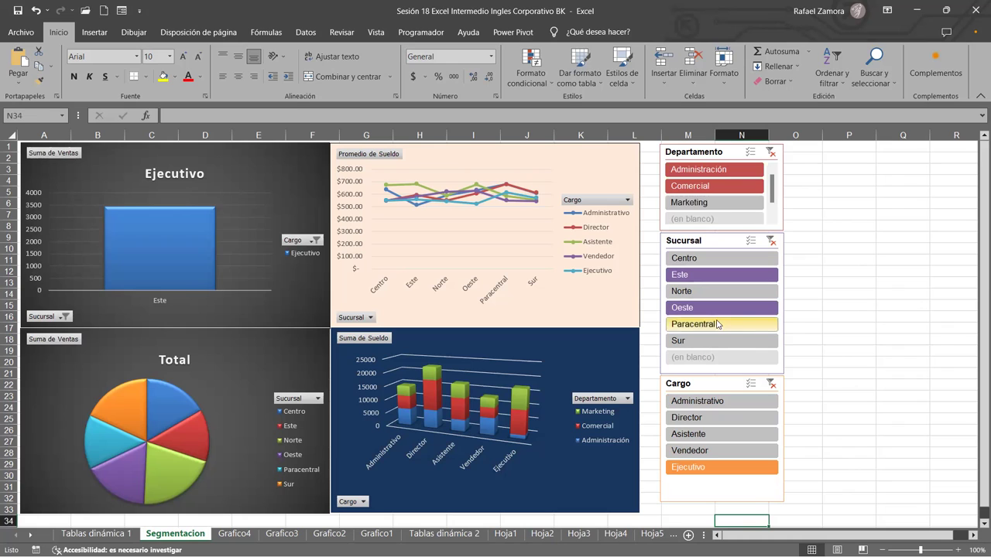
pyautogui.keyDown('ctrl'); pyautogui.click(723, 418); pyautogui.keyUp('ctrl')
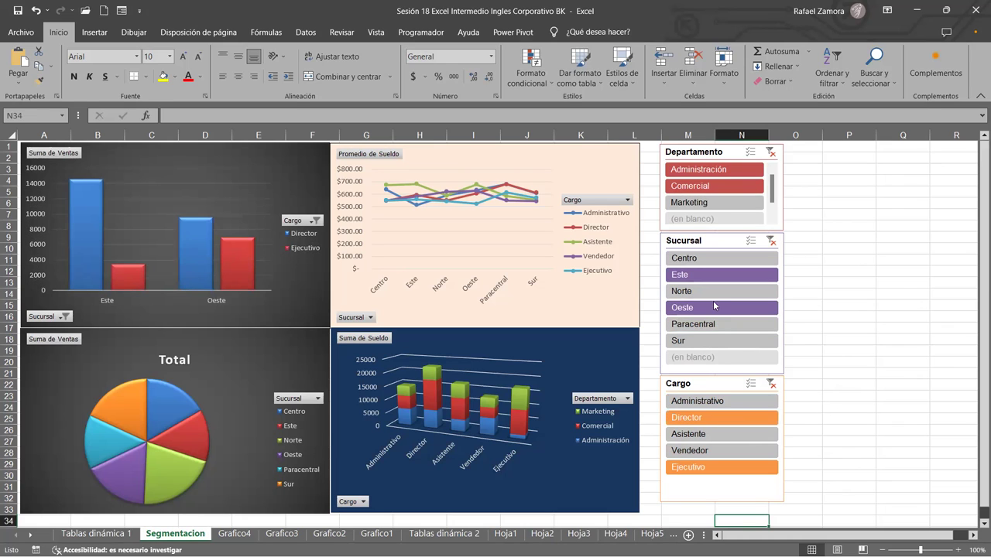
# Step: Clear all three slicer filters and turn on multi-select in Departamento, Sucursal and Cargo
pyautogui.click(770, 153)
pyautogui.click(770, 240)
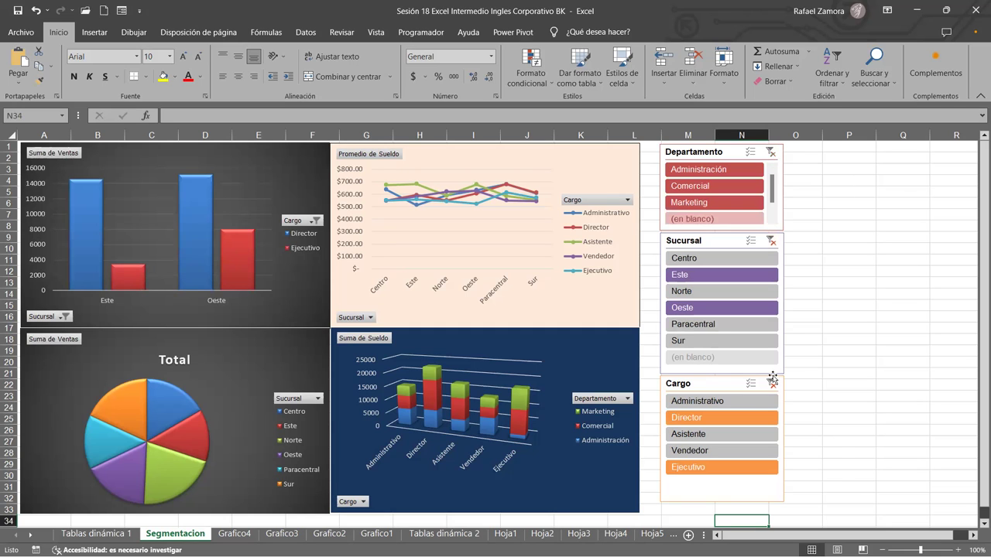
pyautogui.click(770, 383)
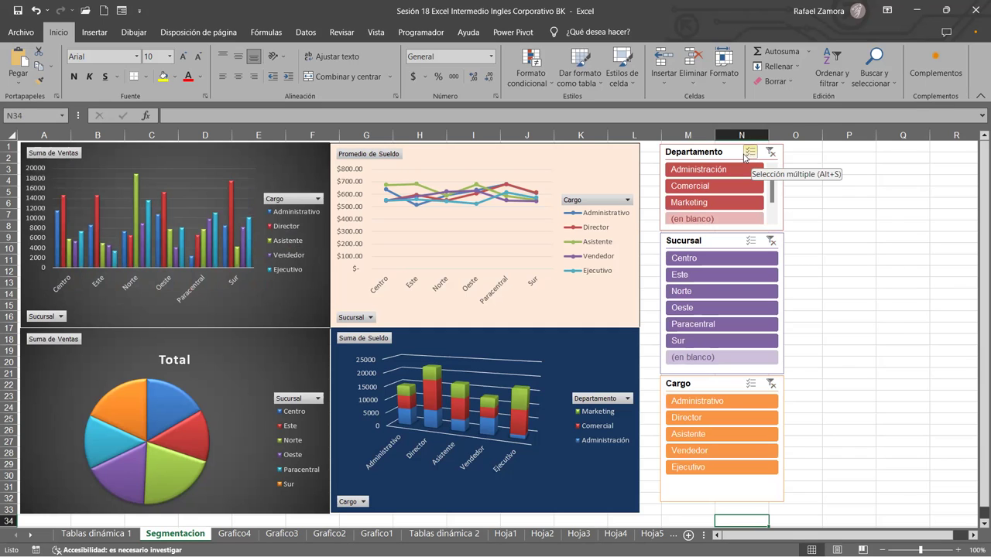
pyautogui.click(749, 154)
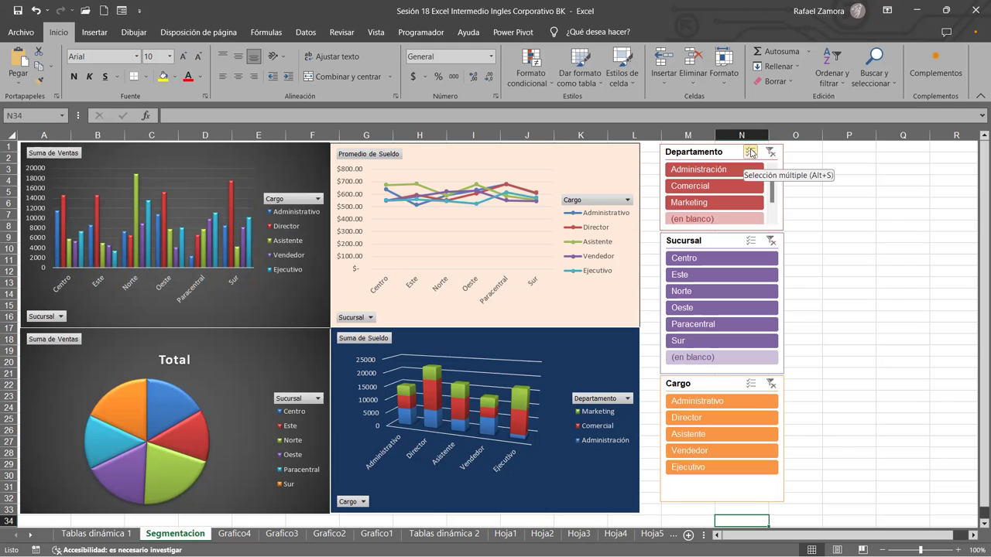
pyautogui.click(750, 153)
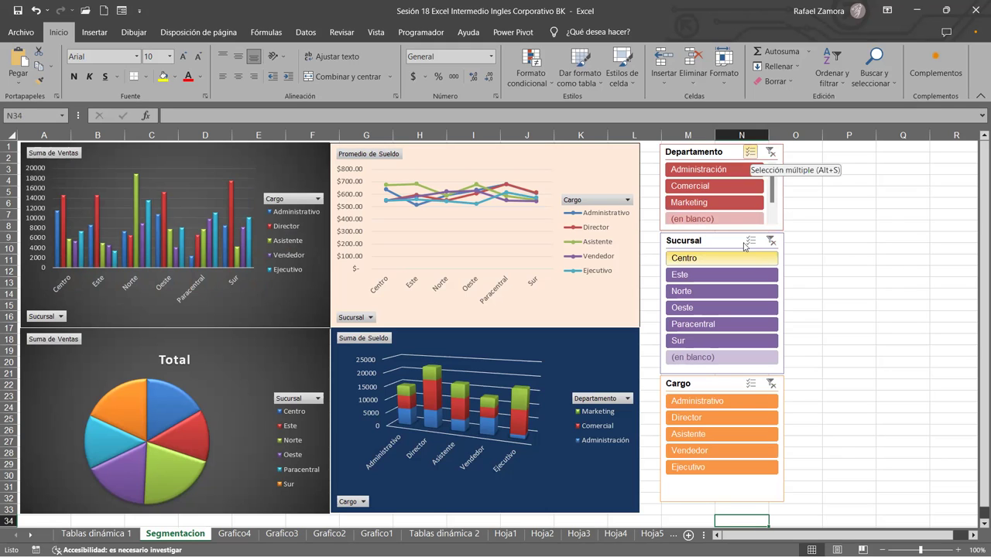
pyautogui.click(750, 241)
pyautogui.click(750, 384)
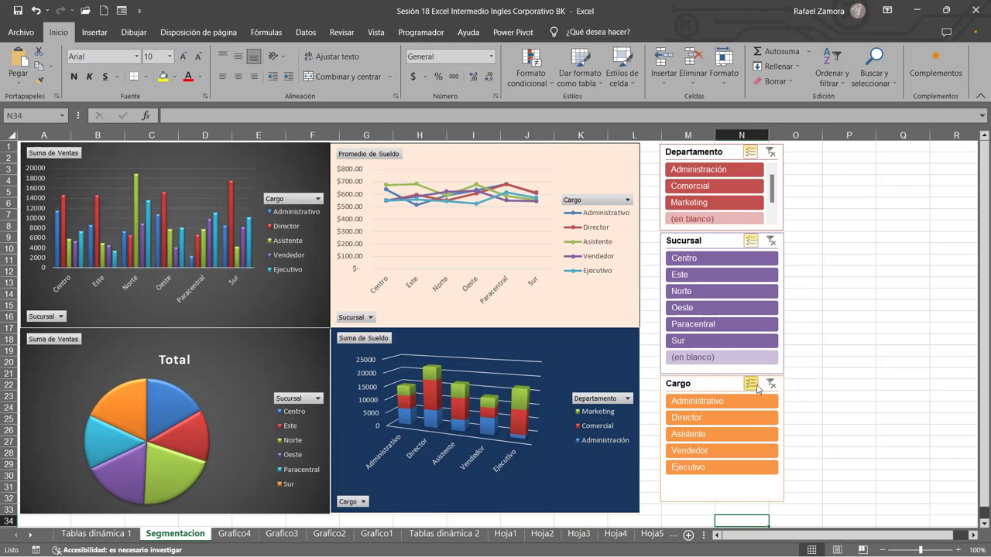
# Step: Deselect Comercial, Norte, Sur, Asistente and Ejecutivo in the slicers
pyautogui.click(724, 187)
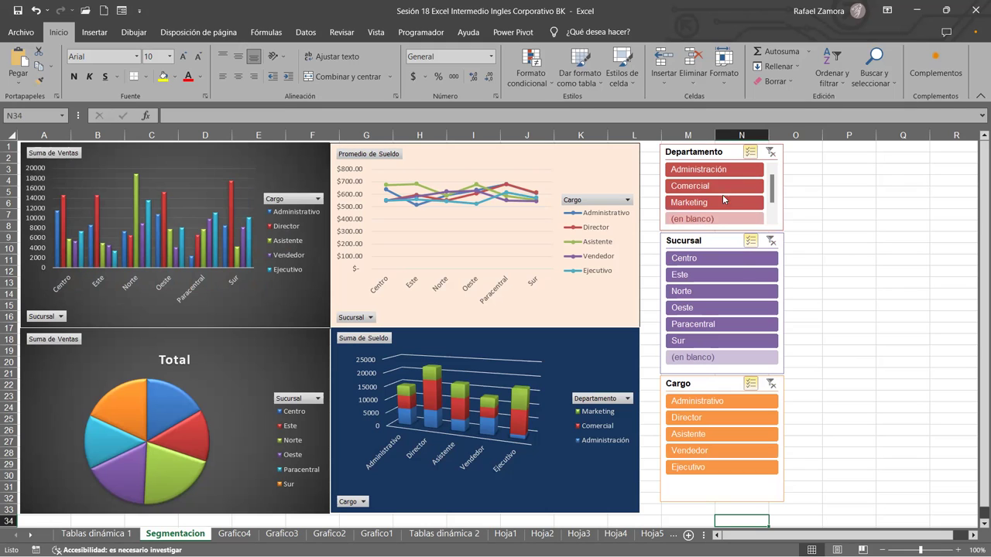
pyautogui.click(732, 292)
pyautogui.click(725, 341)
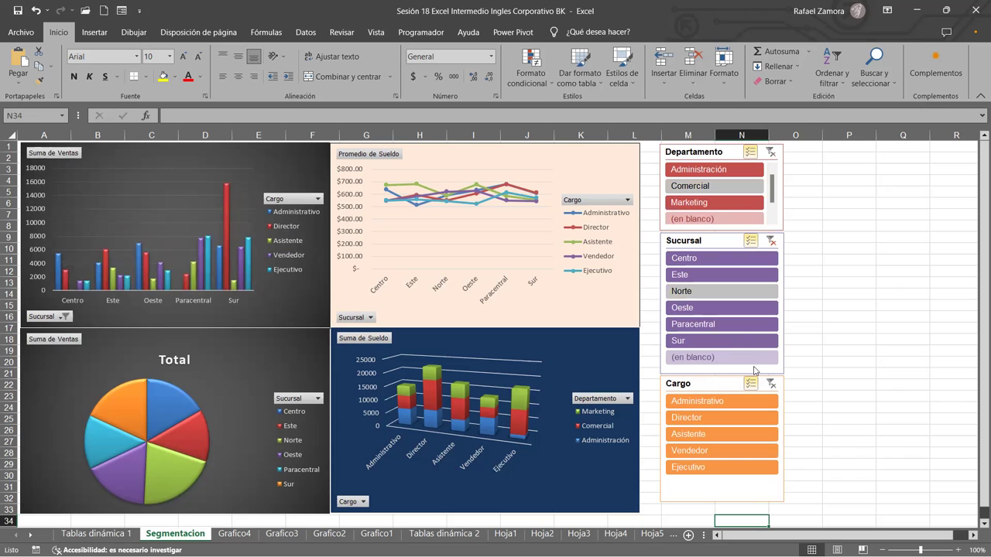
pyautogui.click(728, 435)
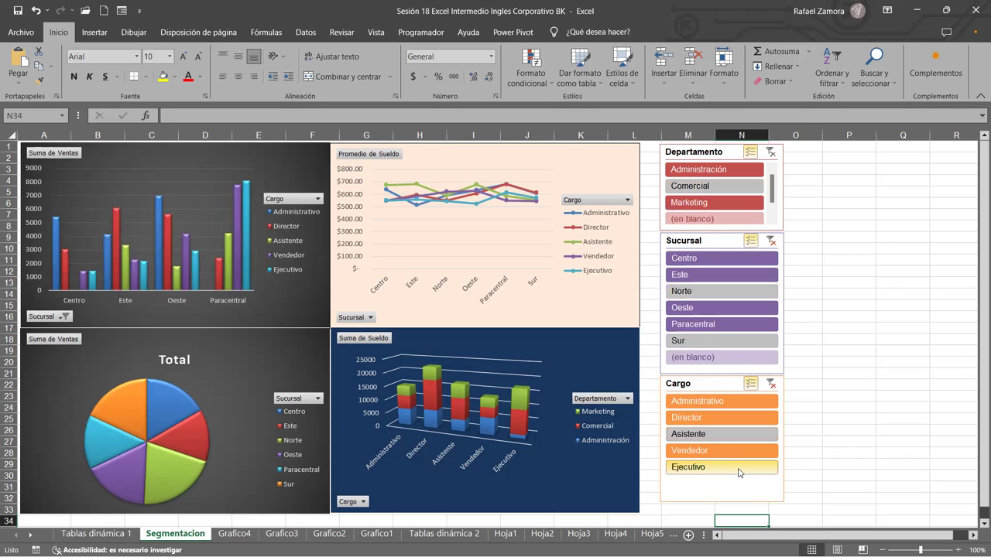
pyautogui.click(741, 473)
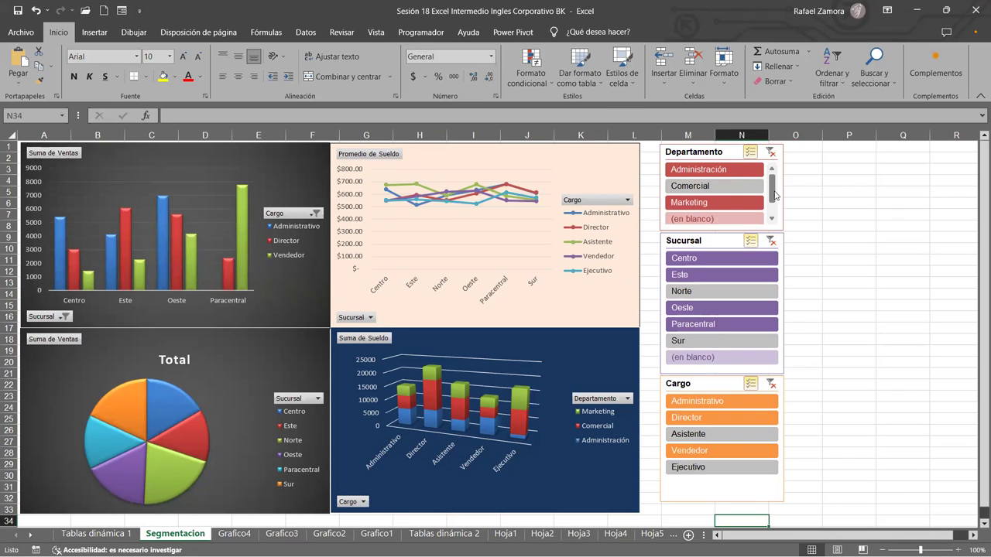
# Step: With the line chart selected, include Comercial and Norte again in the slicers
pyautogui.click(594, 157)
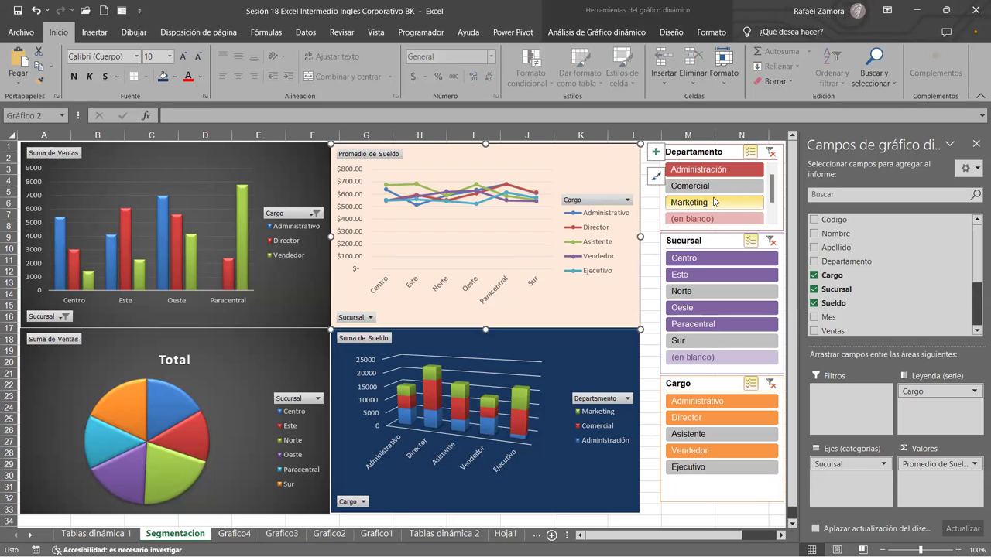
pyautogui.click(715, 186)
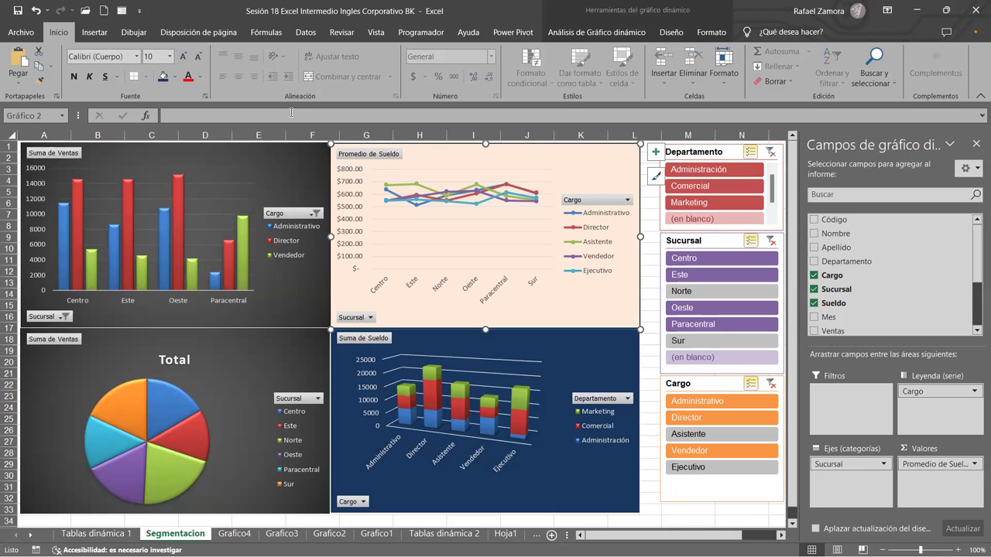
pyautogui.click(741, 296)
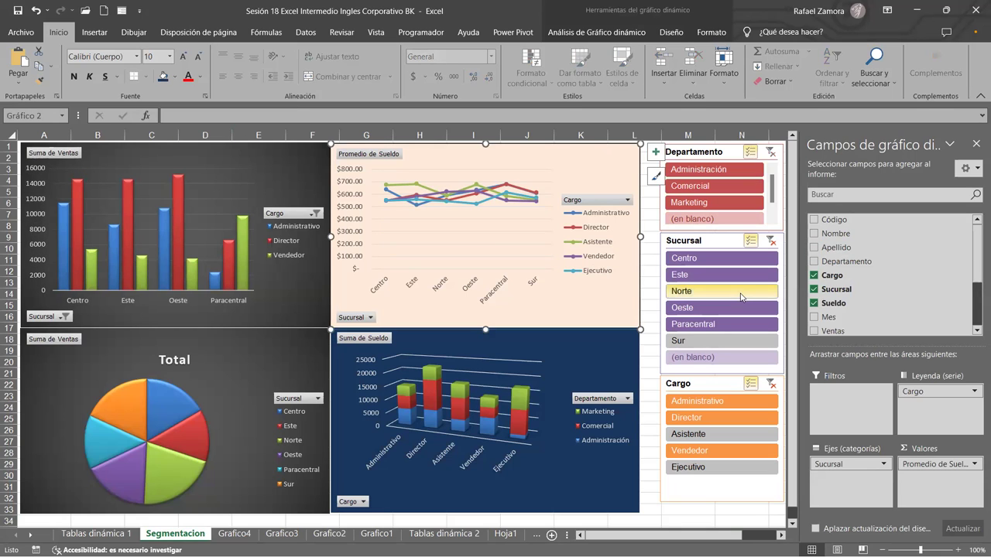
# Step: With the 3D column chart selected, add Asistente back and drop Oeste and Norte
pyautogui.click(597, 352)
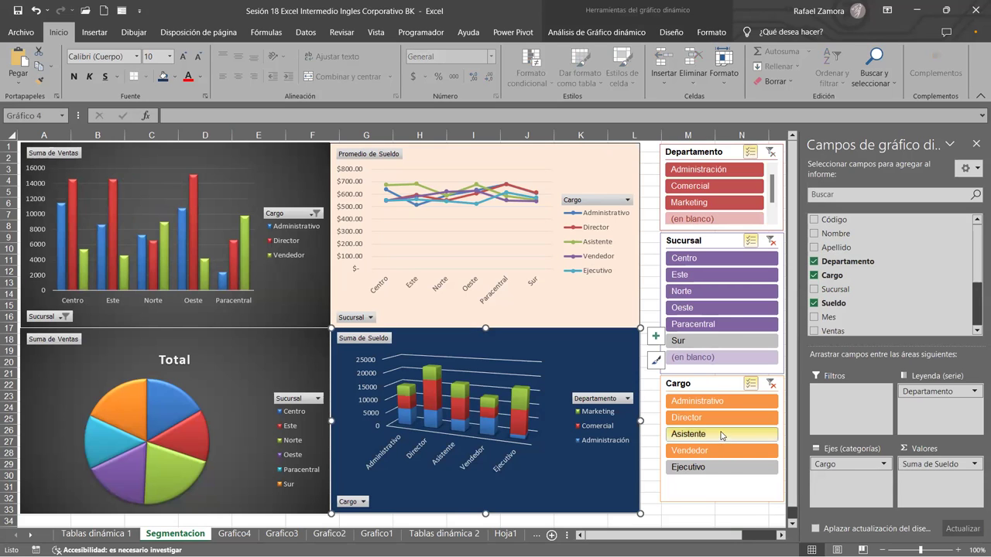
pyautogui.click(721, 435)
pyautogui.click(722, 308)
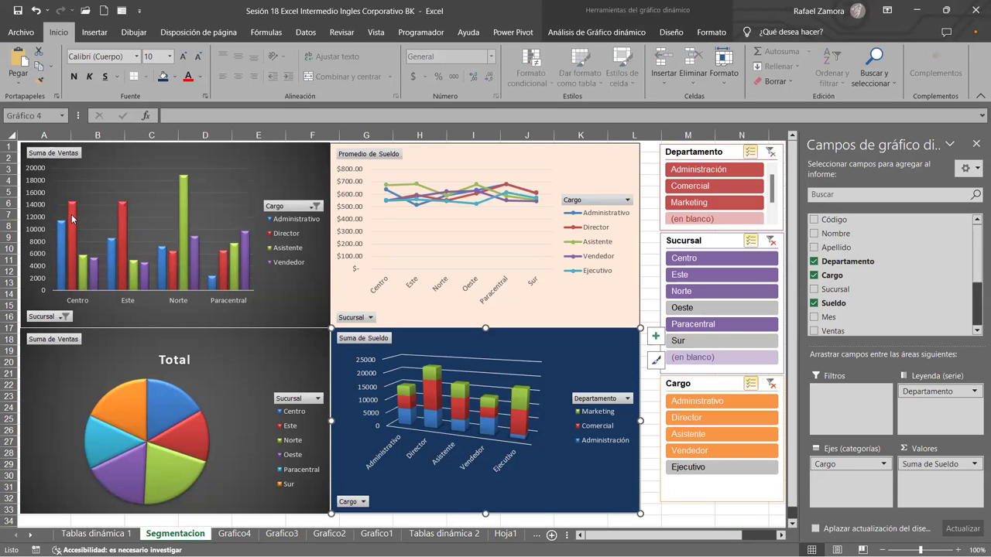
pyautogui.click(720, 291)
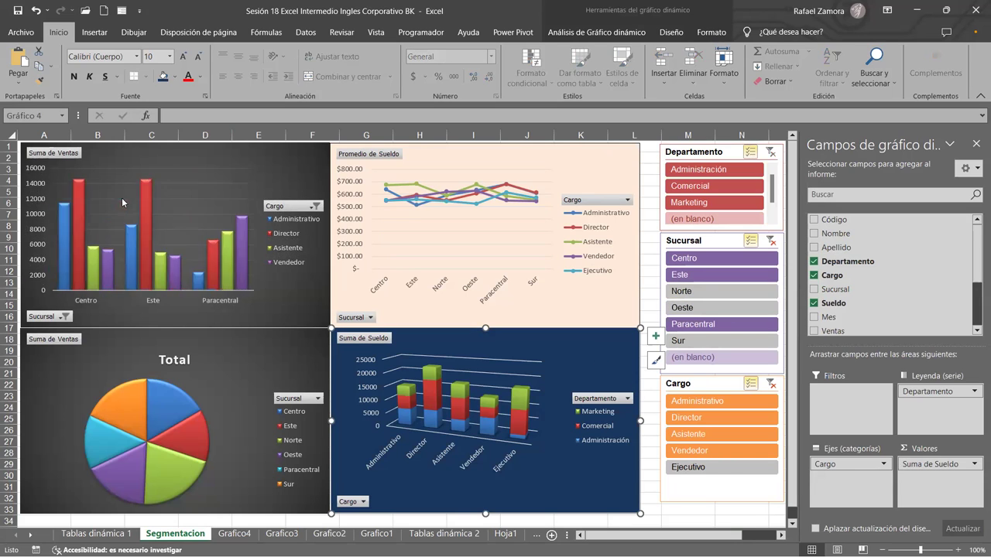
pyautogui.click(976, 144)
# Step: Select the sales column chart, then the average salary line chart with its PivotChart analysis commands
pyautogui.click(879, 240)
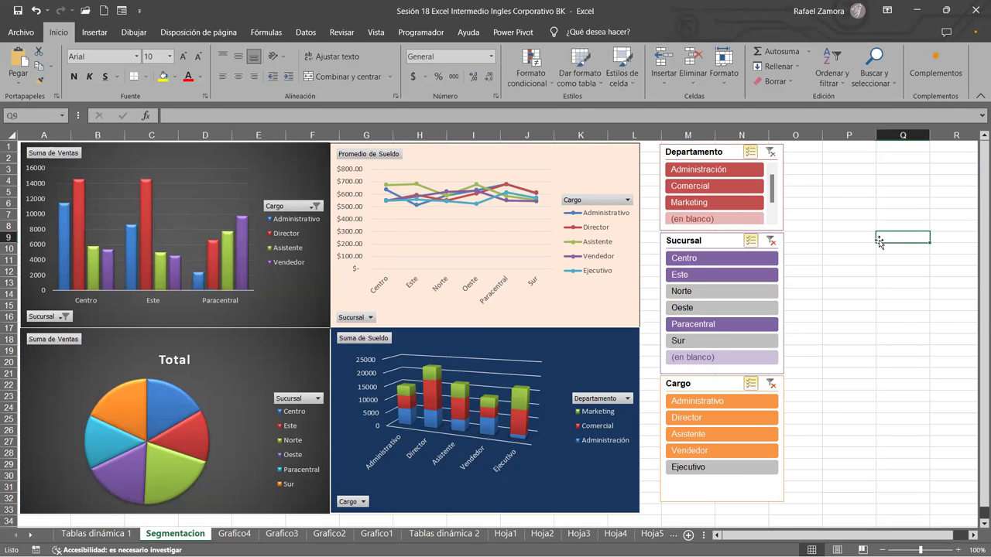
pyautogui.click(257, 151)
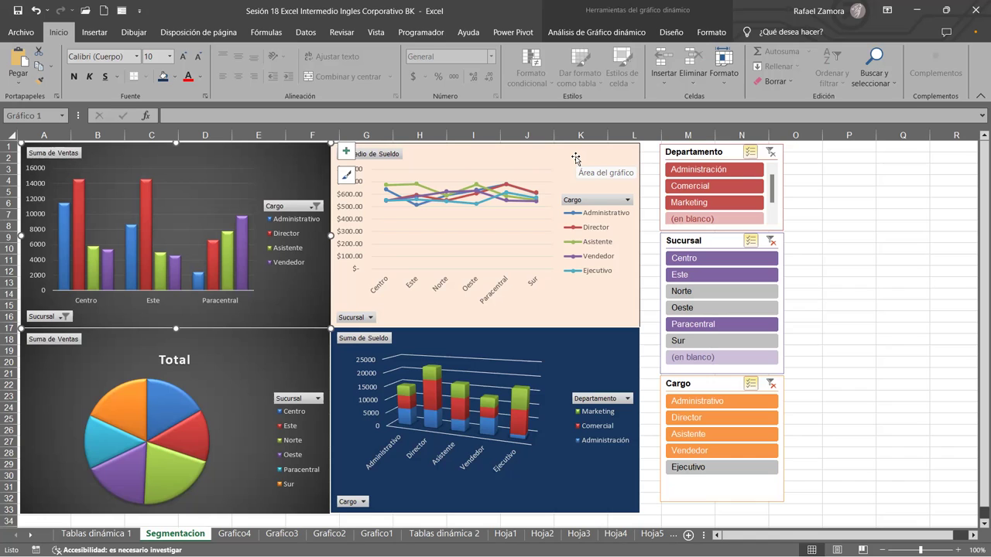
pyautogui.click(575, 159)
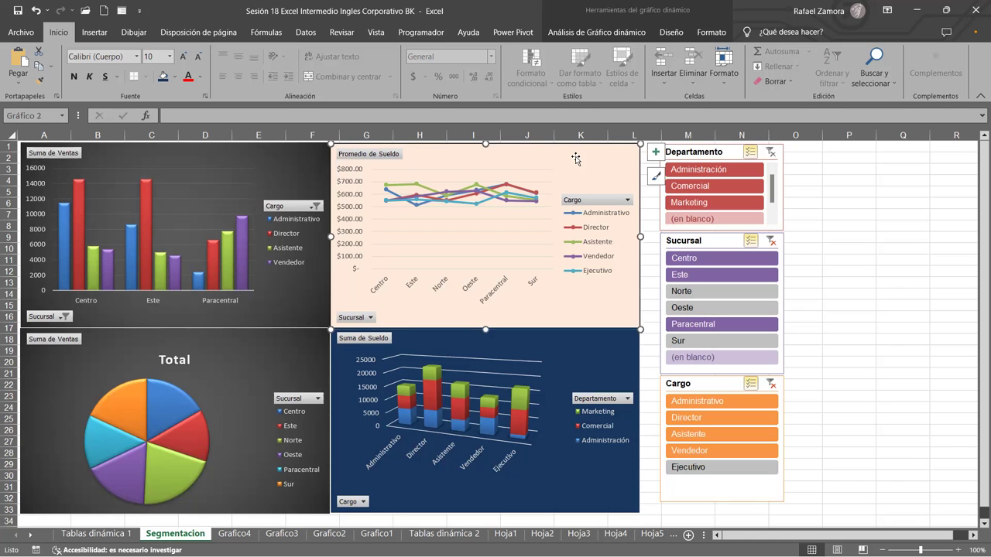
pyautogui.click(600, 35)
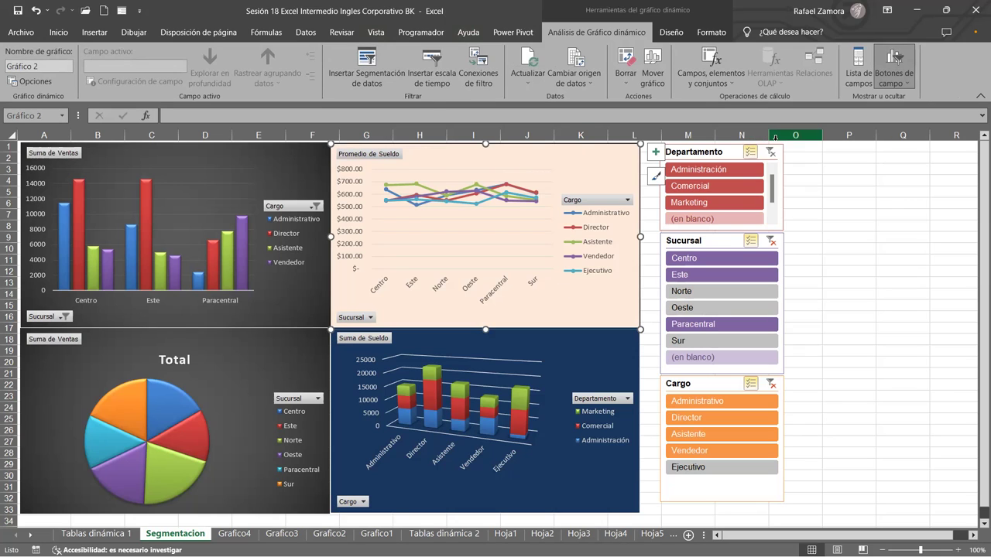
# Step: Browse the sales chart's Design and Format tabs, then return to the line chart's PivotChart analysis commands
pyautogui.click(313, 158)
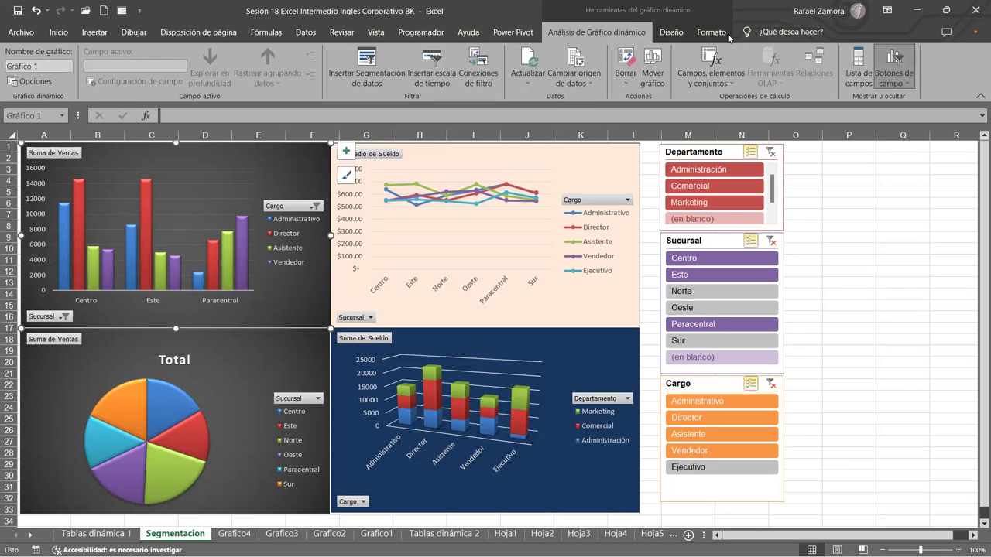
pyautogui.click(675, 33)
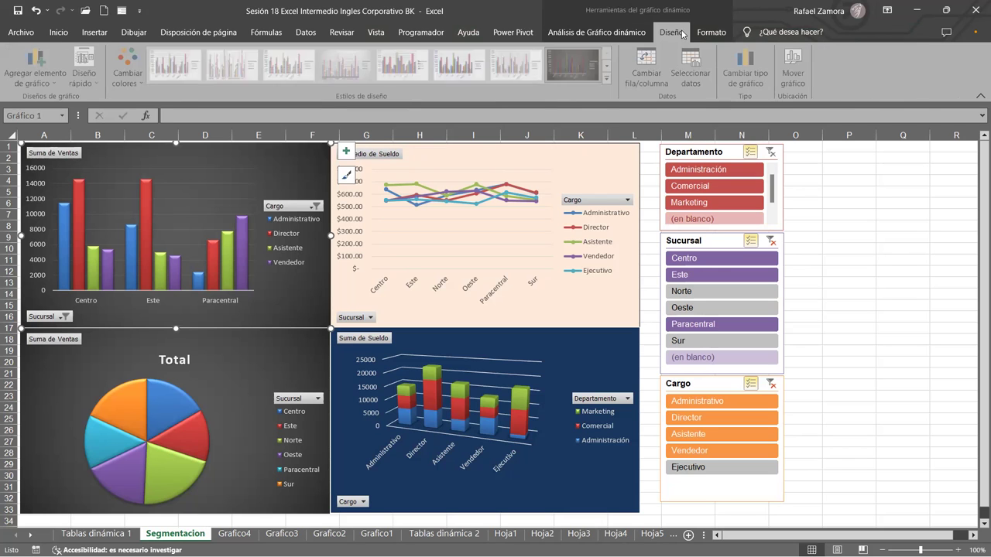
pyautogui.click(725, 36)
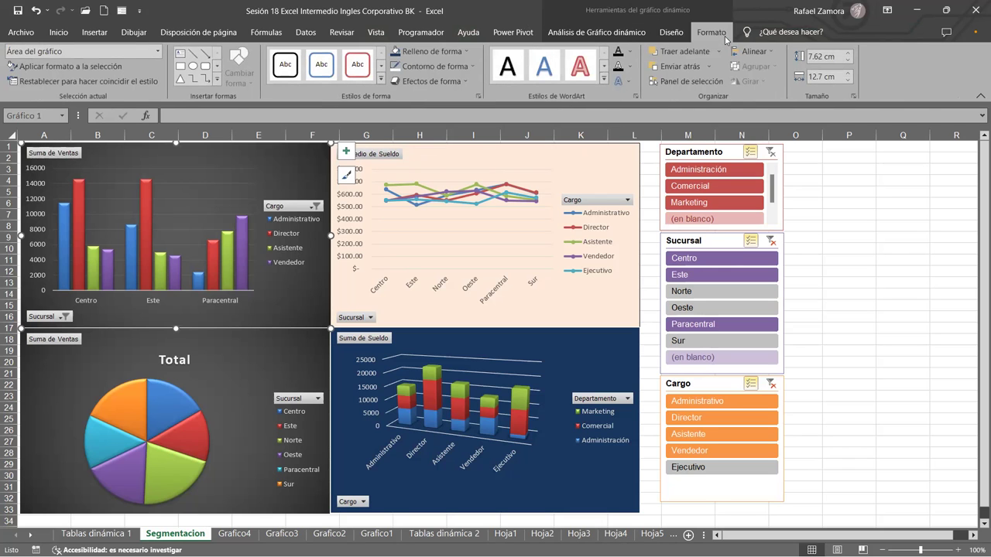
pyautogui.click(611, 166)
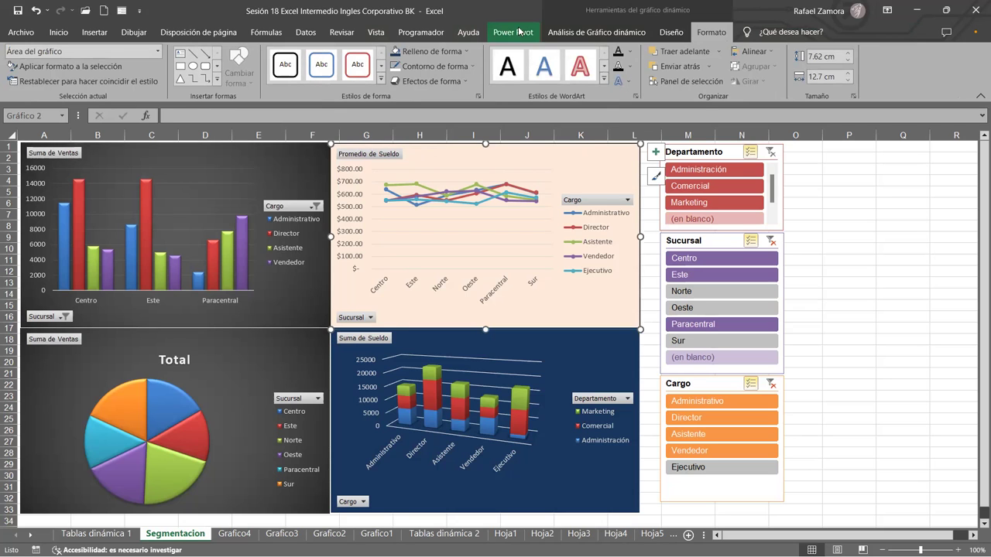
pyautogui.click(596, 32)
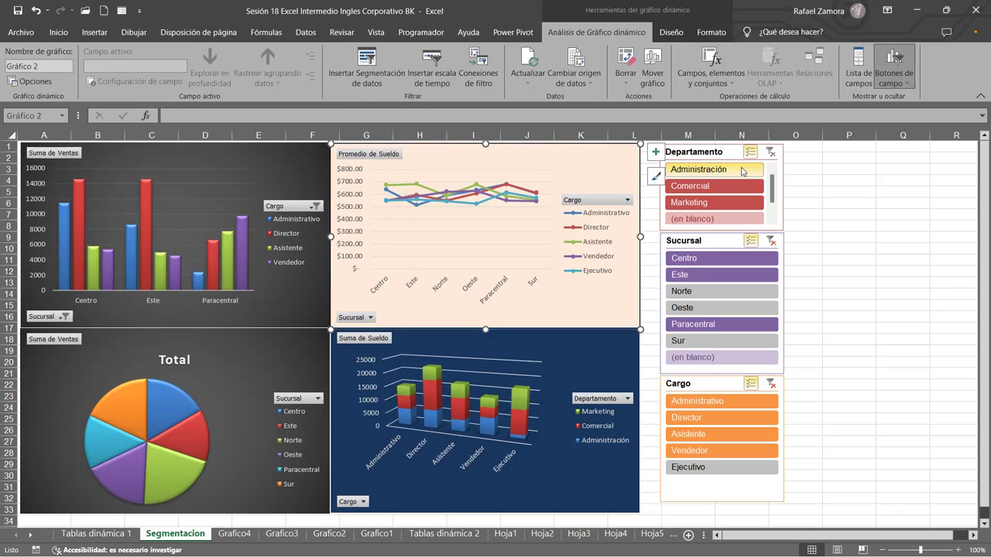
# Step: Cycle through the Departamento, Sucursal and Cargo slicers, then open Conexiones de informes for Departamento
pyautogui.click(712, 151)
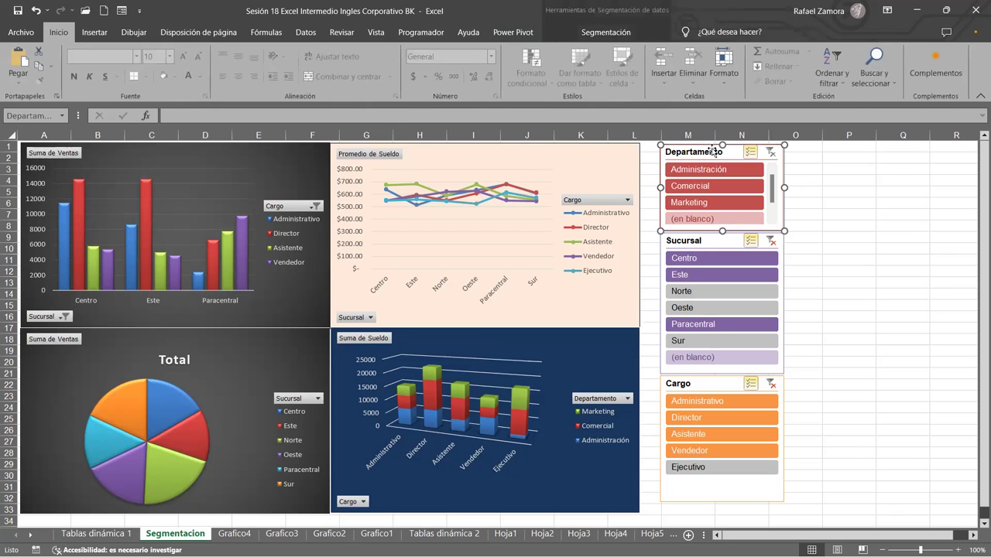
pyautogui.click(606, 31)
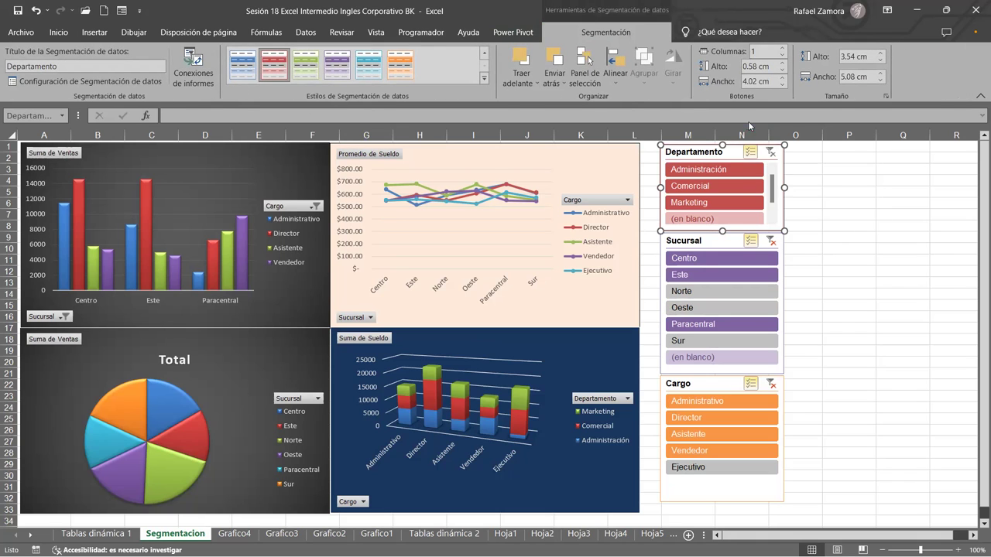
pyautogui.click(720, 241)
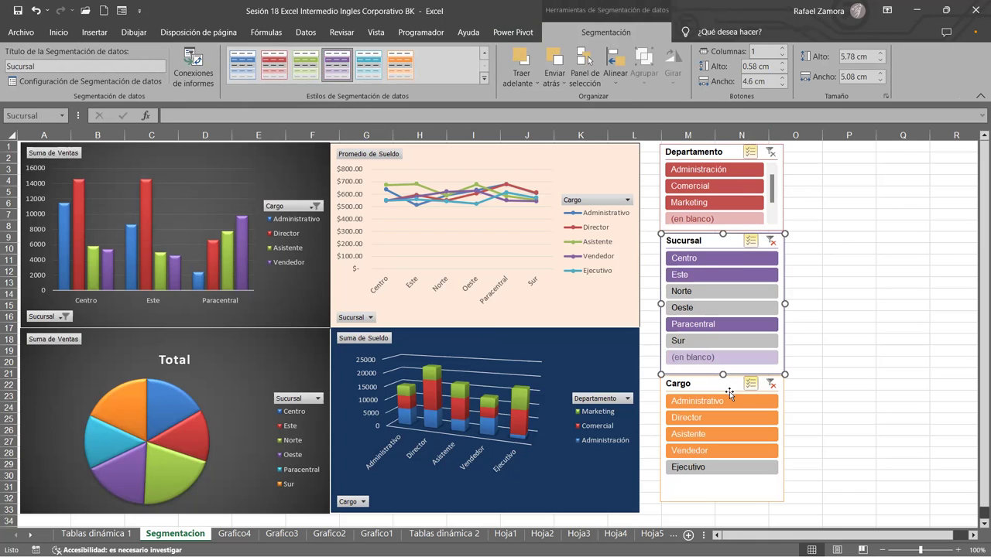
pyautogui.click(705, 383)
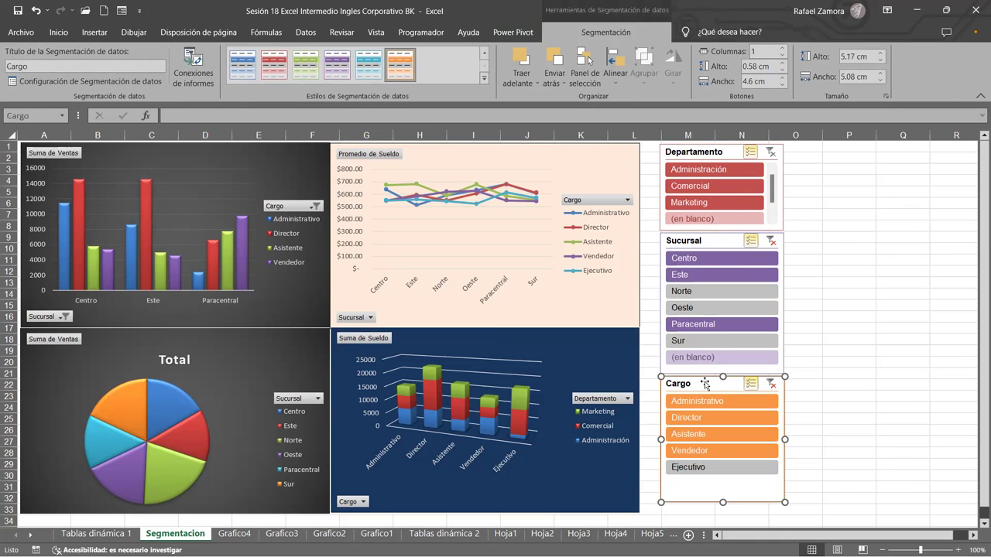
pyautogui.click(706, 149)
pyautogui.click(718, 240)
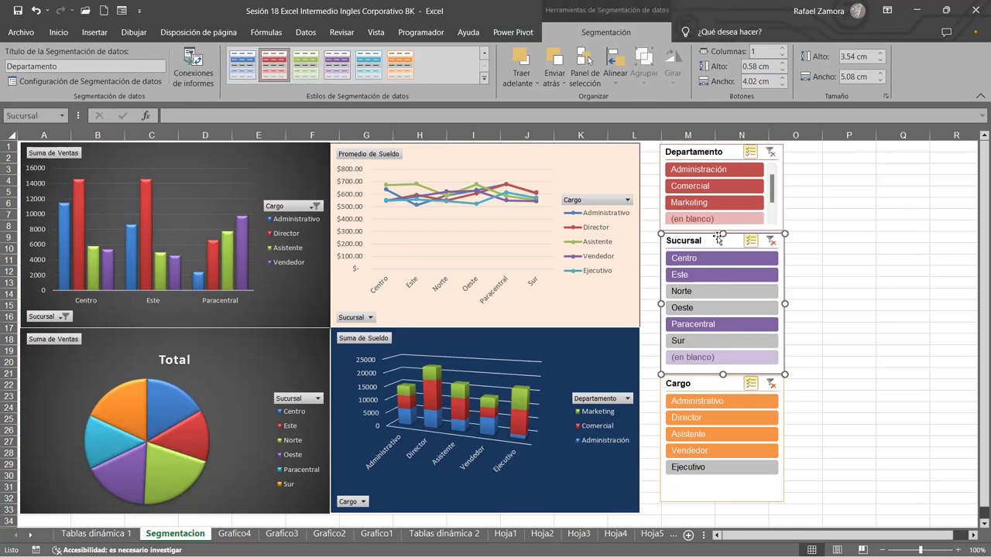
pyautogui.click(709, 385)
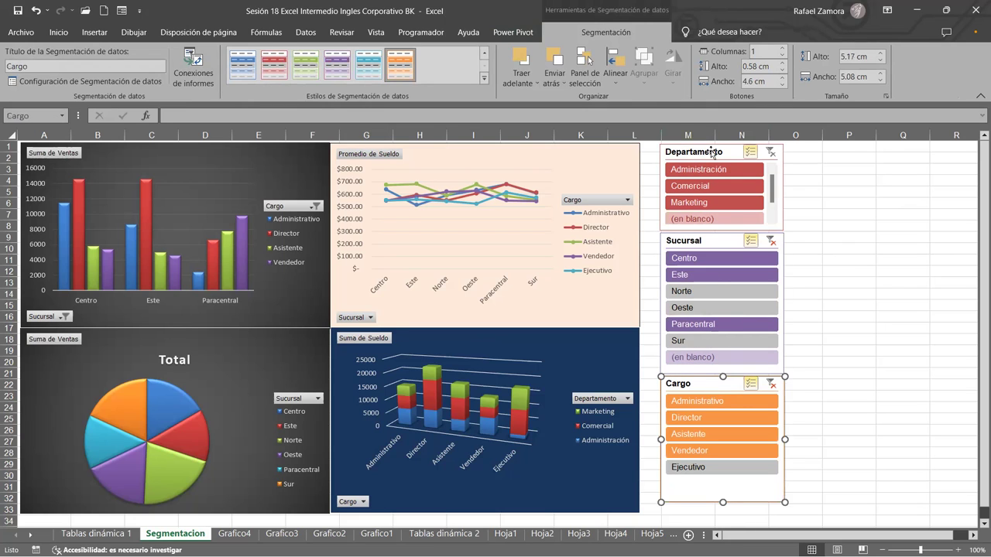
pyautogui.click(711, 152)
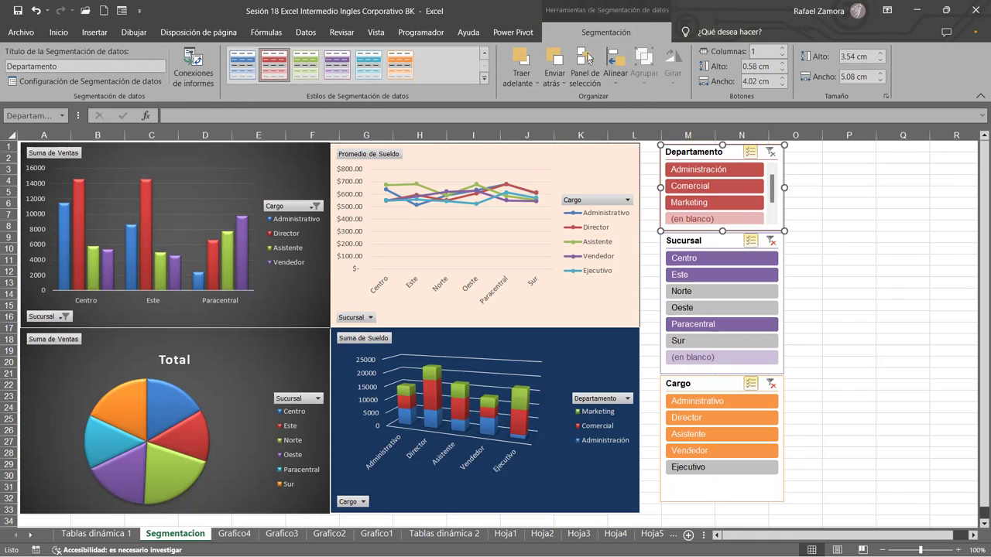
pyautogui.click(206, 62)
# Step: Tick TablaDinámica2, TablaDinámica3 and TablaDinámica4 in the enlarged Conexión de informe dialog and confirm
pyautogui.moveTo(538, 141); pyautogui.dragTo(362, 72)
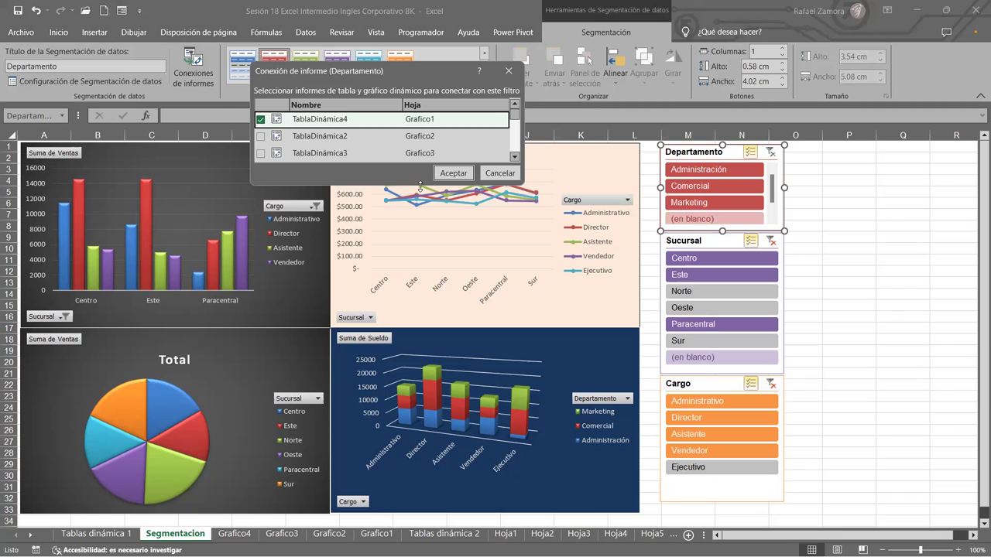
pyautogui.moveTo(421, 186); pyautogui.dragTo(422, 307)
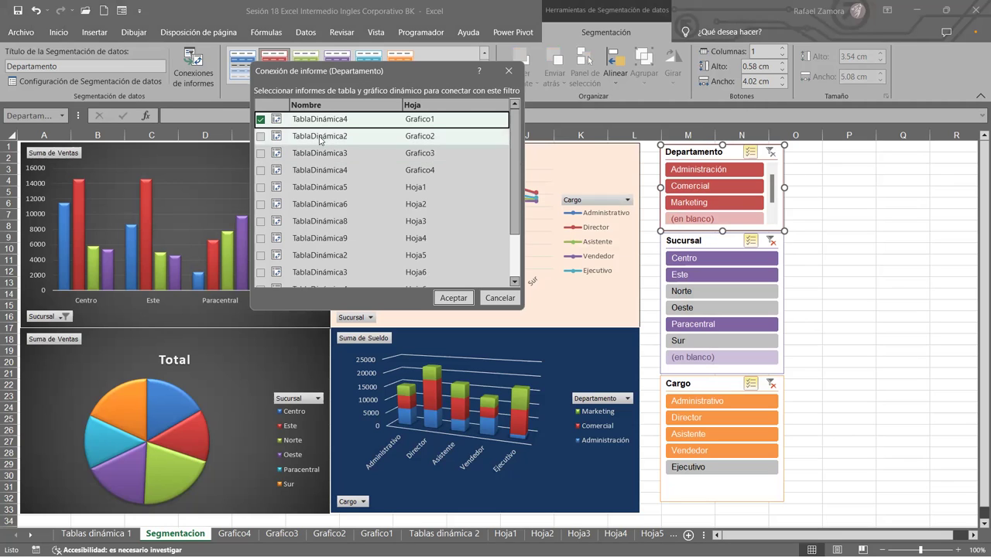
pyautogui.click(261, 136)
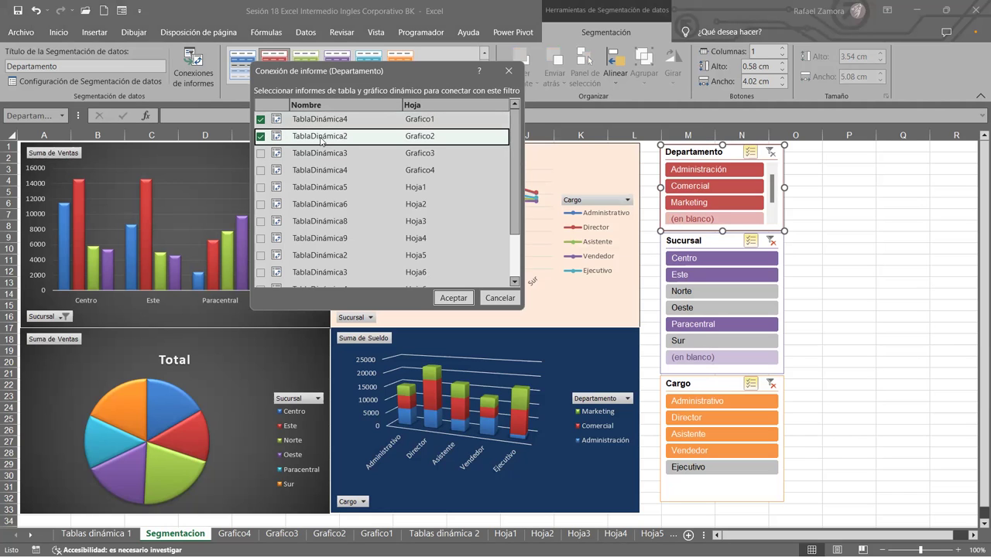
pyautogui.click(261, 154)
pyautogui.click(261, 171)
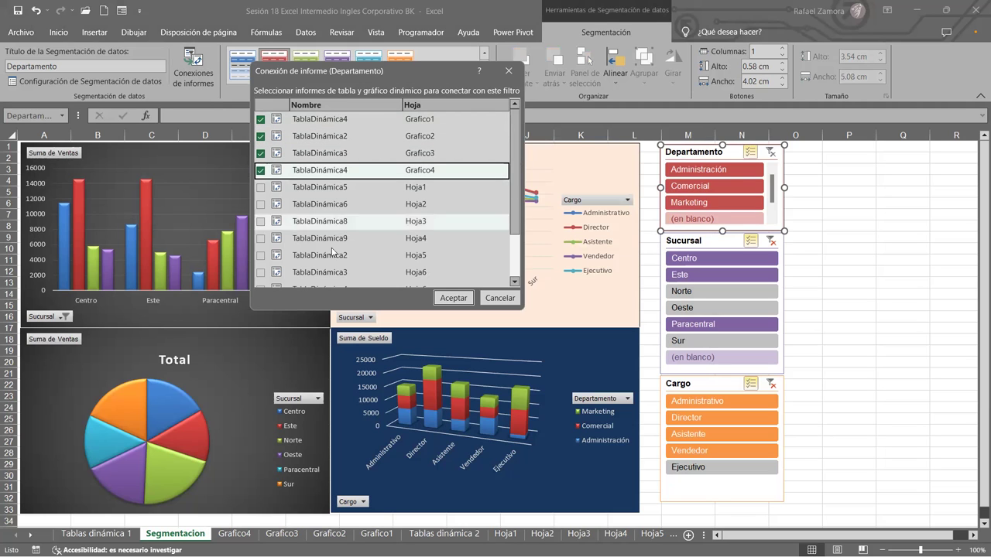
pyautogui.click(467, 300)
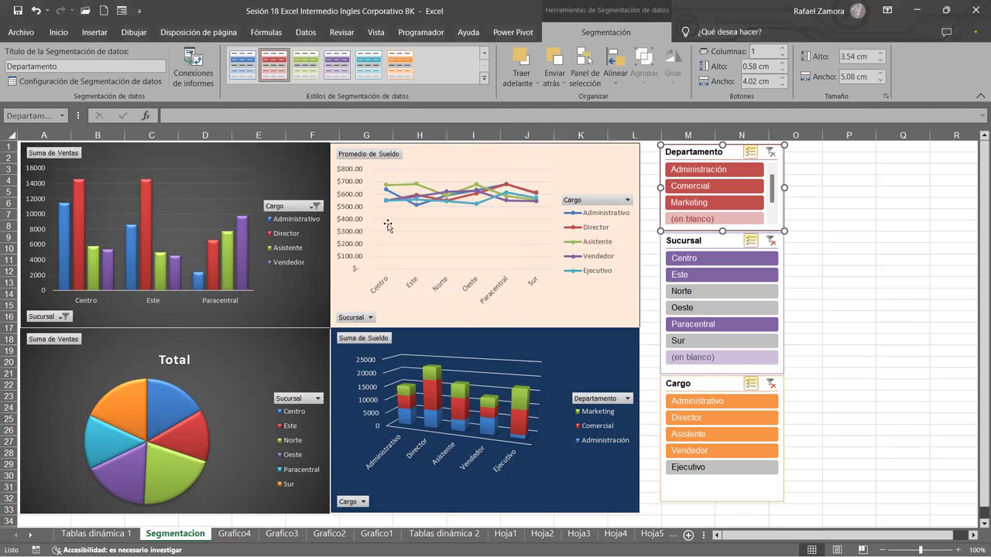
# Step: Clear every Departamento item as a test, then filter to Administración and Comercial
pyautogui.click(737, 185)
pyautogui.click(732, 170)
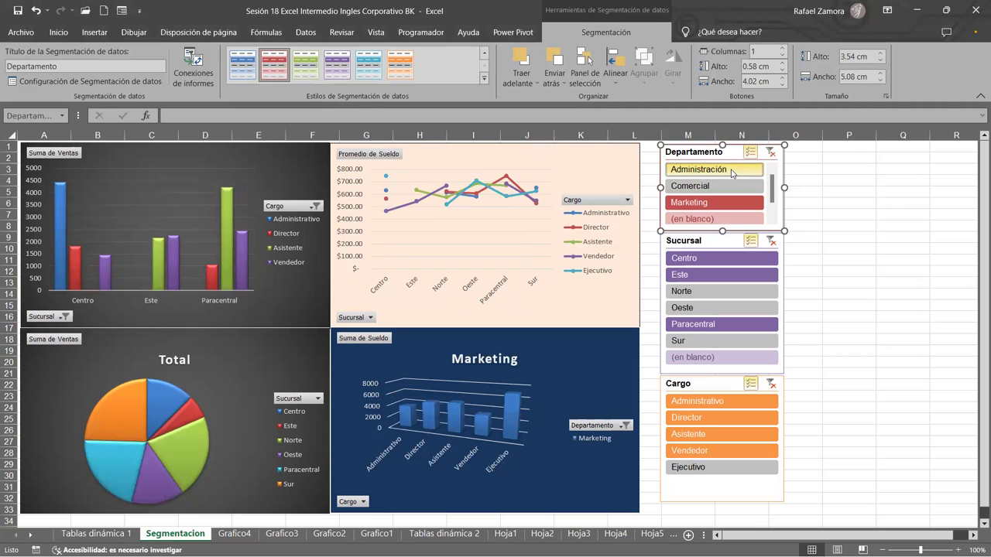
pyautogui.click(731, 204)
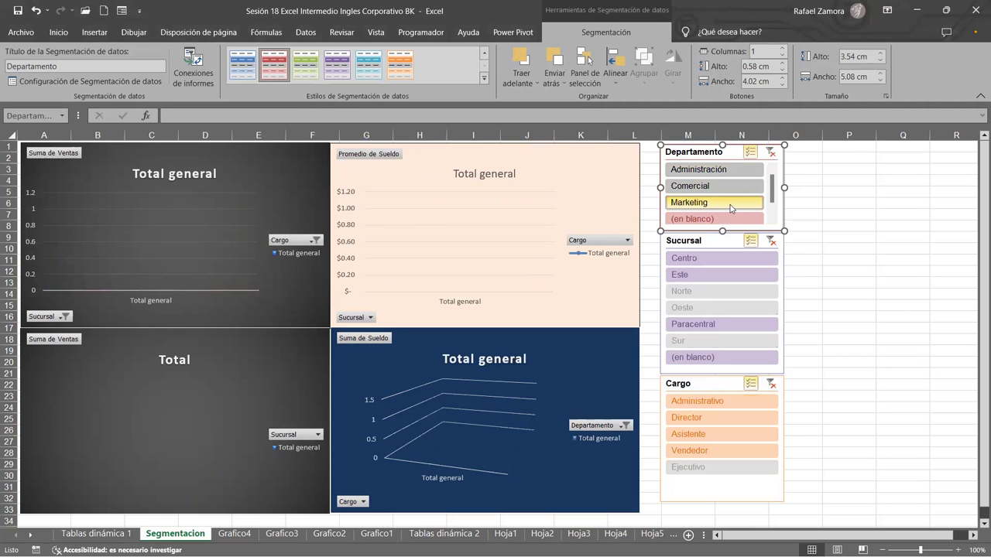
pyautogui.click(720, 170)
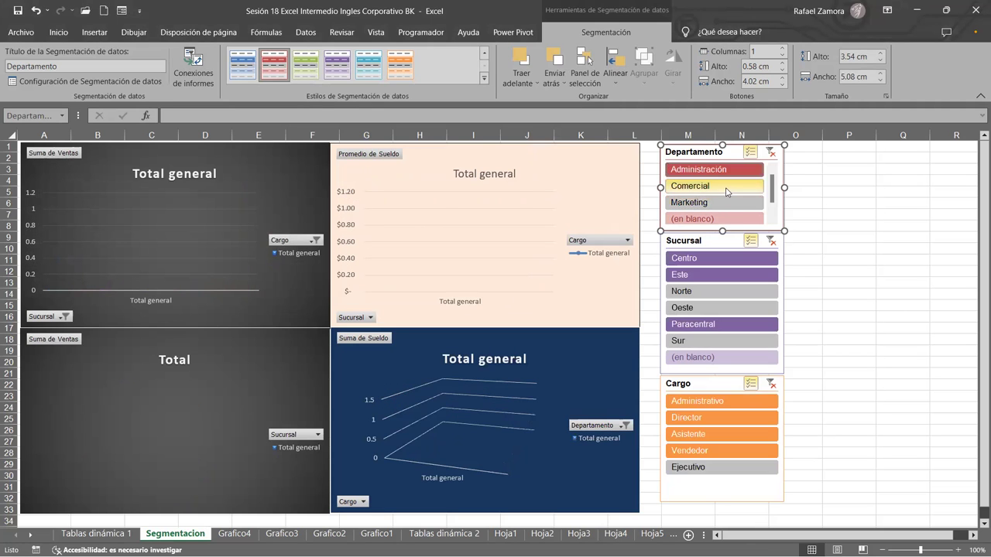
pyautogui.click(726, 187)
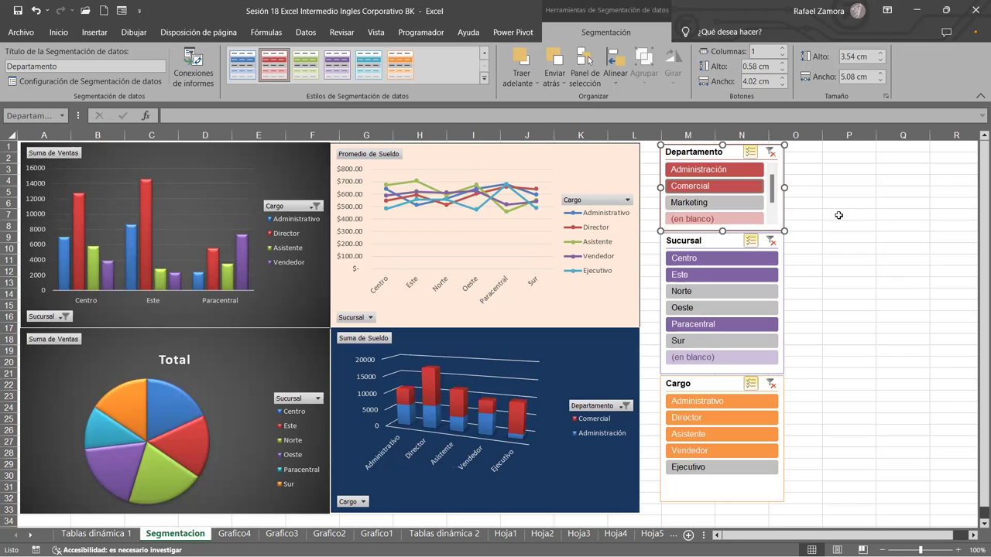
# Step: Connect the Sucursal slicer to TablaDinámica2, TablaDinámica3 and TablaDinámica4 via report connections
pyautogui.click(719, 242)
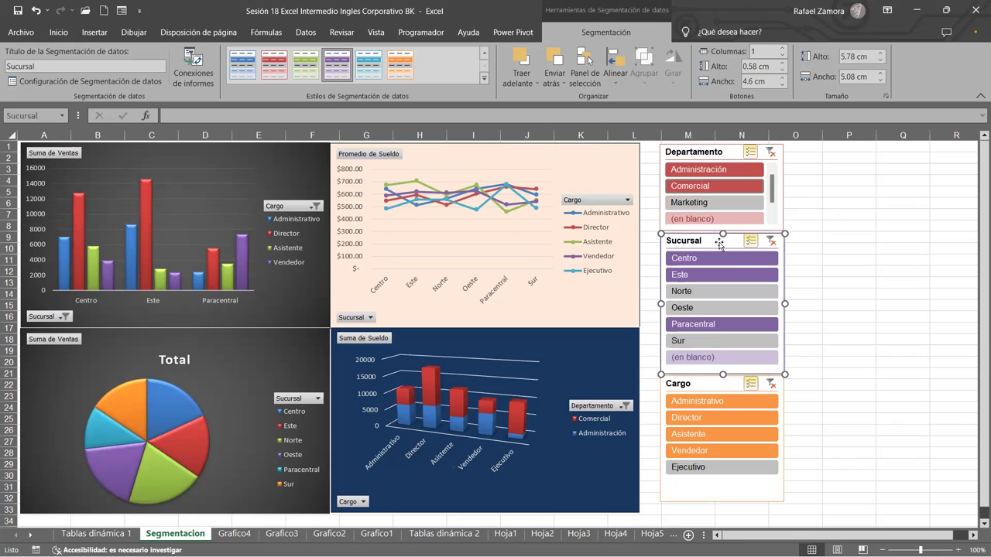
pyautogui.click(194, 77)
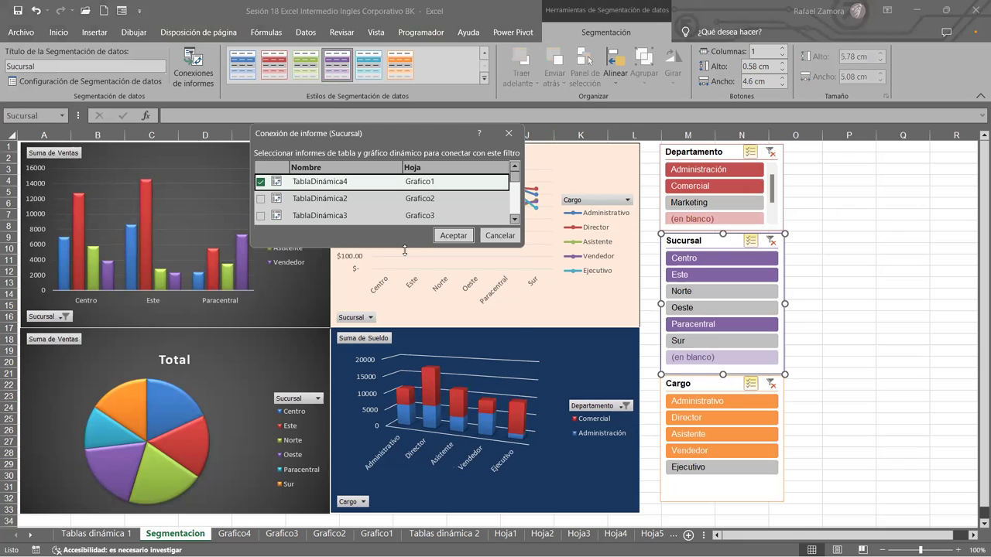
pyautogui.moveTo(404, 250); pyautogui.dragTo(405, 329)
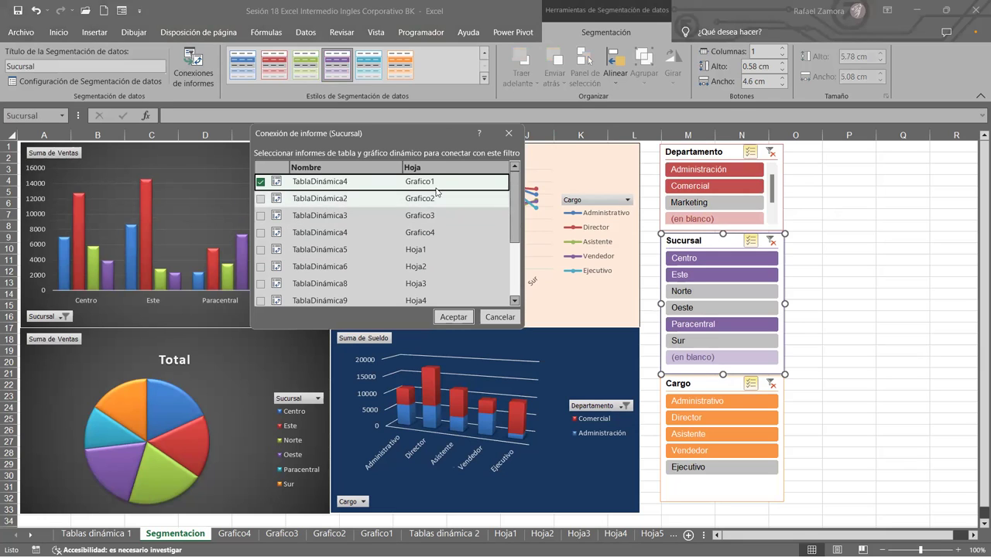
pyautogui.click(261, 198)
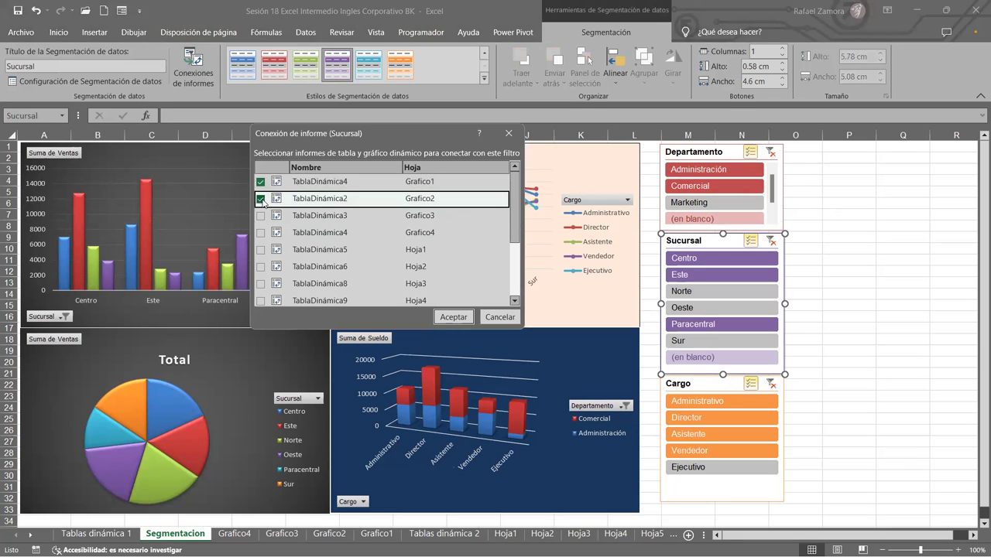
pyautogui.click(261, 216)
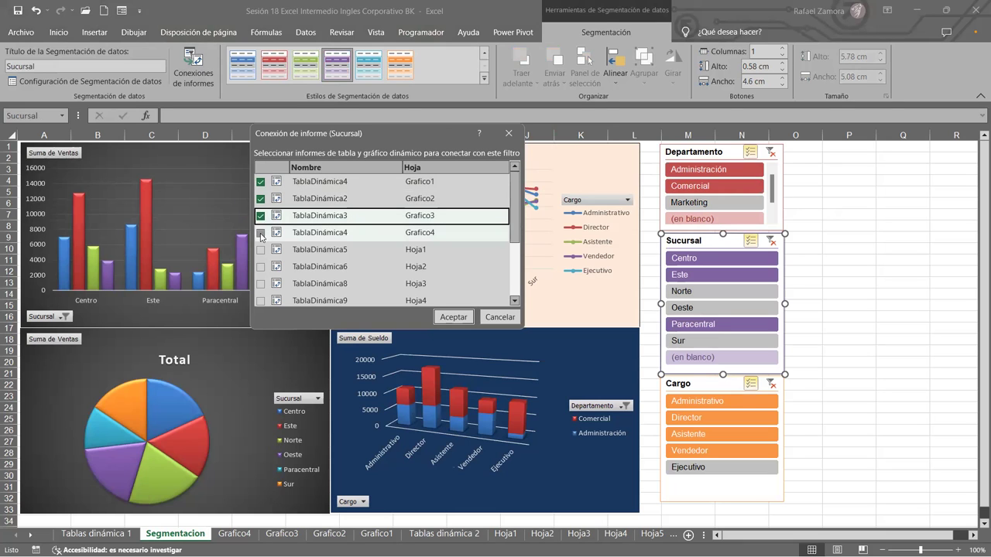
pyautogui.click(261, 234)
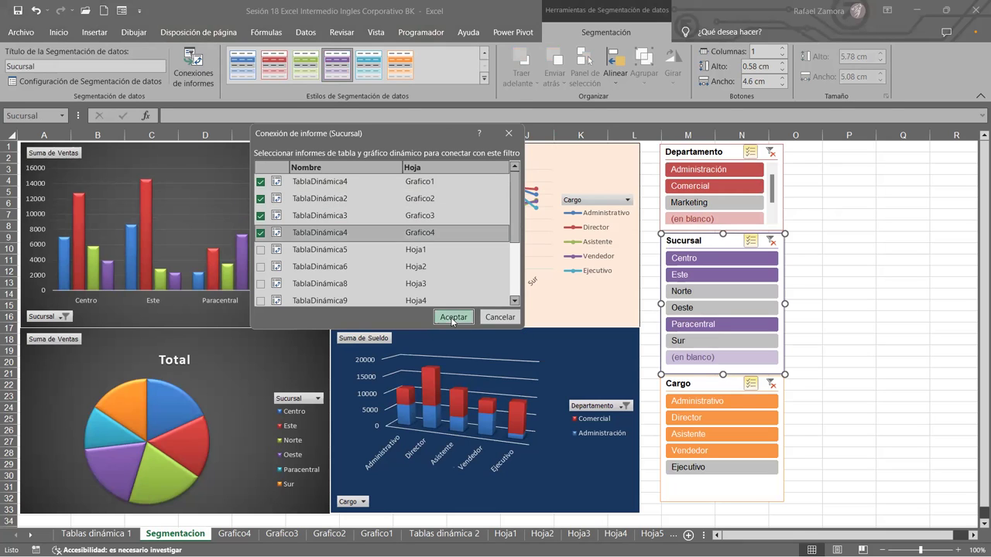
pyautogui.click(452, 317)
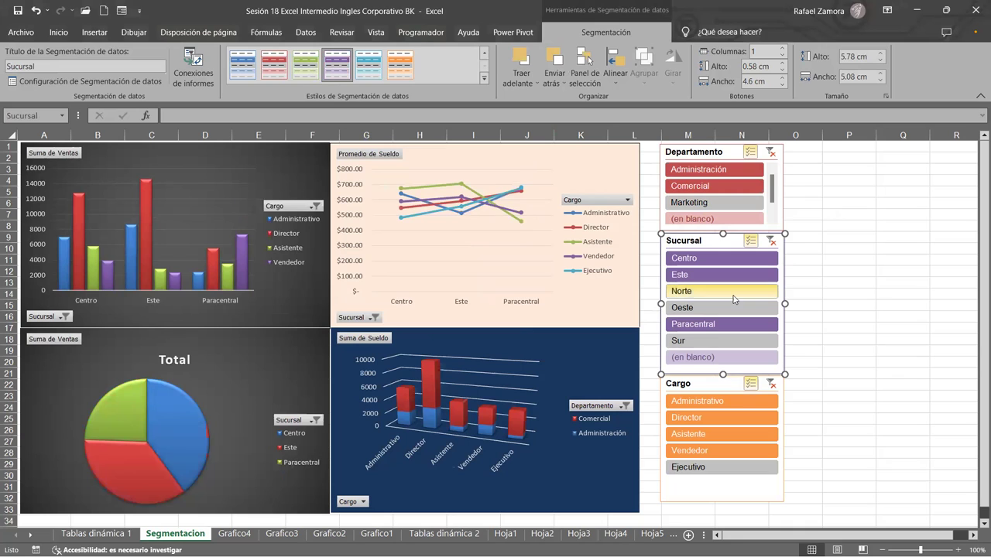
# Step: Filter the Sucursal slicer to Este, Oeste and Paracentral, dropping Centro and Norte
pyautogui.keyDown('ctrl'); pyautogui.click(735, 298); pyautogui.keyUp('ctrl')
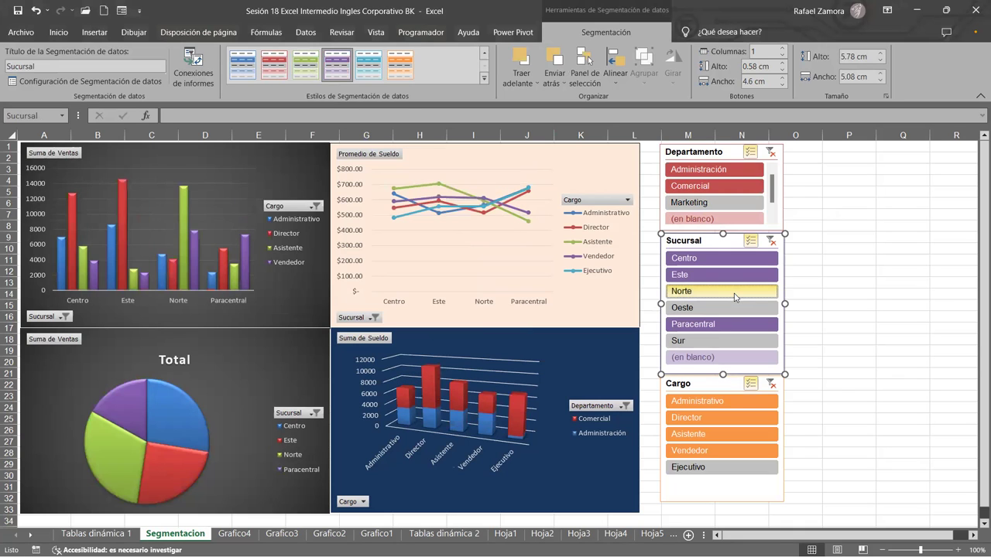
pyautogui.keyDown('ctrl'); pyautogui.click(709, 310); pyautogui.keyUp('ctrl')
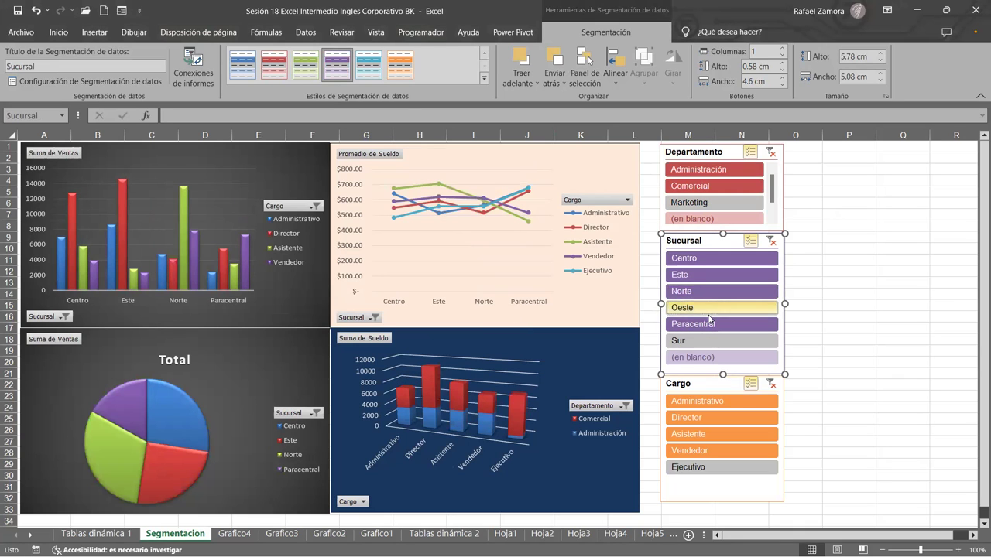
pyautogui.keyDown('ctrl'); pyautogui.click(709, 258); pyautogui.keyUp('ctrl')
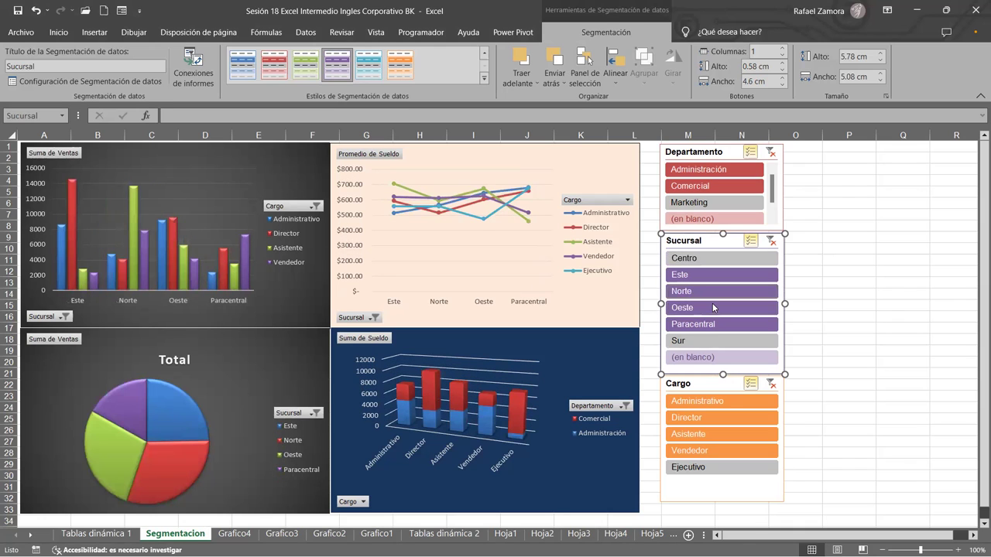
pyautogui.keyDown('ctrl'); pyautogui.click(712, 297); pyautogui.keyUp('ctrl')
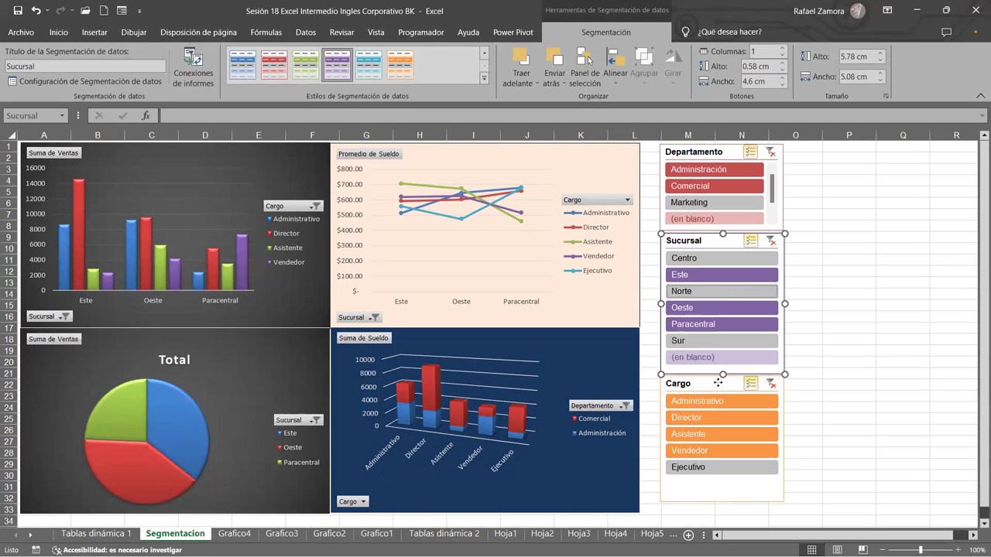
# Step: Link the Cargo slicer to TablaDinámica2, 3 and 4 so Ejecutivo disappears from every chart
pyautogui.click(718, 382)
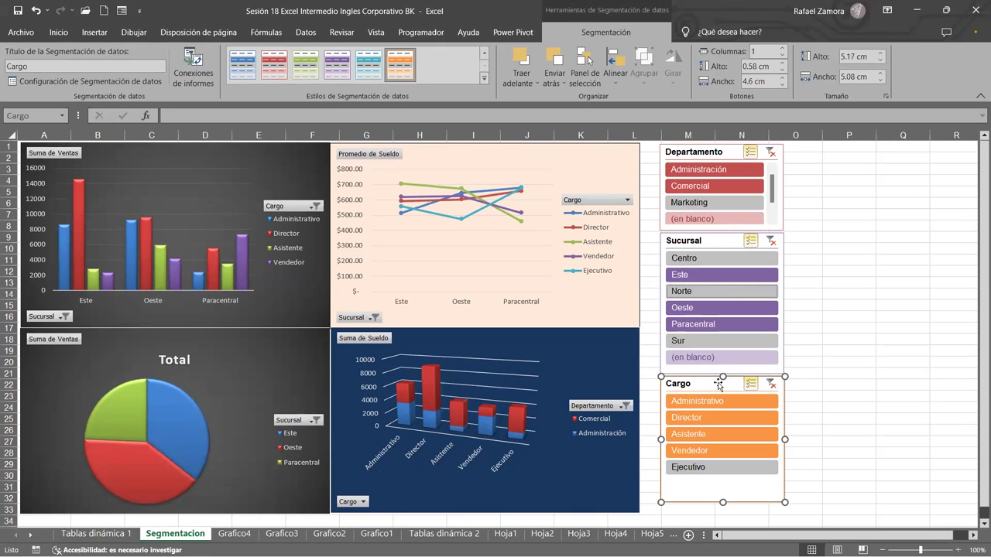
pyautogui.click(193, 77)
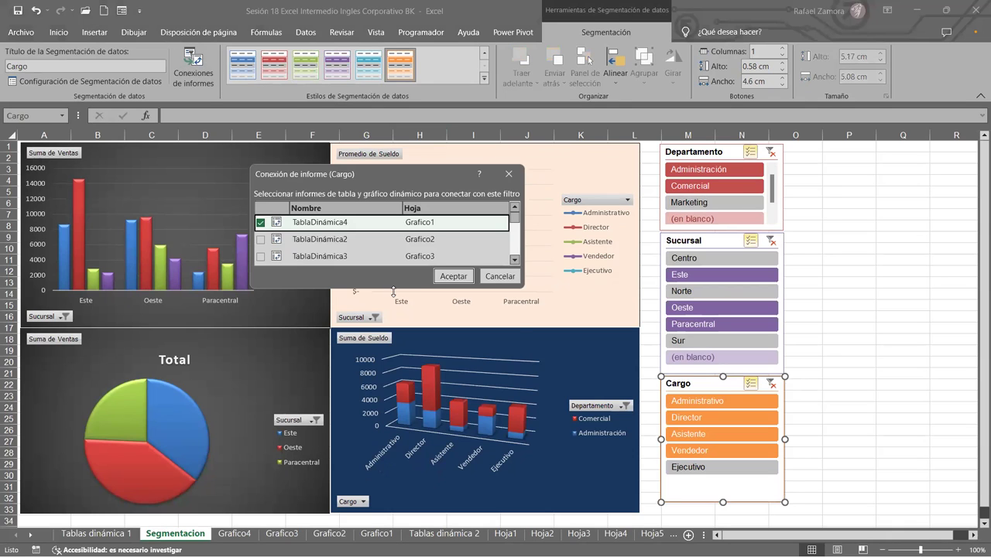
pyautogui.moveTo(393, 292); pyautogui.dragTo(393, 380)
pyautogui.click(260, 239)
pyautogui.click(260, 256)
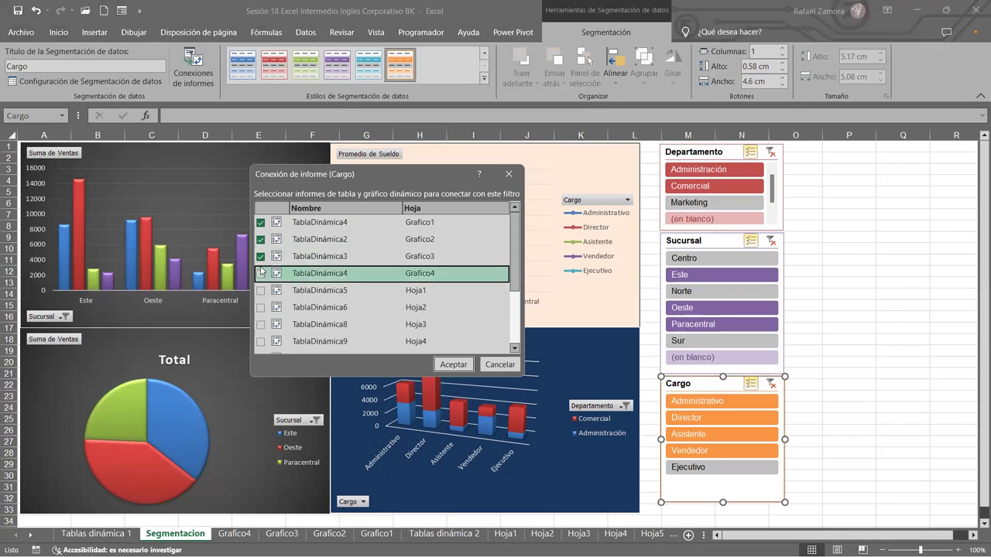
pyautogui.click(260, 274)
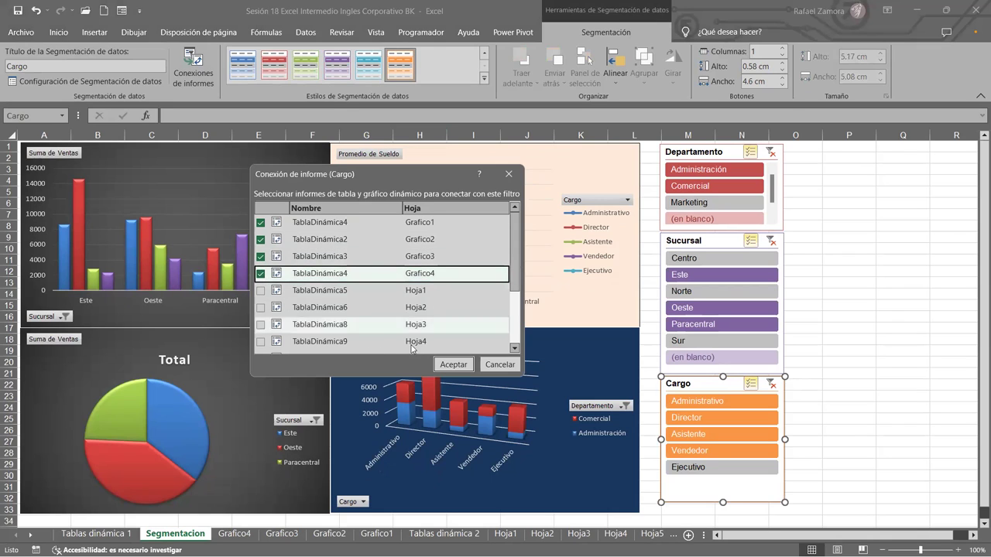
pyautogui.click(453, 364)
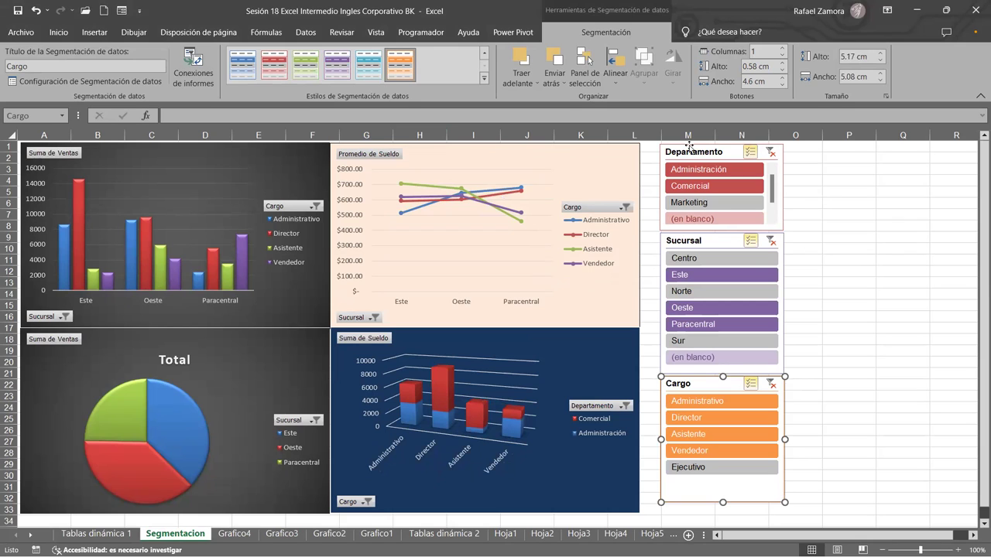
pyautogui.click(827, 237)
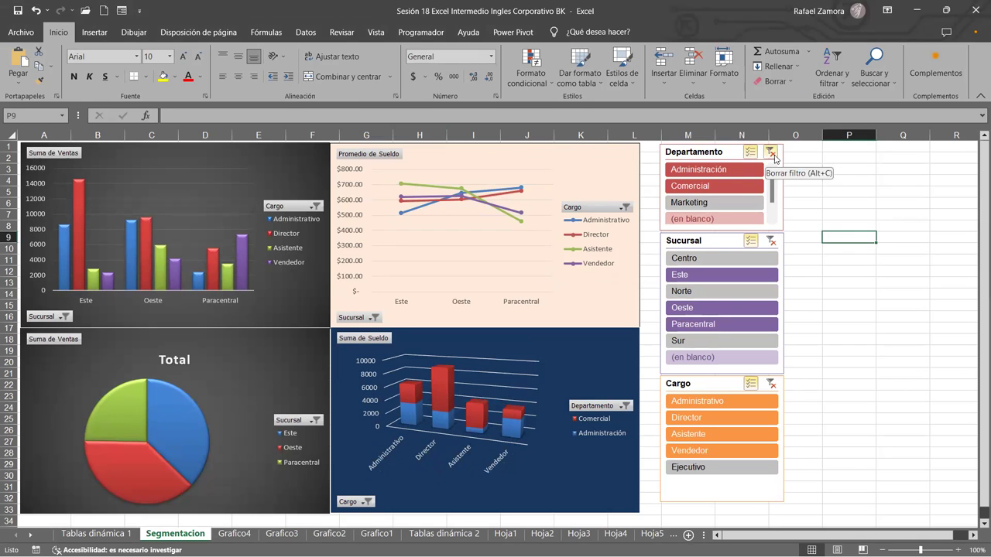
# Step: Clear the slicers, then exclude Comercial, Este, Oeste, Director and Vendedor across all charts
pyautogui.click(769, 154)
pyautogui.click(768, 385)
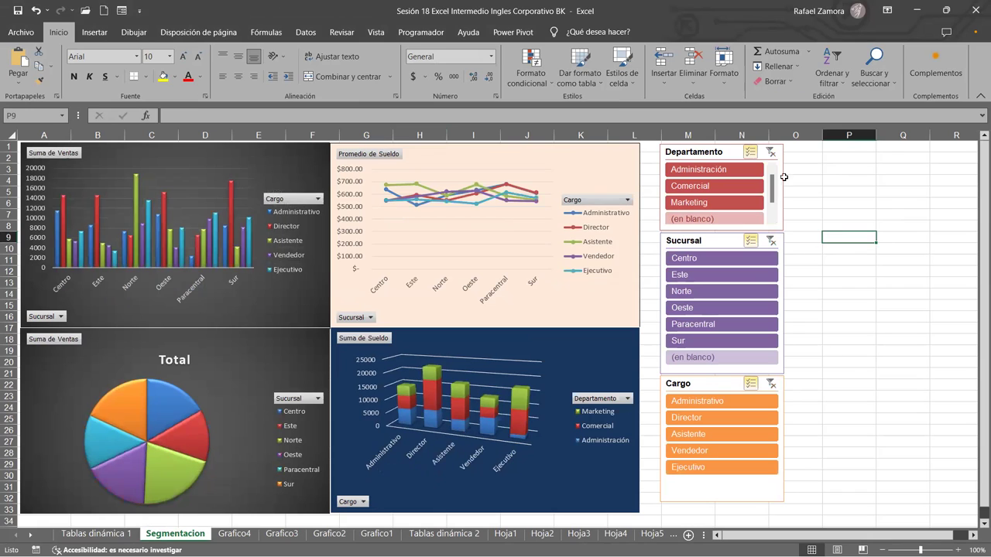
pyautogui.keyDown('ctrl'); pyautogui.click(716, 187); pyautogui.keyUp('ctrl')
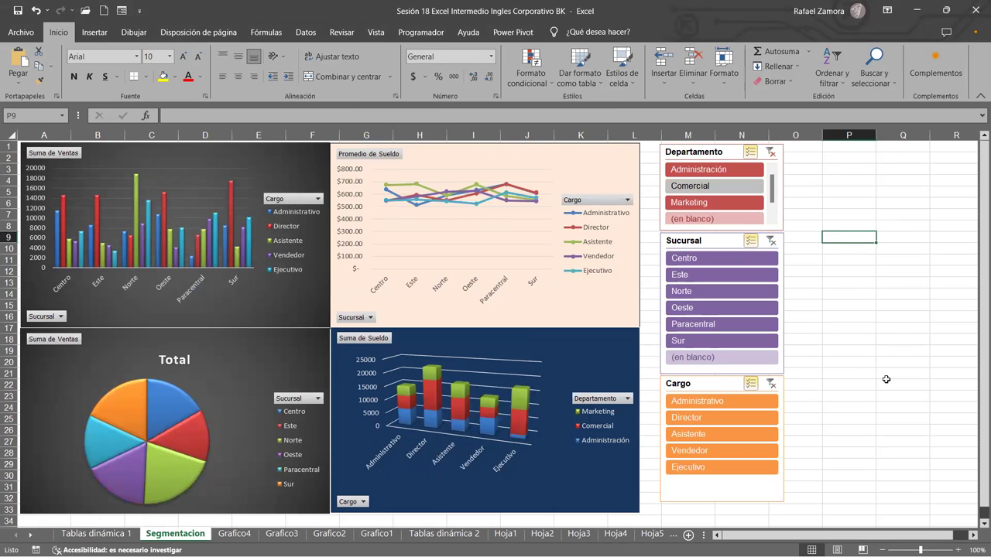
pyautogui.keyDown('ctrl'); pyautogui.click(732, 310); pyautogui.keyUp('ctrl')
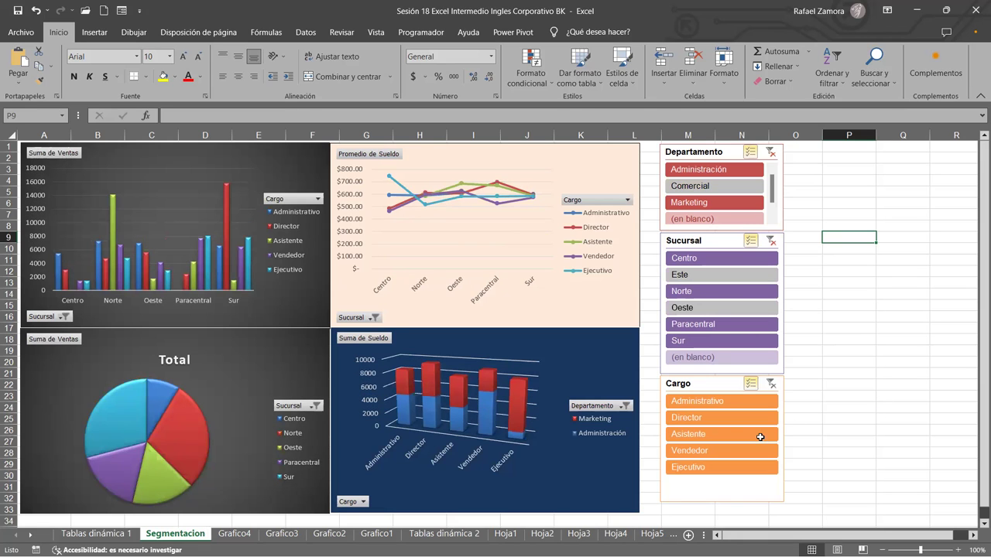
pyautogui.keyDown('ctrl'); pyautogui.click(726, 420); pyautogui.keyUp('ctrl')
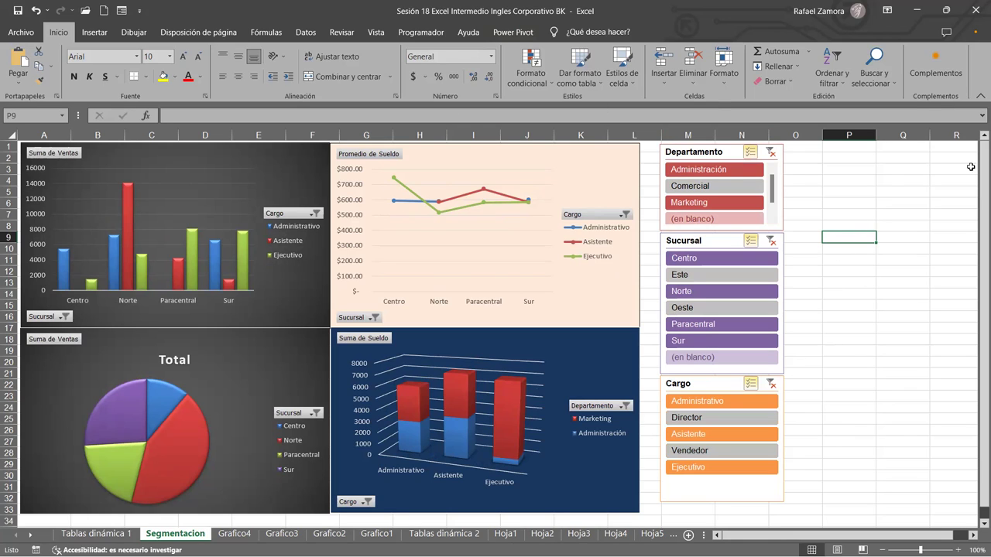
pyautogui.click(874, 277)
pyautogui.click(868, 294)
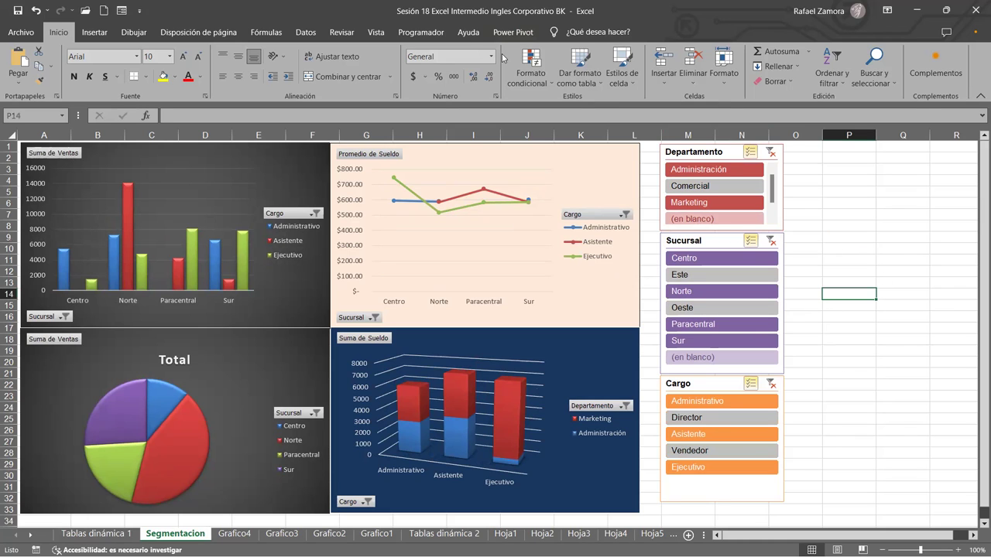
pyautogui.click(375, 32)
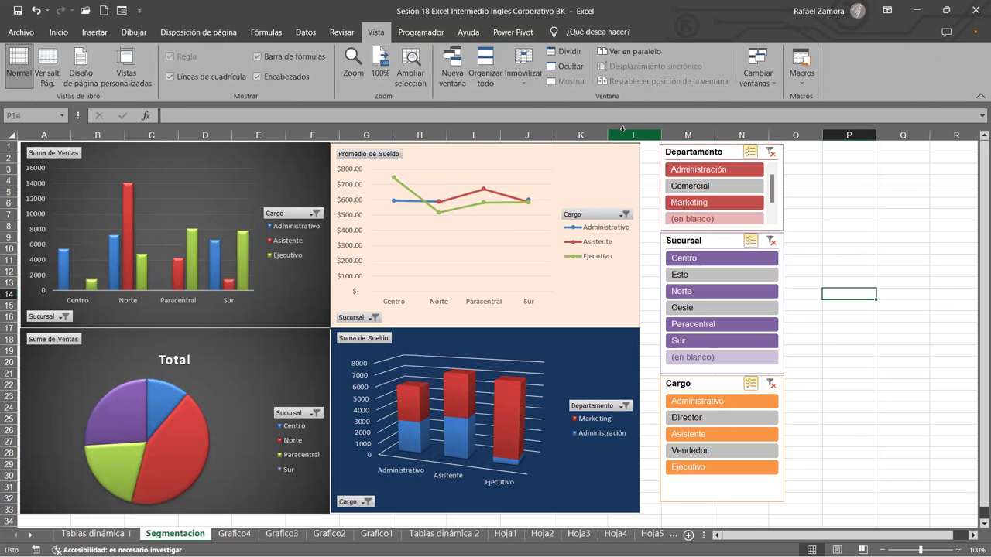
# Step: Turn off Líneas de cuadrícula and collapse the ribbon to its tab names
pyautogui.click(220, 80)
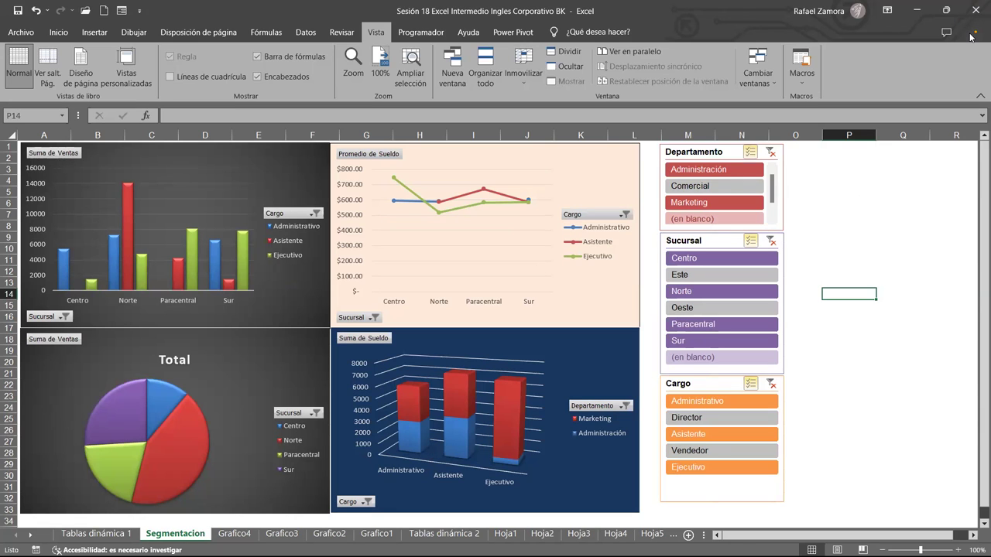
pyautogui.hotkey('ctrl', 'F1')
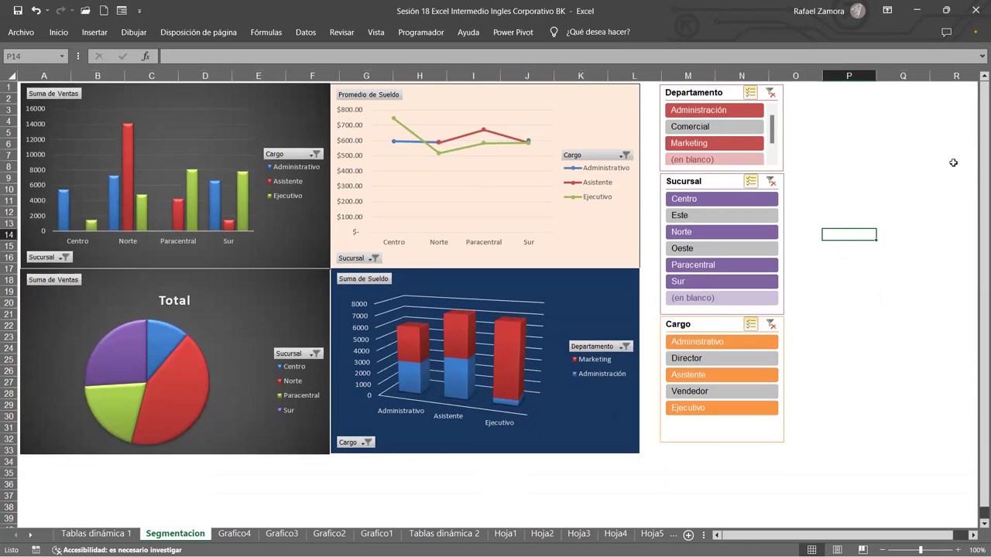
pyautogui.click(952, 162)
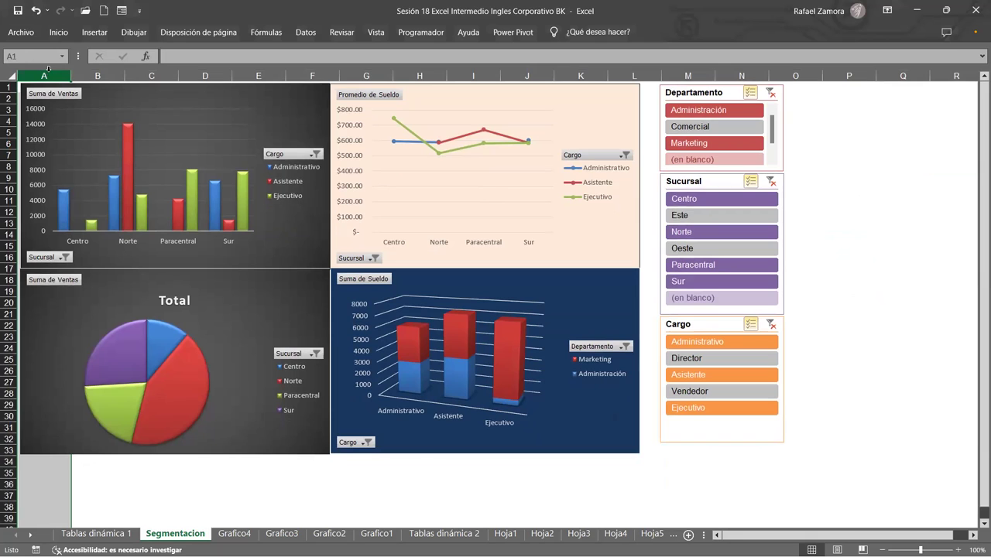
# Step: Insert a blank column at A and two blank rows above the dashboard
pyautogui.hotkey('ctrl', '+')
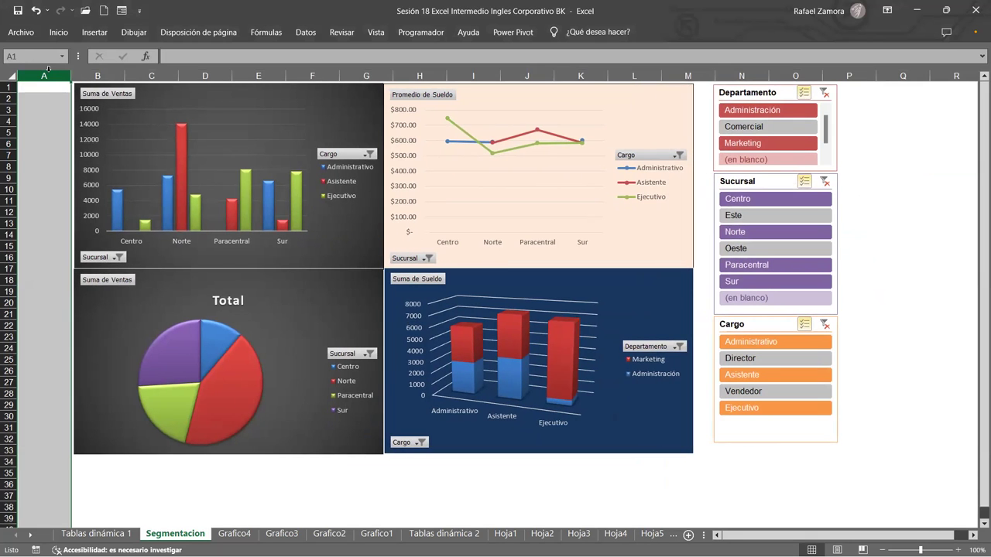
pyautogui.click(4, 86)
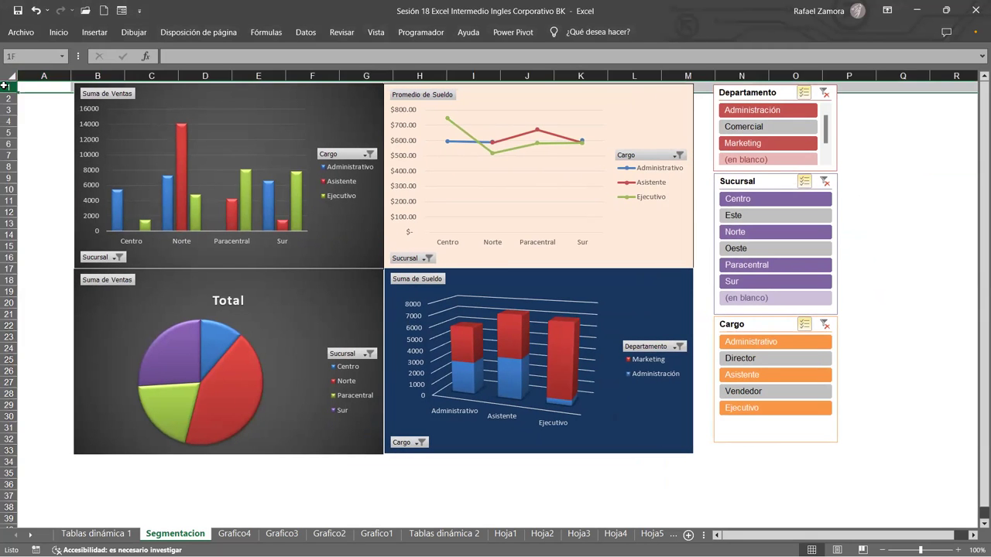
pyautogui.moveTo(4, 88); pyautogui.dragTo(4, 99)
pyautogui.hotkey('ctrl', '+')
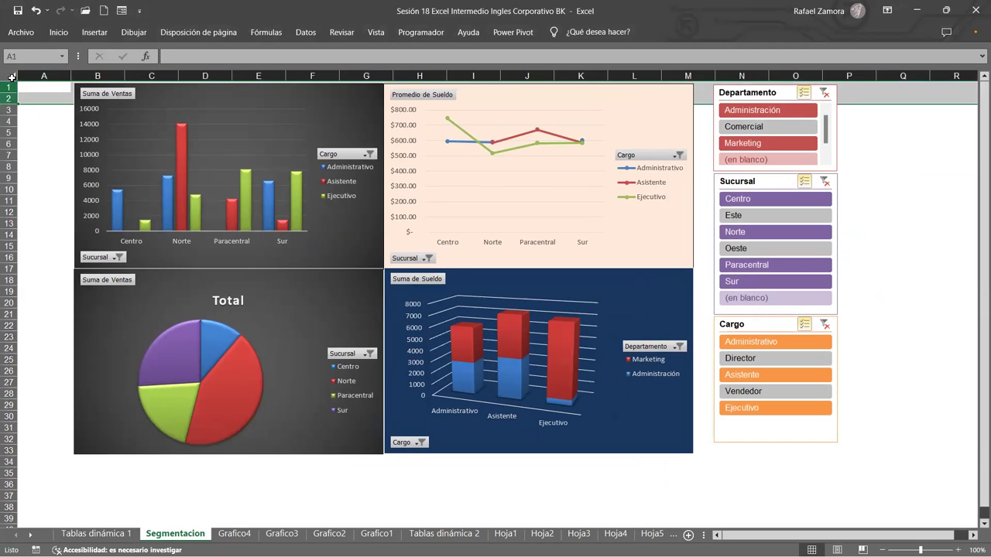
pyautogui.click(972, 350)
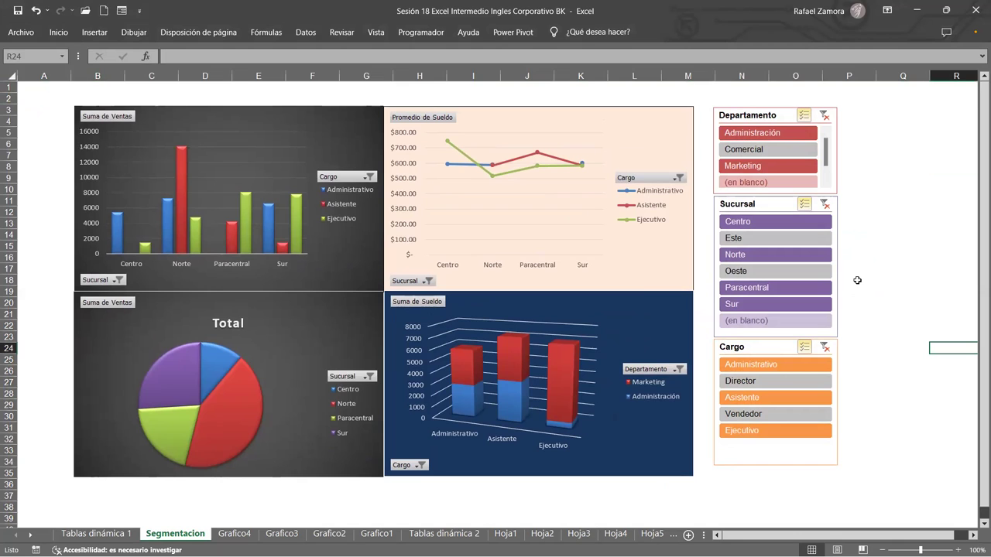
# Step: Refilter Sucursal to Centro, Este, Norte, Oeste and Paracentral, excluding Sur
pyautogui.keyDown('ctrl'); pyautogui.click(755, 244); pyautogui.keyUp('ctrl')
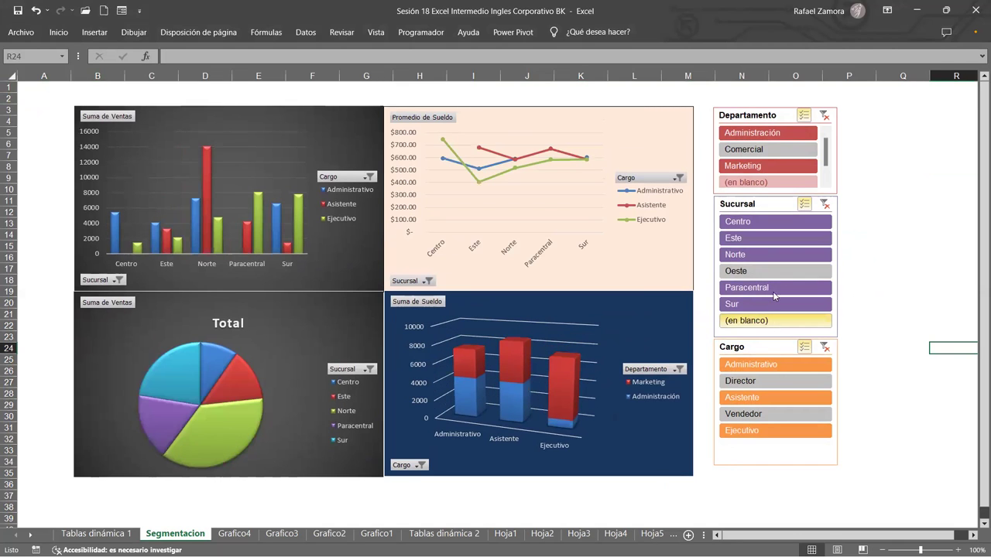
pyautogui.keyDown('ctrl'); pyautogui.click(771, 304); pyautogui.keyUp('ctrl')
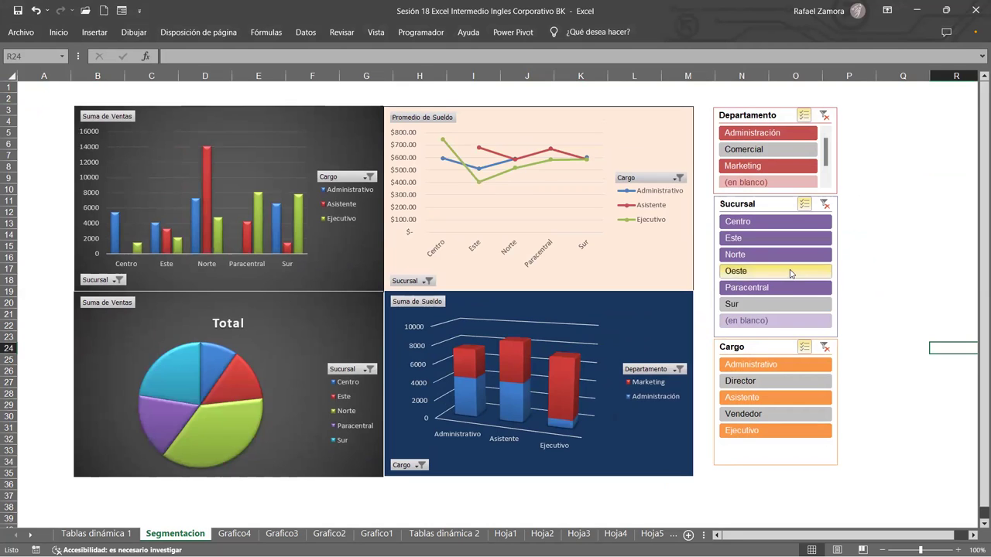
pyautogui.keyDown('ctrl'); pyautogui.click(774, 271); pyautogui.keyUp('ctrl')
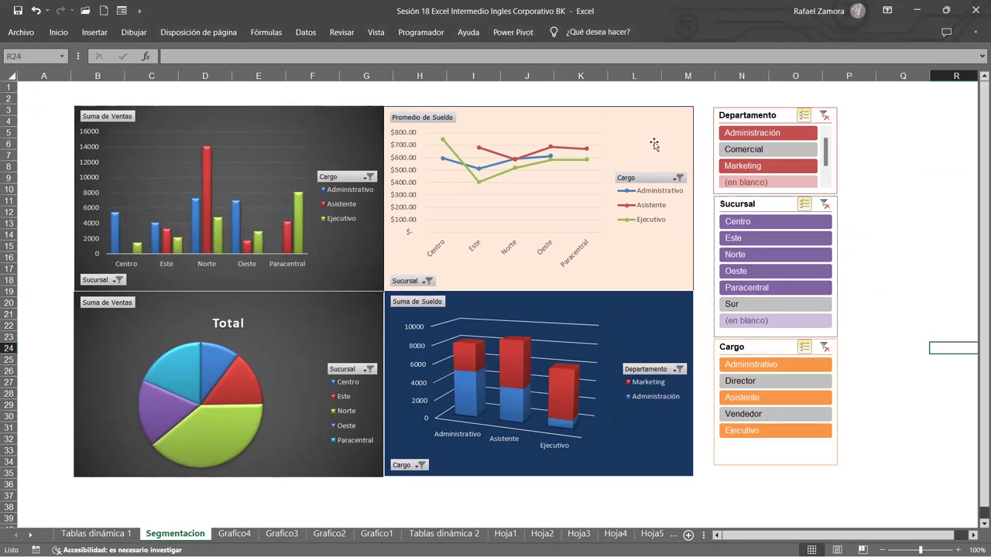
# Step: Set the ribbon display option to auto-hide the ribbon
pyautogui.click(890, 10)
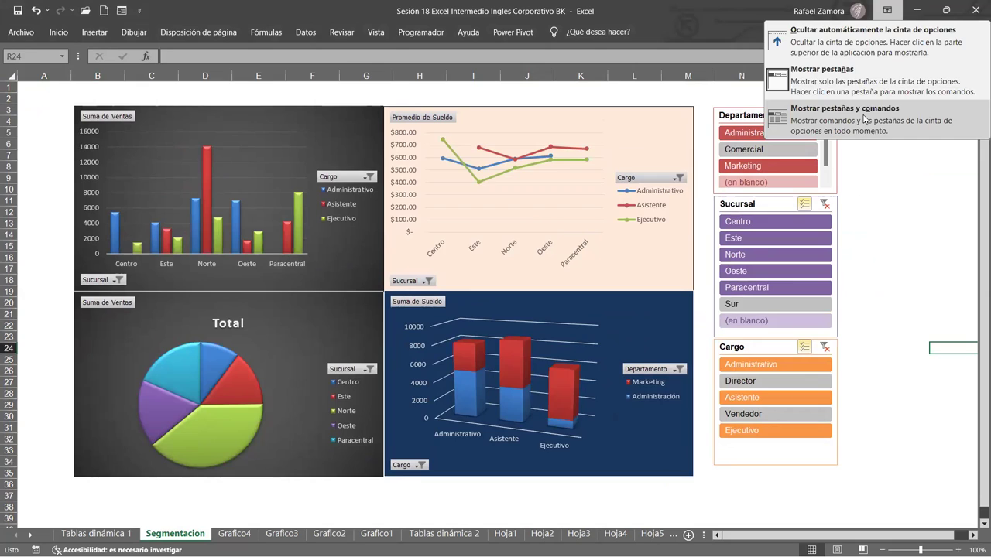
pyautogui.click(851, 111)
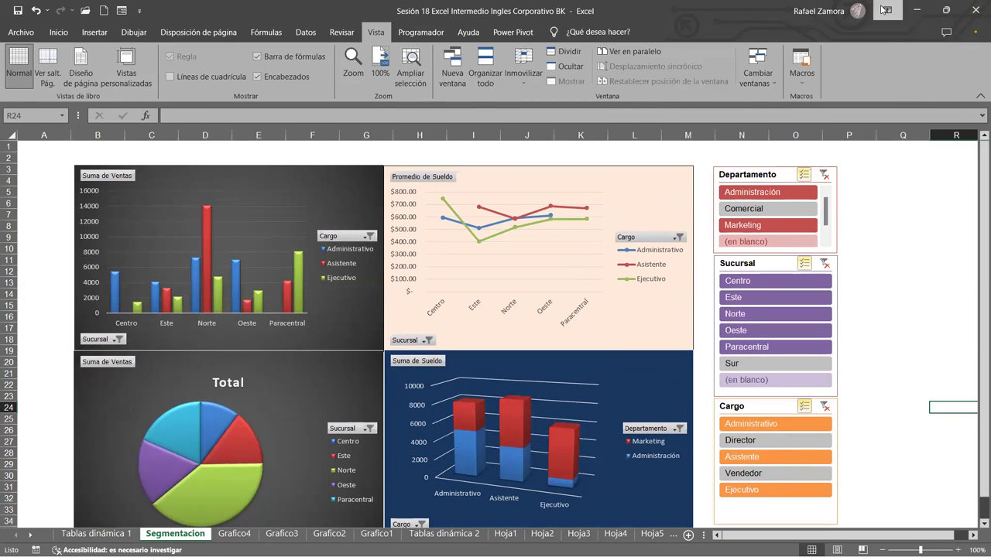
pyautogui.click(931, 190)
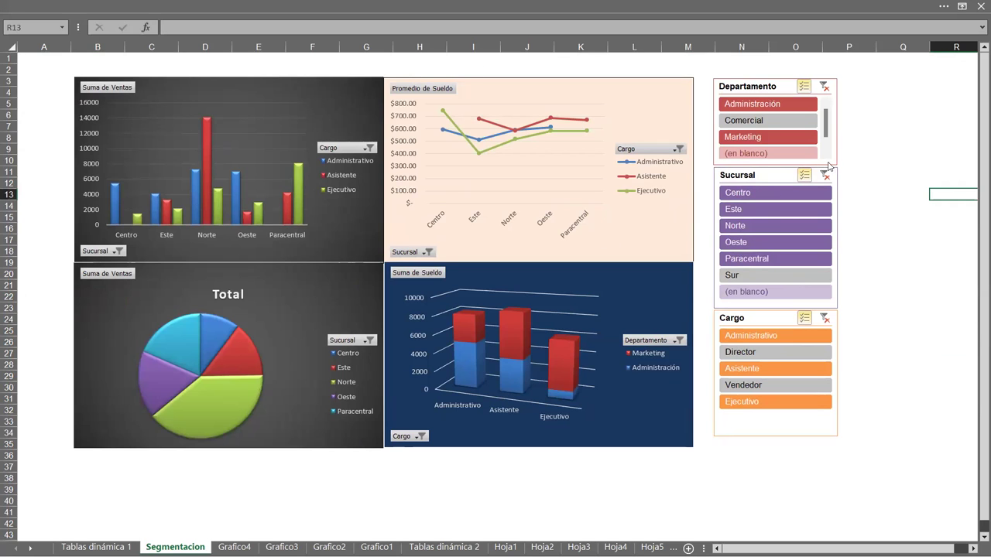
# Step: Toggle Este, Sur, Oeste and Paracentral in the Sucursal slicer to confirm every chart follows
pyautogui.click(797, 213)
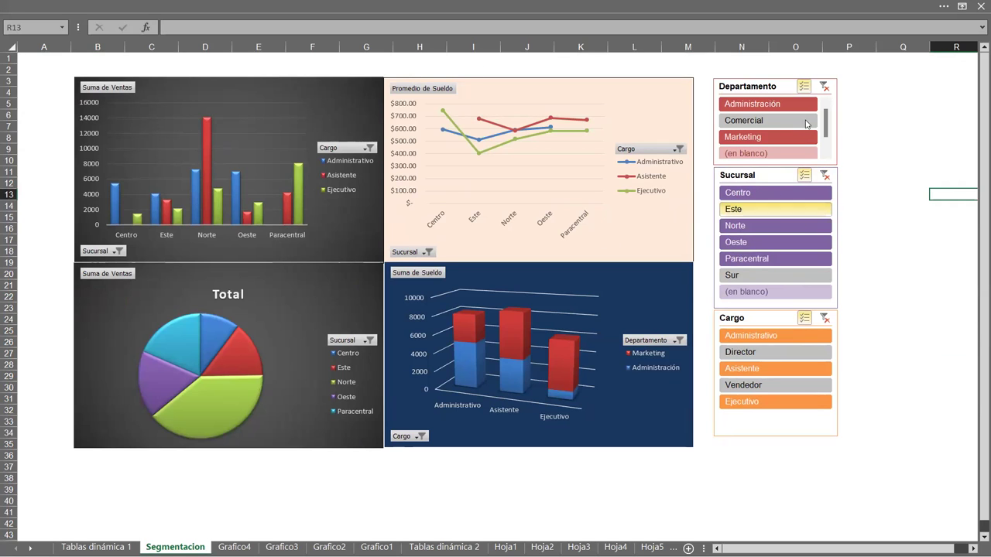
pyautogui.click(794, 277)
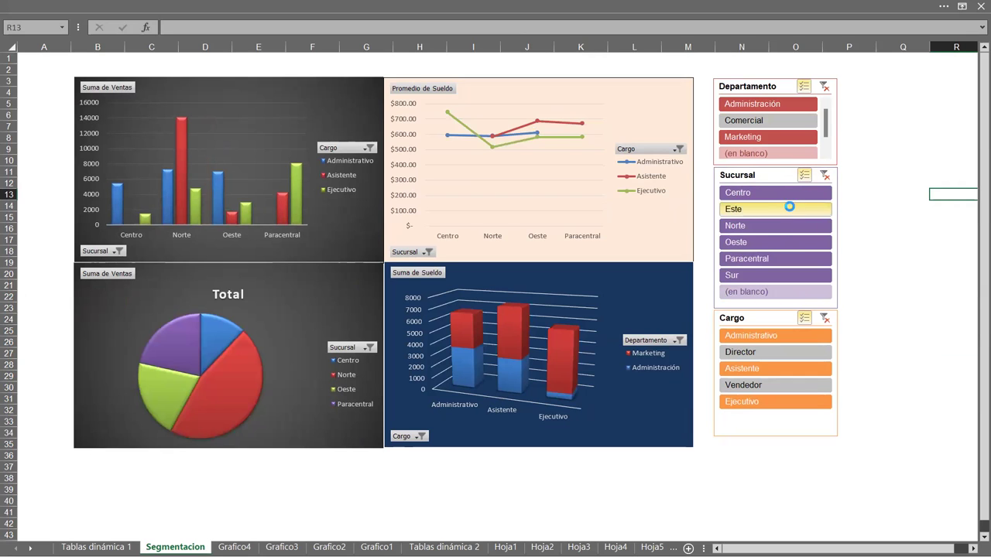
pyautogui.click(788, 207)
pyautogui.click(778, 243)
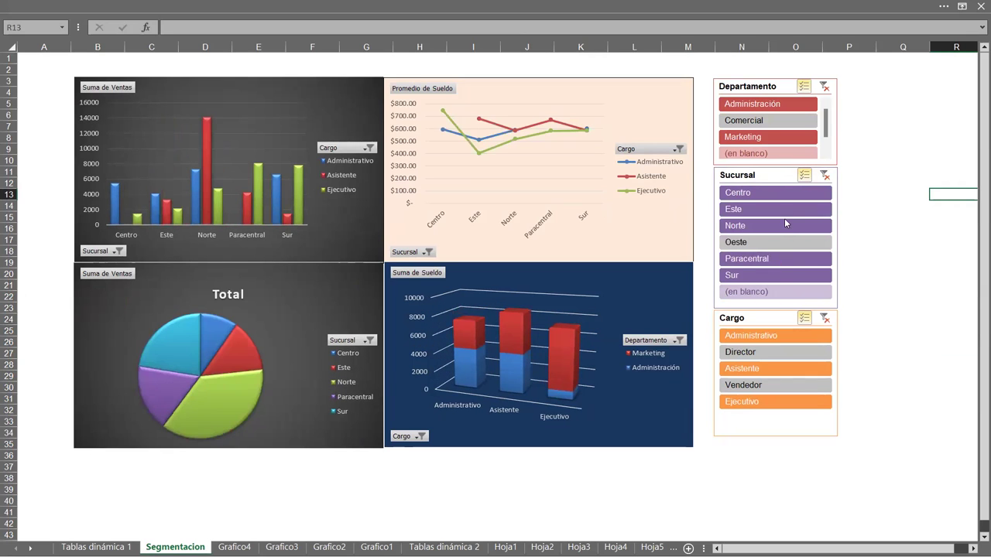
pyautogui.click(778, 258)
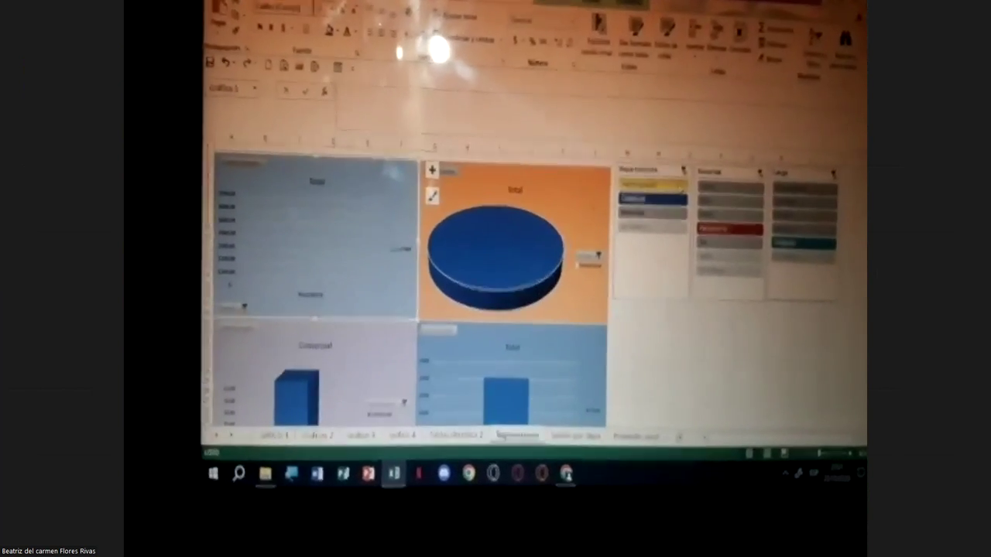
# Step: On the participant's shared dashboard, switch Departamento between Administración, Marketing and Comercial to refilter the charts
pyautogui.click(661, 213)
pyautogui.click(681, 182)
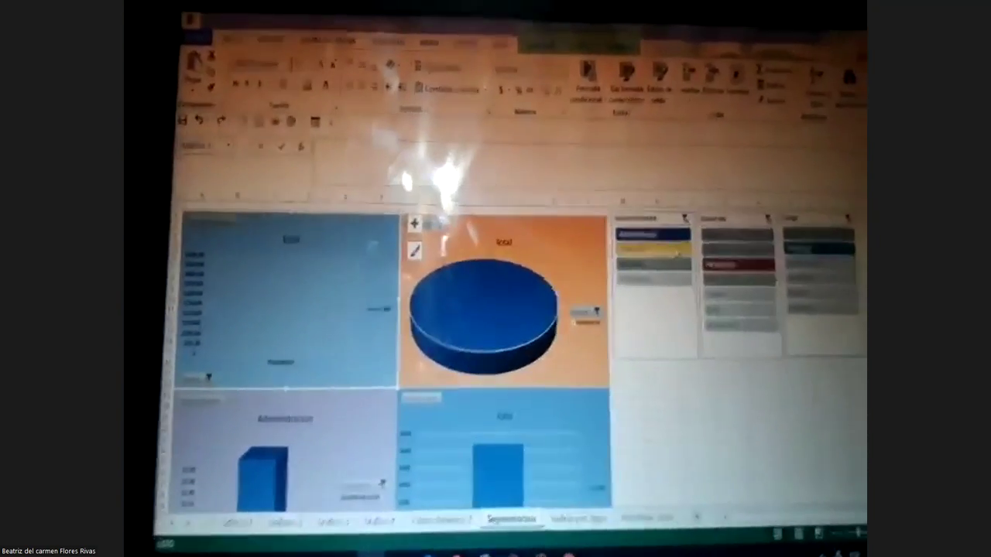
pyautogui.click(687, 259)
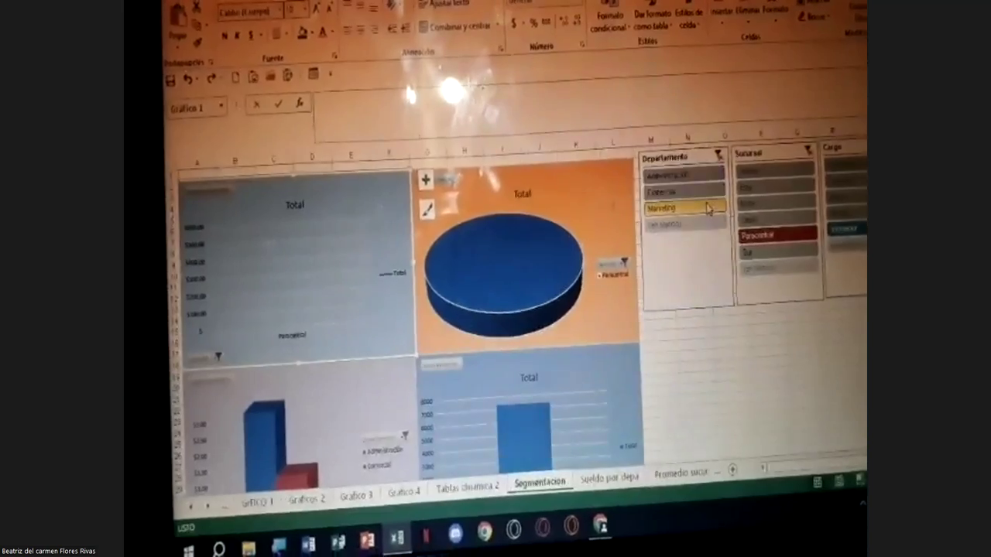
pyautogui.click(708, 208)
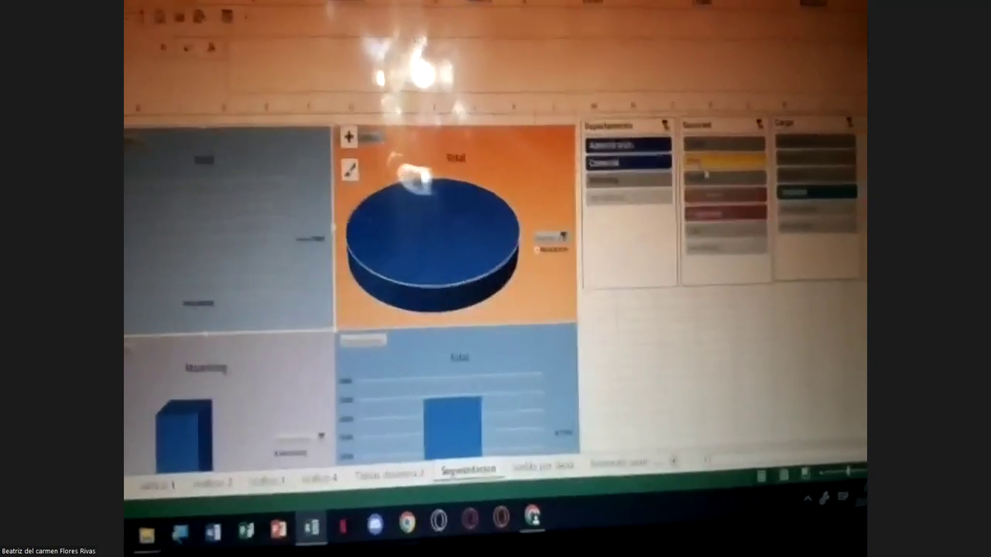
pyautogui.click(718, 176)
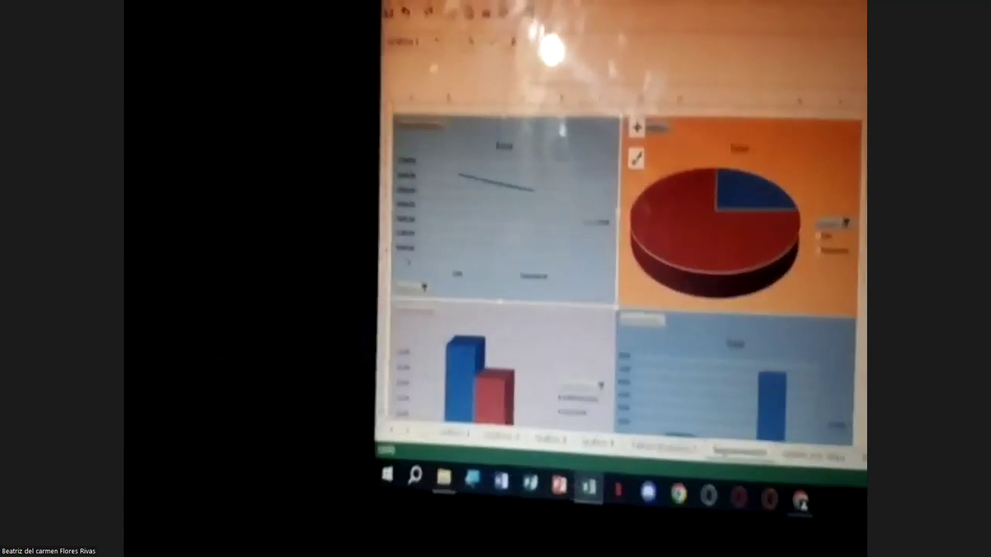